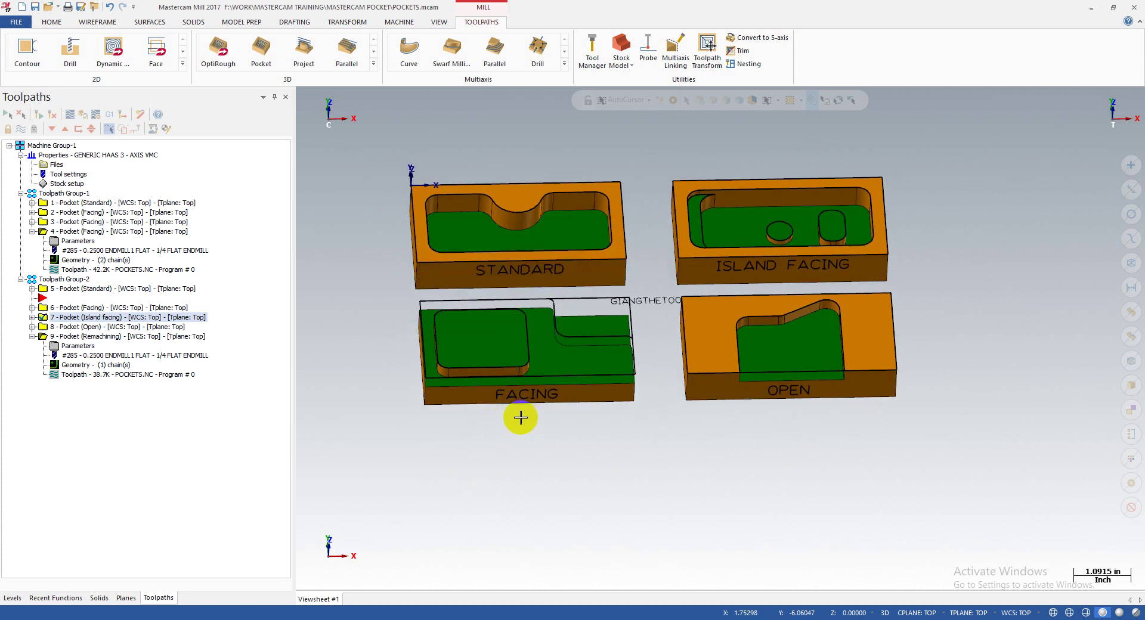
- Display the toolpath of operation 7 - Pocket (Island facing) and examine its passes over the pocket floor, ledge and islands
{"action": "scroll", "coordinate": [519, 334], "scroll_direction": "up", "scroll_amount": 3}
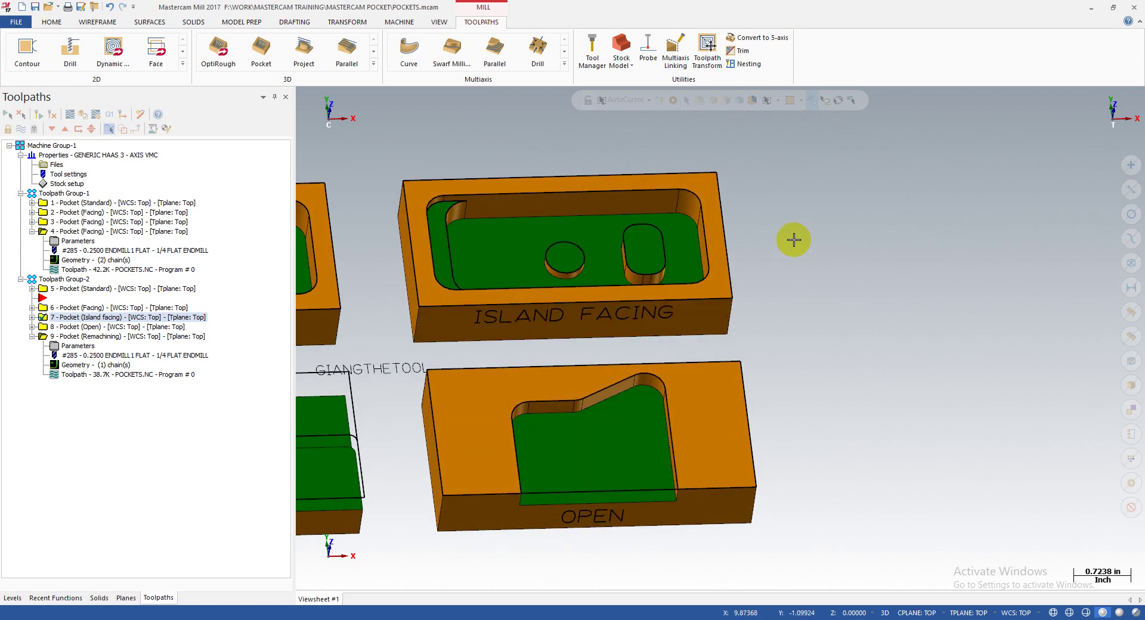
{"action": "left_click", "coordinate": [662, 222]}
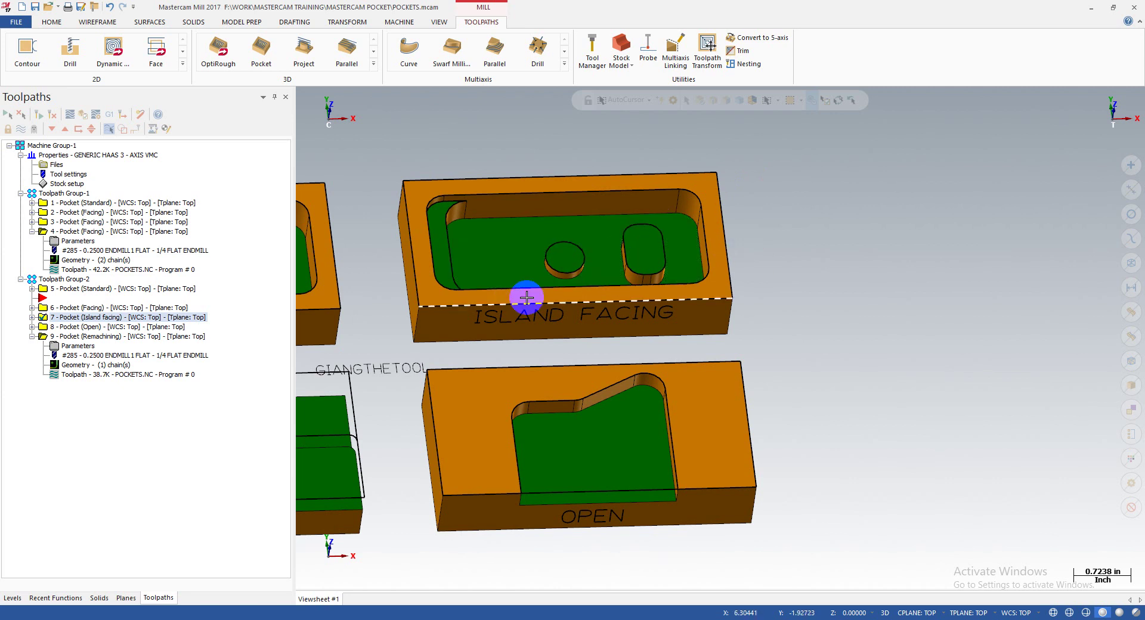
{"action": "scroll", "coordinate": [798, 298], "scroll_direction": "down", "scroll_amount": 2}
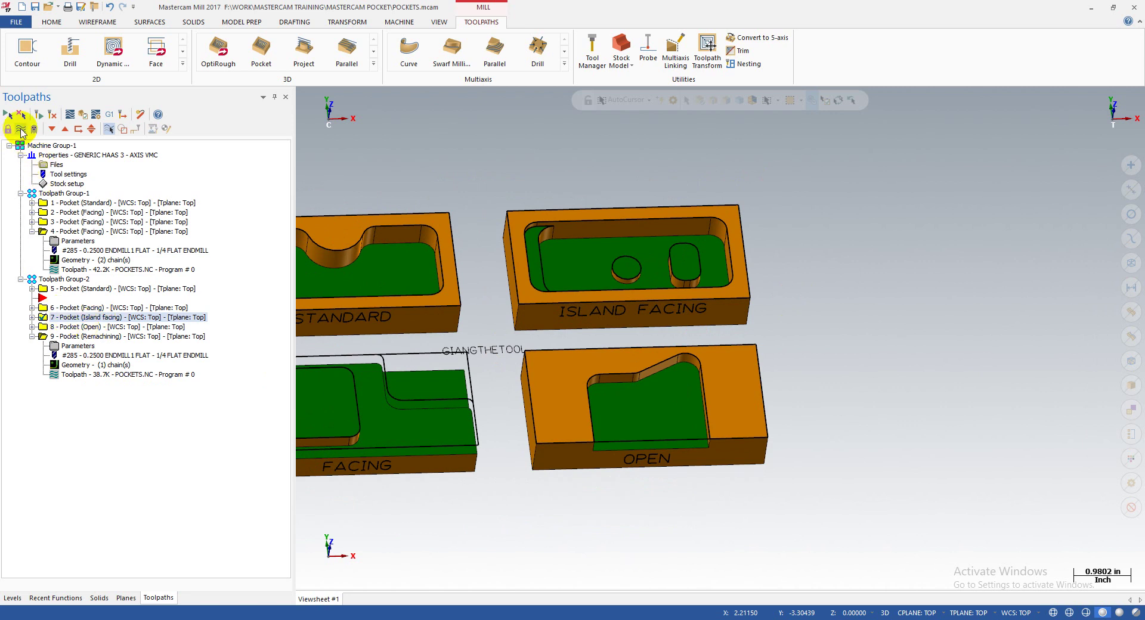
{"action": "left_click", "coordinate": [21, 129]}
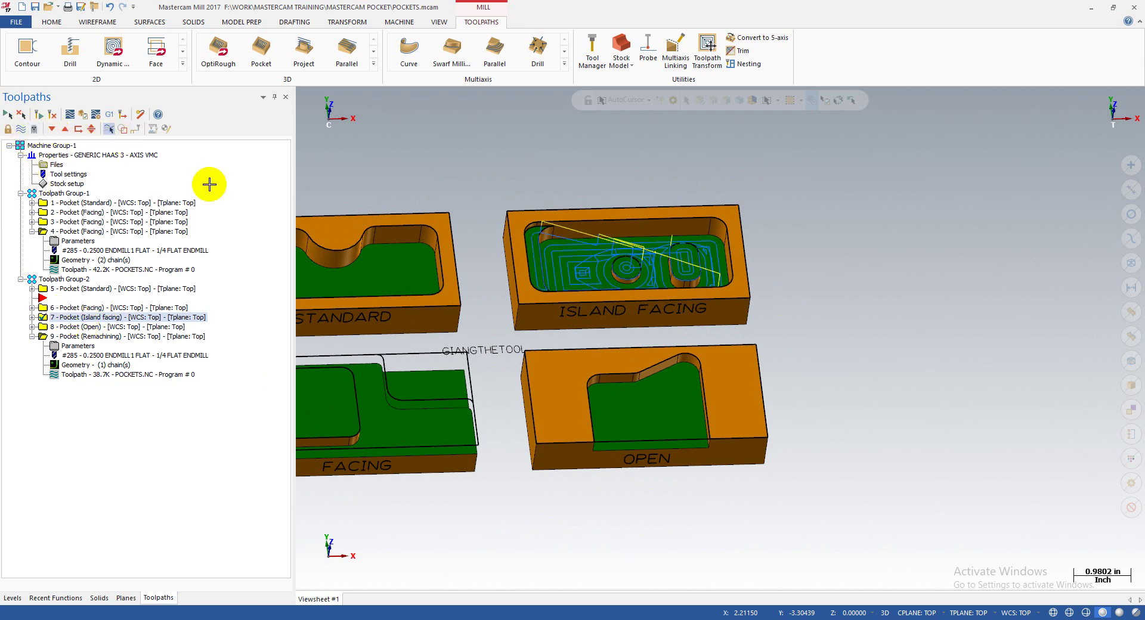
{"action": "scroll", "coordinate": [716, 304], "scroll_direction": "up", "scroll_amount": 4}
{"action": "middle_click_drag", "start_coordinate": [570, 253], "coordinate": [636, 258]}
{"action": "scroll", "coordinate": [688, 280], "scroll_direction": "down", "scroll_amount": 3}
{"action": "scroll", "coordinate": [535, 252], "scroll_direction": "up", "scroll_amount": 2}
{"action": "middle_click_drag", "start_coordinate": [535, 252], "coordinate": [511, 323]}
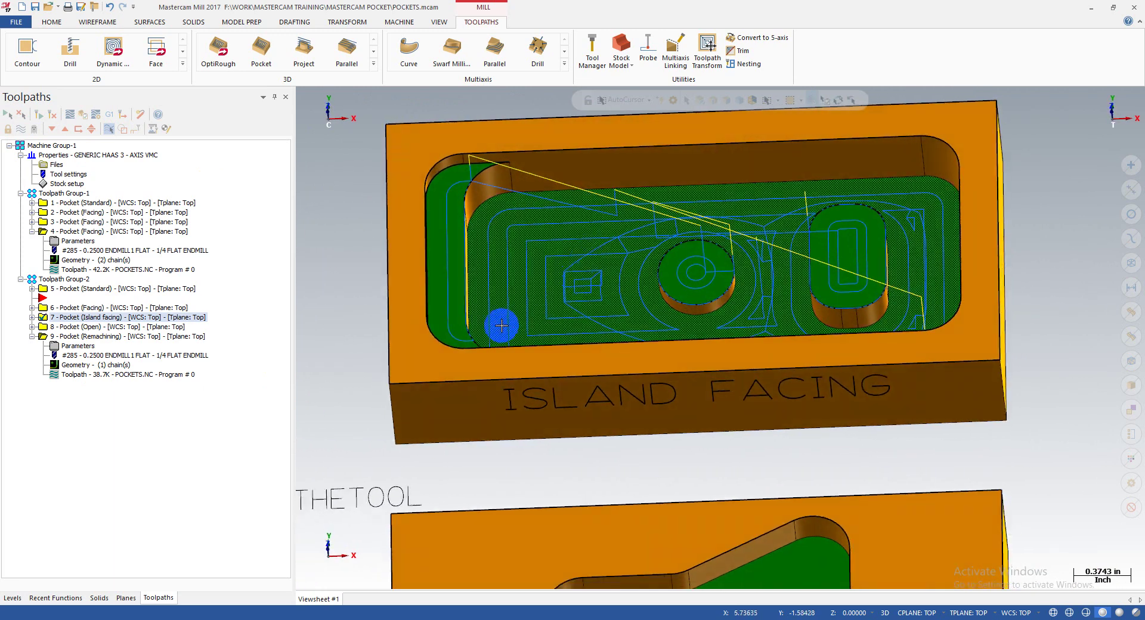
{"action": "scroll", "coordinate": [498, 329], "scroll_direction": "down", "scroll_amount": 2}
{"action": "middle_click_drag", "start_coordinate": [524, 287], "coordinate": [626, 294]}
{"action": "scroll", "coordinate": [639, 282], "scroll_direction": "down", "scroll_amount": 2}
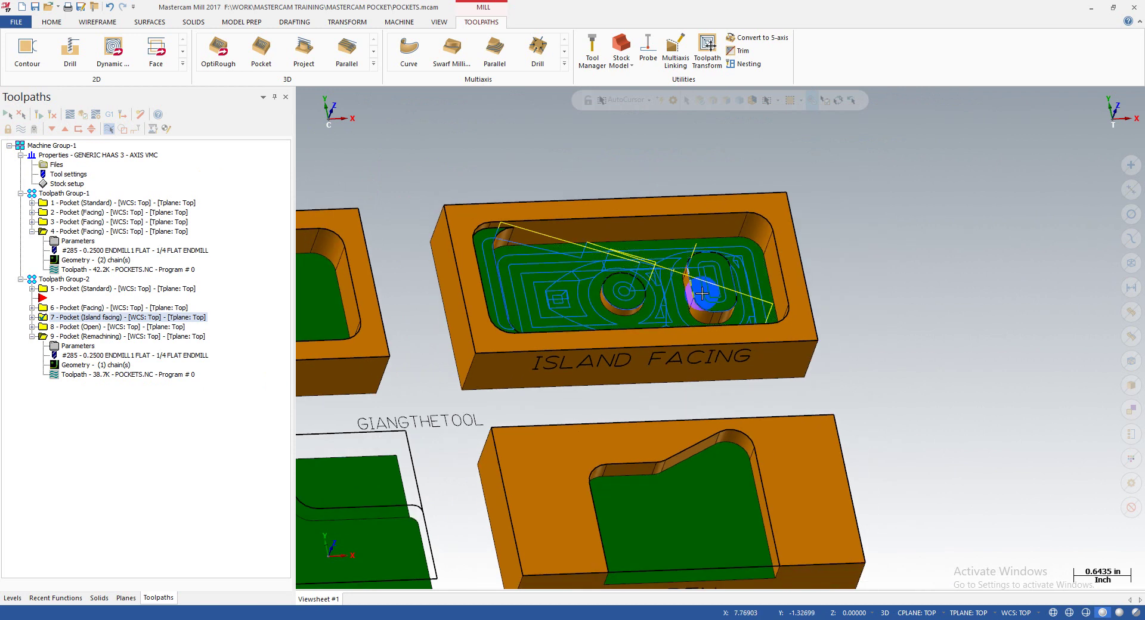
{"action": "middle_click_drag", "start_coordinate": [728, 301], "coordinate": [657, 312]}
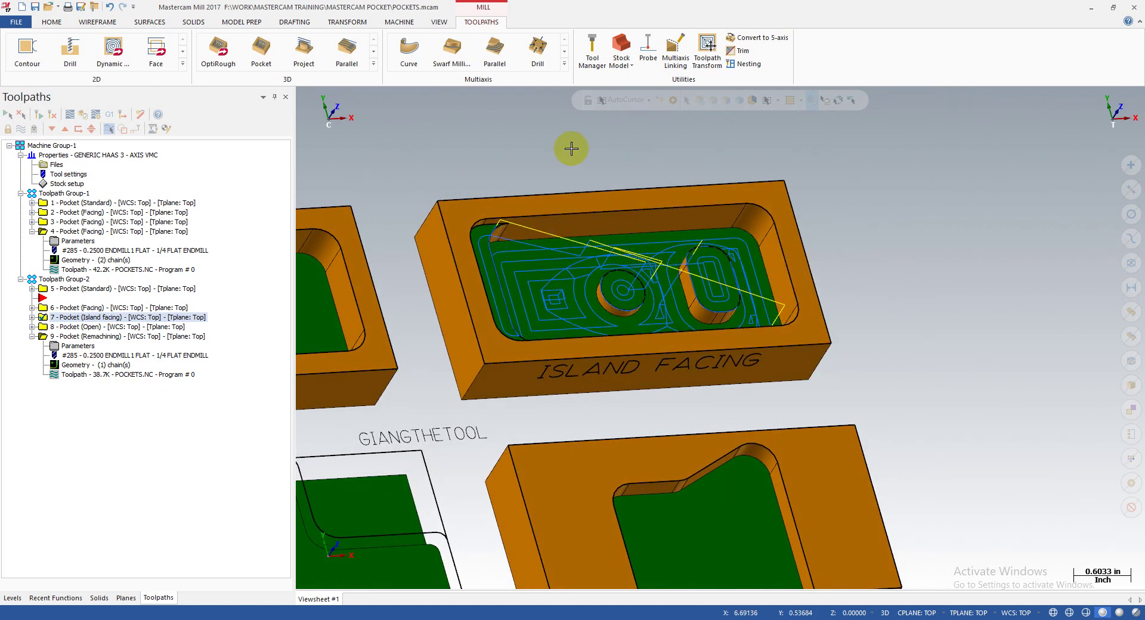
- Hide the island facing toolpath and examine the bare pocket's side ledge, round island and oblong island
{"action": "key", "text": "alt"}
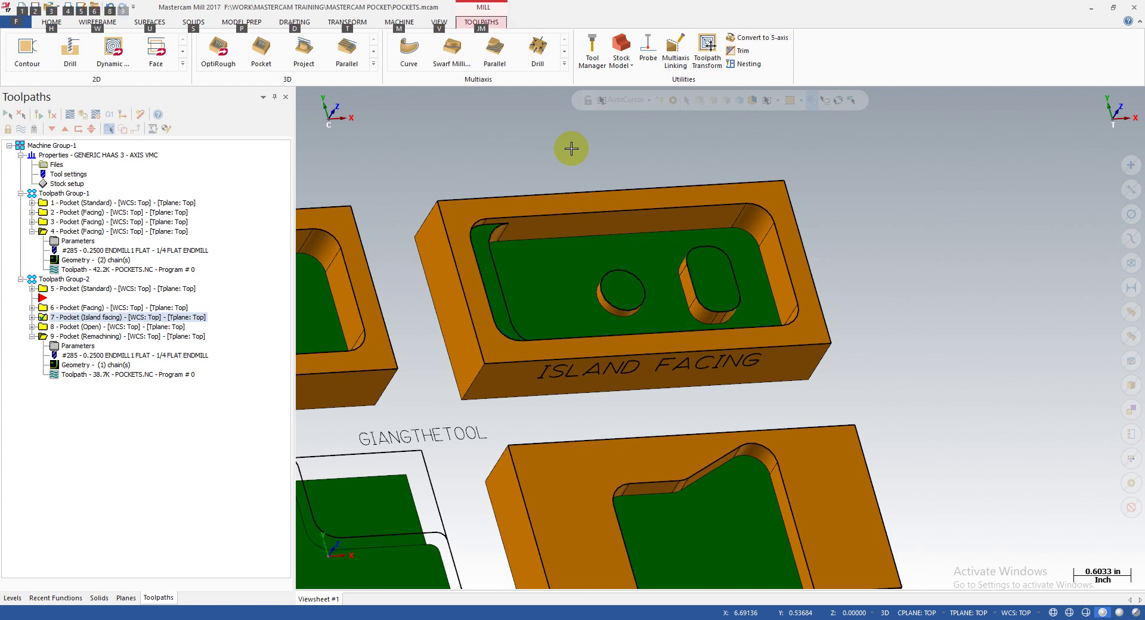
{"action": "mouse_move", "coordinate": [571, 151]}
{"action": "middle_mouse_down"}
{"action": "mouse_move", "coordinate": [516, 266]}
{"action": "mouse_move", "coordinate": [477, 285]}
{"action": "mouse_move", "coordinate": [514, 258]}
{"action": "mouse_move", "coordinate": [567, 255]}
{"action": "mouse_move", "coordinate": [767, 298]}
{"action": "mouse_move", "coordinate": [624, 294]}
{"action": "mouse_move", "coordinate": [741, 284]}
{"action": "mouse_move", "coordinate": [474, 334]}
{"action": "mouse_move", "coordinate": [491, 312]}
{"action": "mouse_move", "coordinate": [478, 303]}
{"action": "middle_mouse_up"}
{"action": "scroll", "coordinate": [478, 303], "scroll_direction": "down", "scroll_amount": 2}
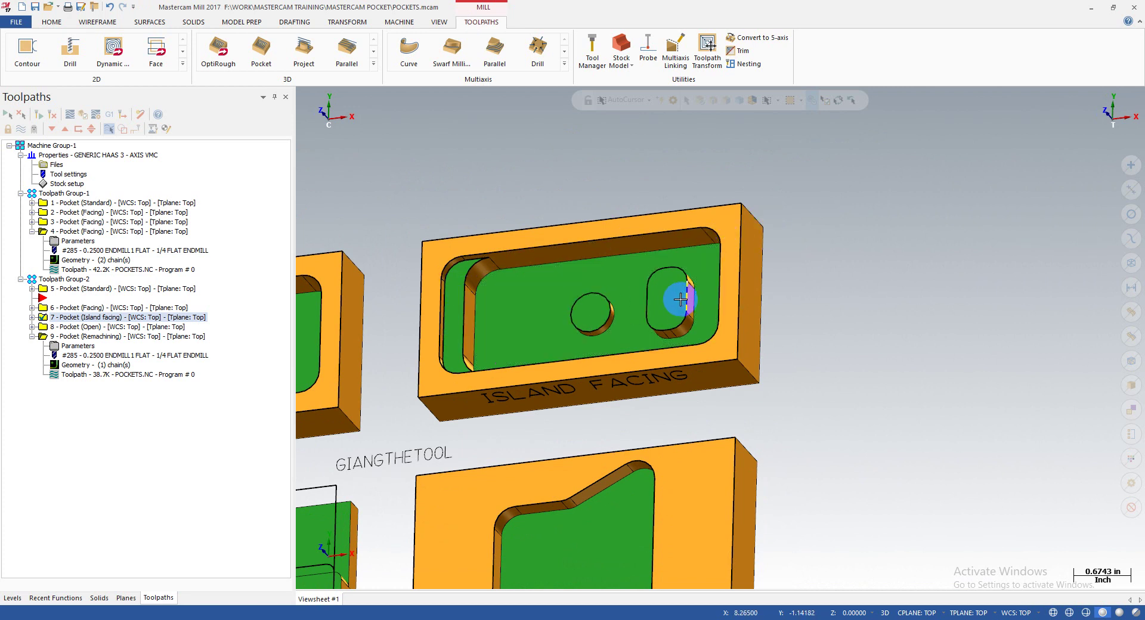
{"action": "middle_click_drag", "start_coordinate": [640, 305], "coordinate": [506, 310]}
{"action": "scroll", "coordinate": [506, 310], "scroll_direction": "up", "scroll_amount": 2}
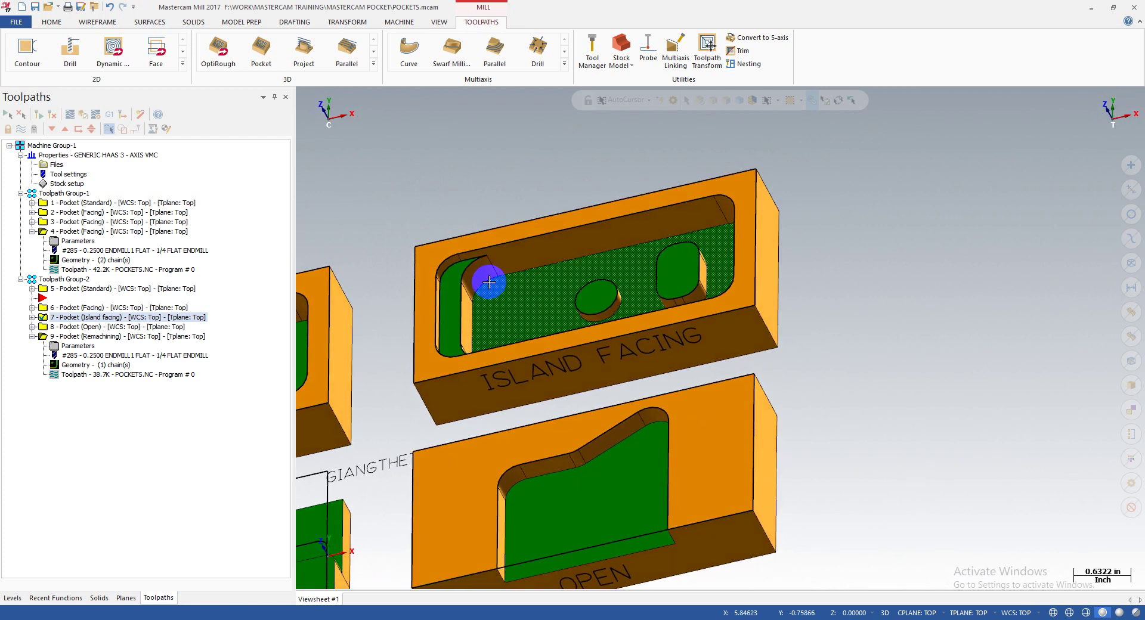
{"action": "middle_click_drag", "start_coordinate": [461, 276], "coordinate": [525, 286]}
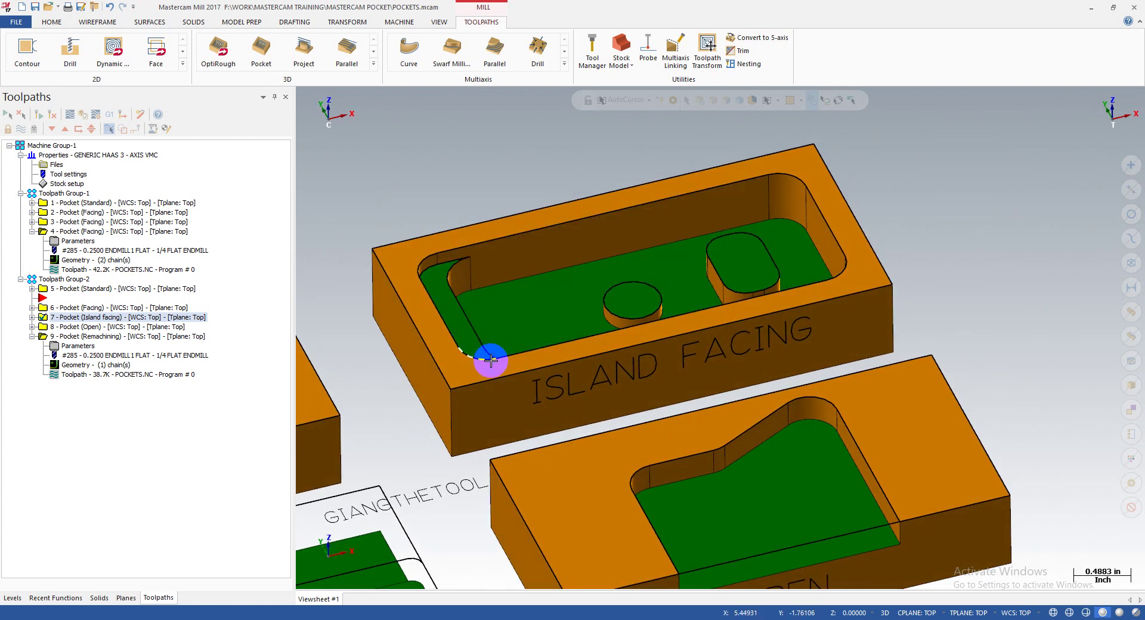
{"action": "scroll", "coordinate": [661, 275], "scroll_direction": "down", "scroll_amount": 3}
{"action": "middle_click_drag", "start_coordinate": [661, 275], "coordinate": [768, 274]}
{"action": "scroll", "coordinate": [677, 246], "scroll_direction": "down", "scroll_amount": 1}
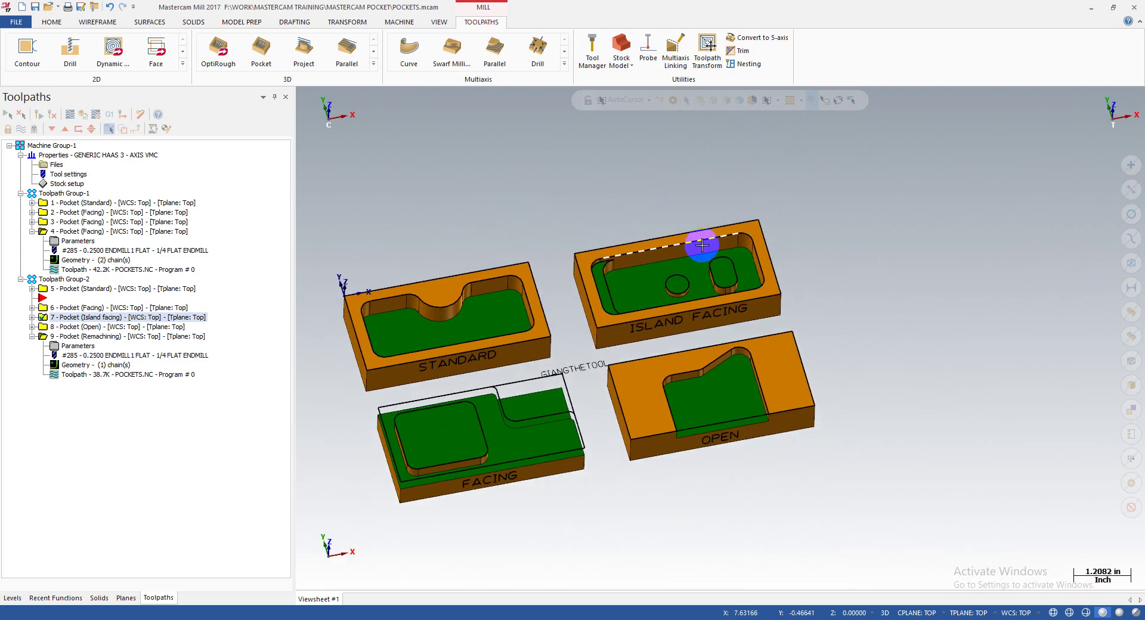
{"action": "scroll", "coordinate": [650, 258], "scroll_direction": "up", "scroll_amount": 3}
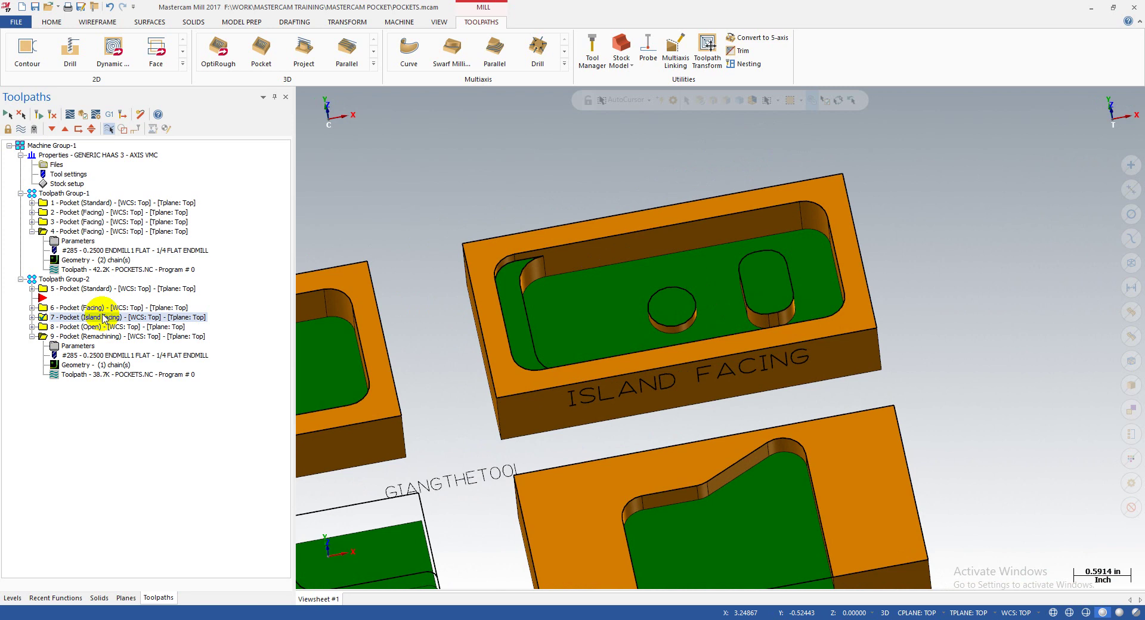
- Redisplay the Pocket (Island facing) toolpath and examine the cuts on the side ledge and across the tops of both islands
{"action": "left_click", "coordinate": [20, 147]}
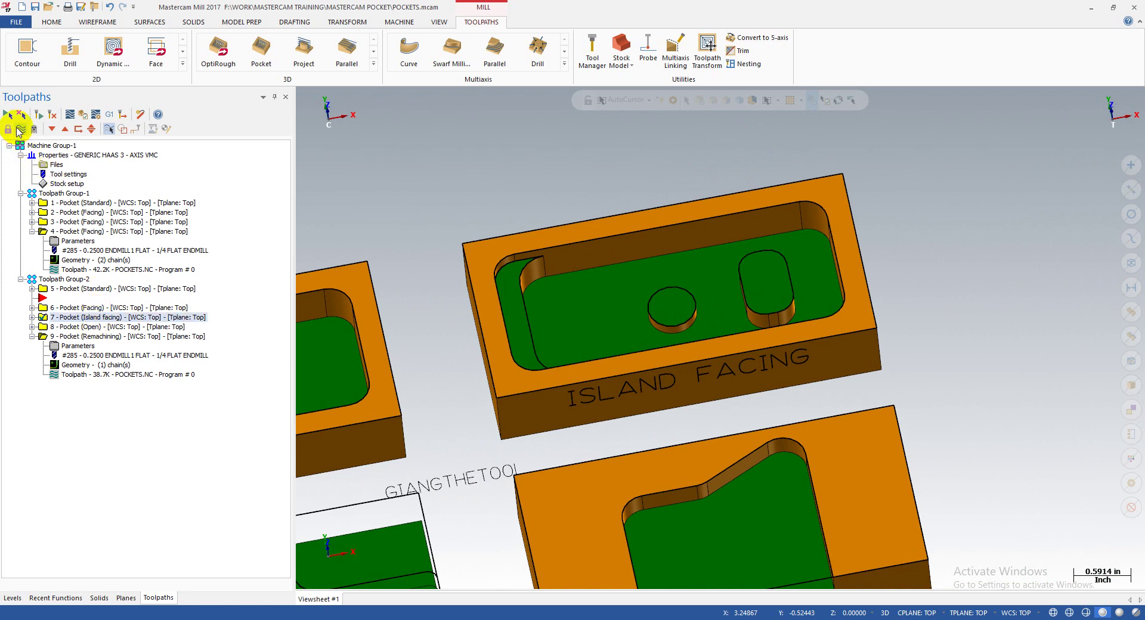
{"action": "left_click", "coordinate": [62, 317]}
{"action": "middle_click_drag", "start_coordinate": [538, 315], "coordinate": [686, 279]}
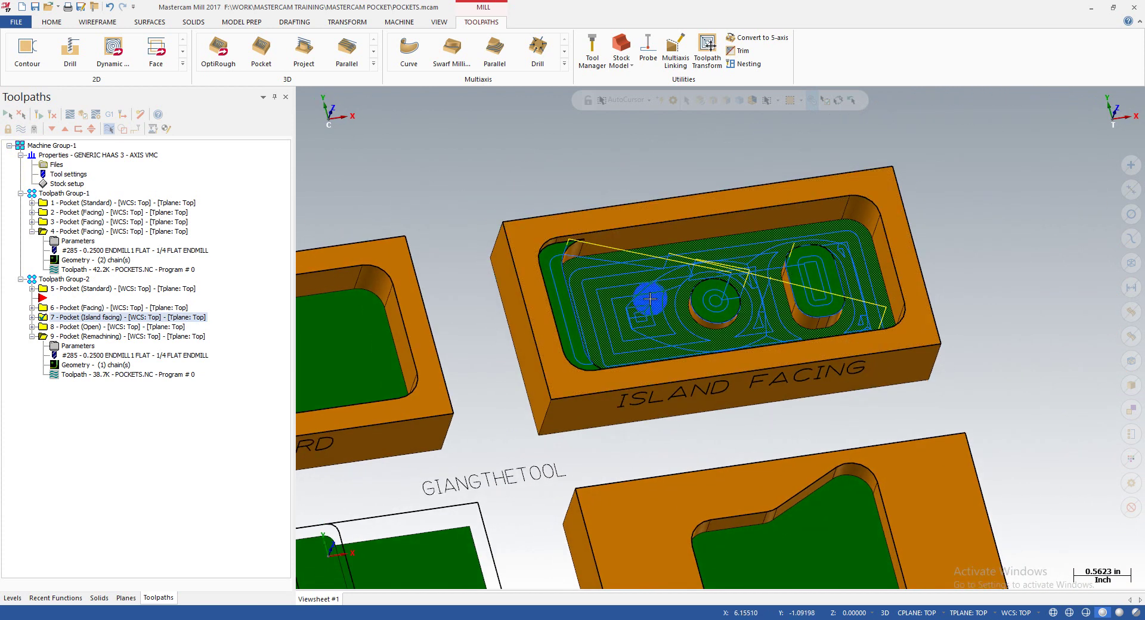
{"action": "scroll", "coordinate": [651, 299], "scroll_direction": "up", "scroll_amount": 2}
{"action": "scroll", "coordinate": [650, 285], "scroll_direction": "up", "scroll_amount": 4}
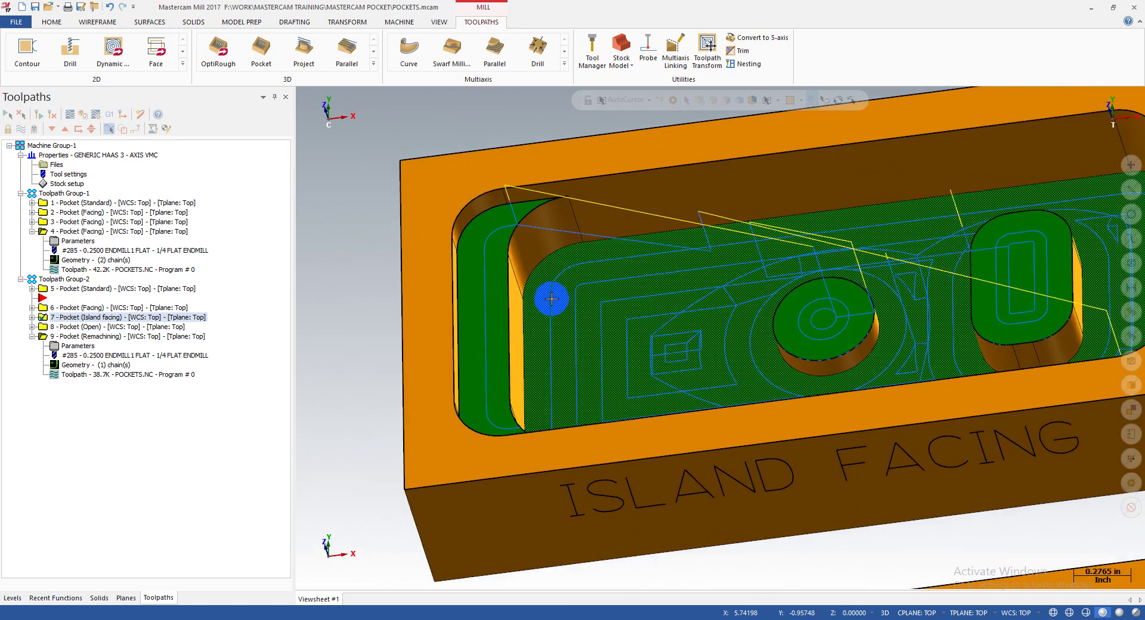
{"action": "middle_click_drag", "start_coordinate": [551, 299], "coordinate": [499, 219]}
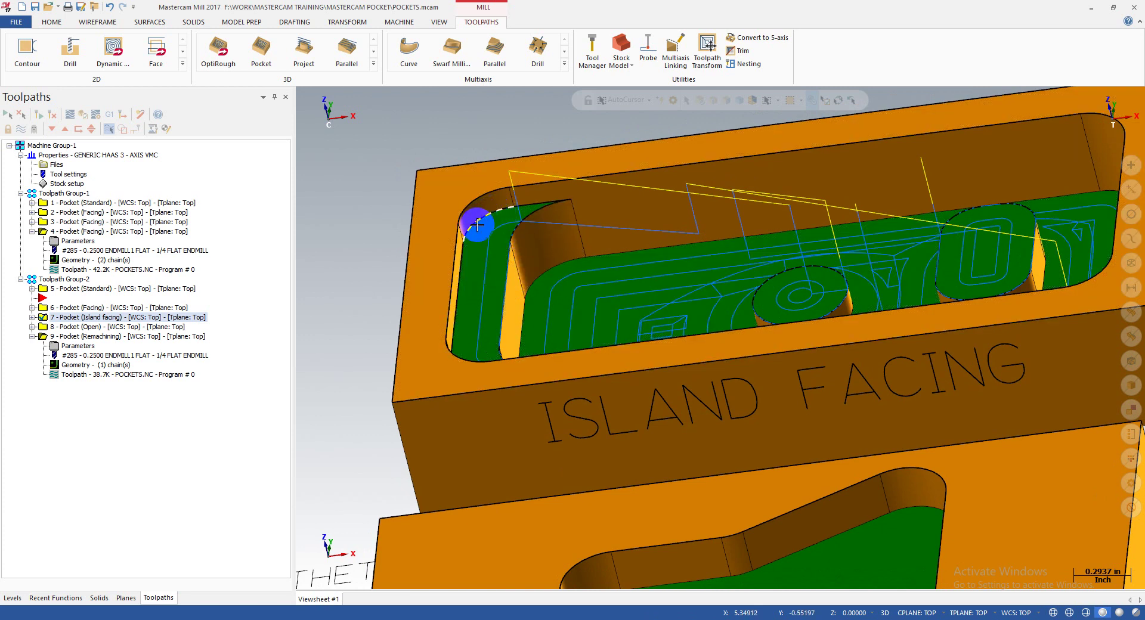
{"action": "middle_click_drag", "start_coordinate": [626, 266], "coordinate": [769, 274]}
{"action": "scroll", "coordinate": [912, 256], "scroll_direction": "up", "scroll_amount": 5}
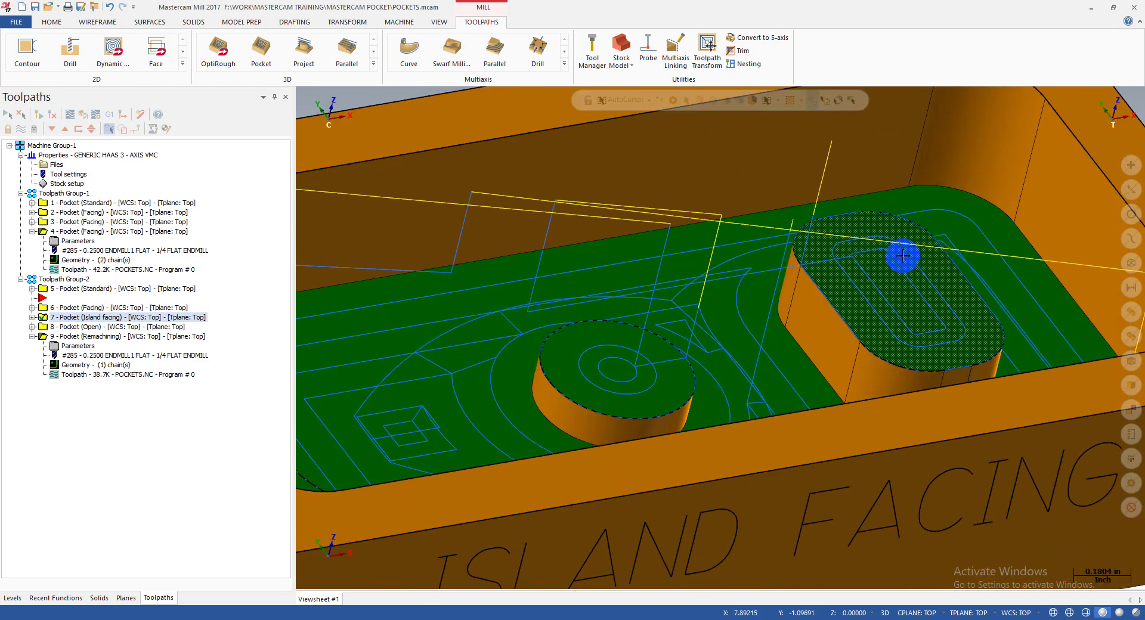
{"action": "scroll", "coordinate": [876, 265], "scroll_direction": "down", "scroll_amount": 4}
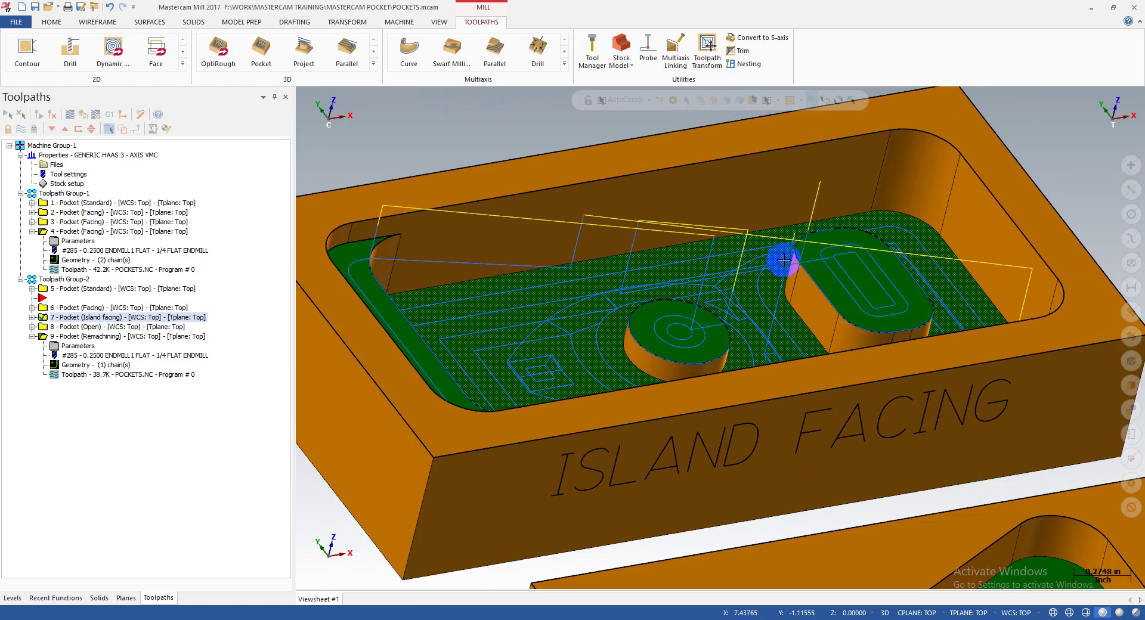
{"action": "scroll", "coordinate": [888, 238], "scroll_direction": "up", "scroll_amount": 2}
{"action": "middle_click_drag", "start_coordinate": [889, 238], "coordinate": [722, 292]}
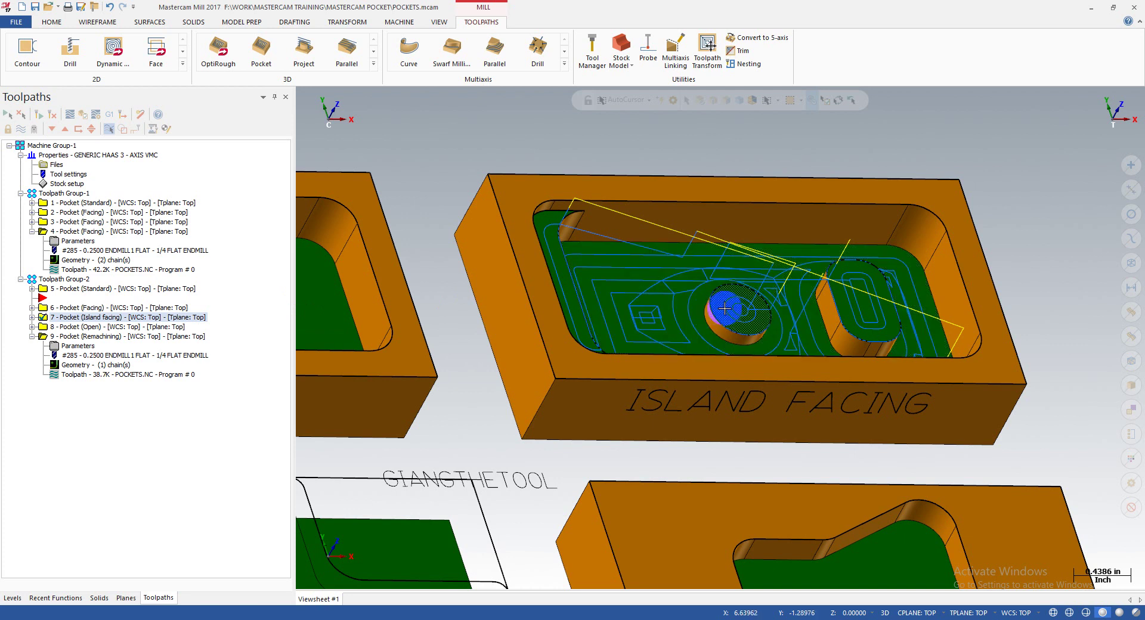
- Turn the toolpath display off and examine the heights of the ledge and islands relative to the pocket's rim and floor
{"action": "key", "text": "alt+t"}
{"action": "key", "text": "alt"}
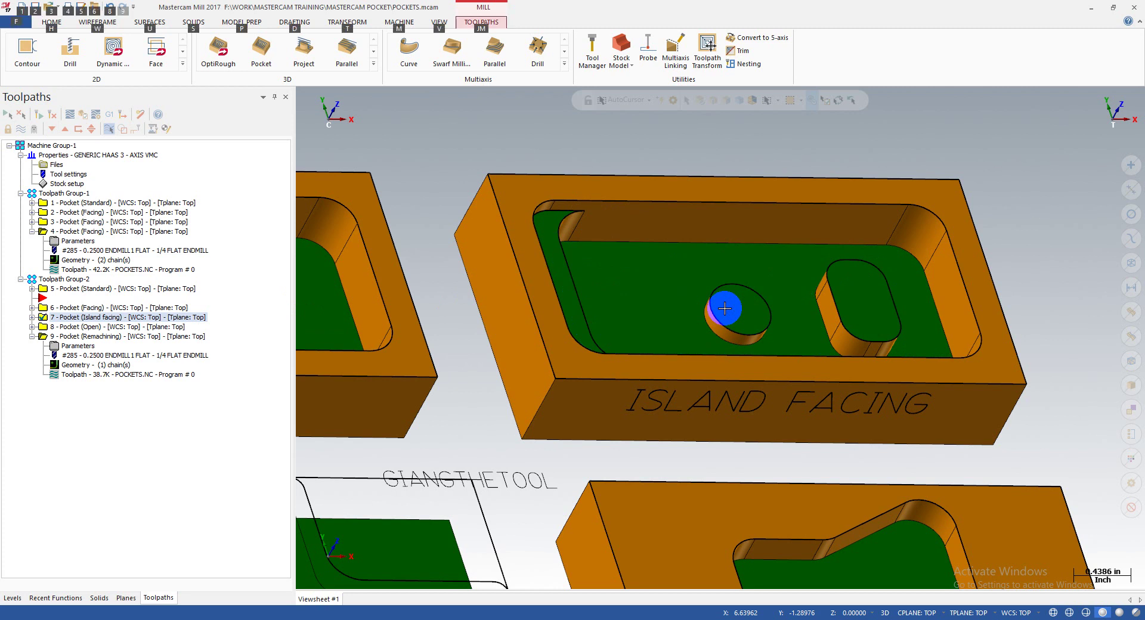
{"action": "middle_click_drag", "start_coordinate": [724, 303], "coordinate": [591, 239]}
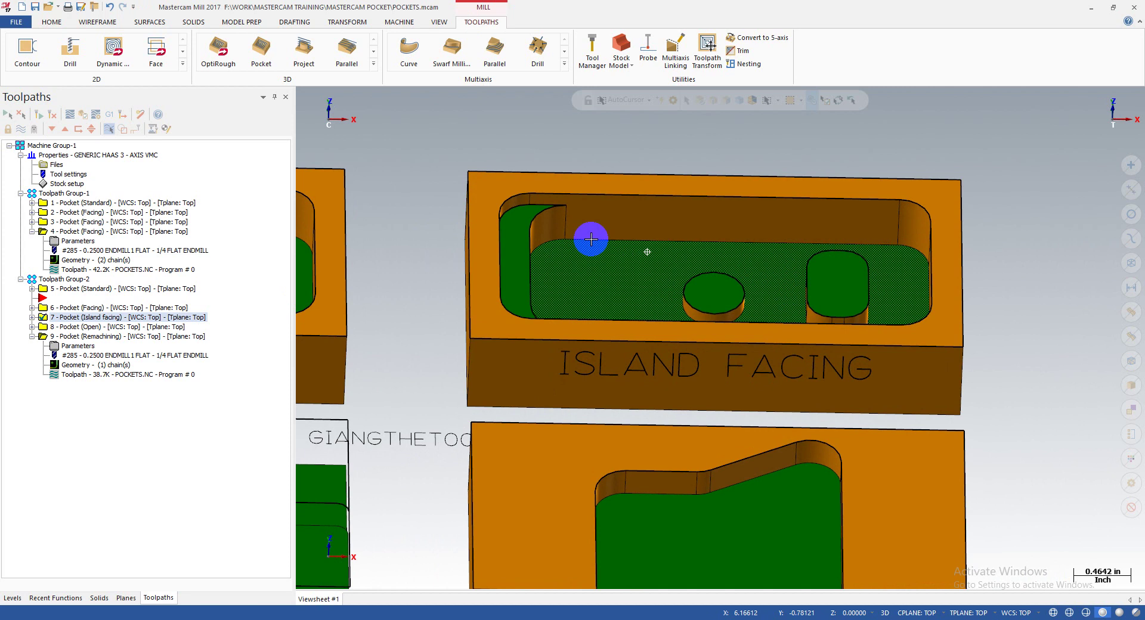
{"action": "scroll", "coordinate": [583, 234], "scroll_direction": "down", "scroll_amount": 1}
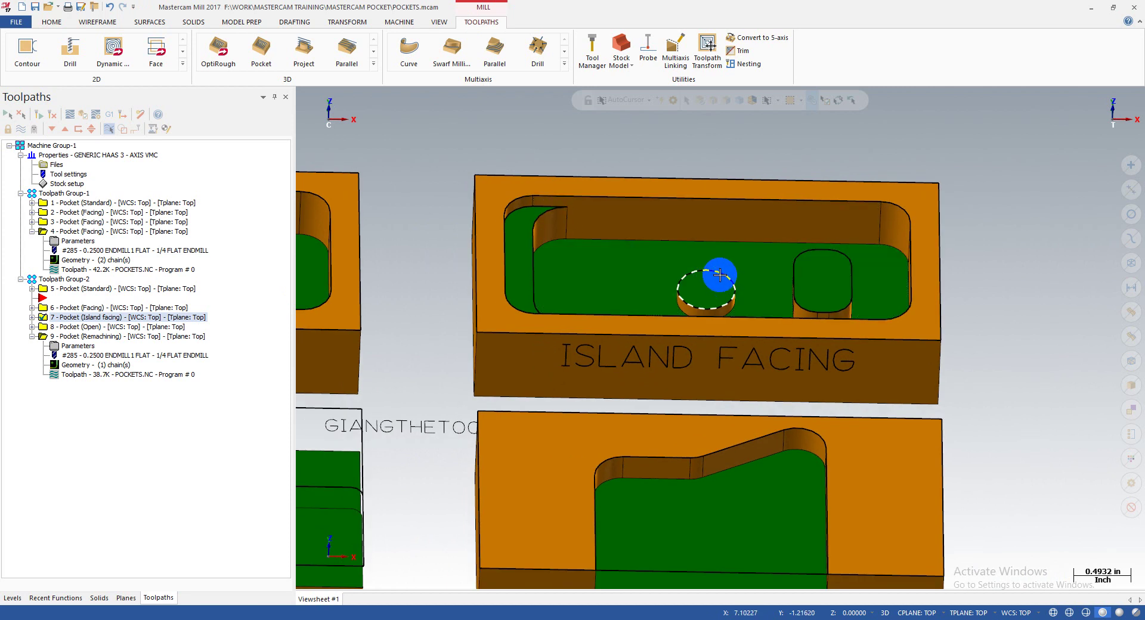
{"action": "middle_click_drag", "start_coordinate": [718, 289], "coordinate": [813, 281]}
{"action": "scroll", "coordinate": [848, 277], "scroll_direction": "up", "scroll_amount": 3}
{"action": "scroll", "coordinate": [847, 277], "scroll_direction": "up", "scroll_amount": 2}
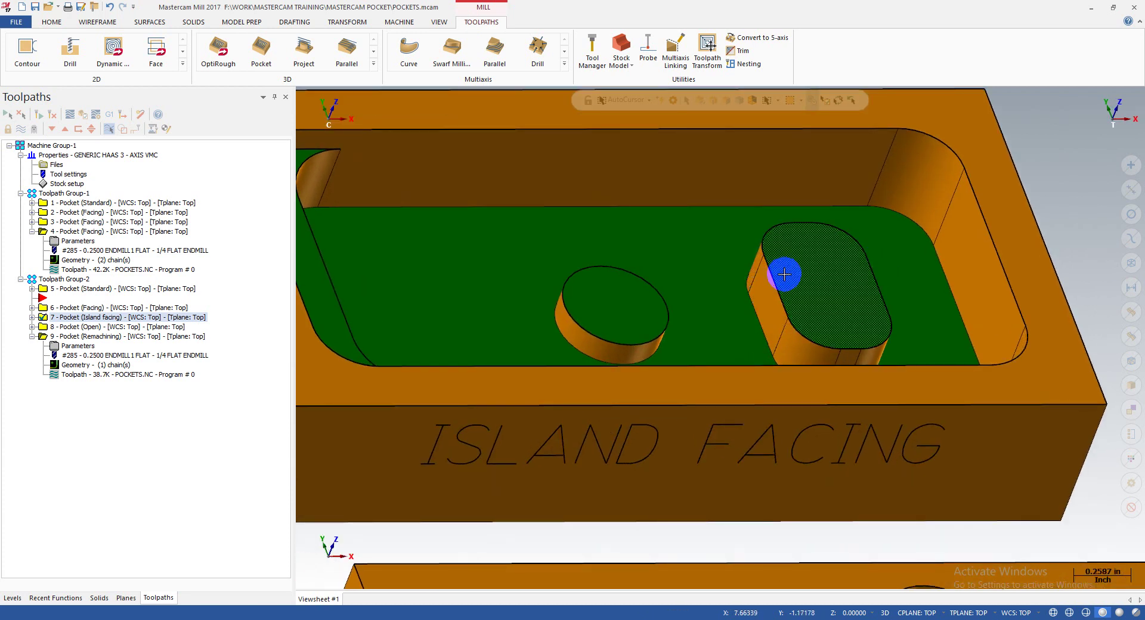
{"action": "scroll", "coordinate": [772, 268], "scroll_direction": "down", "scroll_amount": 3}
{"action": "middle_click_drag", "start_coordinate": [731, 245], "coordinate": [591, 231]}
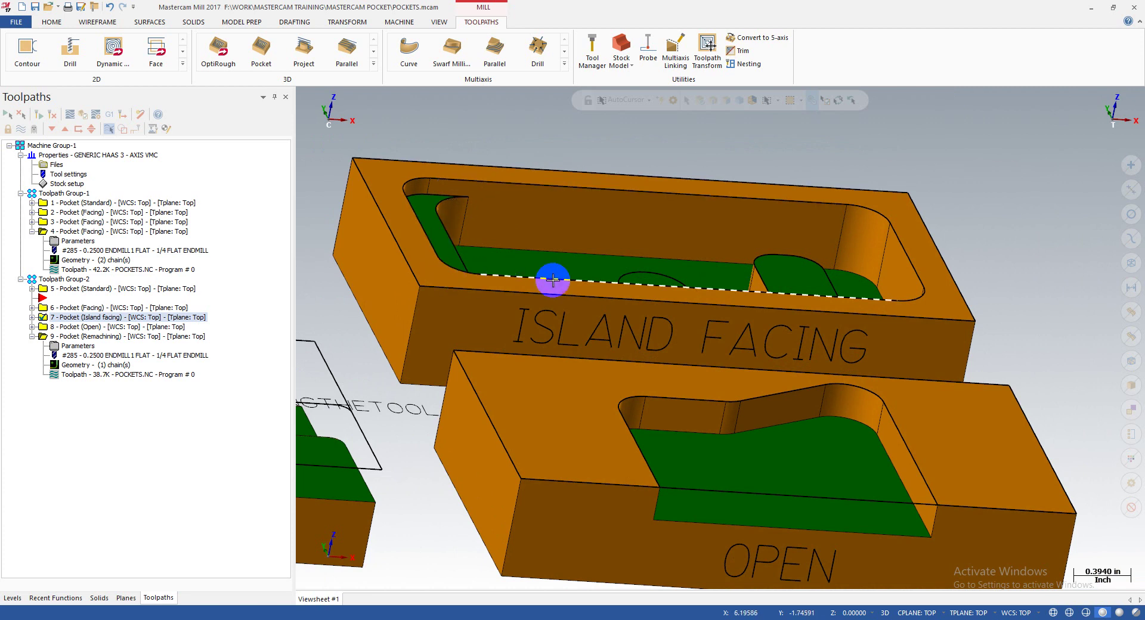
{"action": "middle_click_drag", "start_coordinate": [913, 252], "coordinate": [814, 321]}
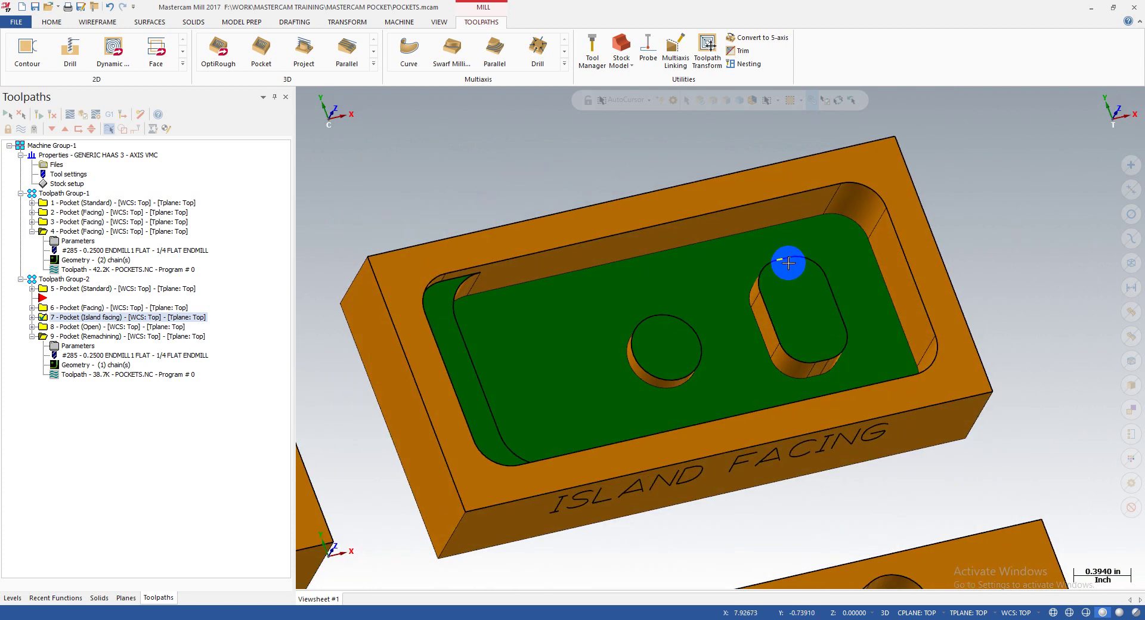
{"action": "mouse_move", "coordinate": [686, 318]}
{"action": "middle_mouse_down"}
{"action": "mouse_move", "coordinate": [714, 319]}
{"action": "mouse_move", "coordinate": [488, 299]}
{"action": "middle_mouse_up"}
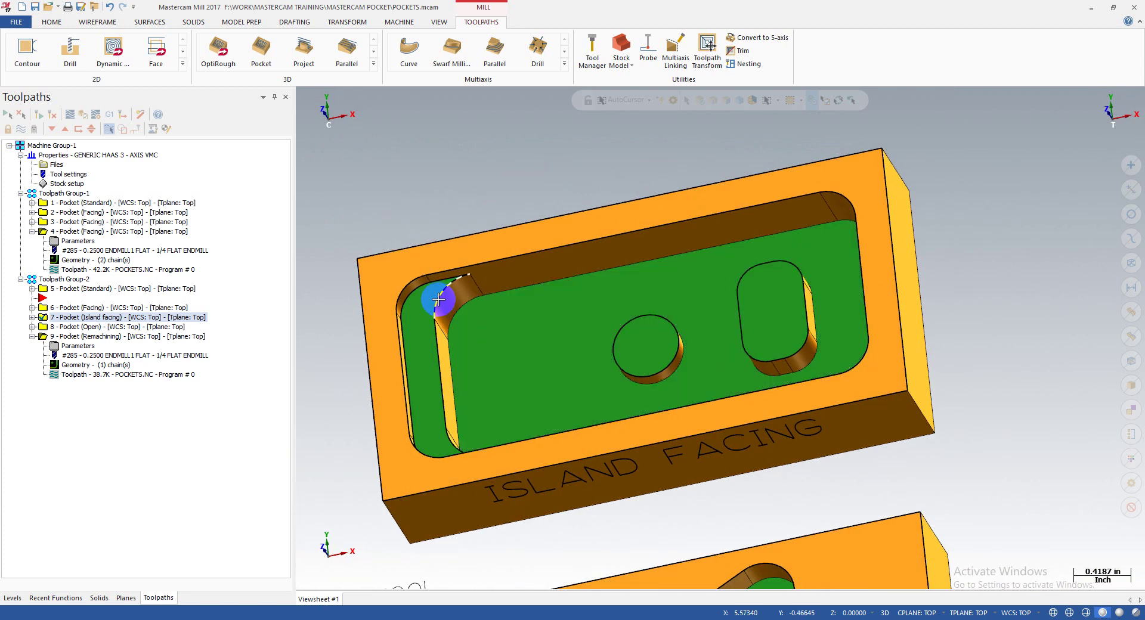
{"action": "middle_click_drag", "start_coordinate": [631, 327], "coordinate": [660, 311]}
{"action": "middle_click_drag", "start_coordinate": [557, 302], "coordinate": [591, 291]}
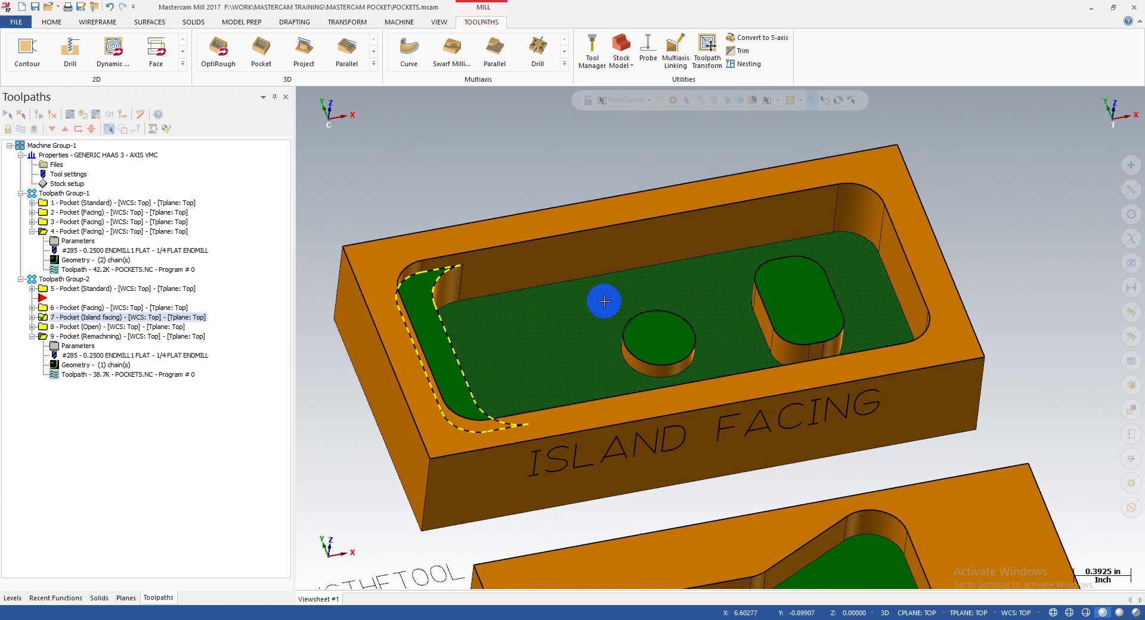
{"action": "middle_click_drag", "start_coordinate": [602, 312], "coordinate": [762, 303]}
{"action": "middle_click_drag", "start_coordinate": [691, 328], "coordinate": [733, 316]}
- Compare the STANDARD and FACING parts with the ISLAND FACING part, examining their pocket shapes and floor levels
{"action": "scroll", "coordinate": [733, 316], "scroll_direction": "down", "scroll_amount": 6}
{"action": "middle_click_drag", "start_coordinate": [682, 443], "coordinate": [644, 376]}
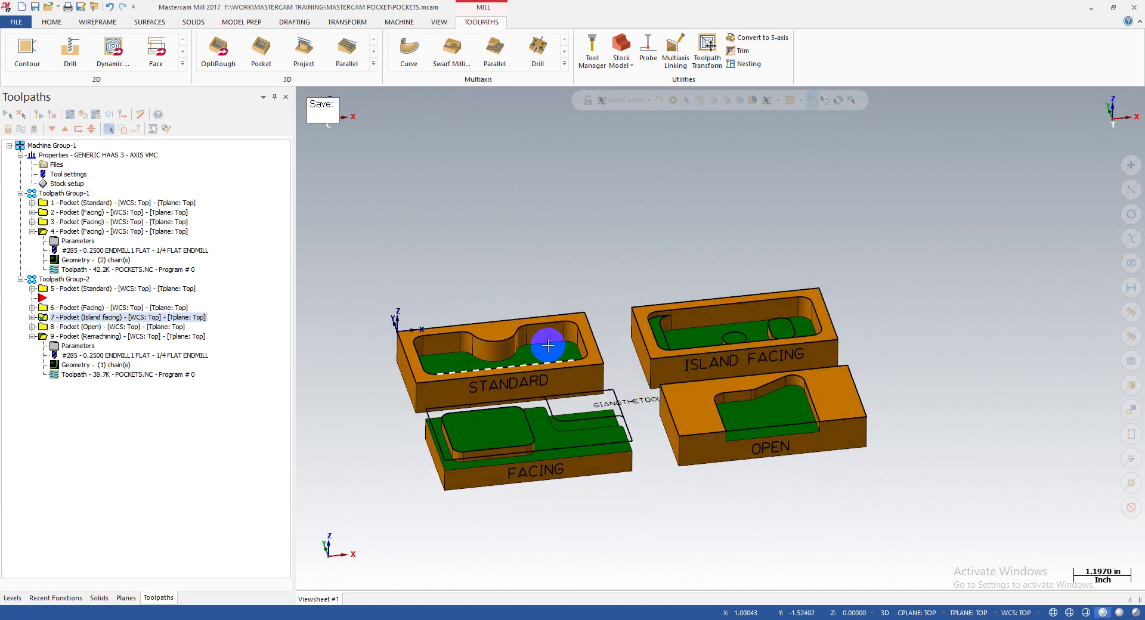
{"action": "scroll", "coordinate": [548, 364], "scroll_direction": "up", "scroll_amount": 2}
{"action": "middle_click_drag", "start_coordinate": [568, 405], "coordinate": [518, 408]}
{"action": "scroll", "coordinate": [521, 447], "scroll_direction": "up", "scroll_amount": 2}
{"action": "middle_click_drag", "start_coordinate": [521, 447], "coordinate": [537, 396]}
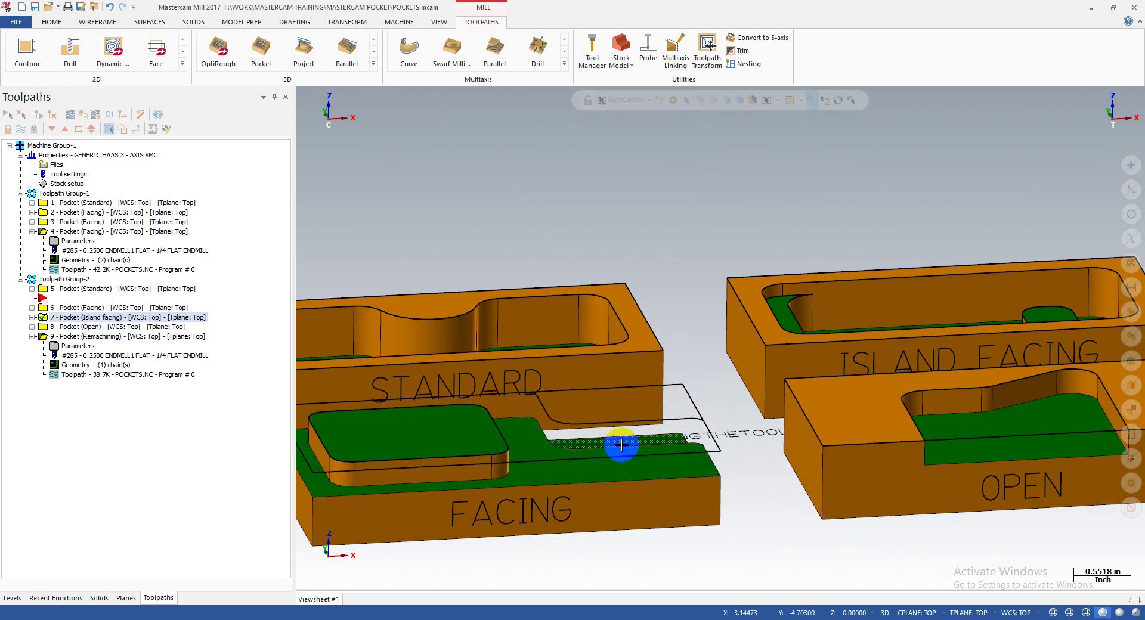
{"action": "scroll", "coordinate": [609, 401], "scroll_direction": "down", "scroll_amount": 2}
{"action": "middle_click_drag", "start_coordinate": [609, 401], "coordinate": [618, 434]}
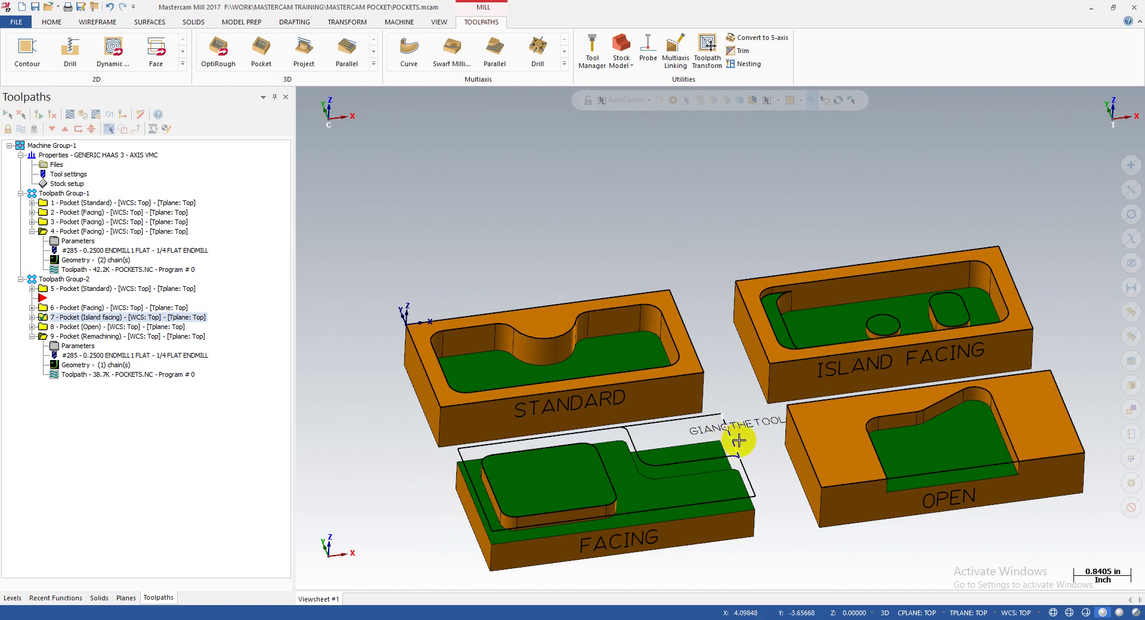
{"action": "scroll", "coordinate": [662, 462], "scroll_direction": "down", "scroll_amount": 2}
{"action": "scroll", "coordinate": [794, 334], "scroll_direction": "up", "scroll_amount": 2}
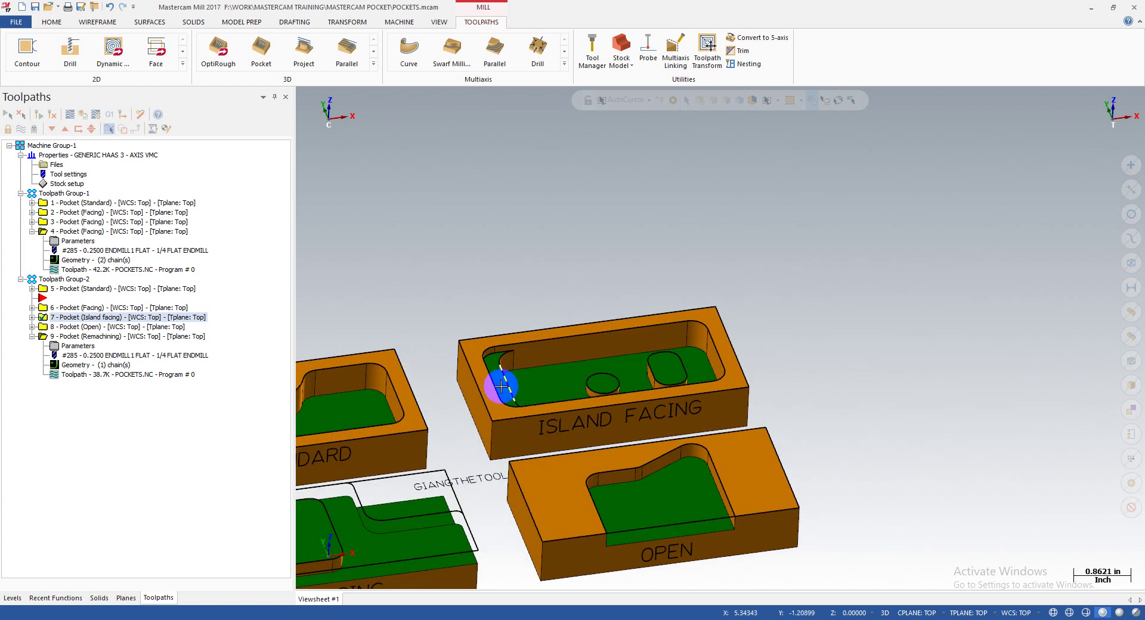
- Analyze the long straight edge of the pocket's upper rim in the ISLAND FACING part to check its Z level
{"action": "scroll", "coordinate": [569, 406], "scroll_direction": "up", "scroll_amount": 3}
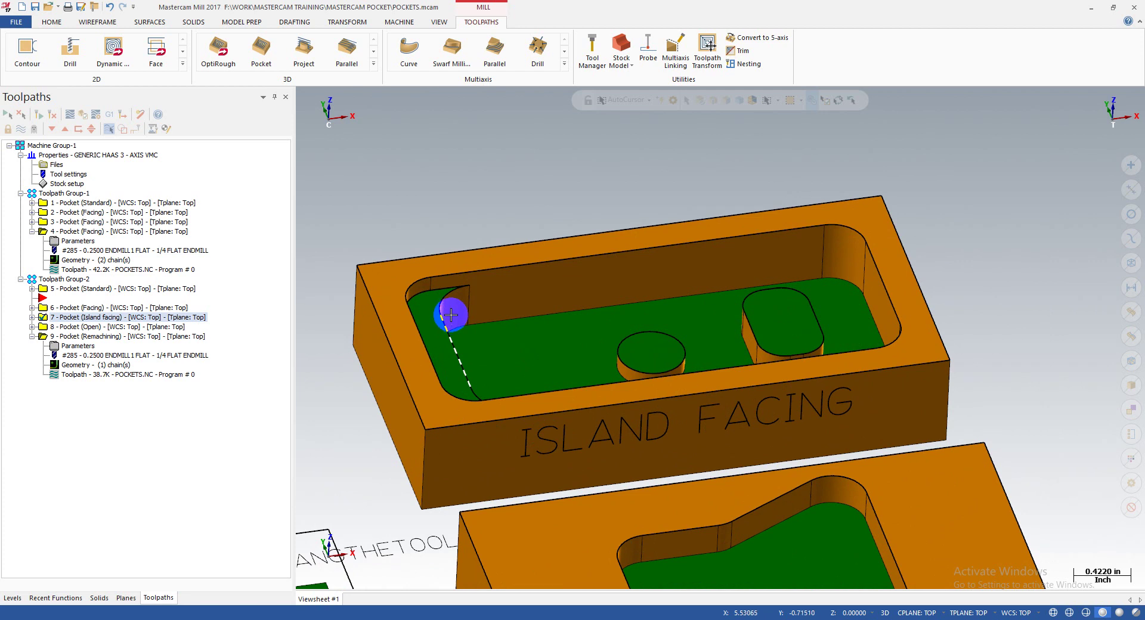
{"action": "key", "text": "F4"}
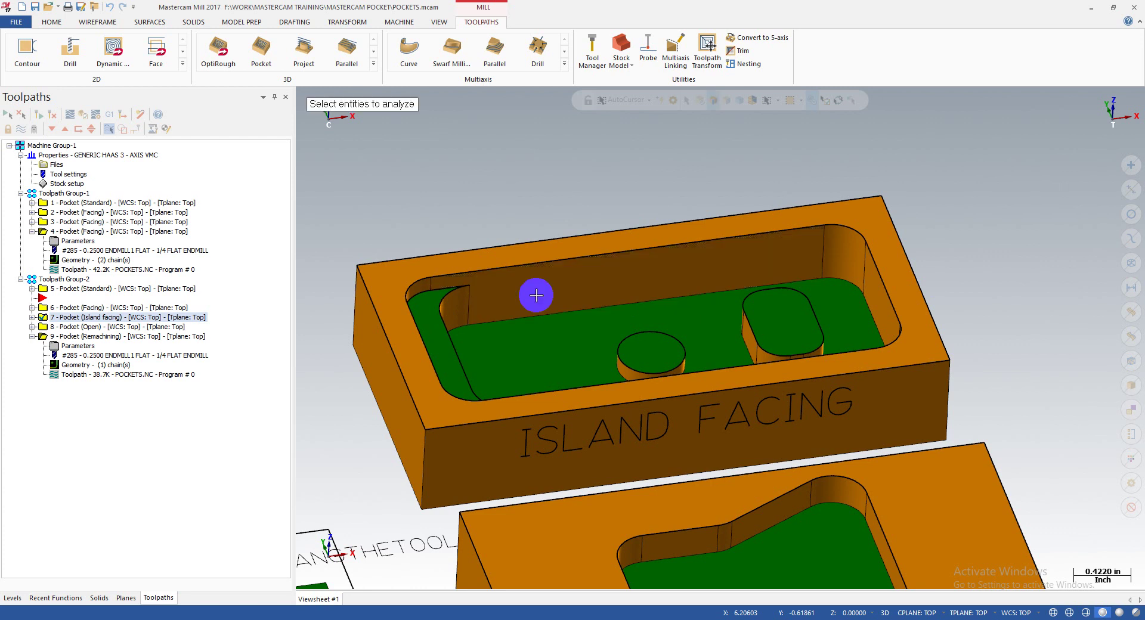
{"action": "left_click", "coordinate": [521, 265]}
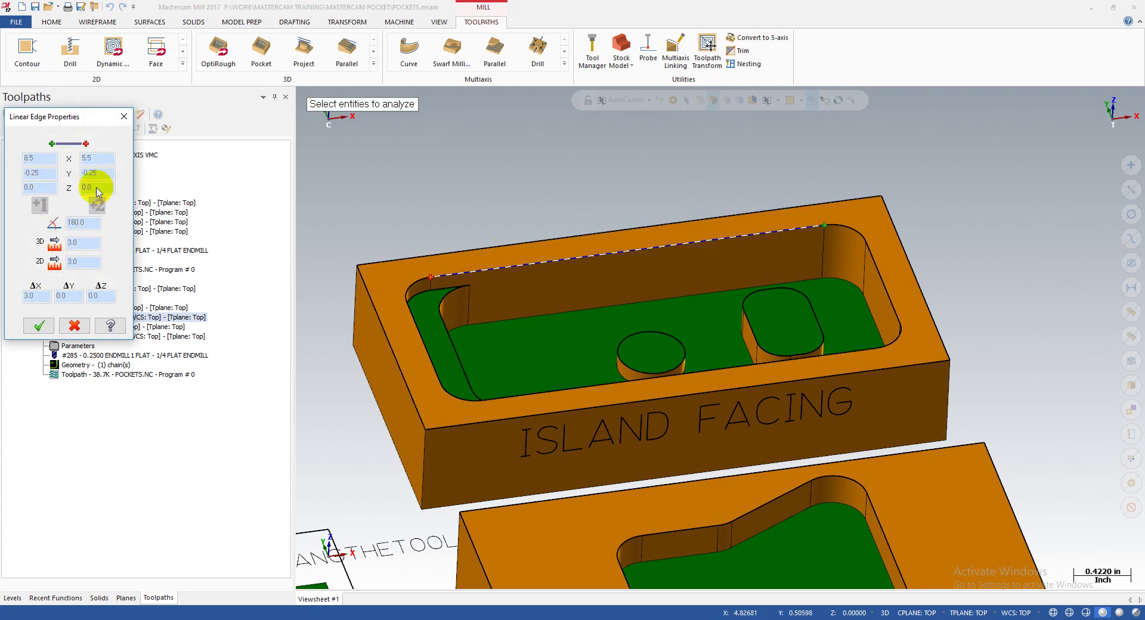
{"action": "left_click", "coordinate": [124, 116]}
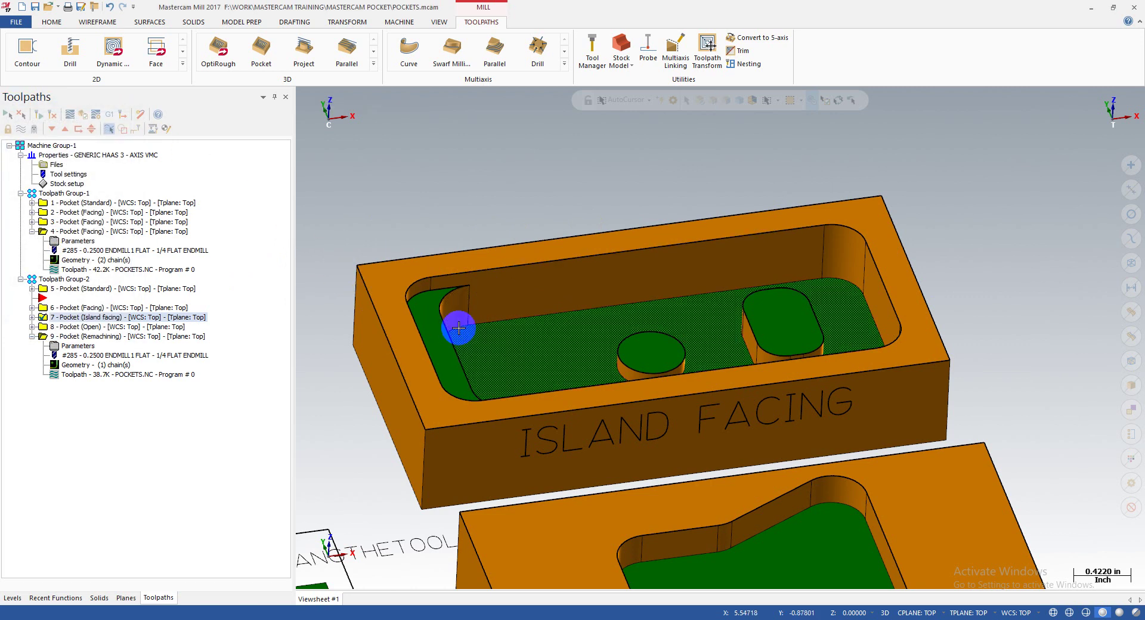
- Analyze the straight line bounding the side ledge to check the ledge's Z level
{"action": "key", "text": "F4"}
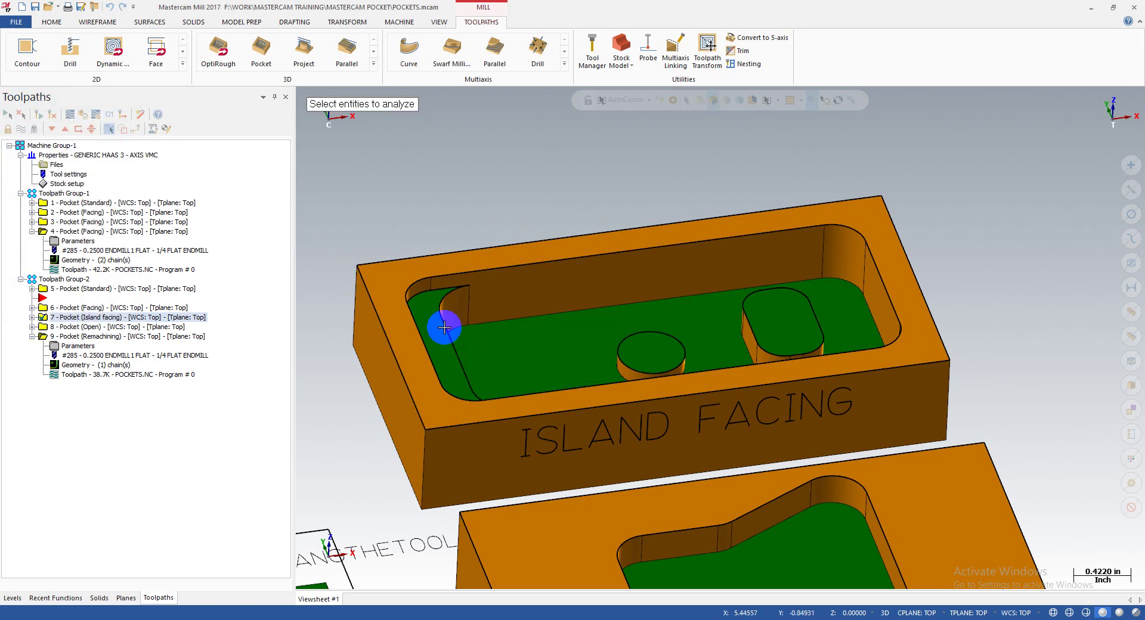
{"action": "left_click", "coordinate": [461, 337]}
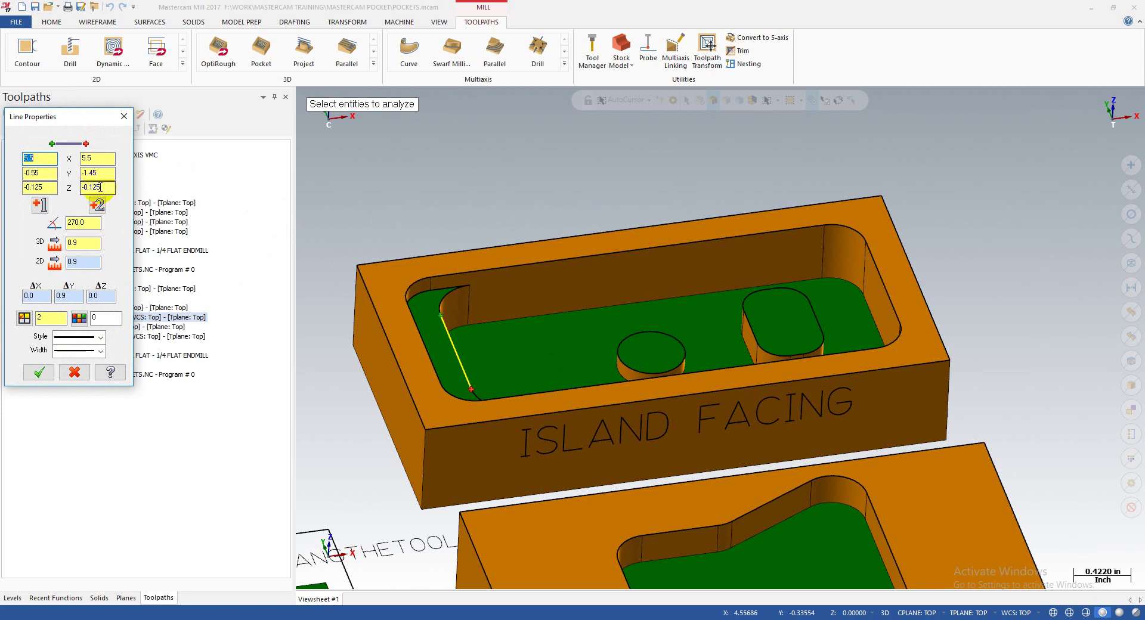
{"action": "middle_click_drag", "start_coordinate": [453, 341], "coordinate": [609, 384]}
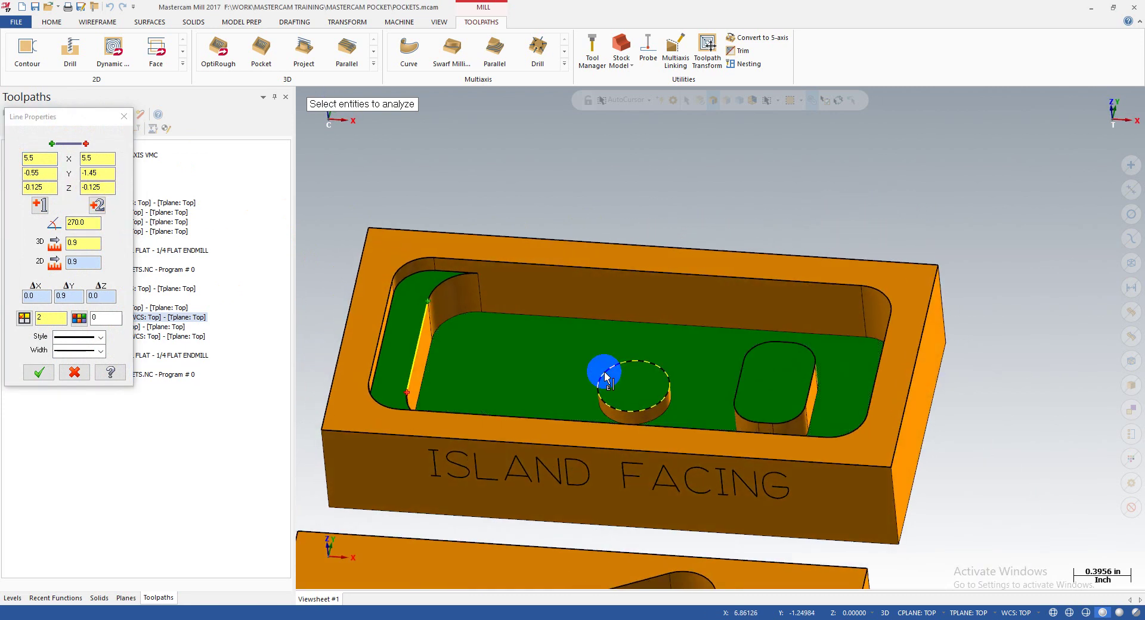
- Analyze the top edges of the round and oblong islands to check their Z levels, then leave the analysis
{"action": "left_click", "coordinate": [605, 377]}
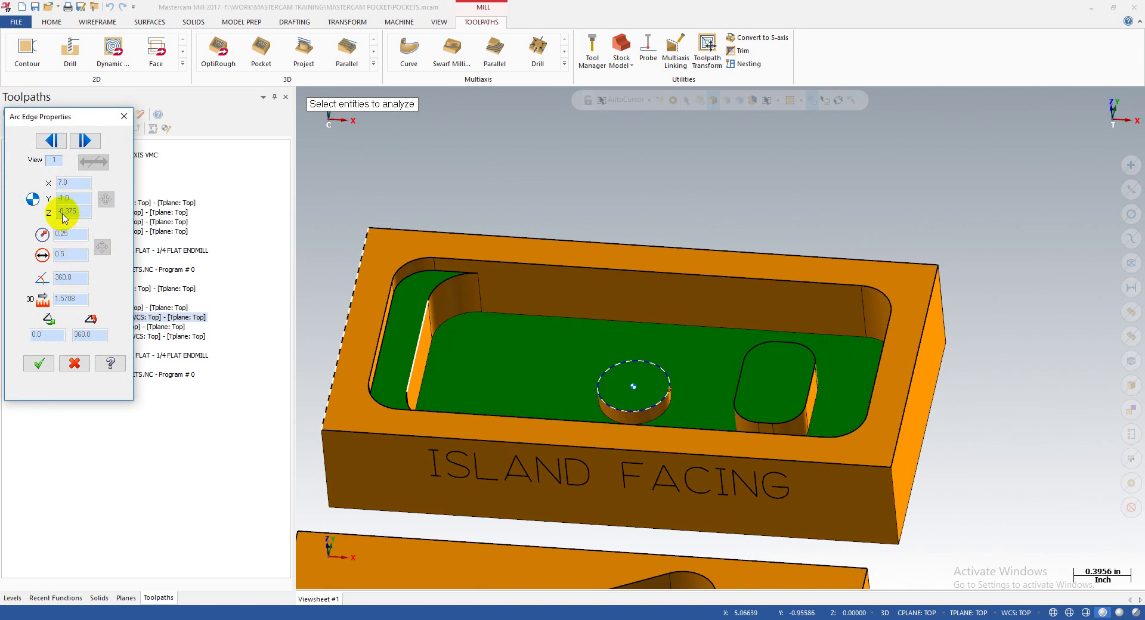
{"action": "middle_click_drag", "start_coordinate": [802, 417], "coordinate": [967, 437]}
{"action": "scroll", "coordinate": [736, 368], "scroll_direction": "up", "scroll_amount": 3}
{"action": "left_click", "coordinate": [652, 365]}
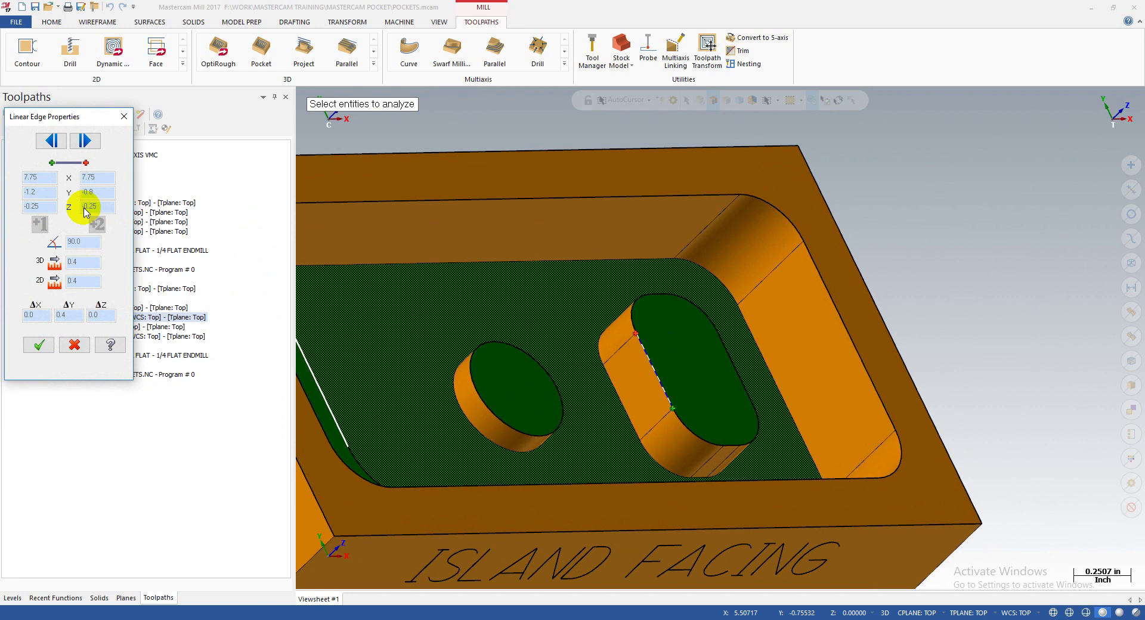
{"action": "scroll", "coordinate": [723, 380], "scroll_direction": "down", "scroll_amount": 5}
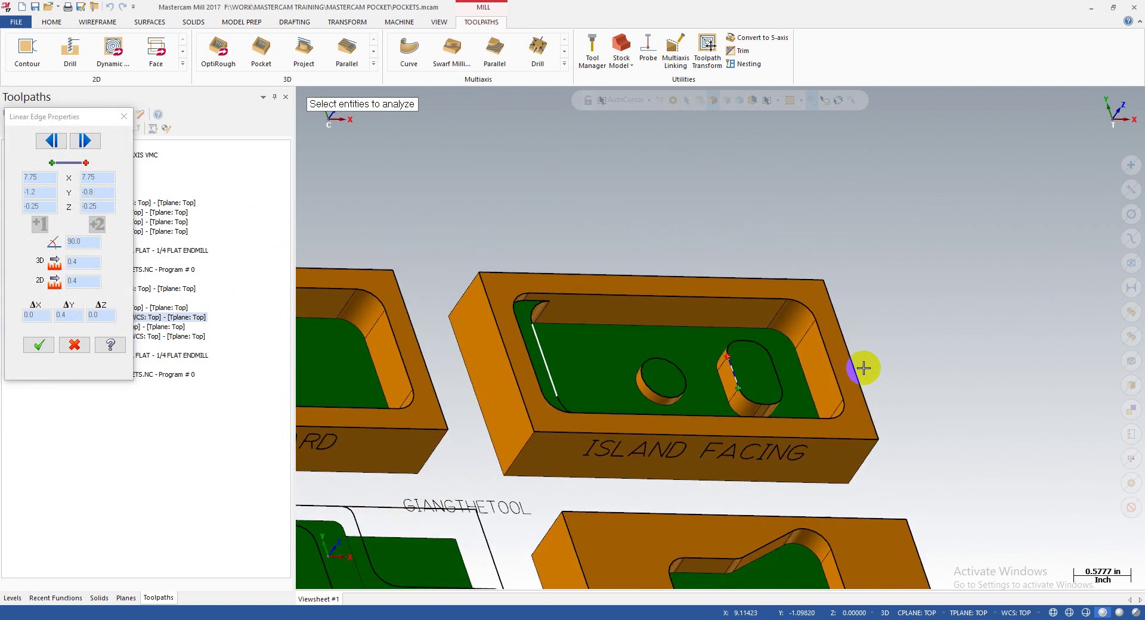
{"action": "key", "text": "Escape"}
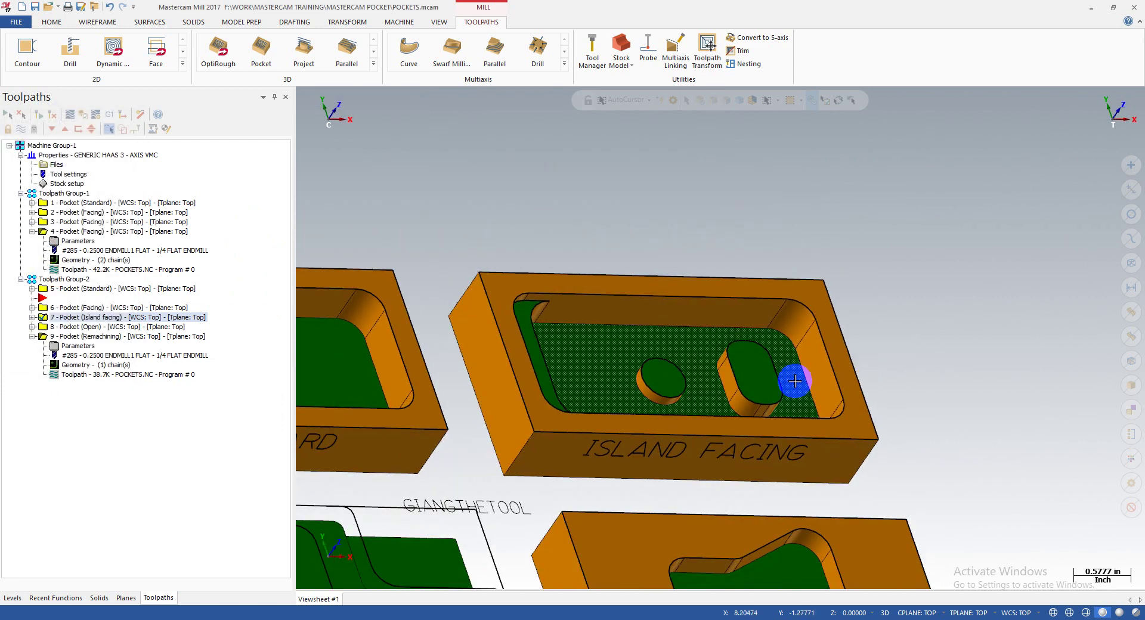
- Position the operation insert arrow directly after operation 4, Pocket (Facing), in Toolpath Group-1
{"action": "scroll", "coordinate": [785, 380], "scroll_direction": "up", "scroll_amount": 5}
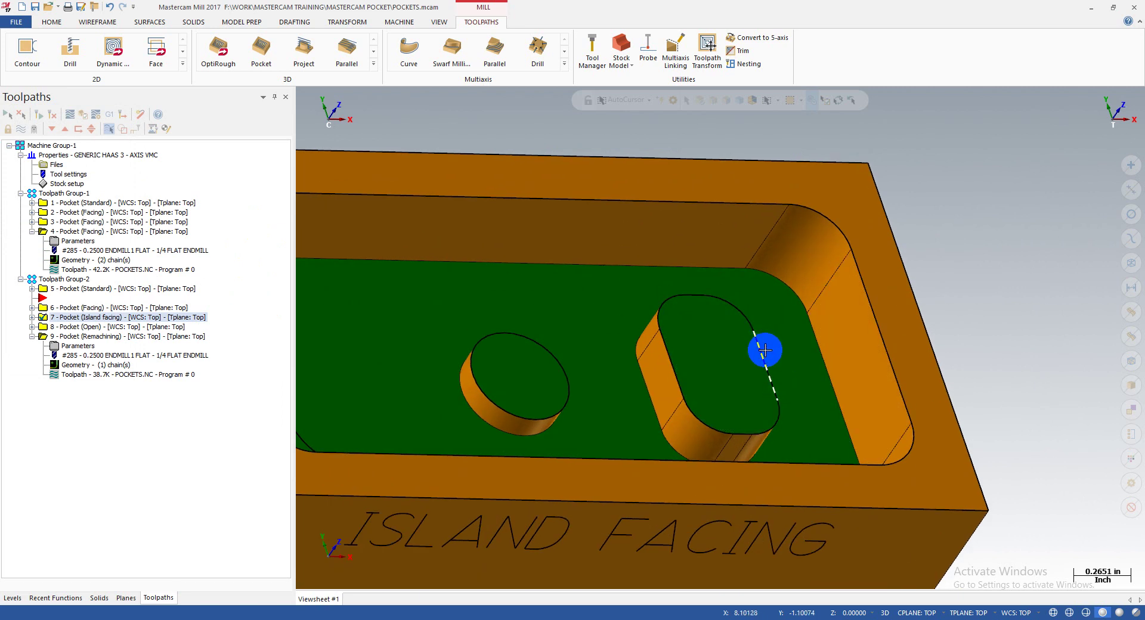
{"action": "scroll", "coordinate": [765, 352], "scroll_direction": "down", "scroll_amount": 3}
{"action": "scroll", "coordinate": [768, 358], "scroll_direction": "down", "scroll_amount": 3}
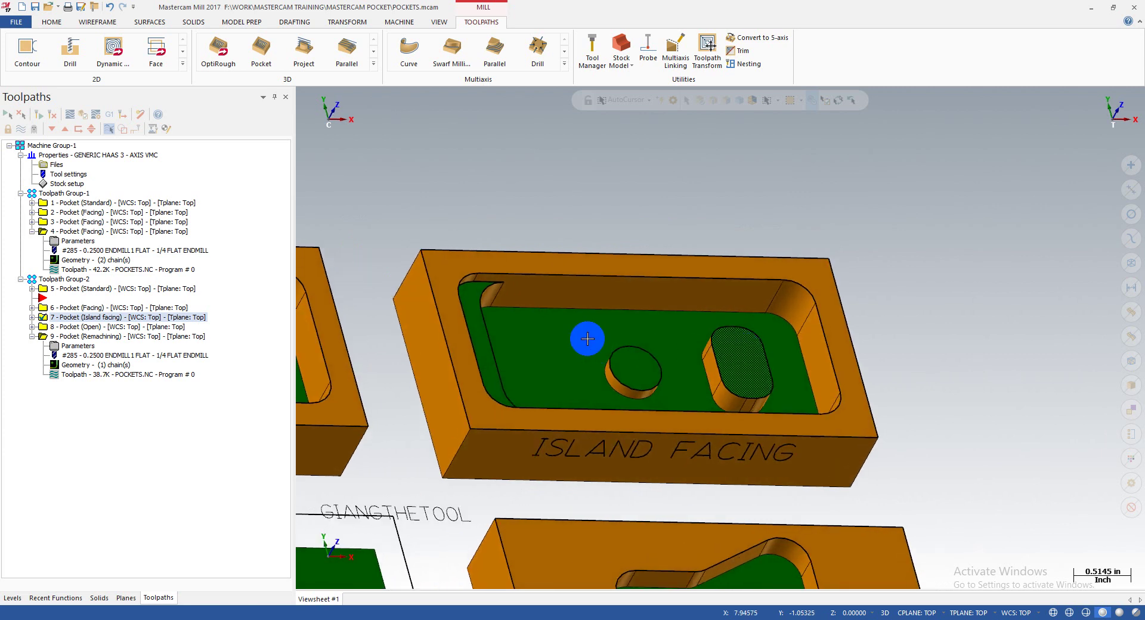
{"action": "left_click", "coordinate": [70, 234]}
{"action": "left_click", "coordinate": [79, 129]}
{"action": "middle_click_drag", "start_coordinate": [560, 322], "coordinate": [537, 316]}
- Create a 2D Pocket toolpath chaining the pocket rim, side ledge boundary, round island and oblong island of the ISLAND FACING part
{"action": "left_click", "coordinate": [183, 67]}
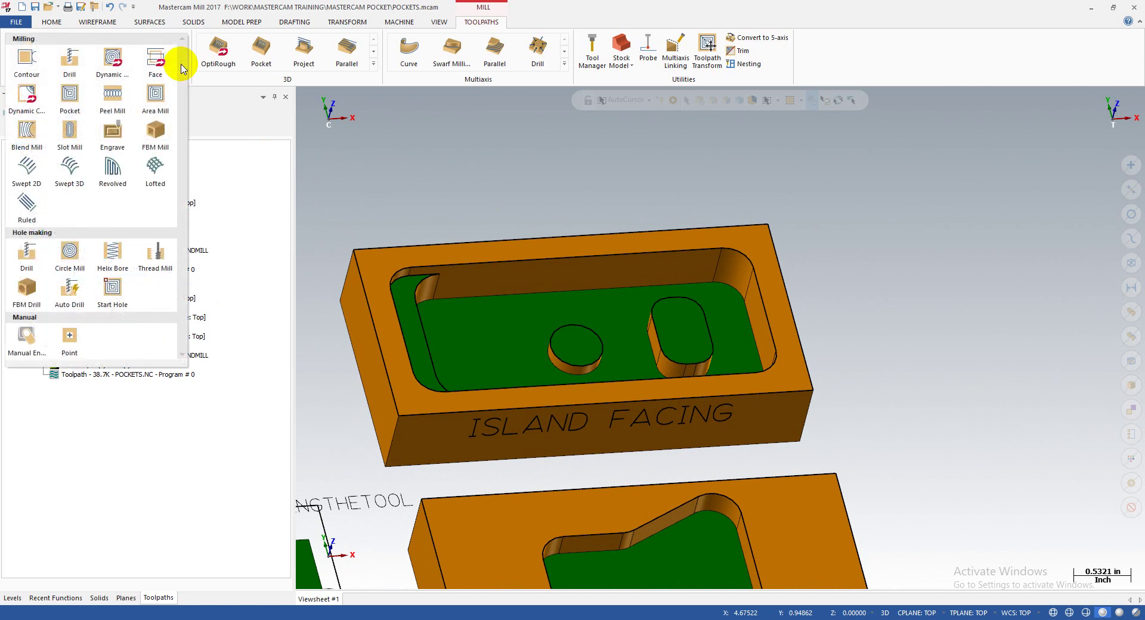
{"action": "left_click", "coordinate": [70, 106]}
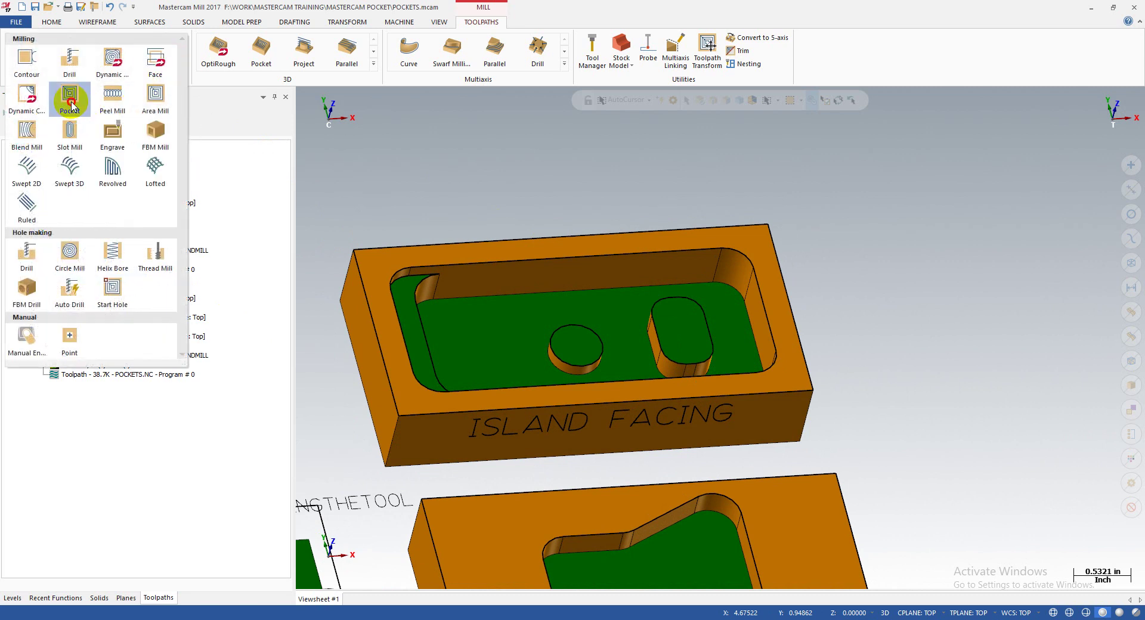
{"action": "left_click", "coordinate": [454, 257]}
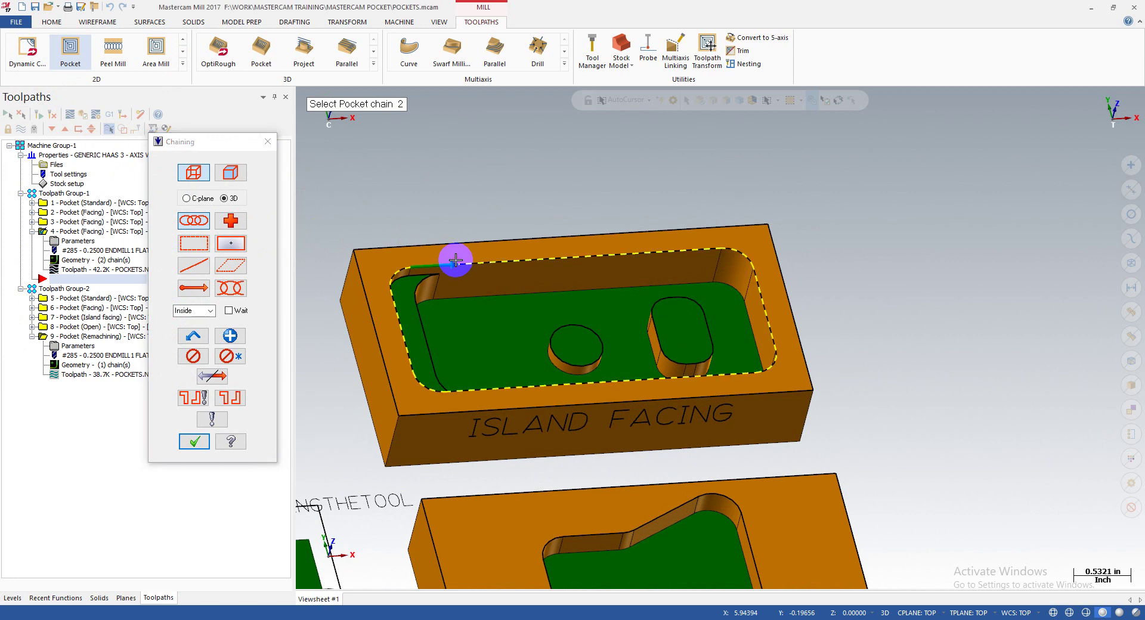
{"action": "middle_click_drag", "start_coordinate": [499, 287], "coordinate": [478, 281]}
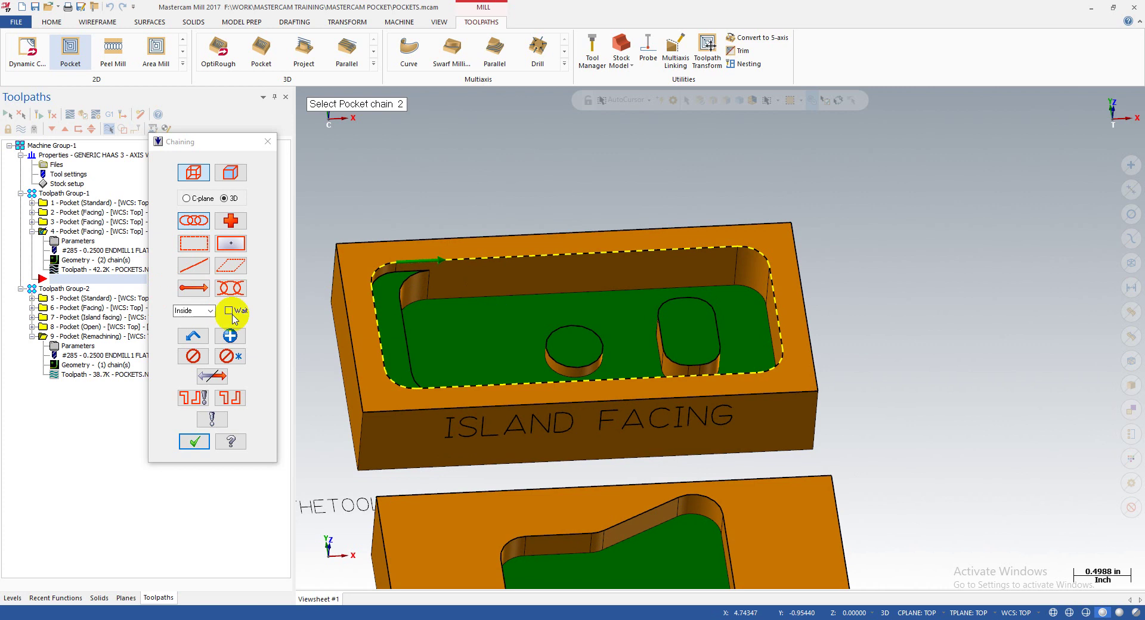
{"action": "scroll", "coordinate": [426, 312], "scroll_direction": "up", "scroll_amount": 1}
{"action": "left_click", "coordinate": [392, 294]}
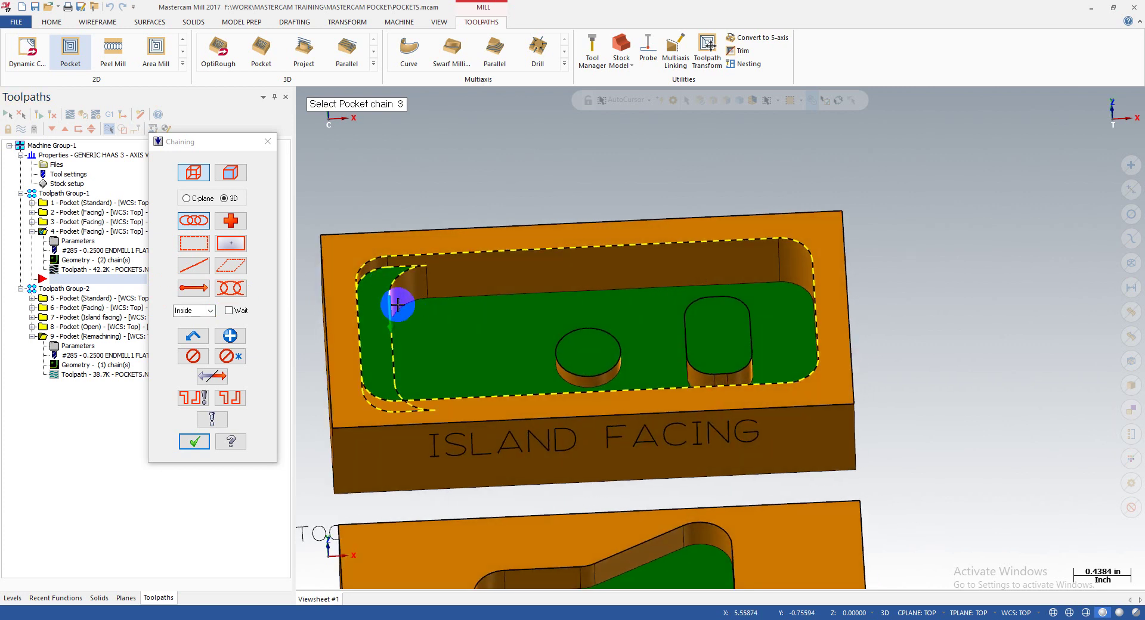
{"action": "left_click", "coordinate": [592, 326]}
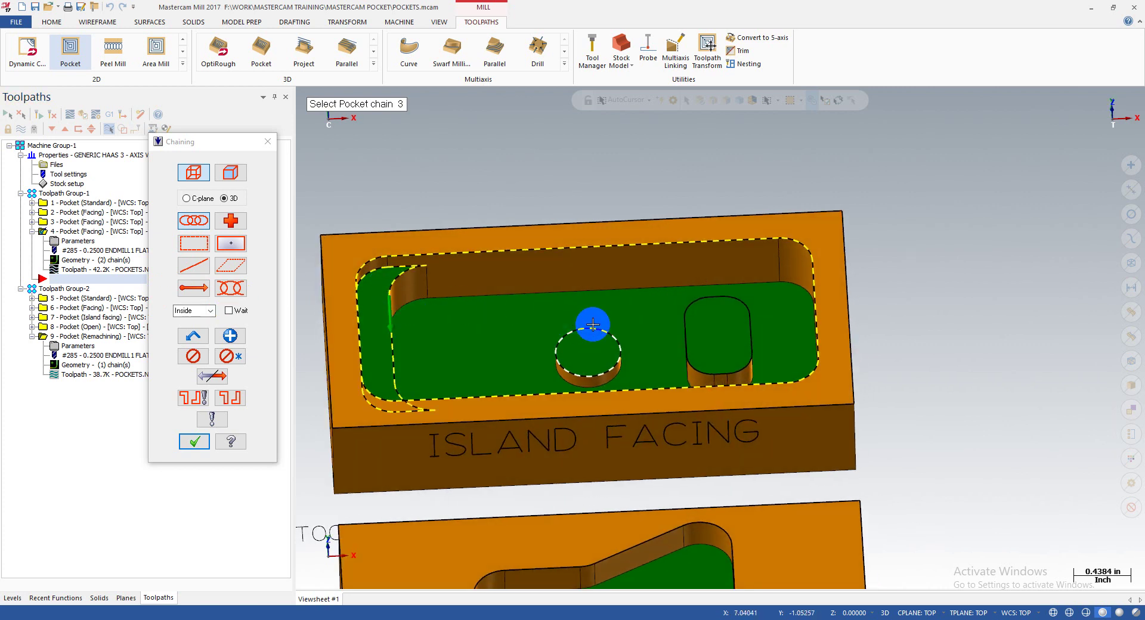
{"action": "left_click", "coordinate": [685, 325]}
{"action": "middle_click_drag", "start_coordinate": [657, 328], "coordinate": [632, 328]}
{"action": "scroll", "coordinate": [404, 327], "scroll_direction": "down", "scroll_amount": 1}
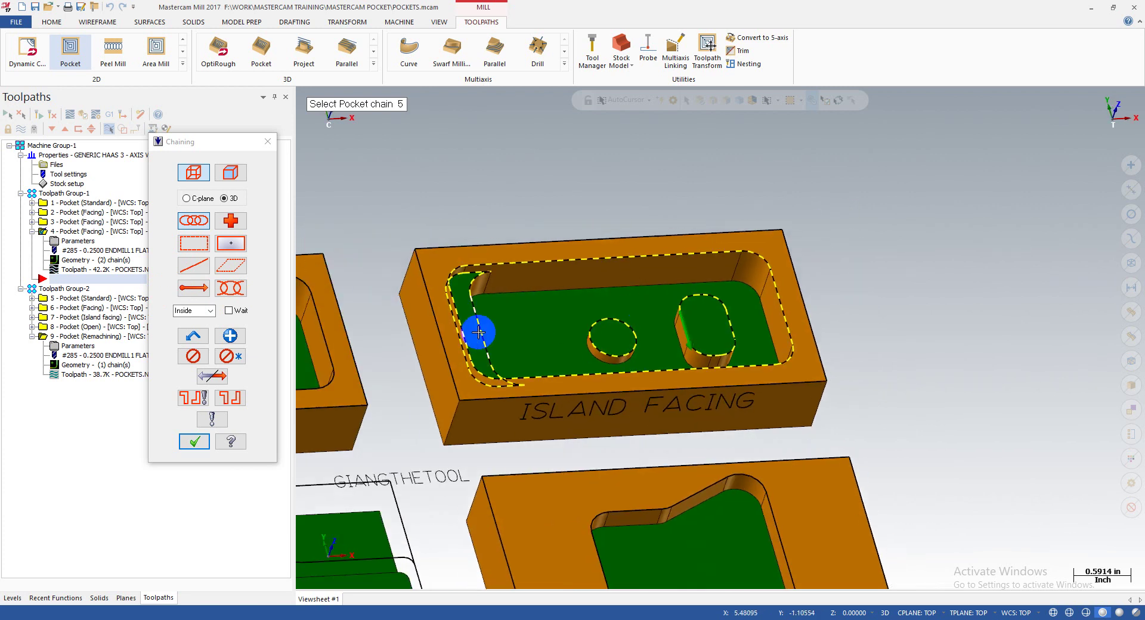
{"action": "left_click", "coordinate": [192, 443]}
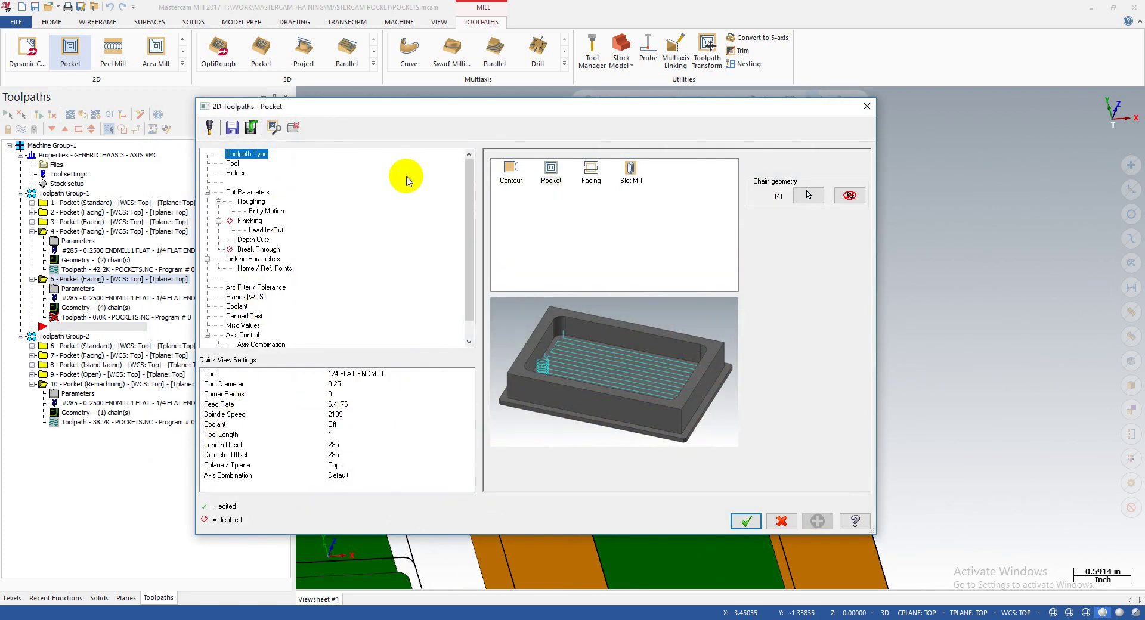
- Keep the 1/4 FLAT ENDMILL for the new pocket operation and set its pocket type to Island facing
{"action": "left_click_drag", "start_coordinate": [695, 109], "coordinate": [211, 346]}
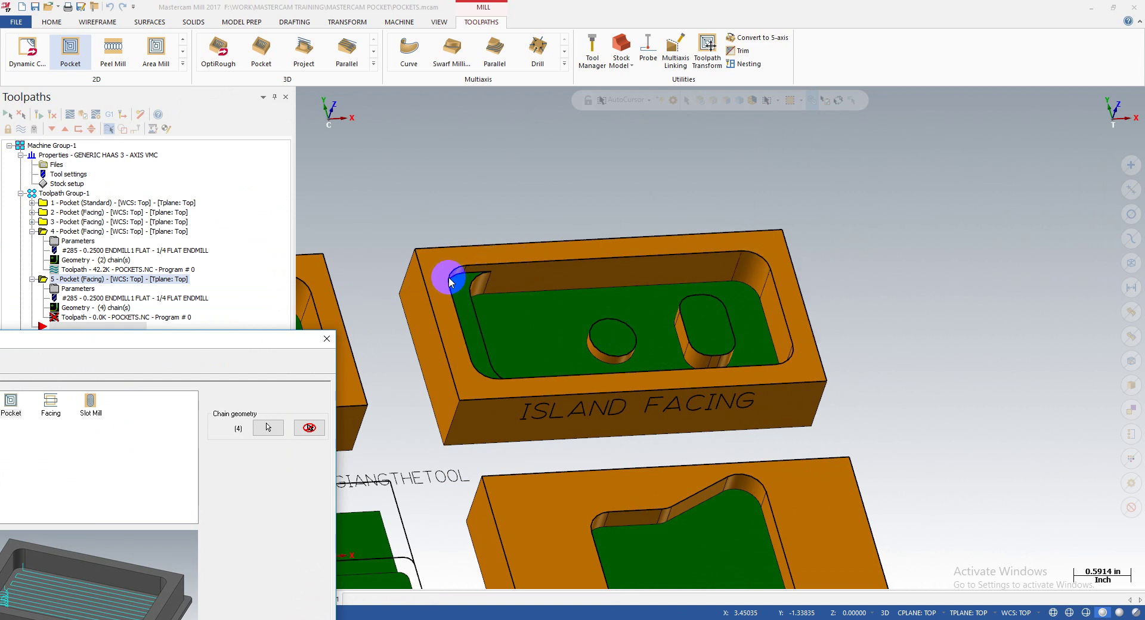
{"action": "left_click_drag", "start_coordinate": [299, 340], "coordinate": [586, 134]}
{"action": "left_click", "coordinate": [152, 180]}
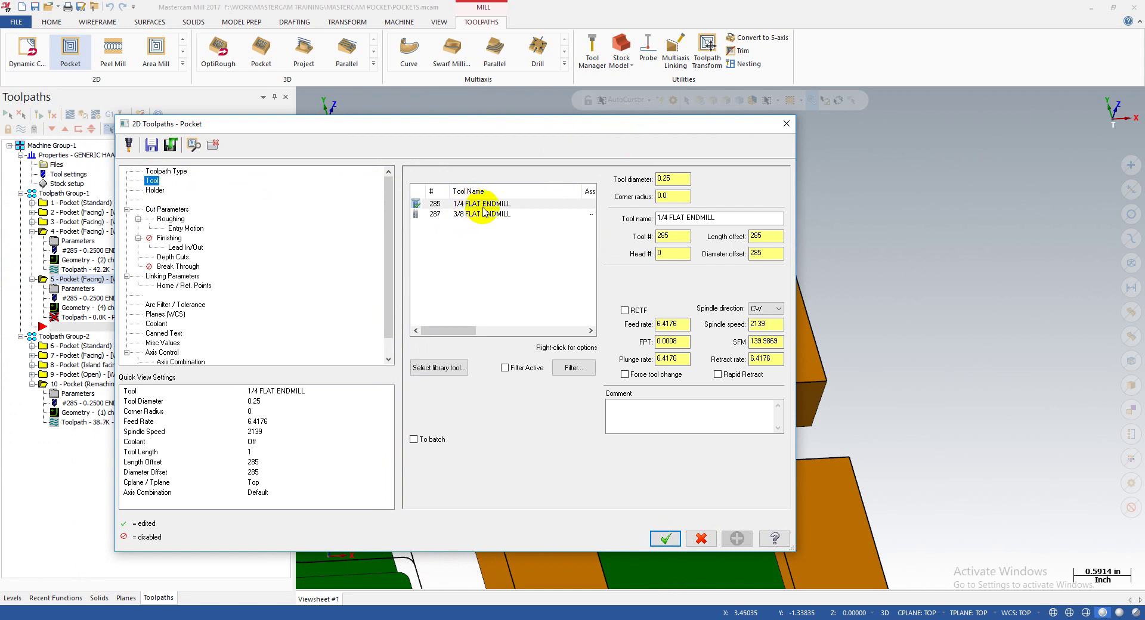
{"action": "left_click", "coordinate": [161, 209]}
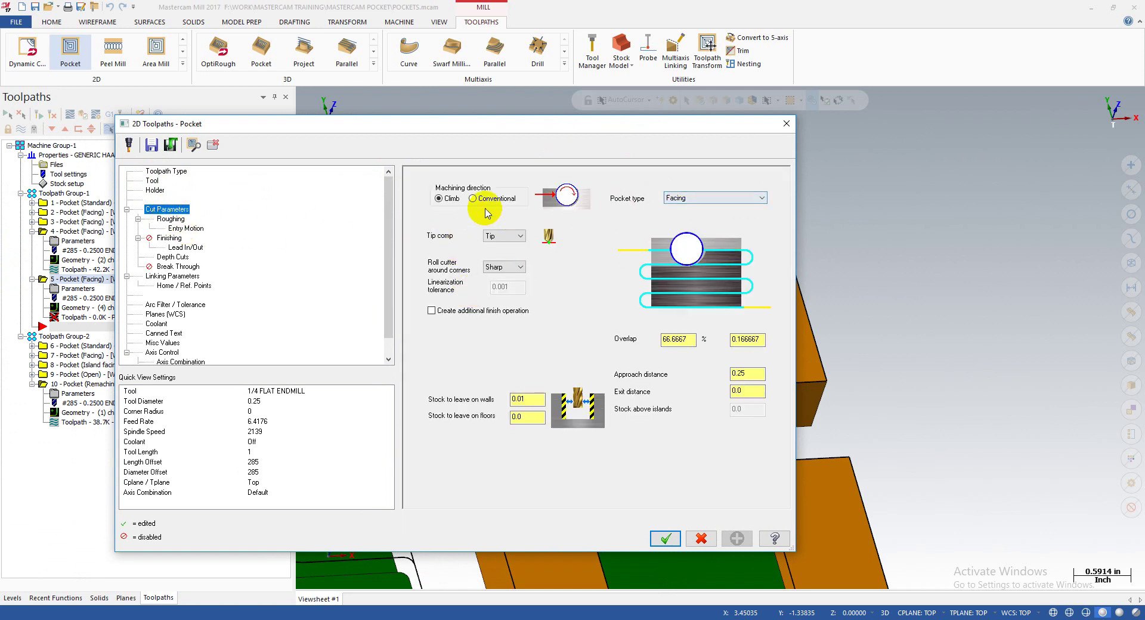
{"action": "left_click", "coordinate": [684, 199]}
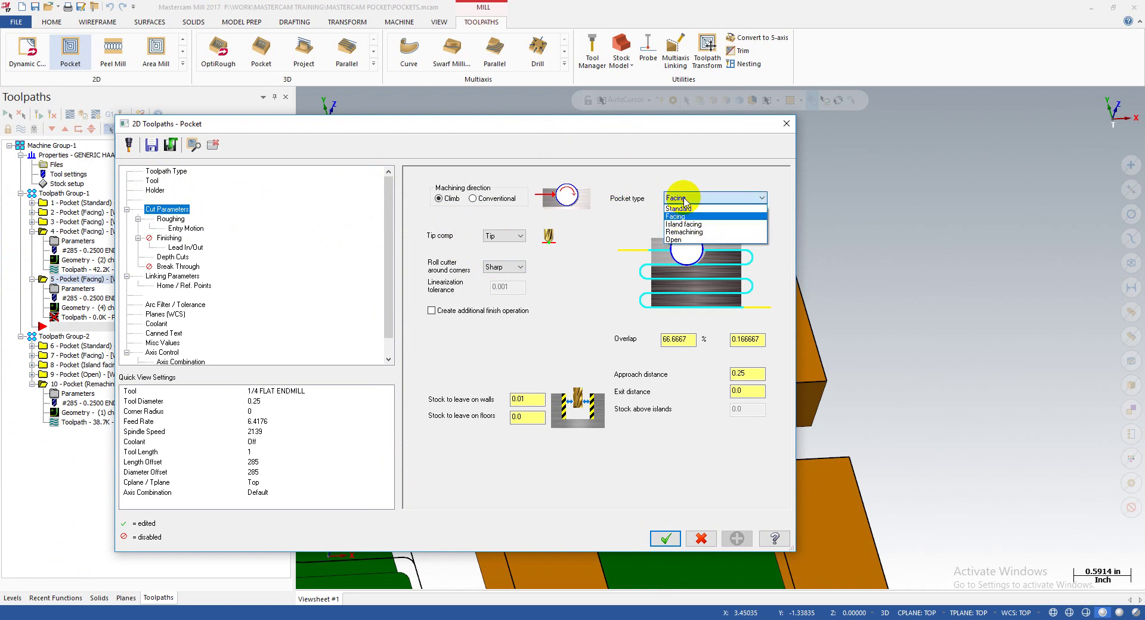
{"action": "left_click", "coordinate": [682, 226]}
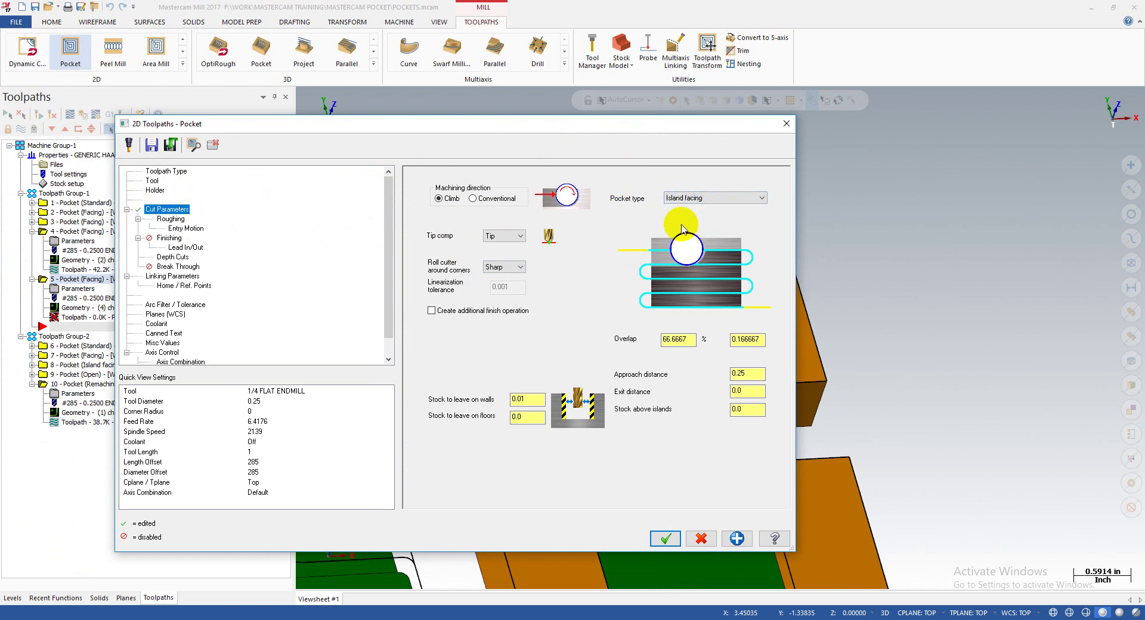
- Examine the Overlap percentage and distance settings against their diagram and the pocket's islands
{"action": "left_click", "coordinate": [678, 339]}
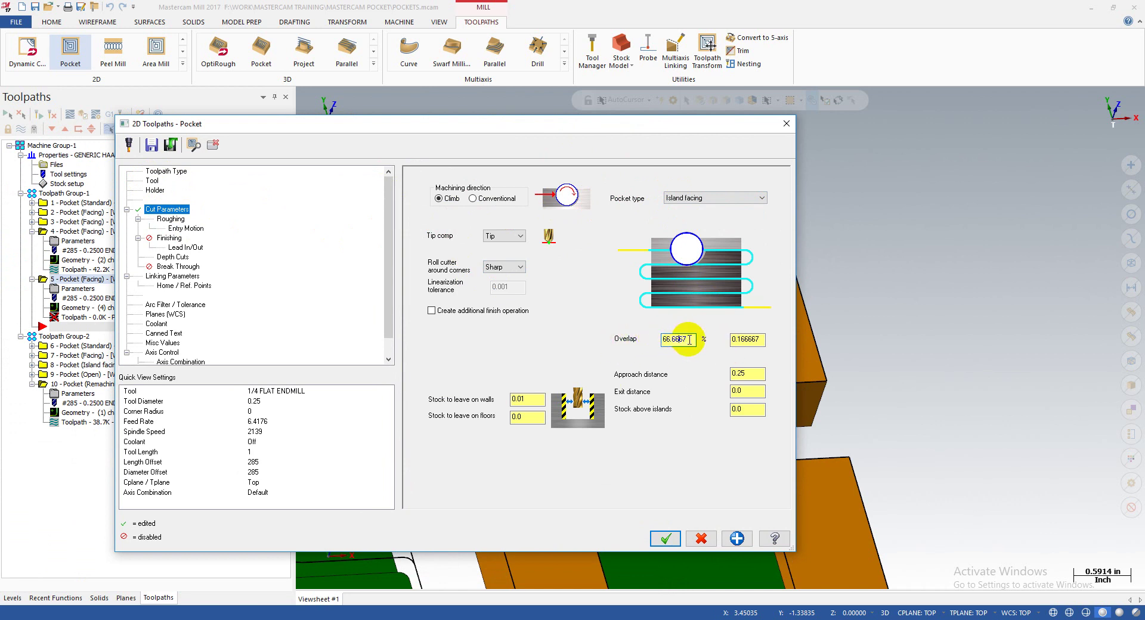
{"action": "left_click", "coordinate": [751, 341]}
{"action": "left_click", "coordinate": [753, 341]}
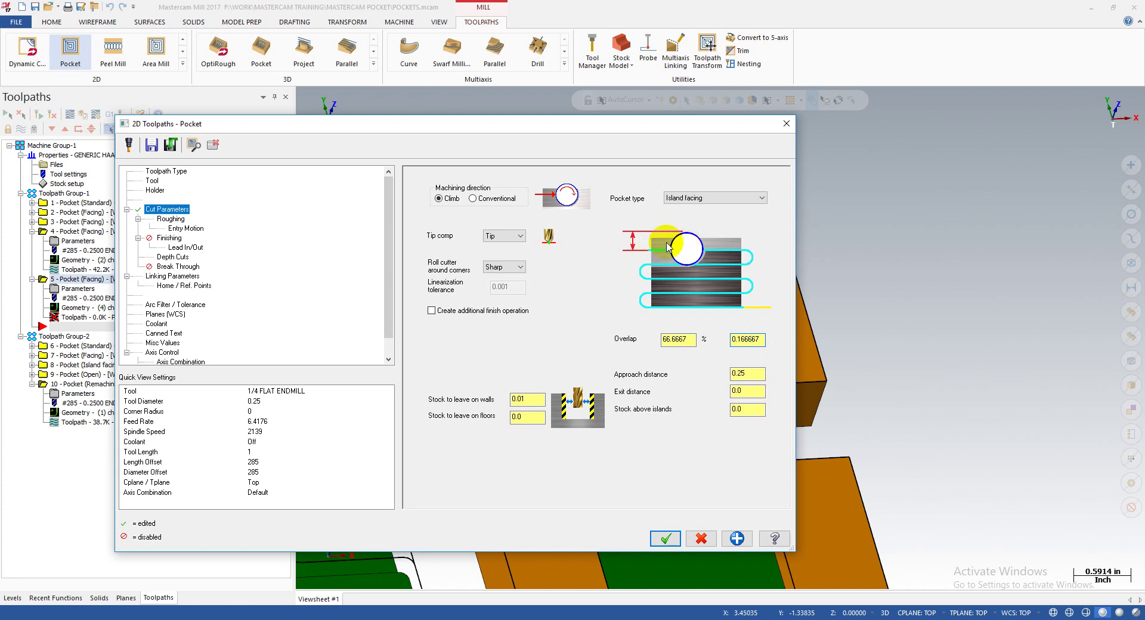
{"action": "left_click_drag", "start_coordinate": [605, 128], "coordinate": [1041, 128]}
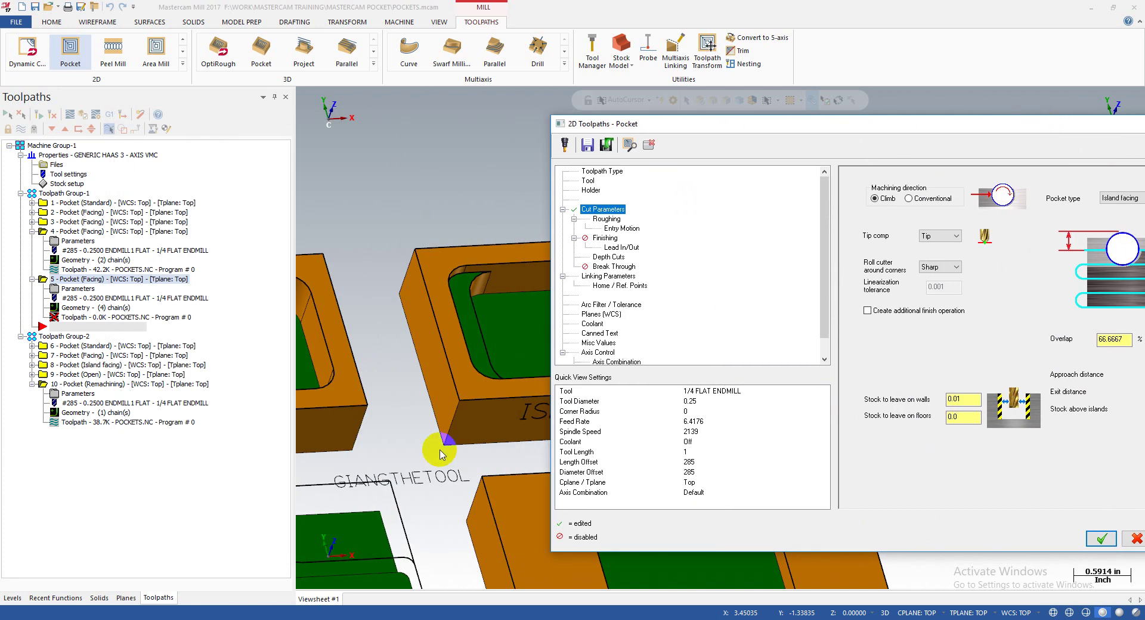
{"action": "left_click_drag", "start_coordinate": [934, 128], "coordinate": [445, 130]}
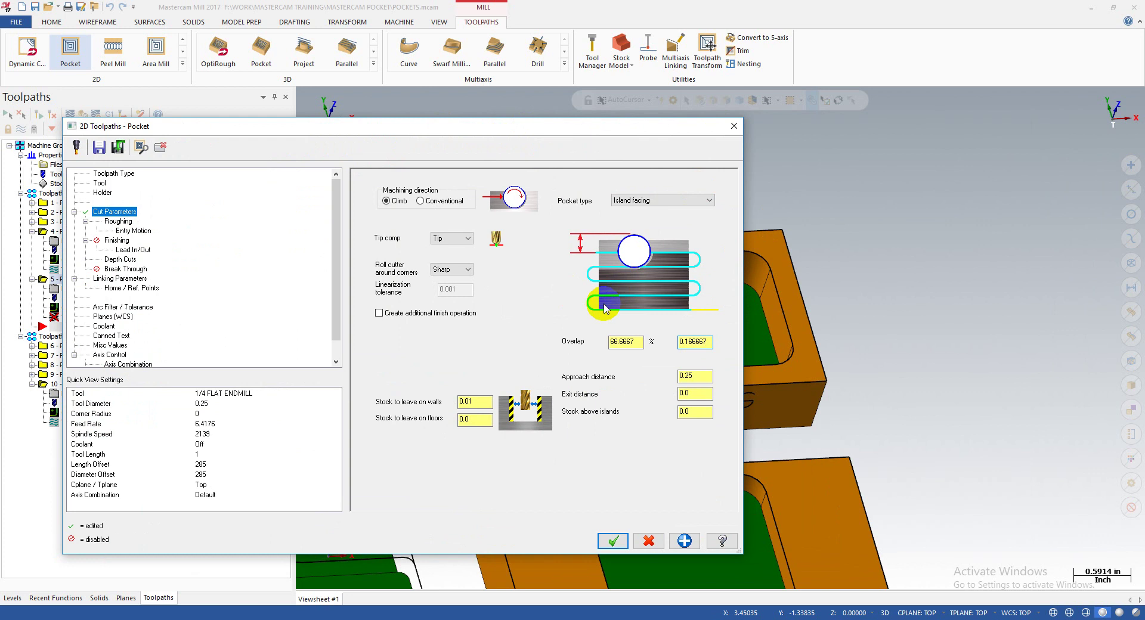
{"action": "left_click_drag", "start_coordinate": [643, 128], "coordinate": [290, 193]}
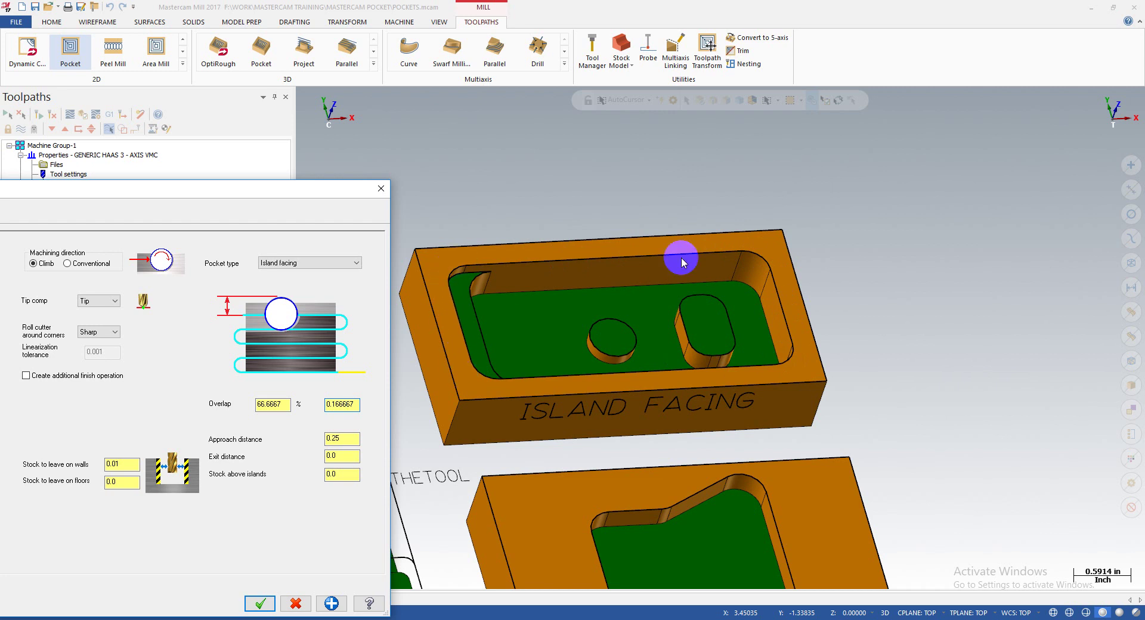
{"action": "left_click", "coordinate": [273, 405]}
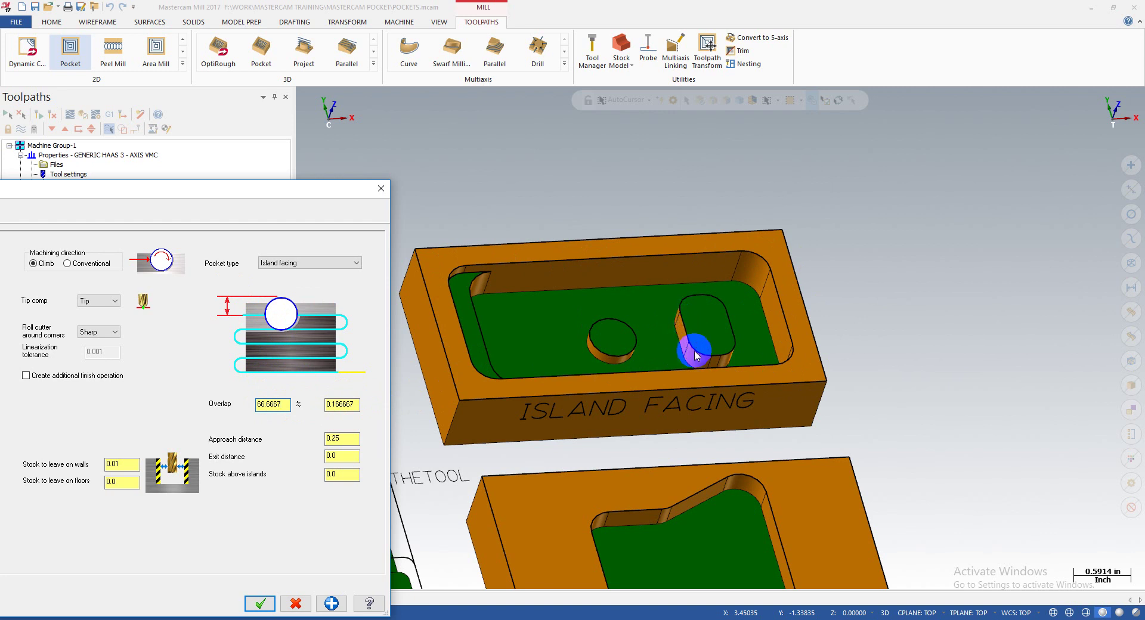
- Examine the Approach distance and Exit distance settings using the cut parameter diagram
{"action": "left_click", "coordinate": [342, 439]}
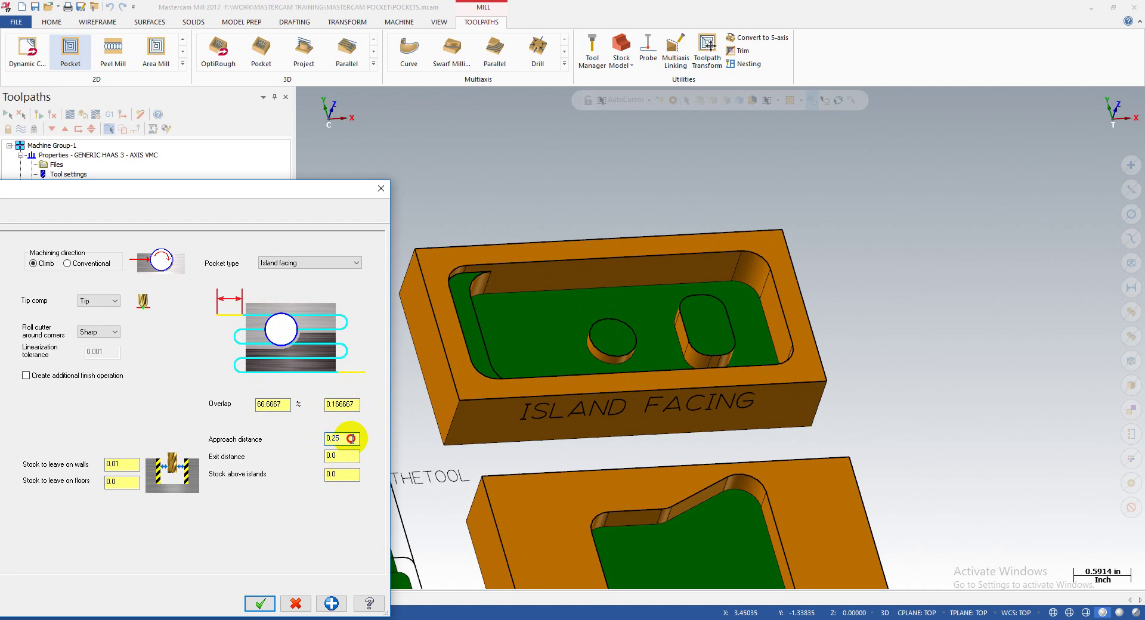
{"action": "left_click_drag", "start_coordinate": [347, 438], "coordinate": [319, 442]}
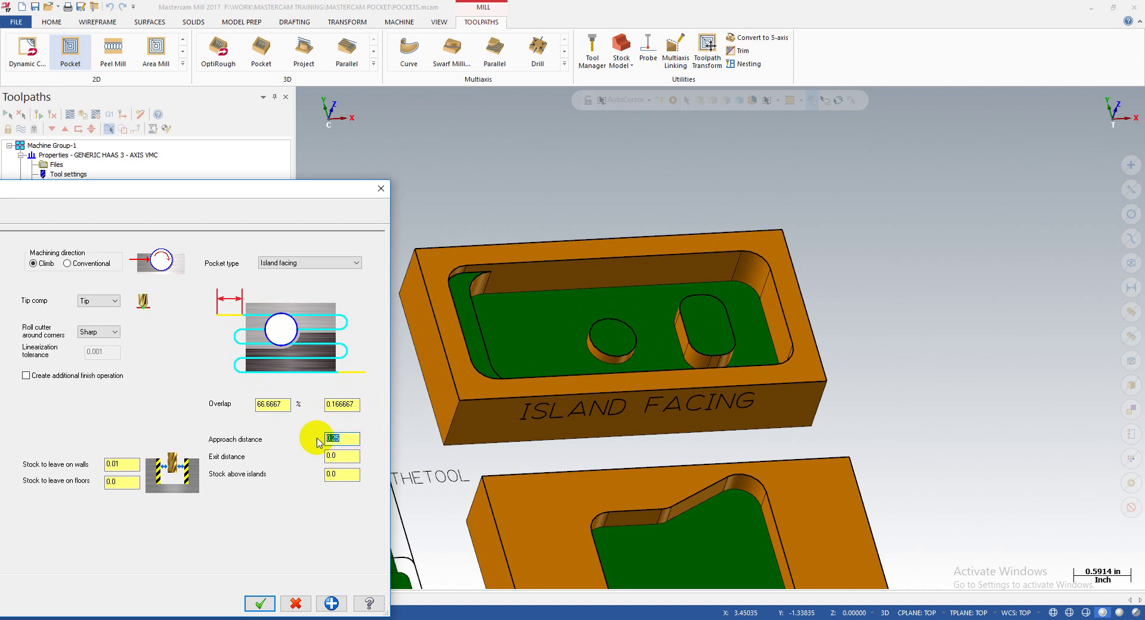
{"action": "left_click", "coordinate": [334, 456]}
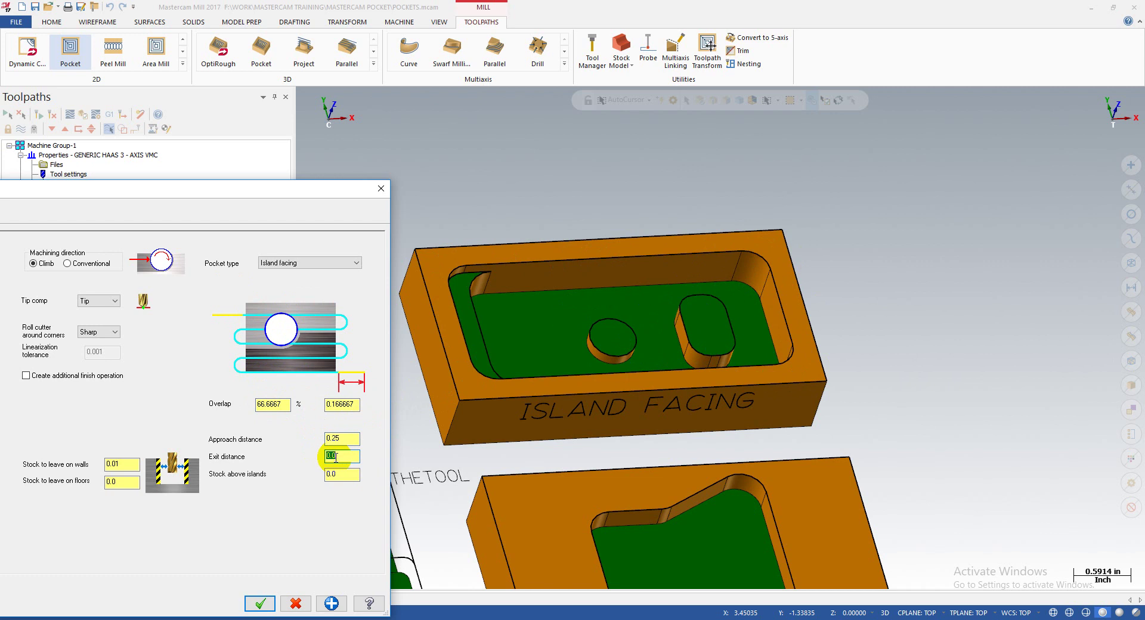
- Set the stock to leave on floors to 0.01 in the pocket operation's cut parameters
{"action": "left_click", "coordinate": [343, 474]}
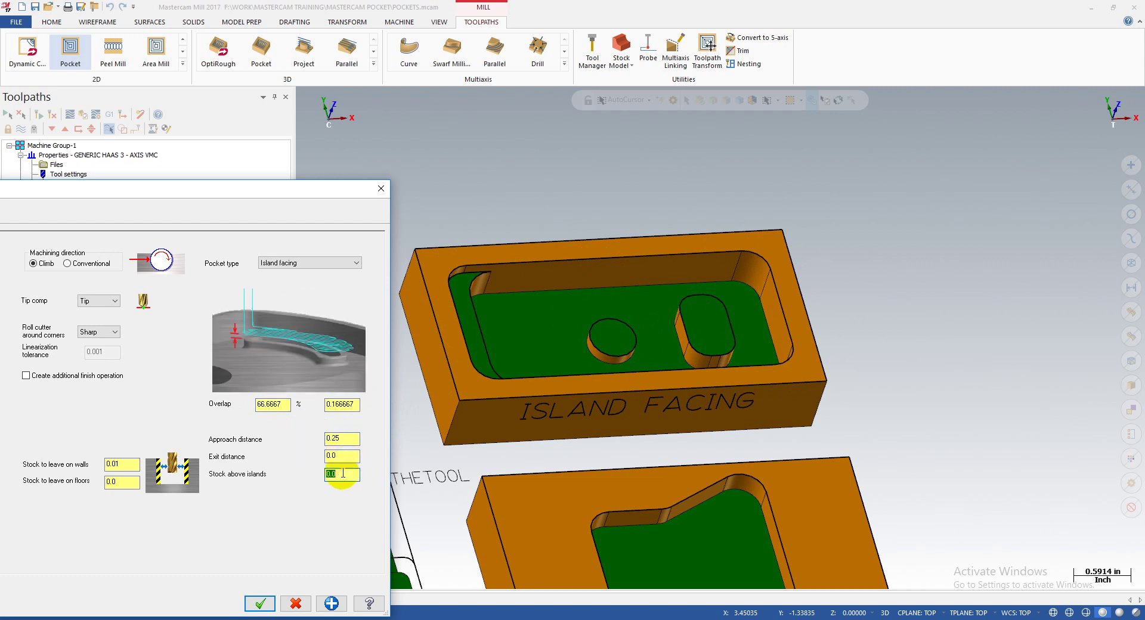
{"action": "left_click_drag", "start_coordinate": [290, 195], "coordinate": [422, 121]}
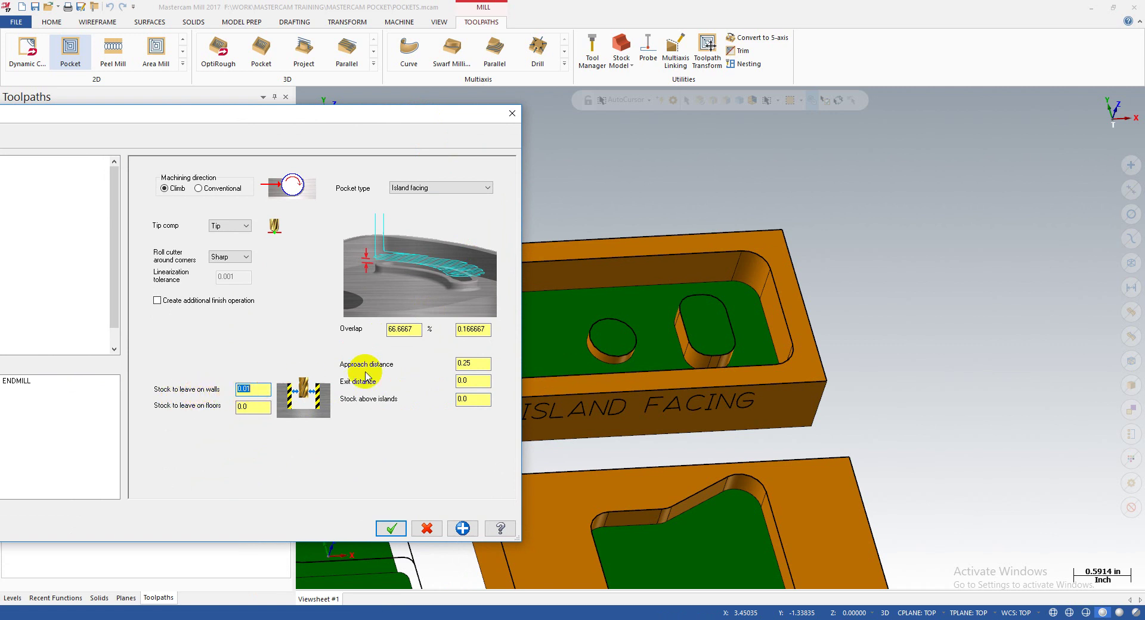
{"action": "left_click_drag", "start_coordinate": [433, 118], "coordinate": [327, 122]}
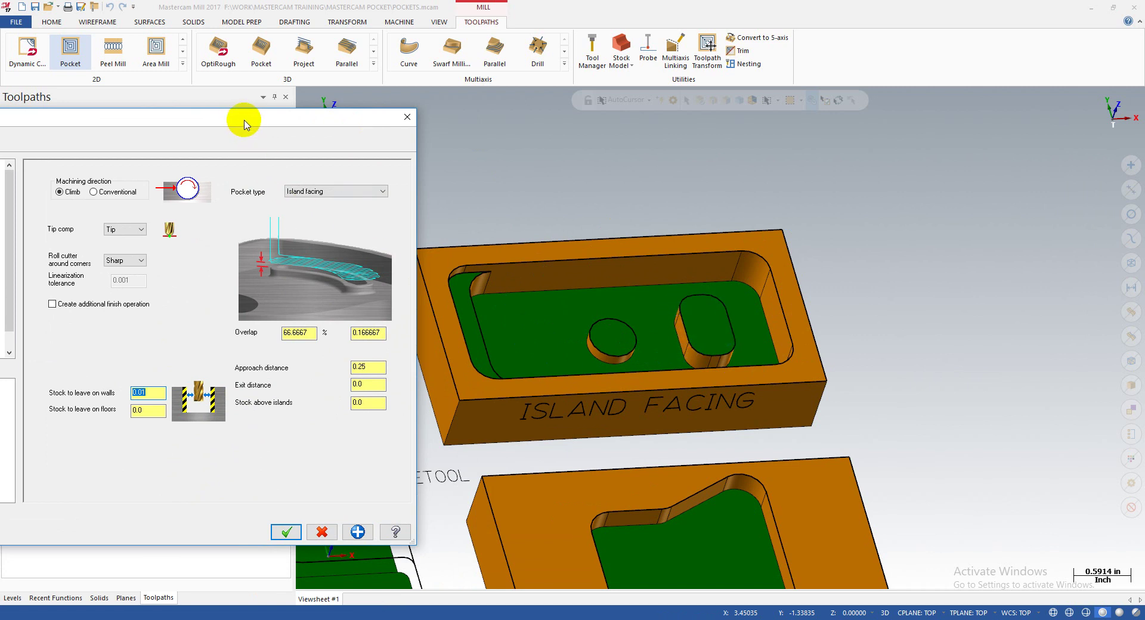
{"action": "left_click_drag", "start_coordinate": [243, 120], "coordinate": [303, 100]}
{"action": "left_click", "coordinate": [220, 388]}
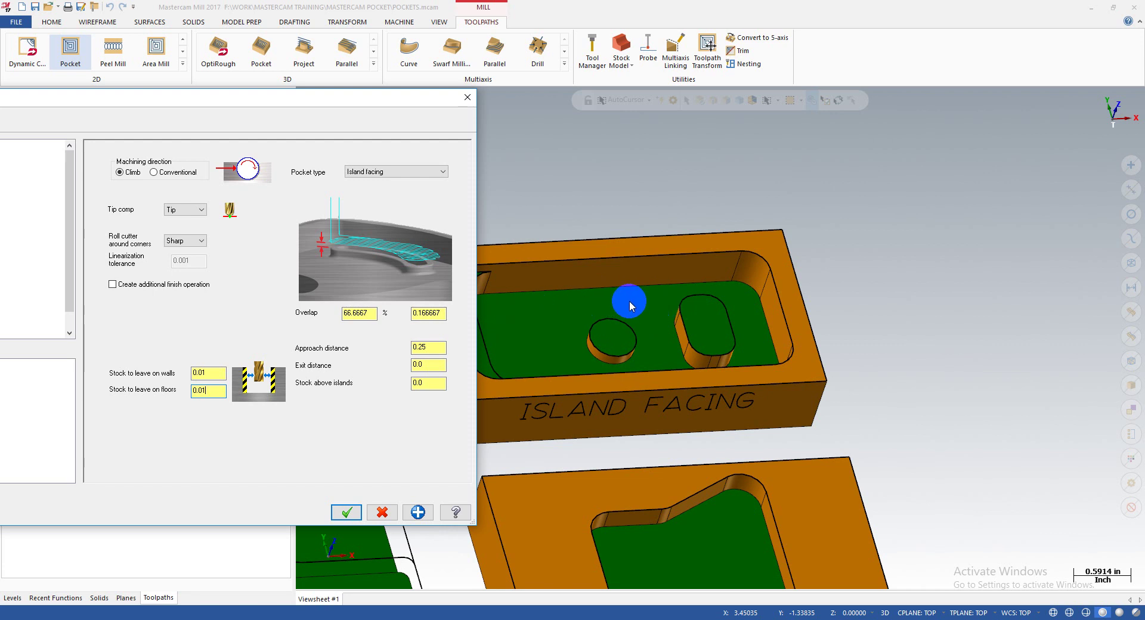
- Set the stock above islands to 0.02 for the Island facing pocket
{"action": "left_click", "coordinate": [437, 385]}
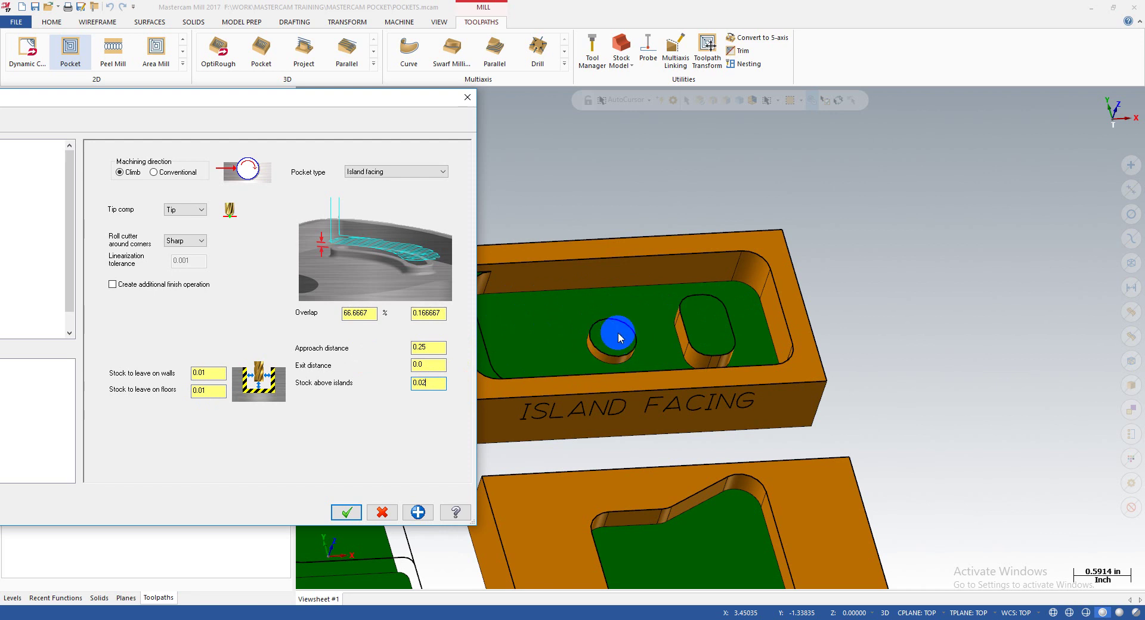
{"action": "left_click", "coordinate": [430, 382]}
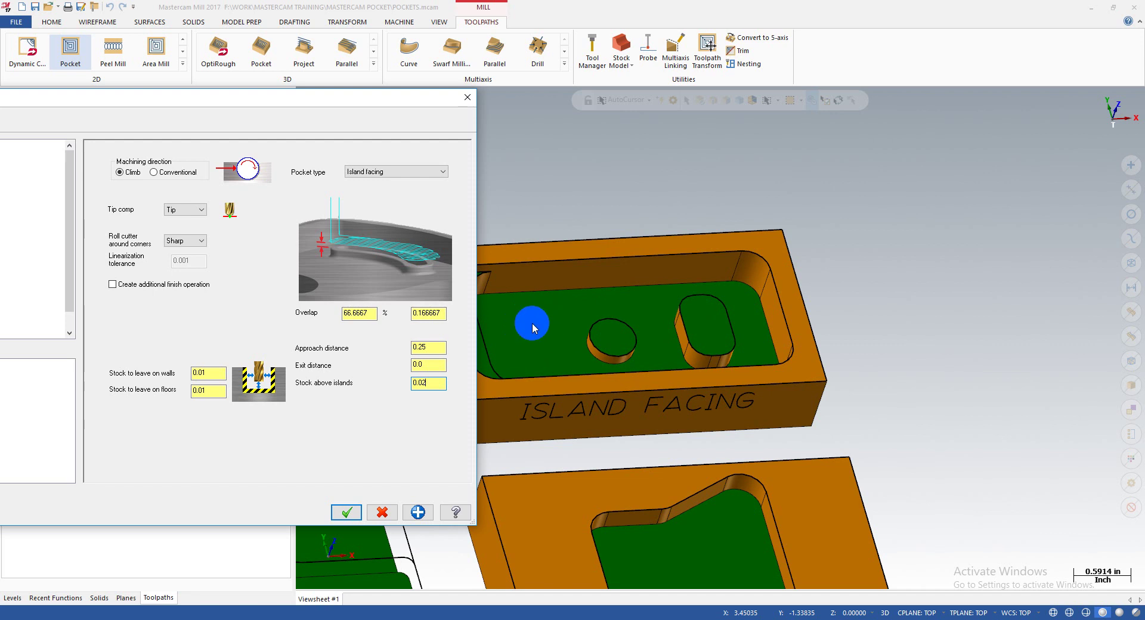
{"action": "left_click_drag", "start_coordinate": [369, 97], "coordinate": [269, 126]}
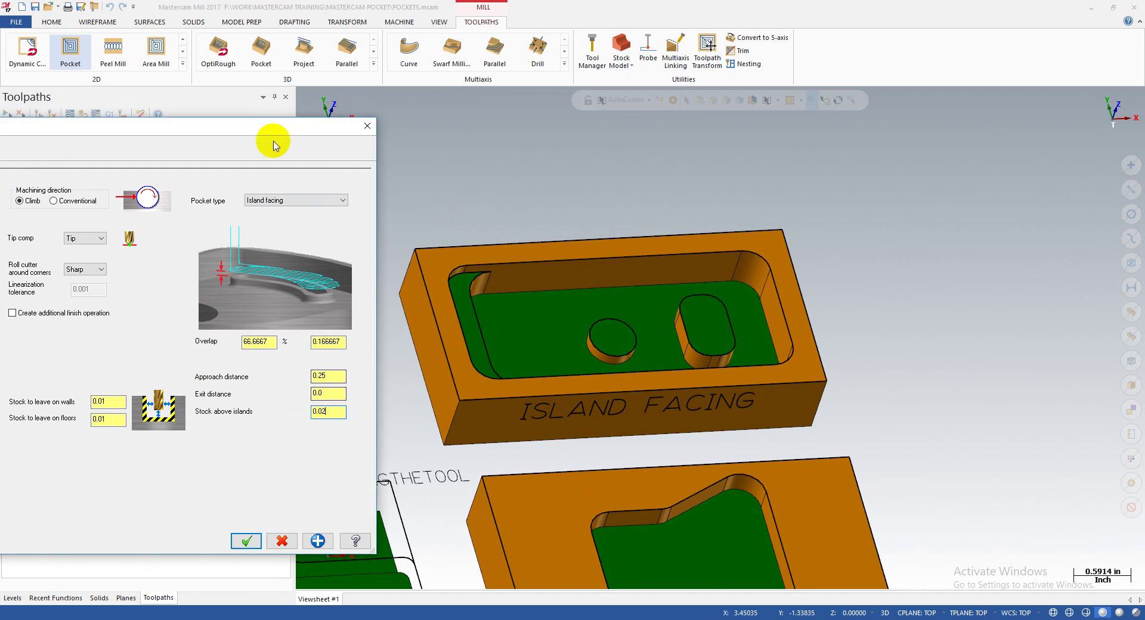
{"action": "left_click_drag", "start_coordinate": [266, 130], "coordinate": [530, 50]}
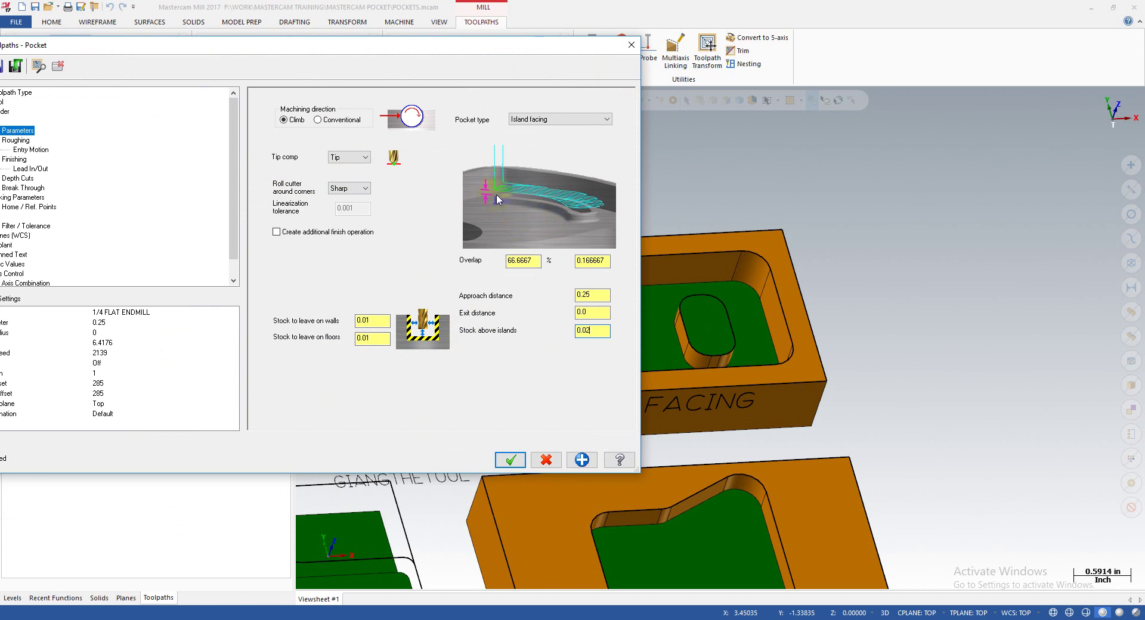
{"action": "double_click", "coordinate": [591, 330]}
{"action": "left_click", "coordinate": [587, 313]}
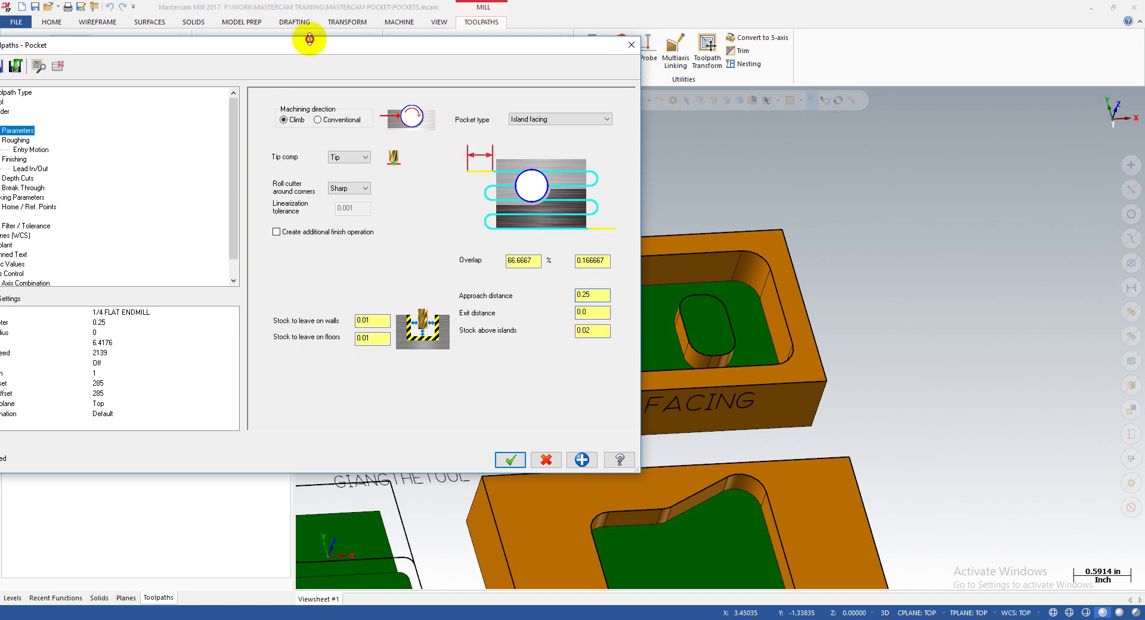
- Examine the pocket operation's roughing, finishing, lead in/out, depth cuts, linking and arc filter settings
{"action": "left_click_drag", "start_coordinate": [317, 46], "coordinate": [483, 26]}
{"action": "left_click", "coordinate": [181, 121]}
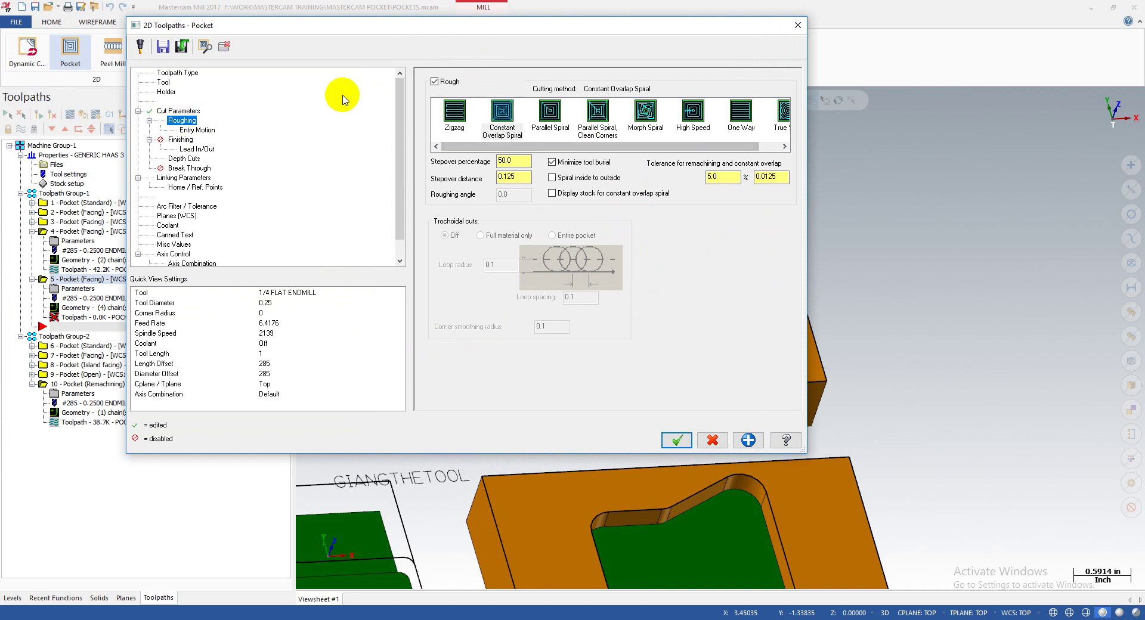
{"action": "left_click_drag", "start_coordinate": [477, 29], "coordinate": [503, 79]}
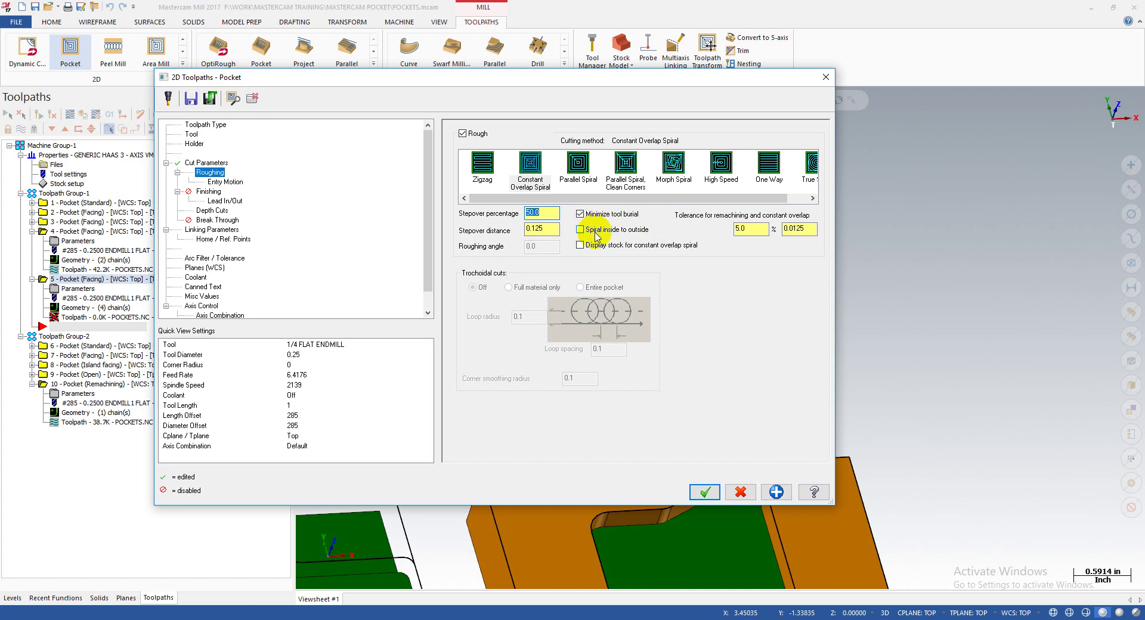
{"action": "left_click", "coordinate": [208, 192]}
{"action": "left_click", "coordinate": [215, 210]}
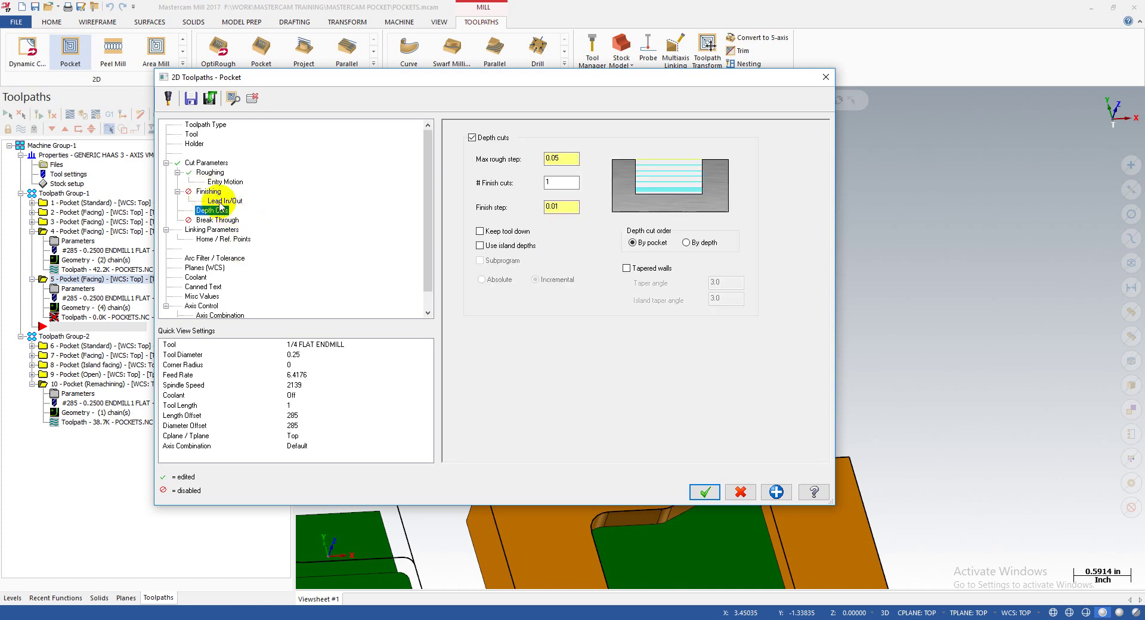
{"action": "left_click", "coordinate": [222, 201]}
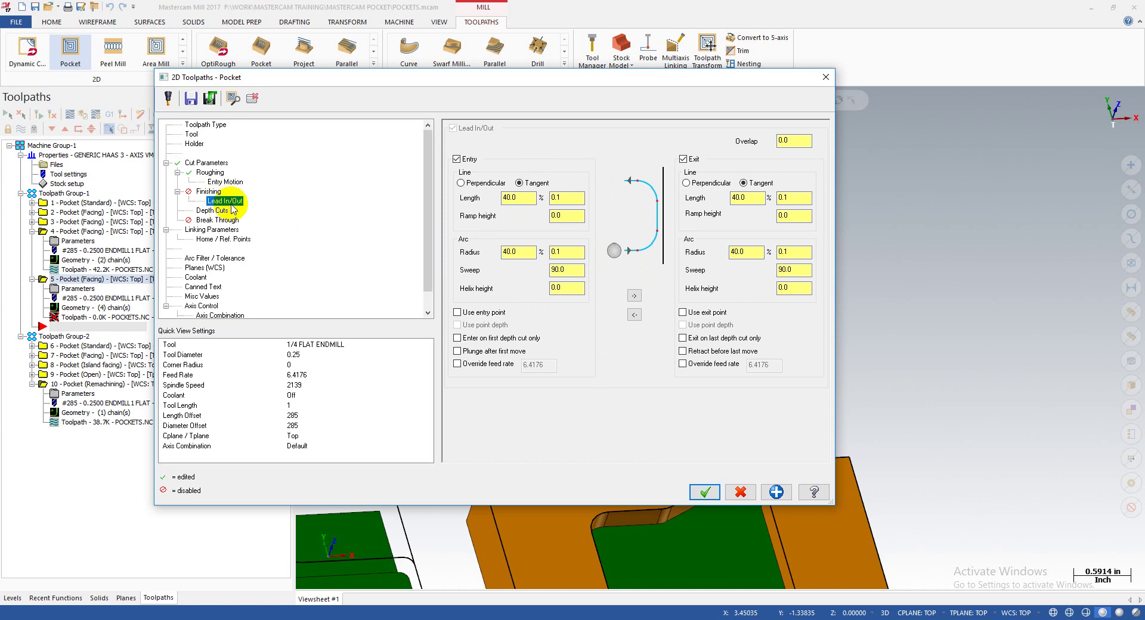
{"action": "left_click", "coordinate": [204, 191]}
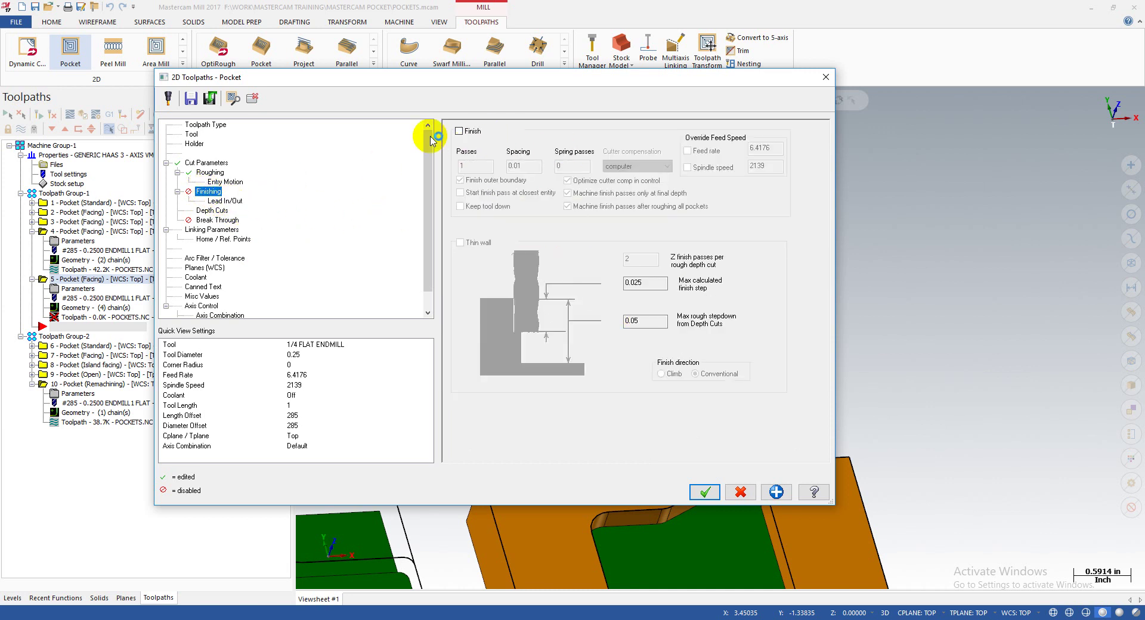
{"action": "left_click", "coordinate": [213, 210]}
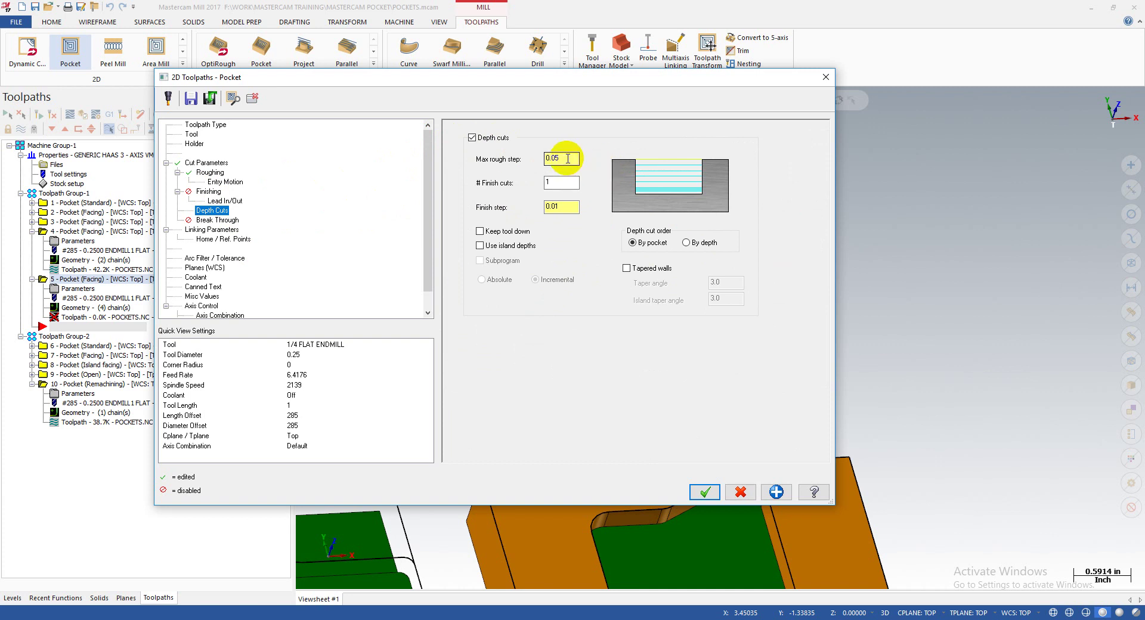
{"action": "left_click", "coordinate": [223, 229]}
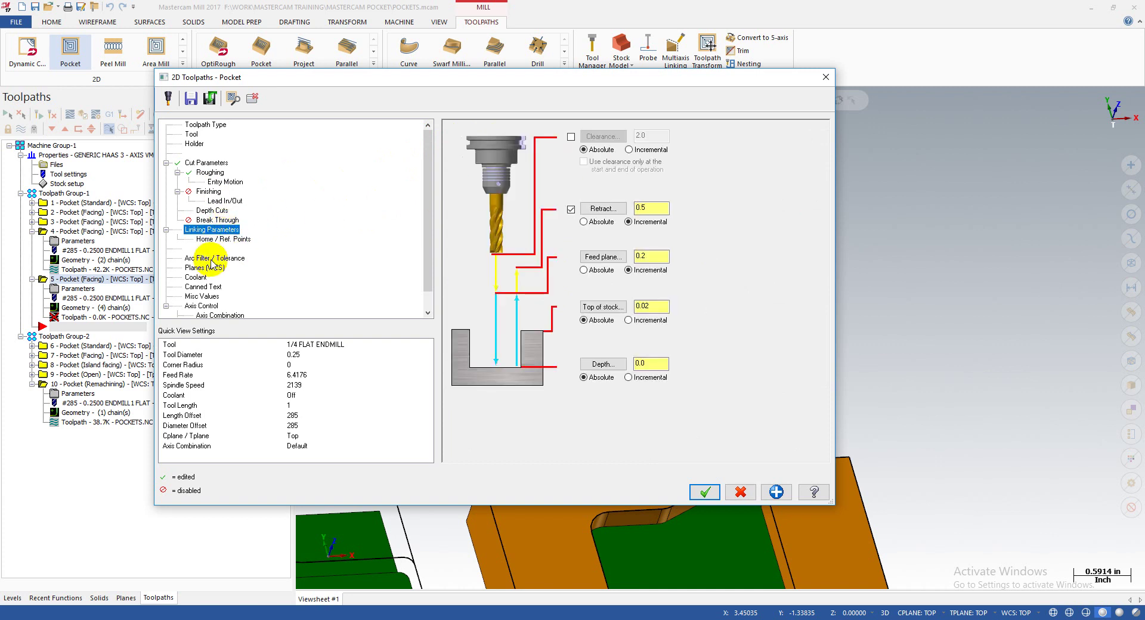
{"action": "left_click", "coordinate": [213, 260]}
- Check the cut parameters for stock above islands, overlap and approach distance, and accept the pocket operation
{"action": "left_click", "coordinate": [206, 163]}
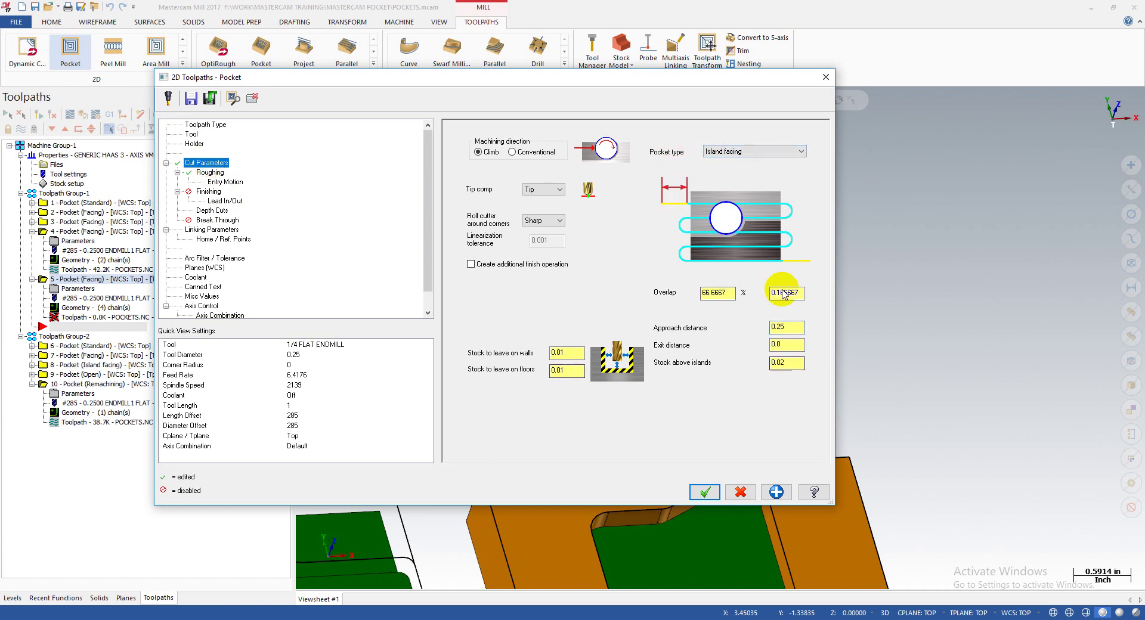
{"action": "left_click_drag", "start_coordinate": [598, 80], "coordinate": [531, 105]}
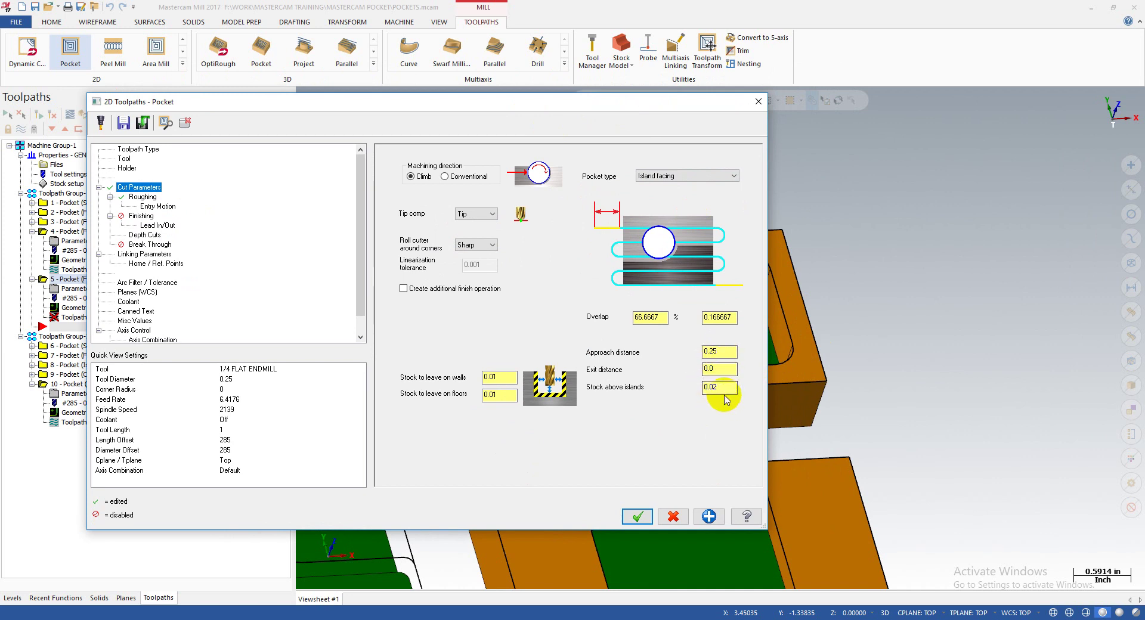
{"action": "left_click", "coordinate": [722, 388]}
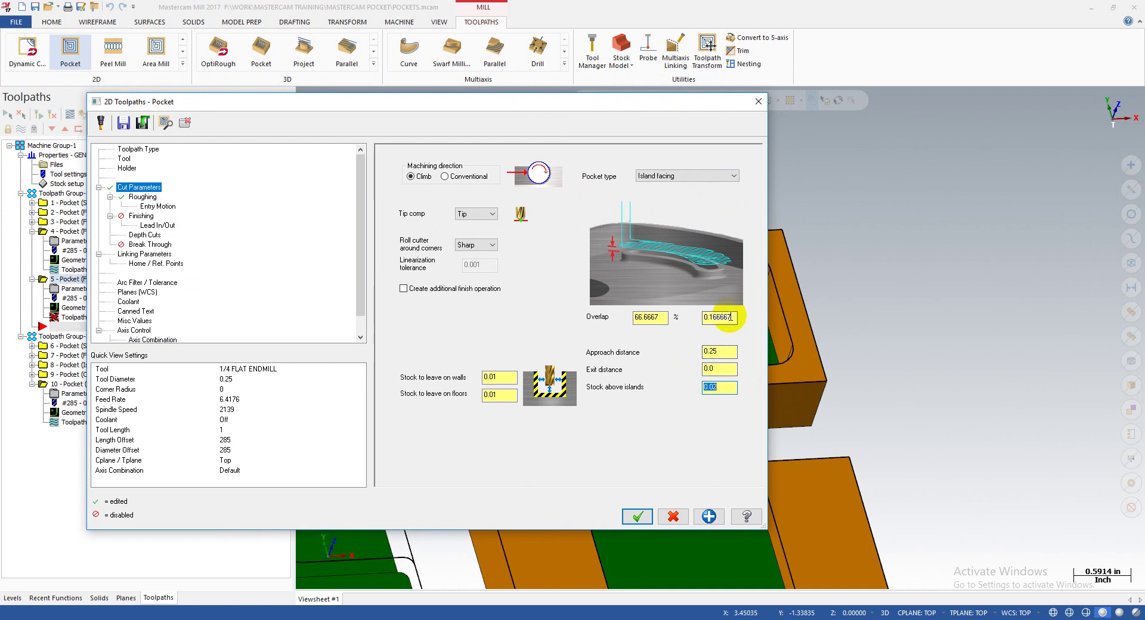
{"action": "left_click", "coordinate": [729, 317]}
{"action": "left_click", "coordinate": [719, 354]}
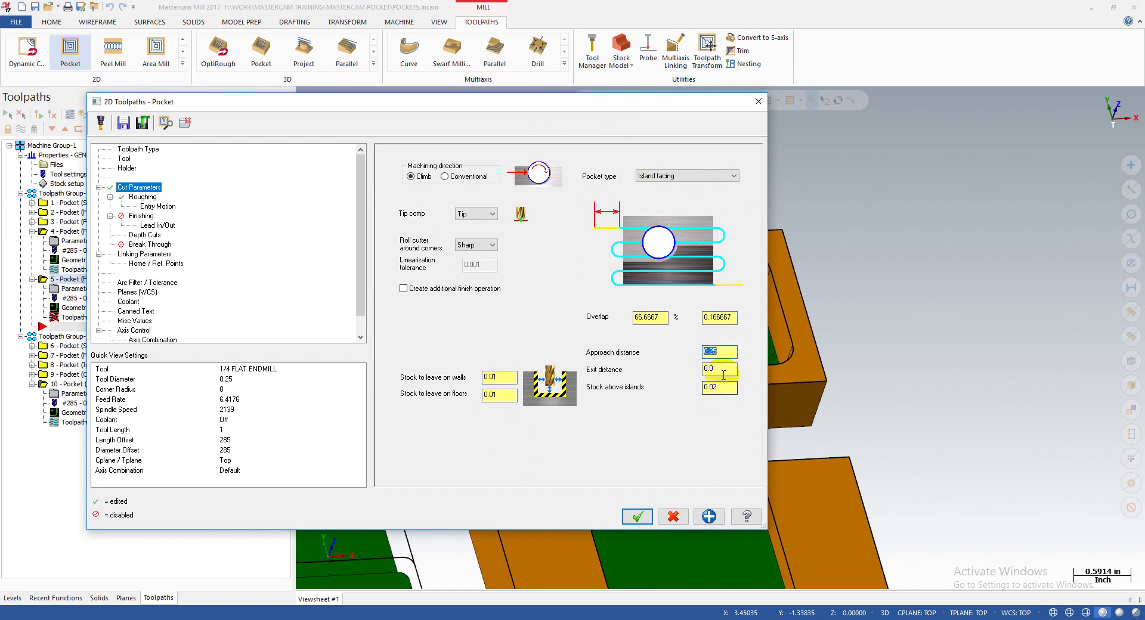
{"action": "left_click", "coordinate": [637, 517]}
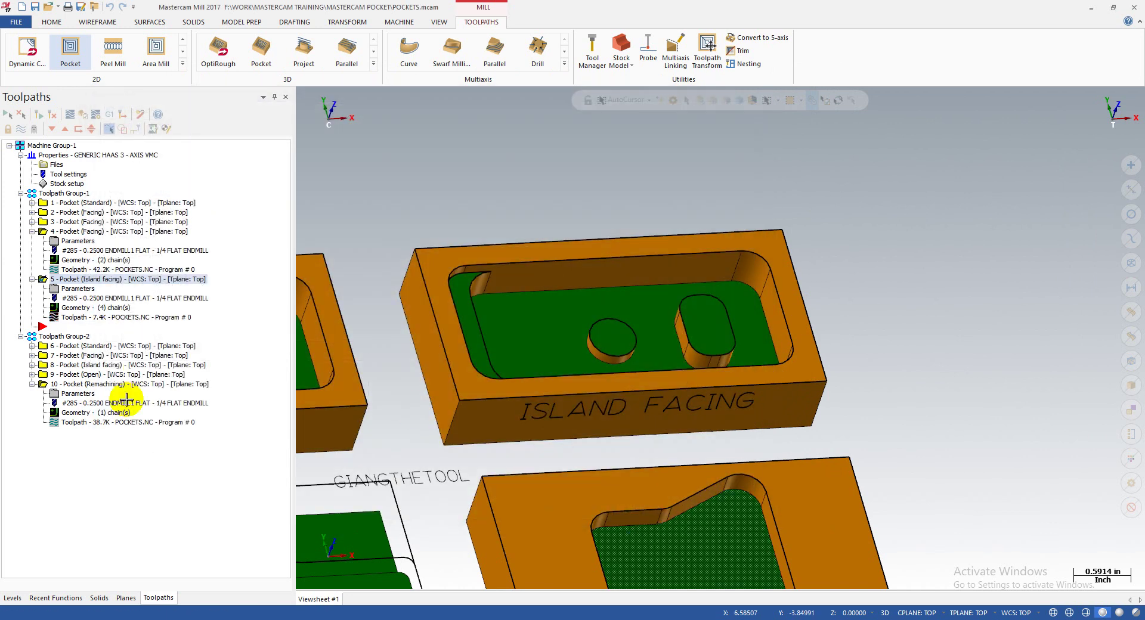
- Set the operation's top of stock to 0.0 from the part's top corner and its depth to -0.5 from the pocket floor
{"action": "left_click", "coordinate": [79, 289]}
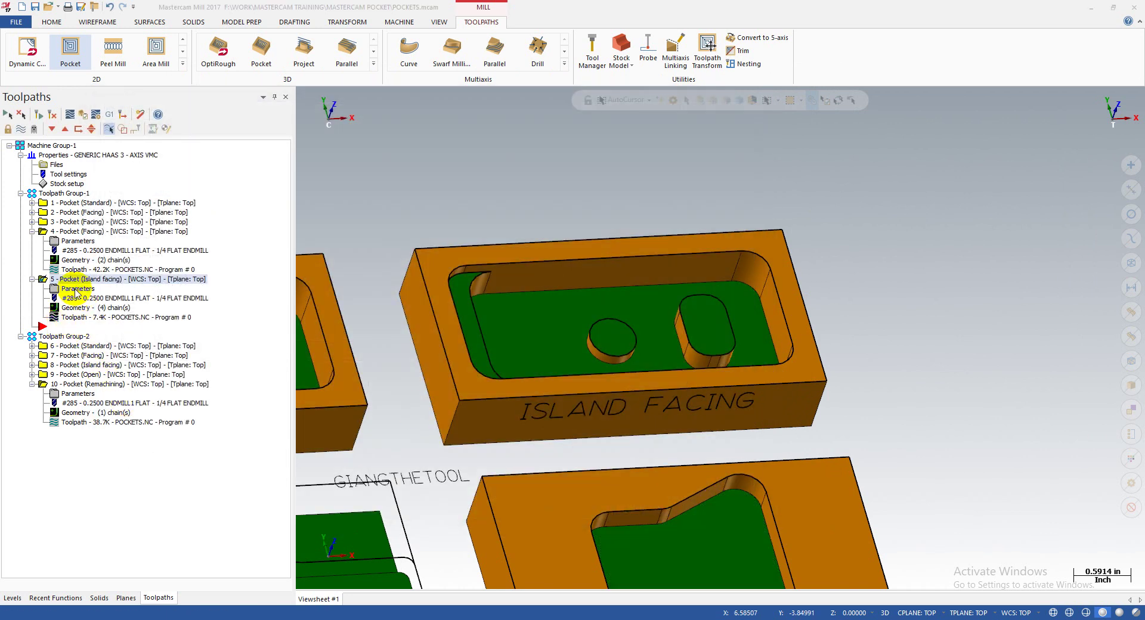
{"action": "left_click", "coordinate": [144, 255]}
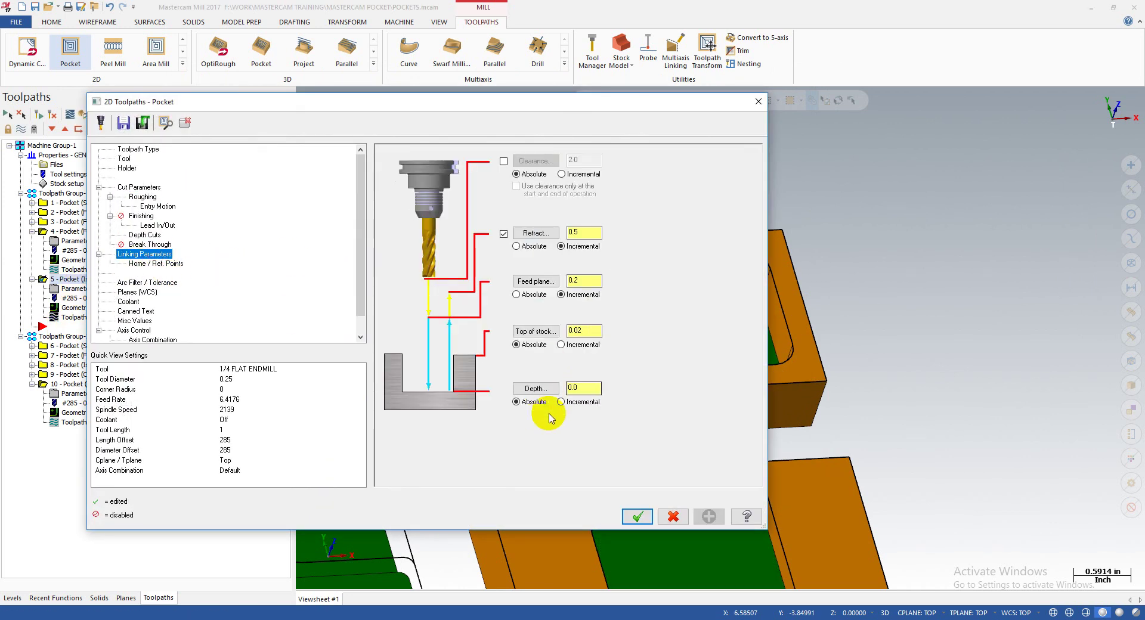
{"action": "left_click", "coordinate": [540, 331]}
{"action": "left_click", "coordinate": [782, 232]}
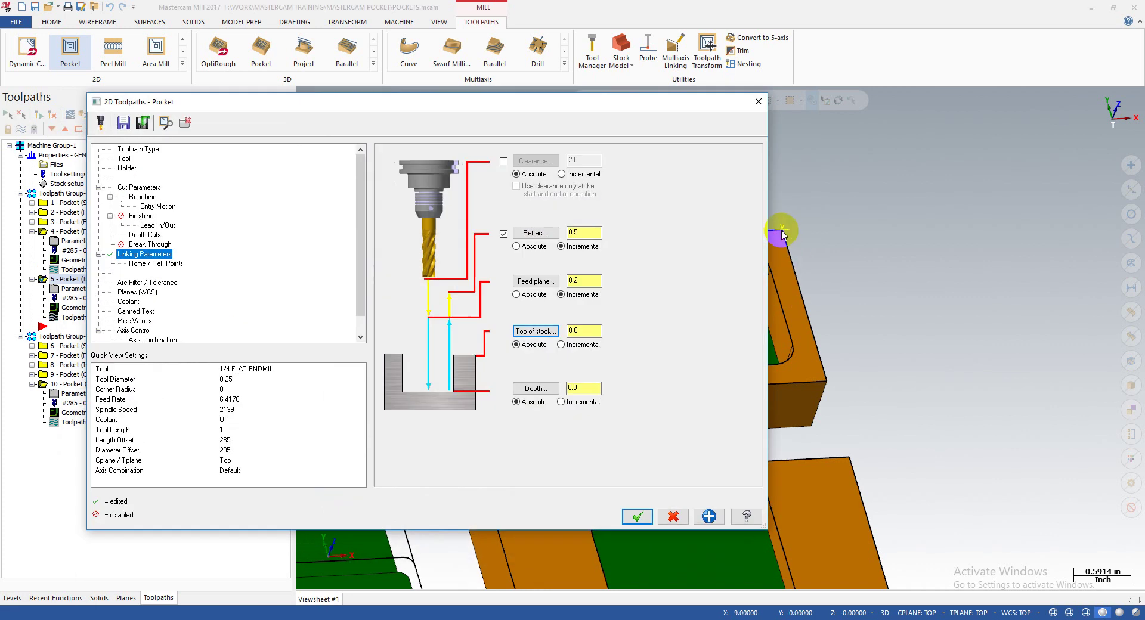
{"action": "left_click", "coordinate": [534, 389]}
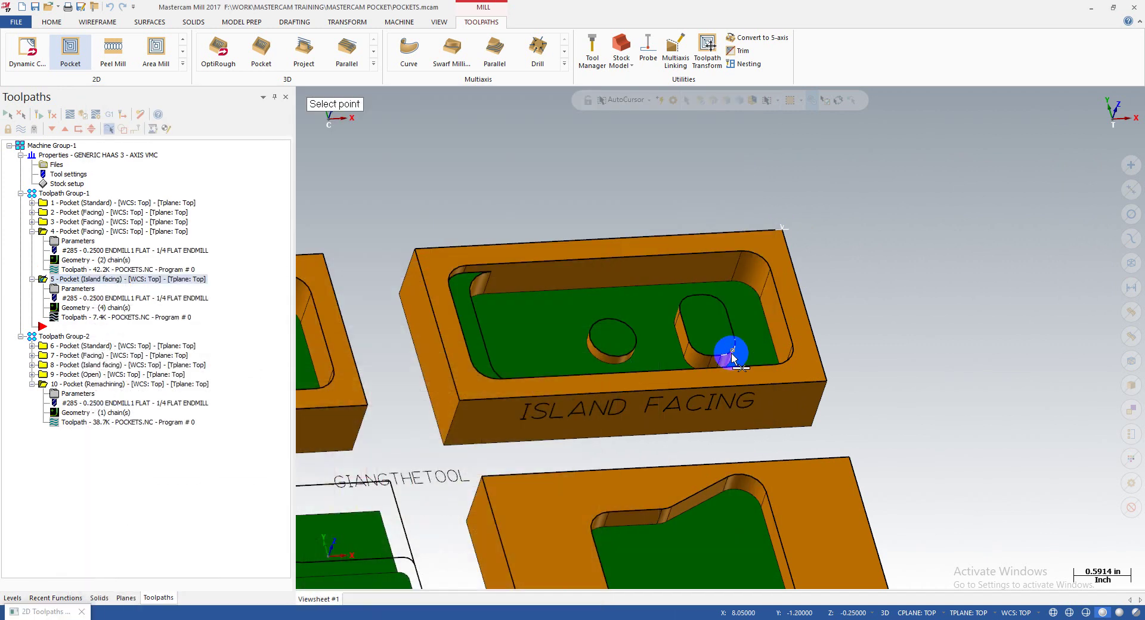
{"action": "left_click", "coordinate": [732, 284]}
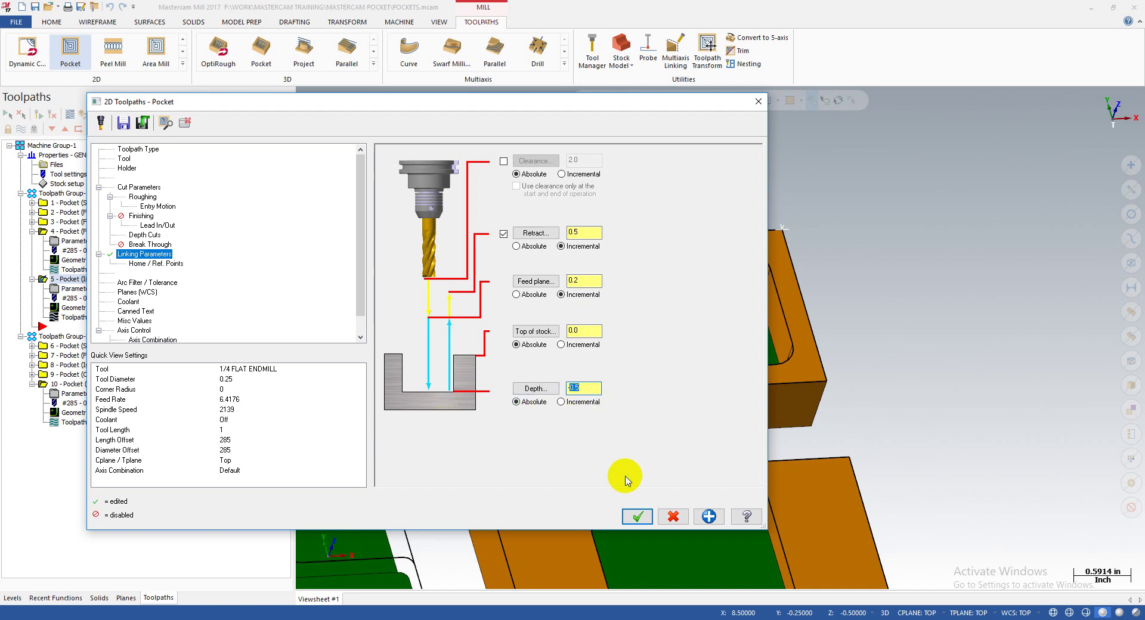
{"action": "left_click", "coordinate": [629, 518]}
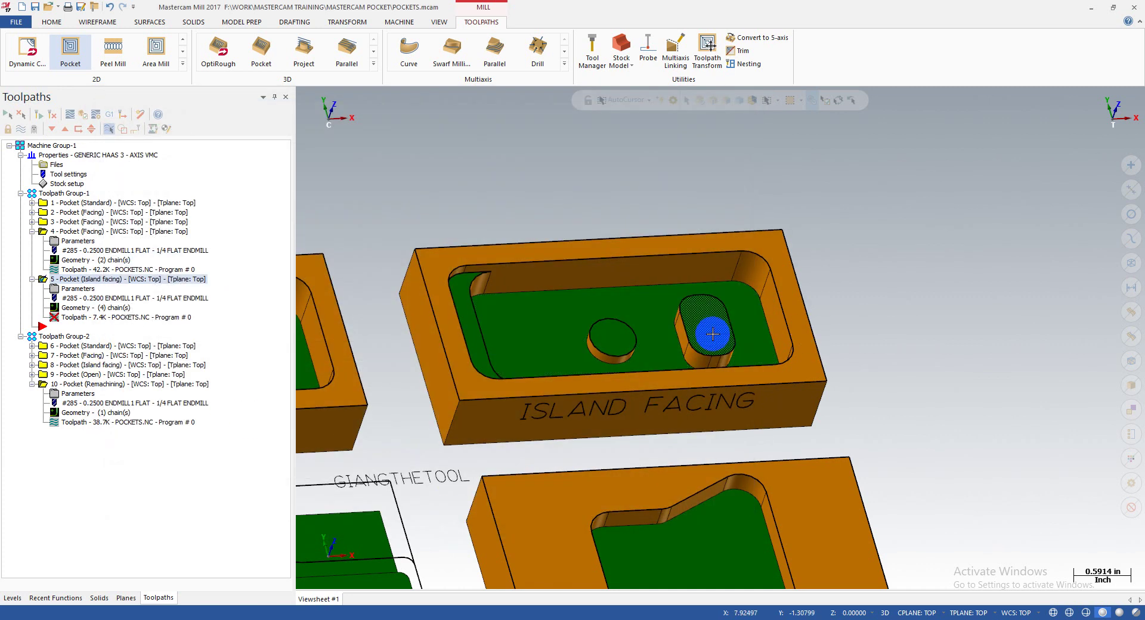
- Inspect the two islands and side ledge of the ISLAND FACING part and regenerate its Island facing pocket toolpath
{"action": "scroll", "coordinate": [686, 328], "scroll_direction": "up", "scroll_amount": 3}
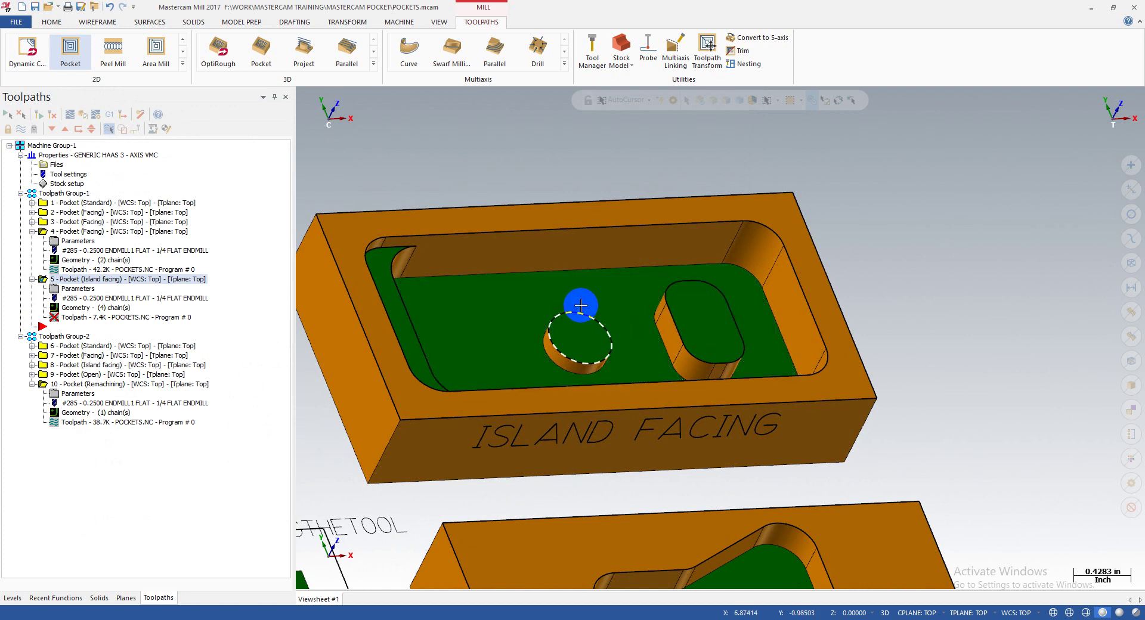
{"action": "left_click", "coordinate": [679, 321]}
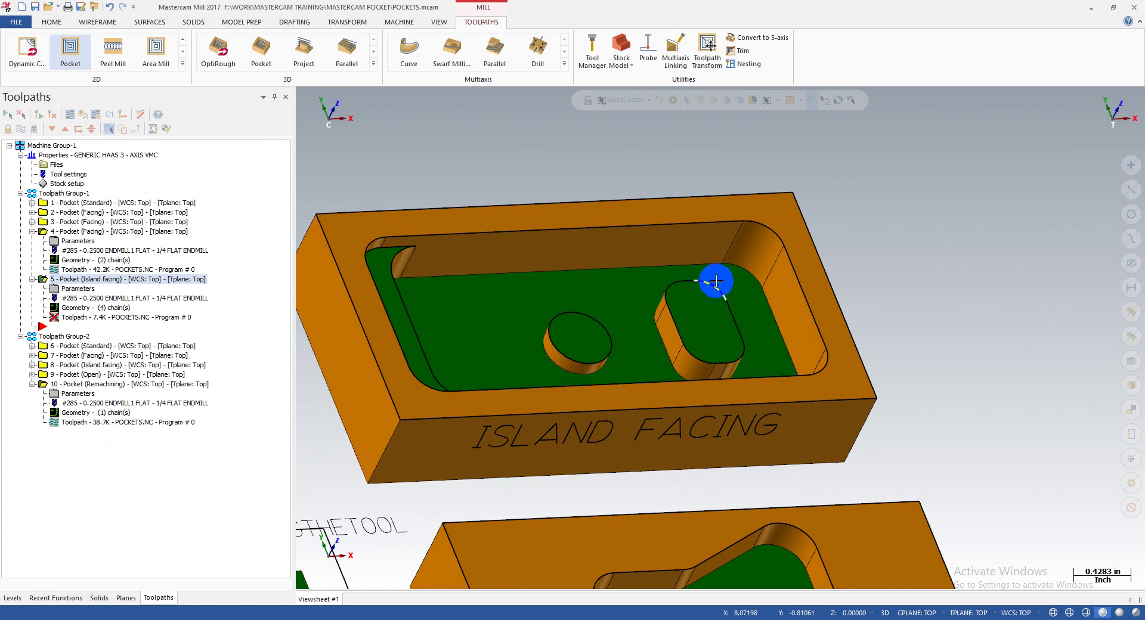
{"action": "left_click", "coordinate": [666, 313]}
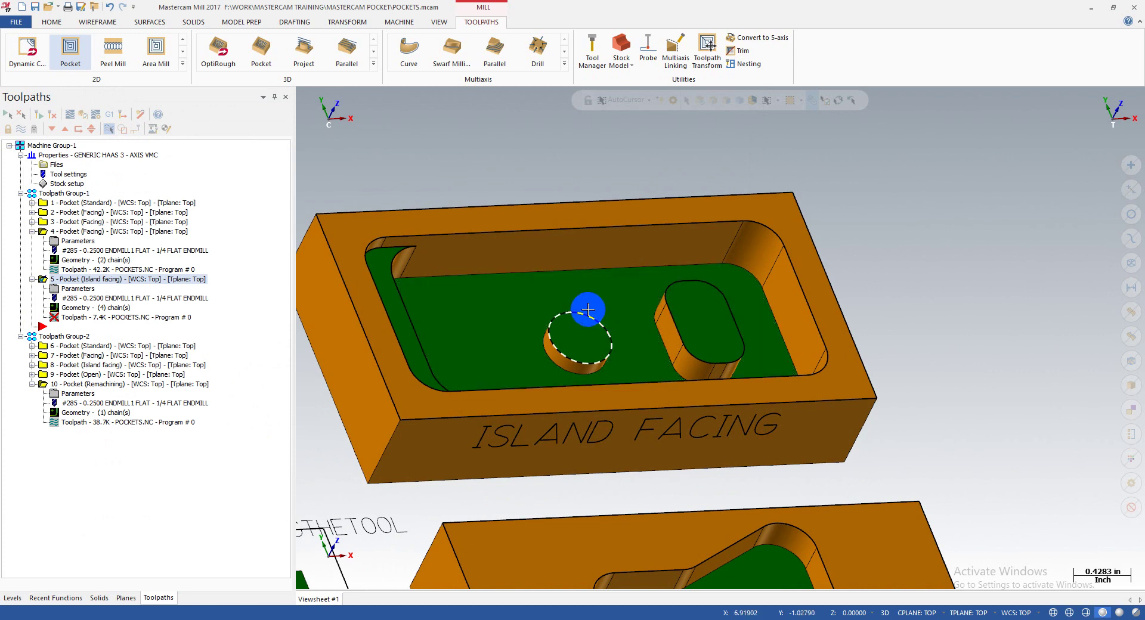
{"action": "left_click", "coordinate": [668, 310]}
{"action": "middle_click_drag", "start_coordinate": [668, 309], "coordinate": [605, 307]}
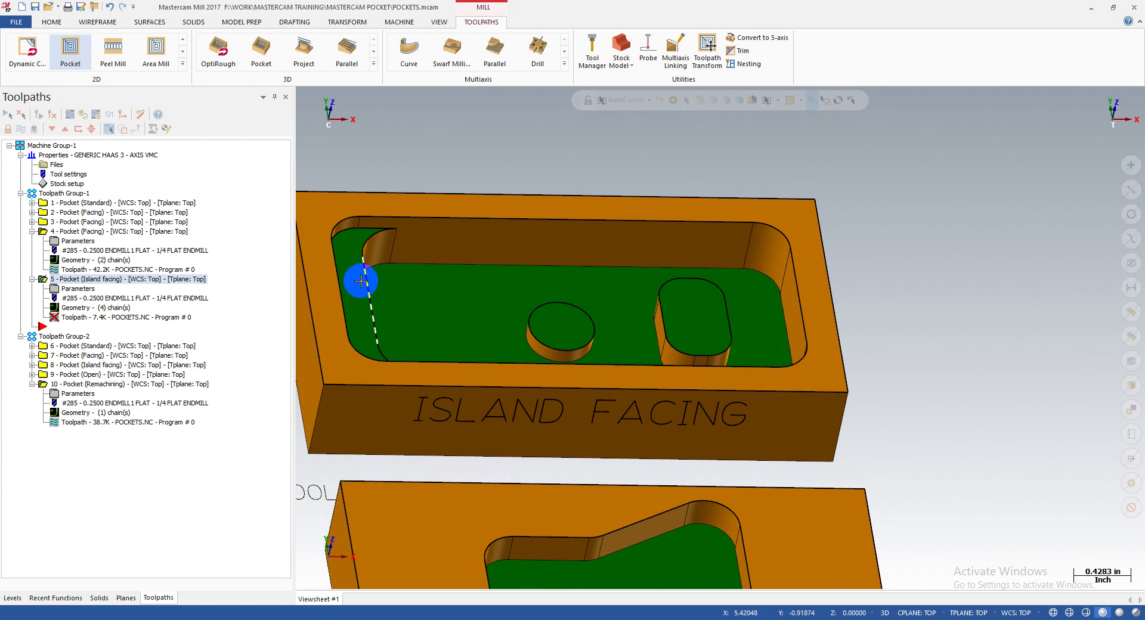
{"action": "left_click", "coordinate": [37, 115]}
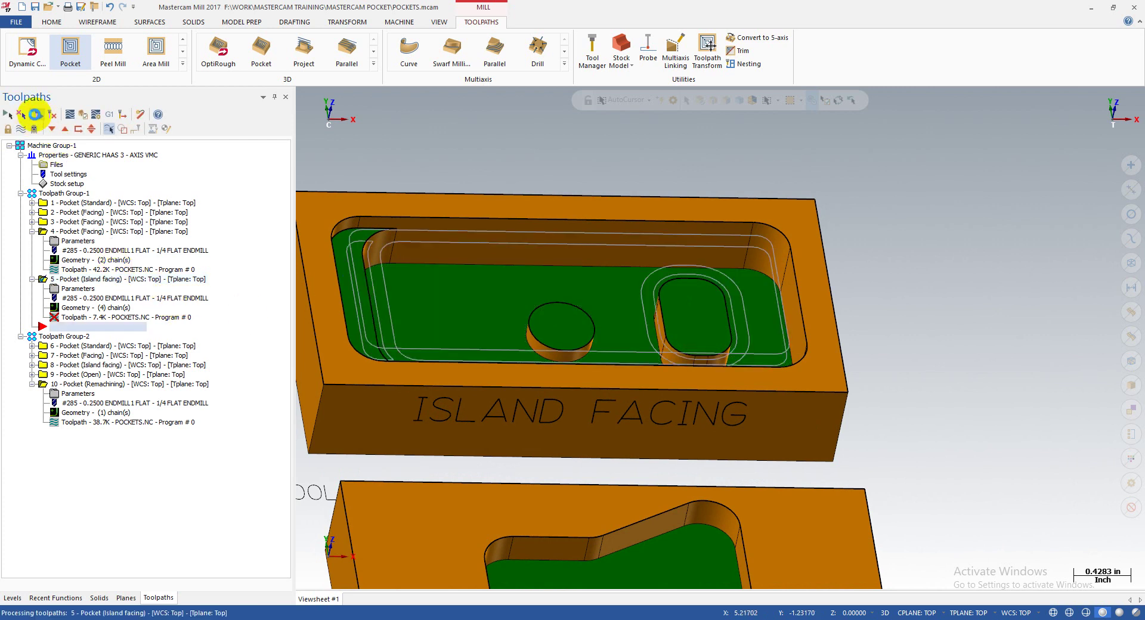
- Backplot the regenerated Island facing toolpath to its end, inspect the passes over the pocket and islands, and close the backplot
{"action": "left_click", "coordinate": [72, 322]}
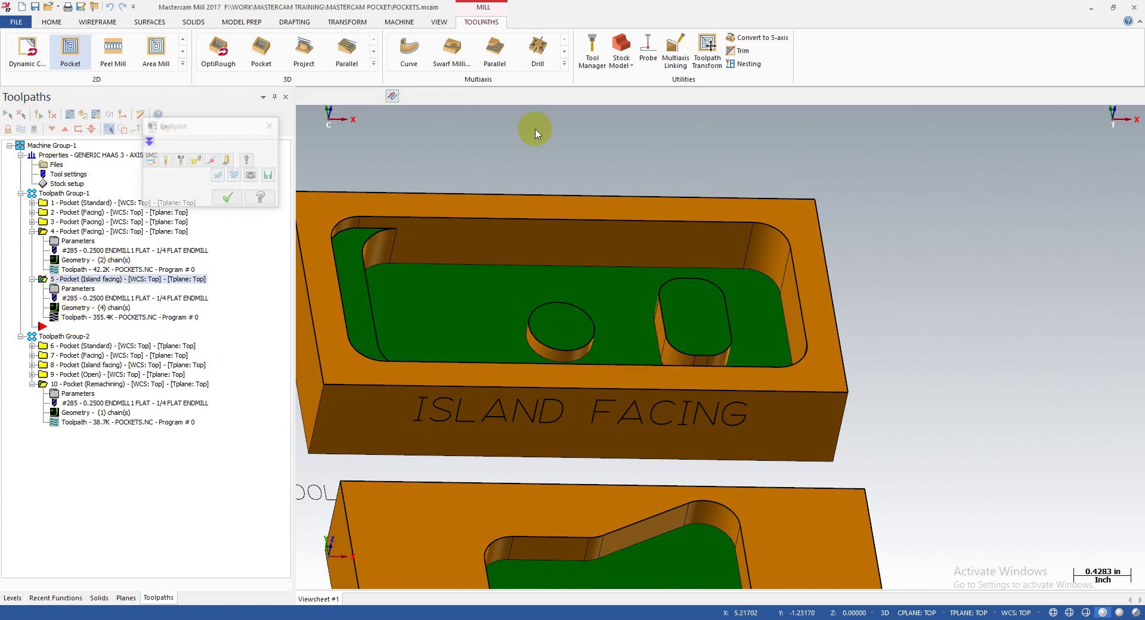
{"action": "mouse_move", "coordinate": [481, 100]}
{"action": "left_mouse_down"}
{"action": "mouse_move", "coordinate": [621, 103]}
{"action": "mouse_move", "coordinate": [908, 154]}
{"action": "mouse_move", "coordinate": [467, 191]}
{"action": "mouse_move", "coordinate": [997, 249]}
{"action": "mouse_move", "coordinate": [848, 245]}
{"action": "mouse_move", "coordinate": [743, 260]}
{"action": "mouse_move", "coordinate": [1140, 266]}
{"action": "left_mouse_up"}
{"action": "mouse_move", "coordinate": [617, 333]}
{"action": "middle_mouse_down"}
{"action": "mouse_move", "coordinate": [600, 331]}
{"action": "mouse_move", "coordinate": [614, 325]}
{"action": "mouse_move", "coordinate": [606, 353]}
{"action": "middle_mouse_up"}
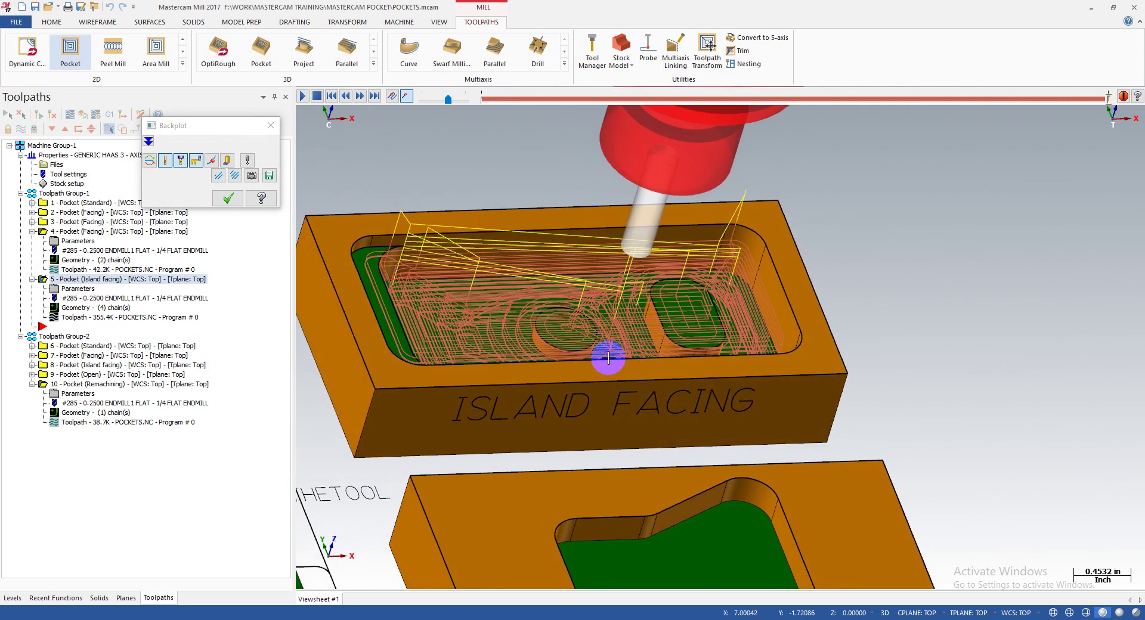
{"action": "left_click", "coordinate": [227, 198]}
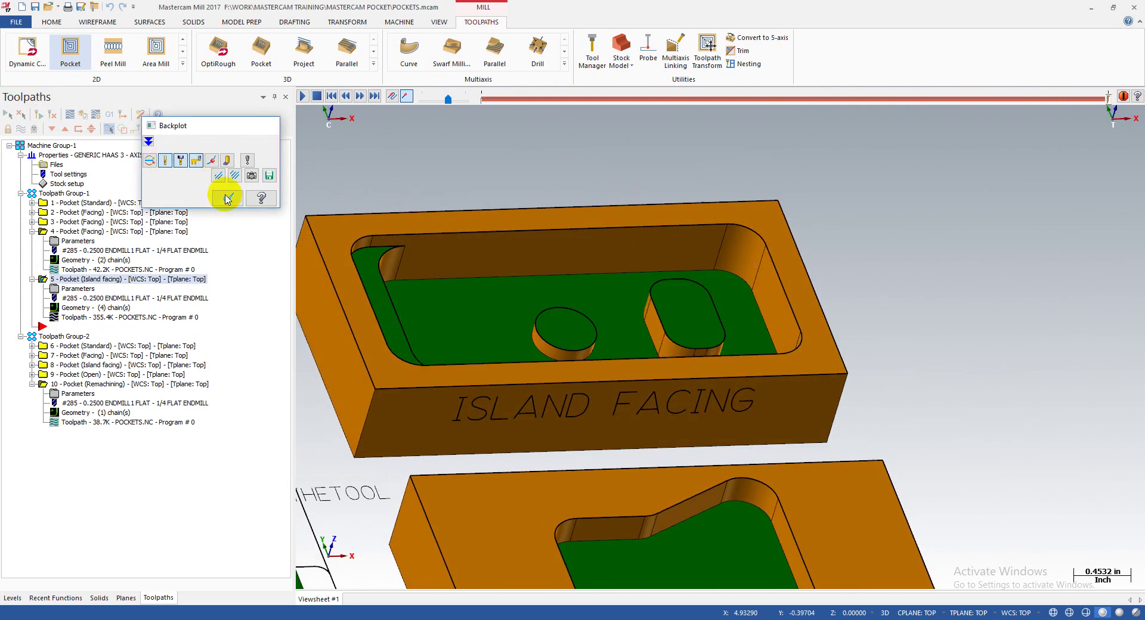
- Change the entry motion of the Island facing pocket operation to Helix and accept the operation
{"action": "left_click", "coordinate": [65, 290]}
{"action": "left_click", "coordinate": [156, 207]}
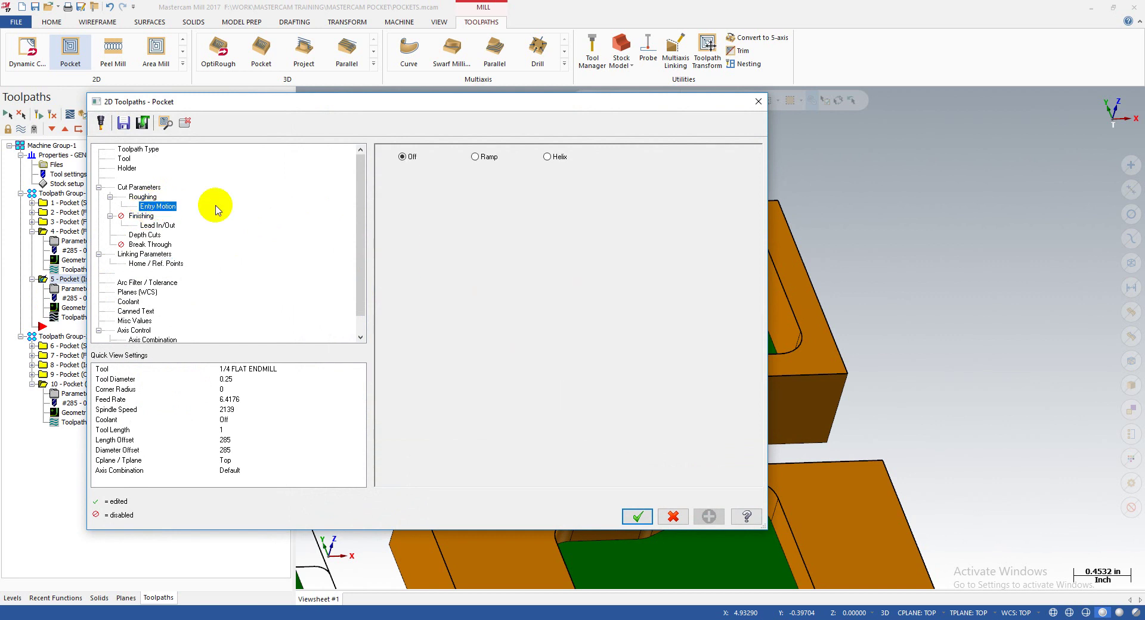
{"action": "left_click", "coordinate": [547, 157]}
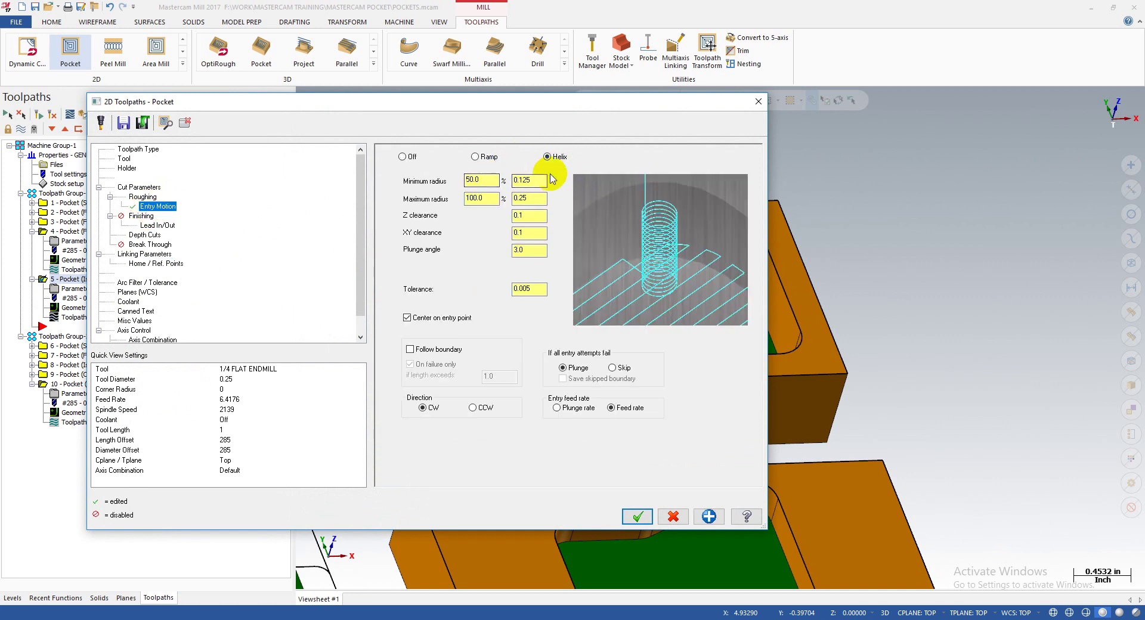
{"action": "left_click", "coordinate": [637, 516]}
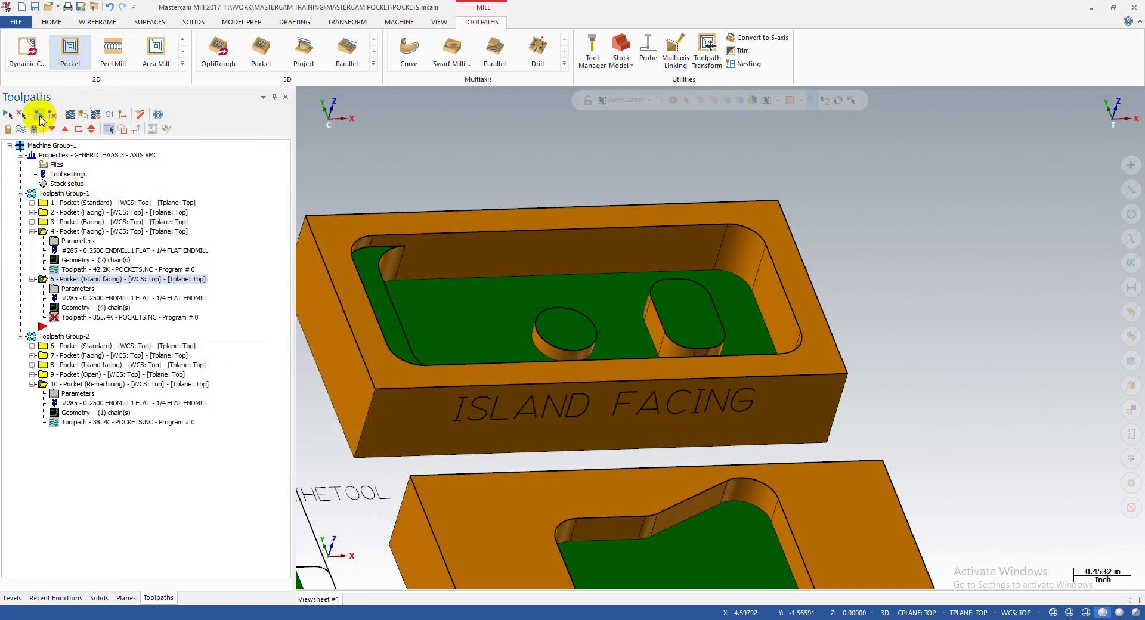
- Regenerate the Island facing toolpath, backplot it to its end, inspect the passes, and close the backplot
{"action": "left_click", "coordinate": [57, 320]}
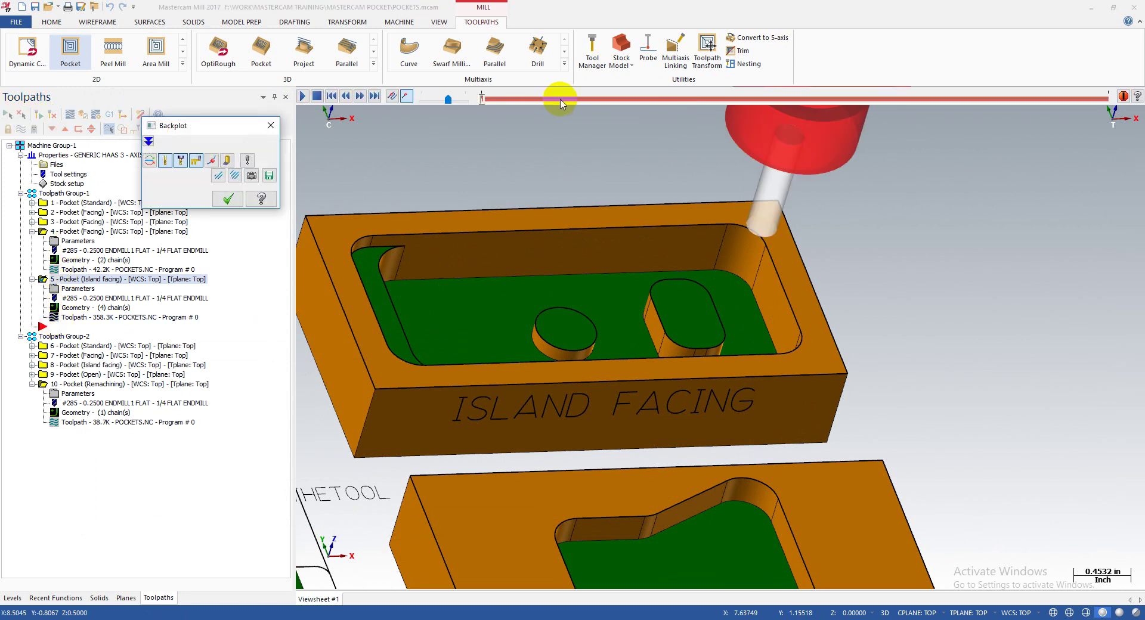
{"action": "mouse_move", "coordinate": [482, 100]}
{"action": "left_mouse_down"}
{"action": "mouse_move", "coordinate": [805, 119]}
{"action": "mouse_move", "coordinate": [1142, 172]}
{"action": "left_mouse_up"}
{"action": "scroll", "coordinate": [600, 260], "scroll_direction": "down", "scroll_amount": 2}
{"action": "middle_click_drag", "start_coordinate": [729, 235], "coordinate": [575, 252]}
{"action": "scroll", "coordinate": [600, 261], "scroll_direction": "up", "scroll_amount": 2}
{"action": "scroll", "coordinate": [575, 253], "scroll_direction": "down", "scroll_amount": 3}
{"action": "left_click", "coordinate": [227, 200]}
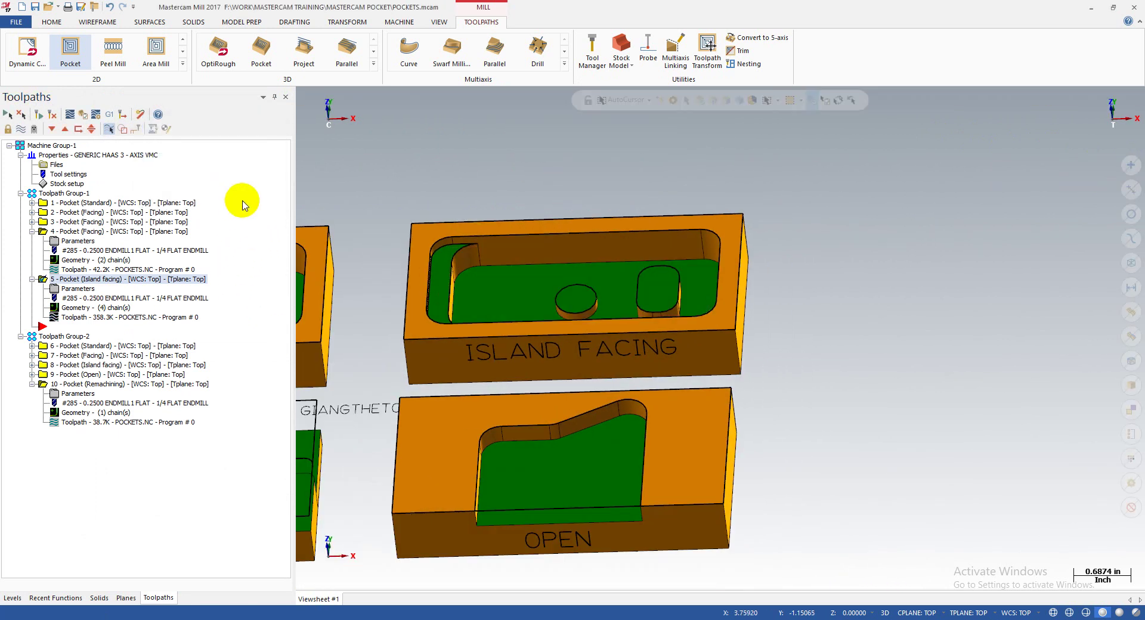
- Define the machine group's stock with a rectangular bounding box around the ISLAND FACING solid, sized 4.0 by 2.0 by 0.75
{"action": "left_click", "coordinate": [85, 117]}
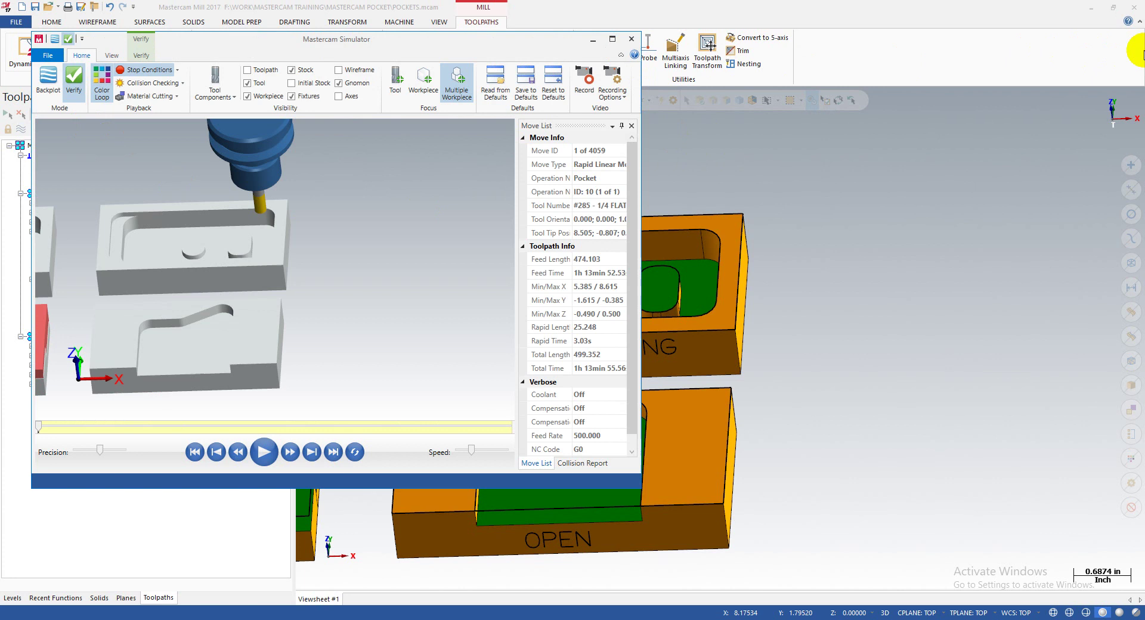
{"action": "left_click", "coordinate": [668, 254]}
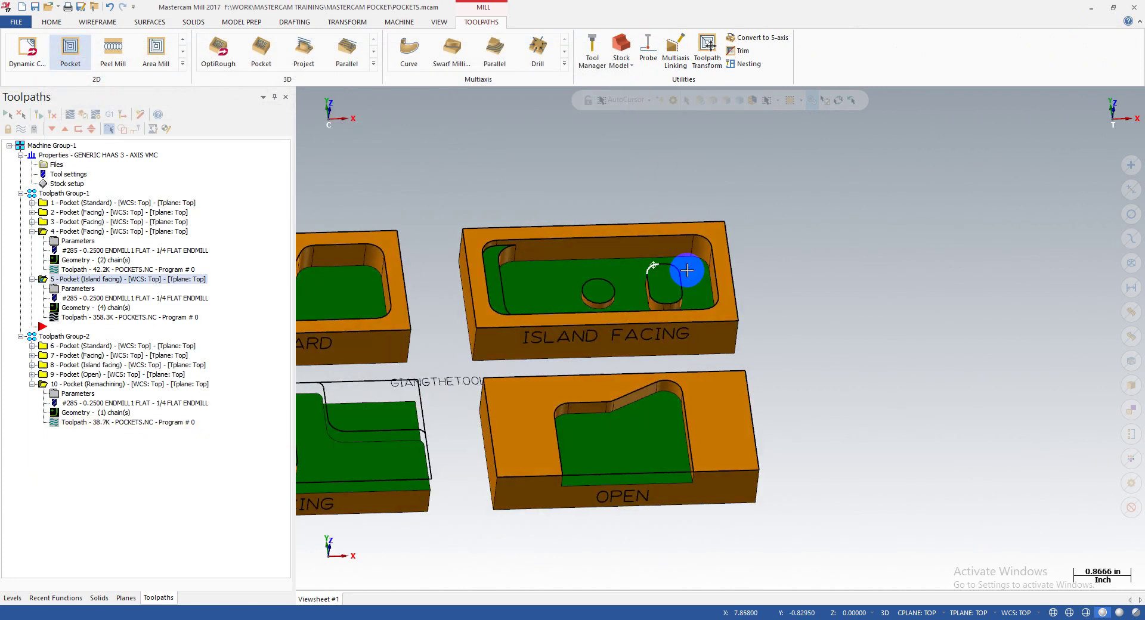
{"action": "left_click", "coordinate": [67, 183]}
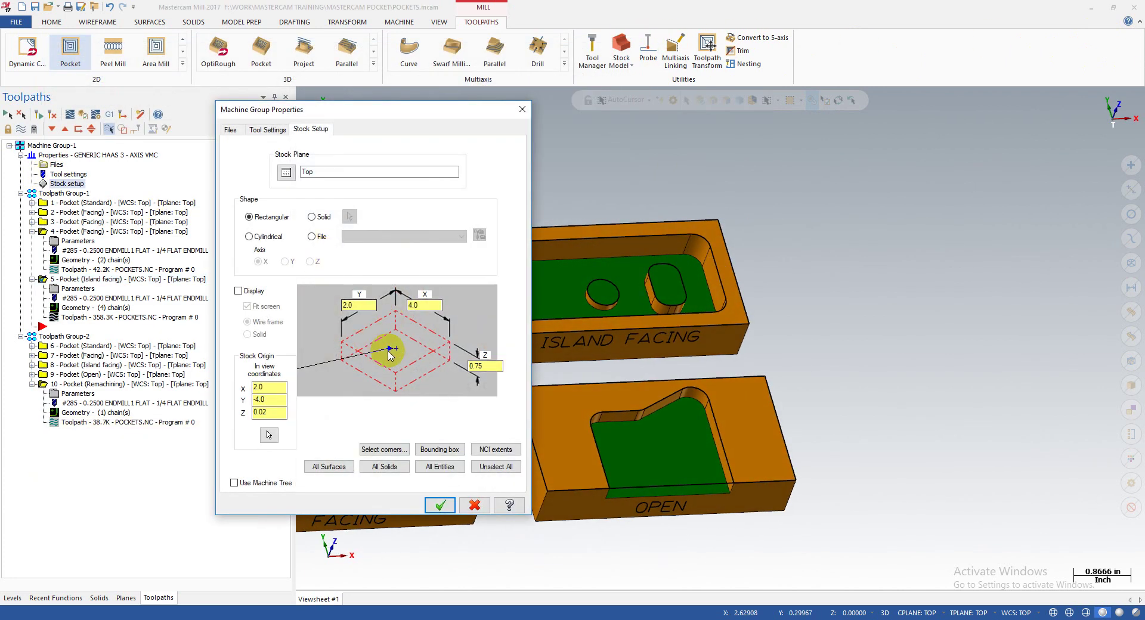
{"action": "left_click", "coordinate": [444, 450]}
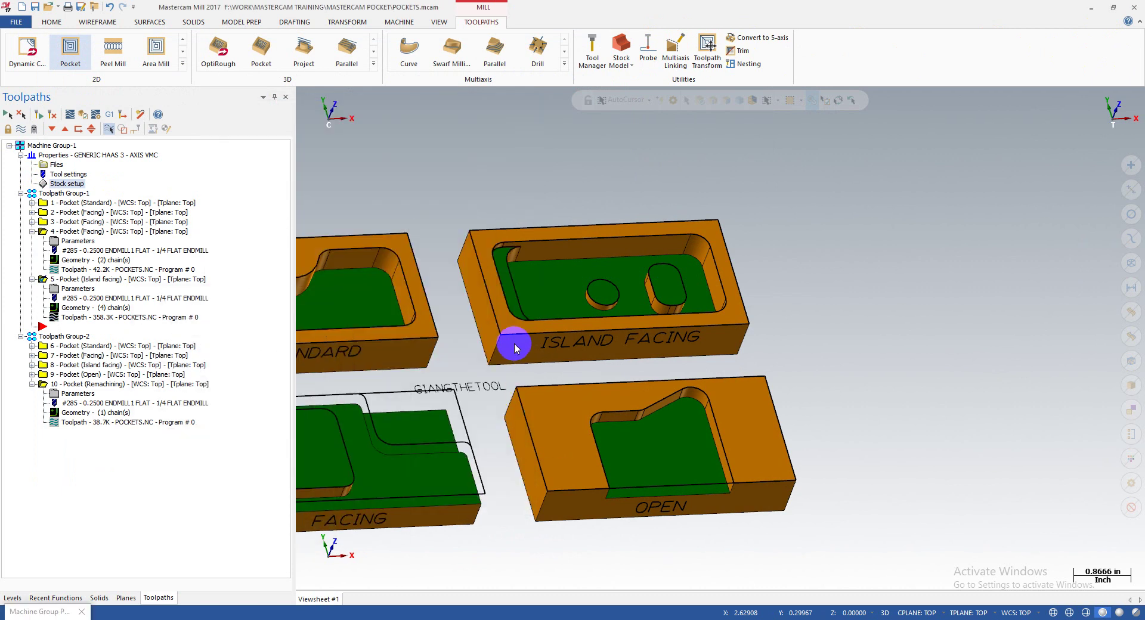
{"action": "left_click", "coordinate": [515, 355]}
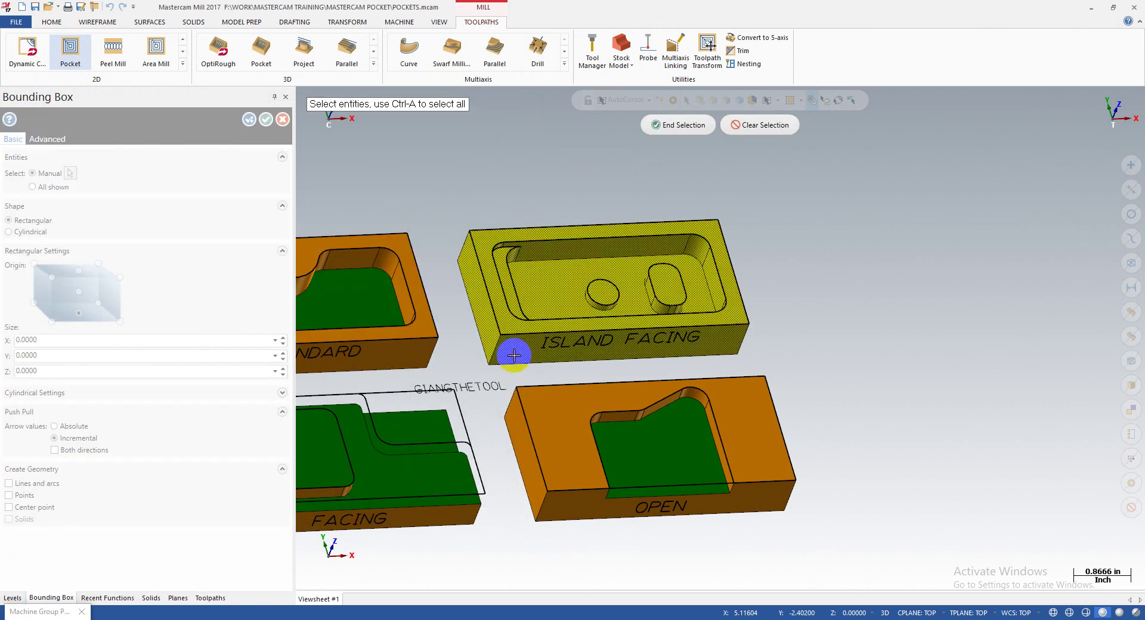
{"action": "key", "text": "Return"}
{"action": "left_click", "coordinate": [266, 120]}
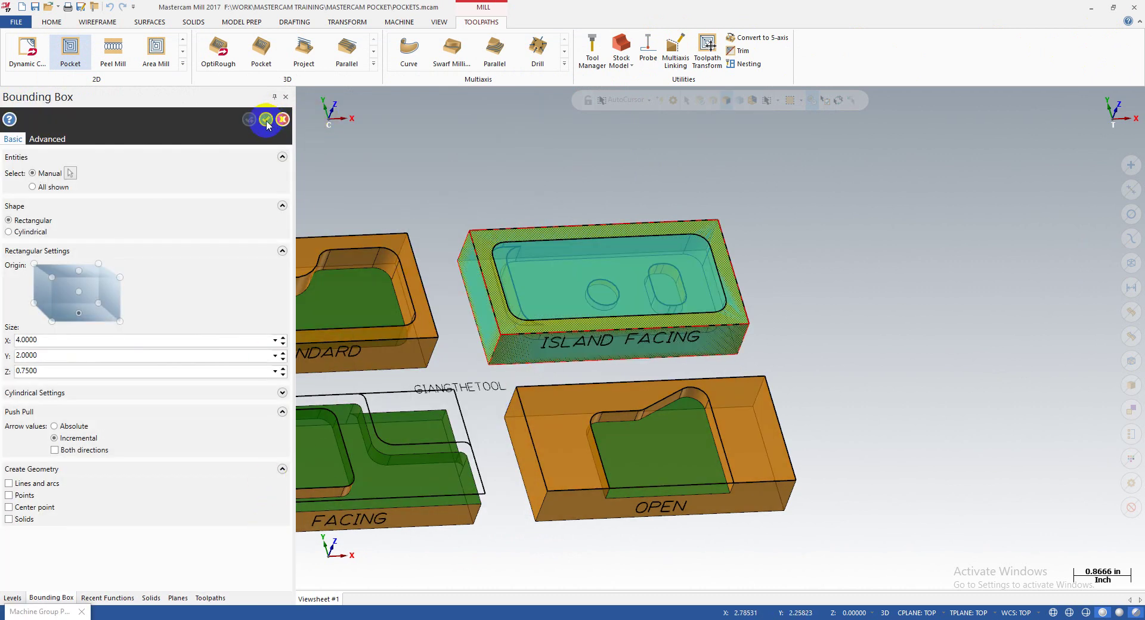
{"action": "left_click", "coordinate": [439, 506]}
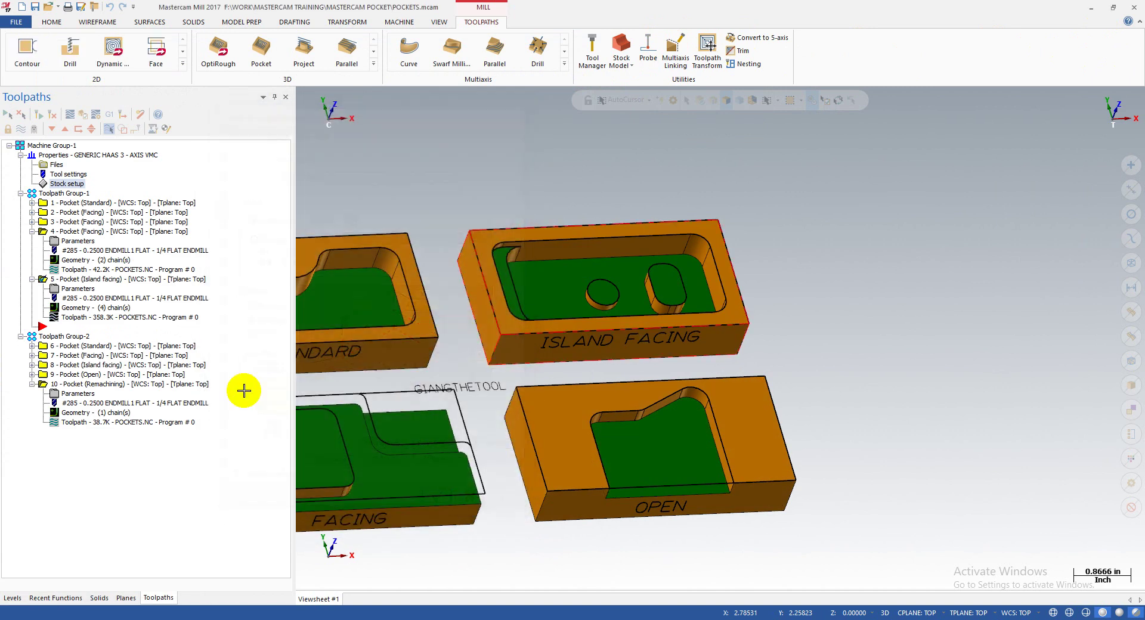
- Start verifying the Island facing operation, hide the workpiece, and enlarge the simulator to show only the stock and tool
{"action": "left_click", "coordinate": [88, 116]}
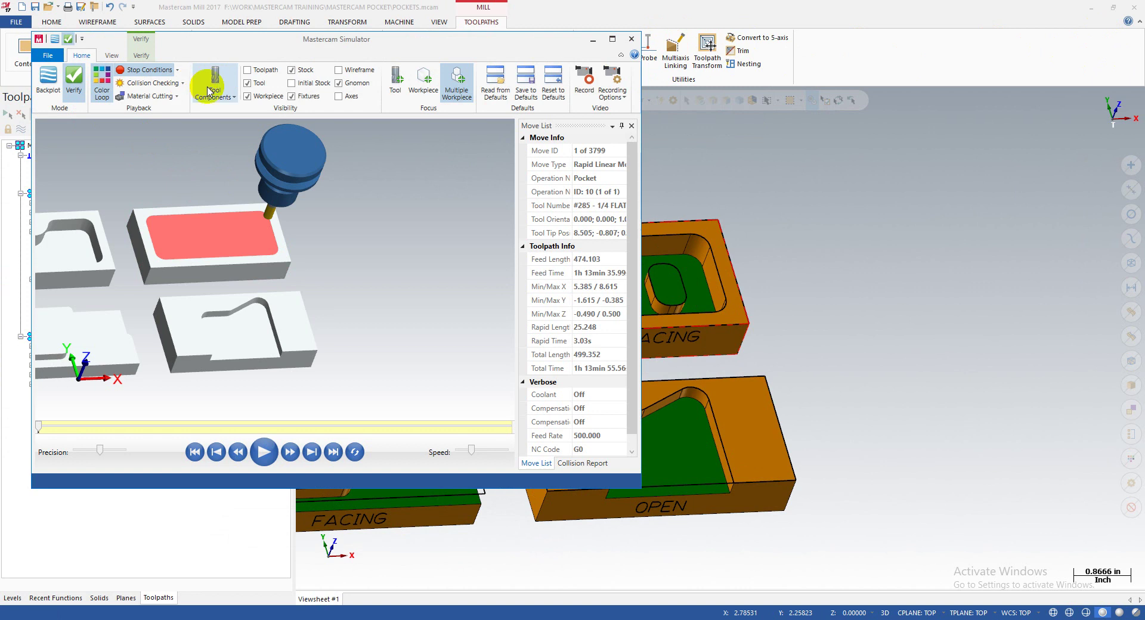
{"action": "left_click", "coordinate": [248, 96]}
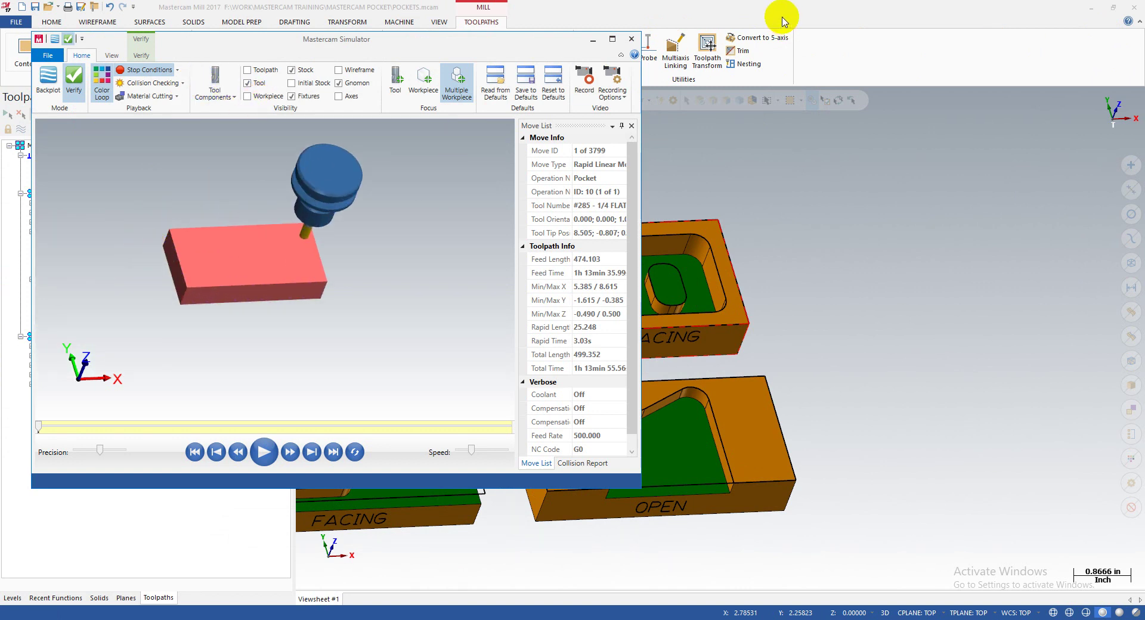
{"action": "left_click", "coordinate": [612, 39]}
{"action": "scroll", "coordinate": [302, 266], "scroll_direction": "up", "scroll_amount": 3}
{"action": "scroll", "coordinate": [383, 296], "scroll_direction": "down", "scroll_amount": 4}
{"action": "middle_click_drag", "start_coordinate": [539, 280], "coordinate": [558, 255]}
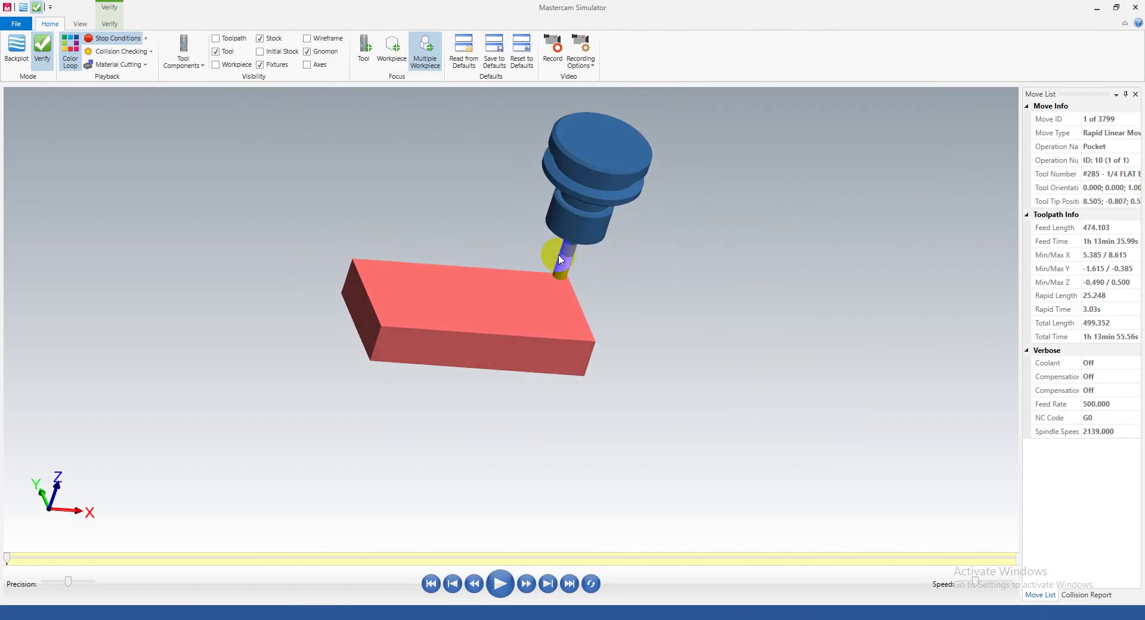
- Step forward through the verification to watch the first depth passes clear the pocket
{"action": "scroll", "coordinate": [559, 255], "scroll_direction": "up", "scroll_amount": 1}
{"action": "key", "text": "s"}
{"action": "key", "text": "s"}
{"action": "key", "text": "s"}
{"action": "key", "text": "s"}
{"action": "key", "text": "s"}
{"action": "key", "text": "s"}
{"action": "key", "text": "s"}
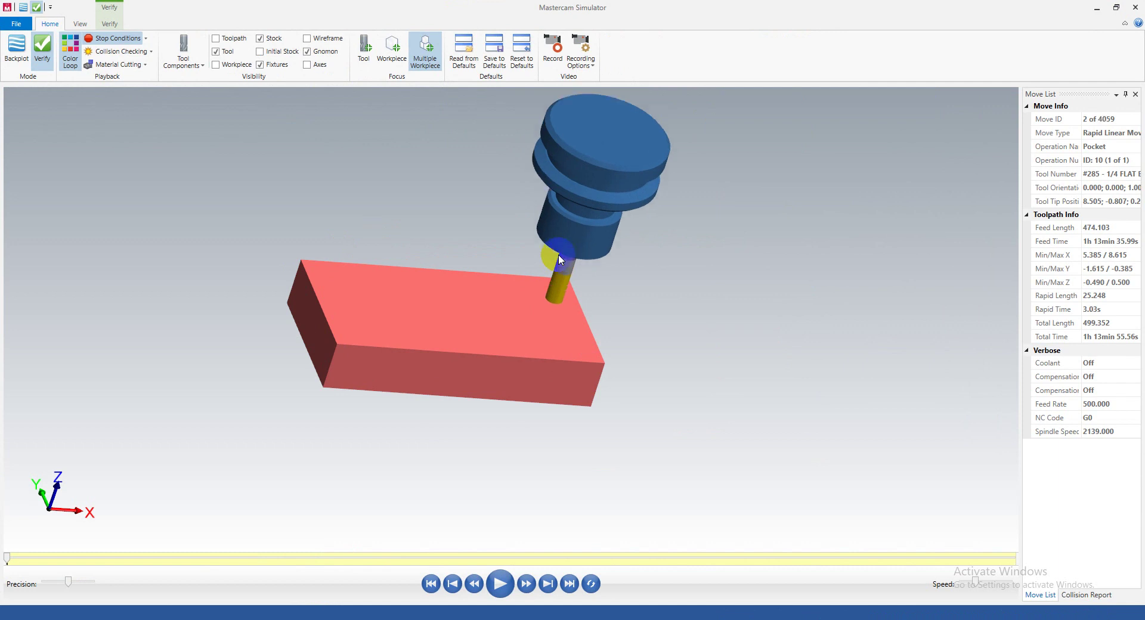
{"action": "key", "text": "s"}
{"action": "key", "text": "s"}
{"action": "key", "text": "s"}
{"action": "key", "text": "s"}
{"action": "key", "text": "s"}
{"action": "key", "text": "s"}
{"action": "key", "text": "s"}
{"action": "key", "text": "s"}
{"action": "key", "text": "s"}
{"action": "key", "text": "s"}
{"action": "key", "text": "s"}
{"action": "key", "text": "s"}
{"action": "key", "text": "s"}
{"action": "key", "text": "s"}
{"action": "key", "text": "s"}
{"action": "key", "text": "s"}
{"action": "key", "text": "s"}
{"action": "key", "text": "s"}
{"action": "key", "text": "s"}
{"action": "key", "text": "s"}
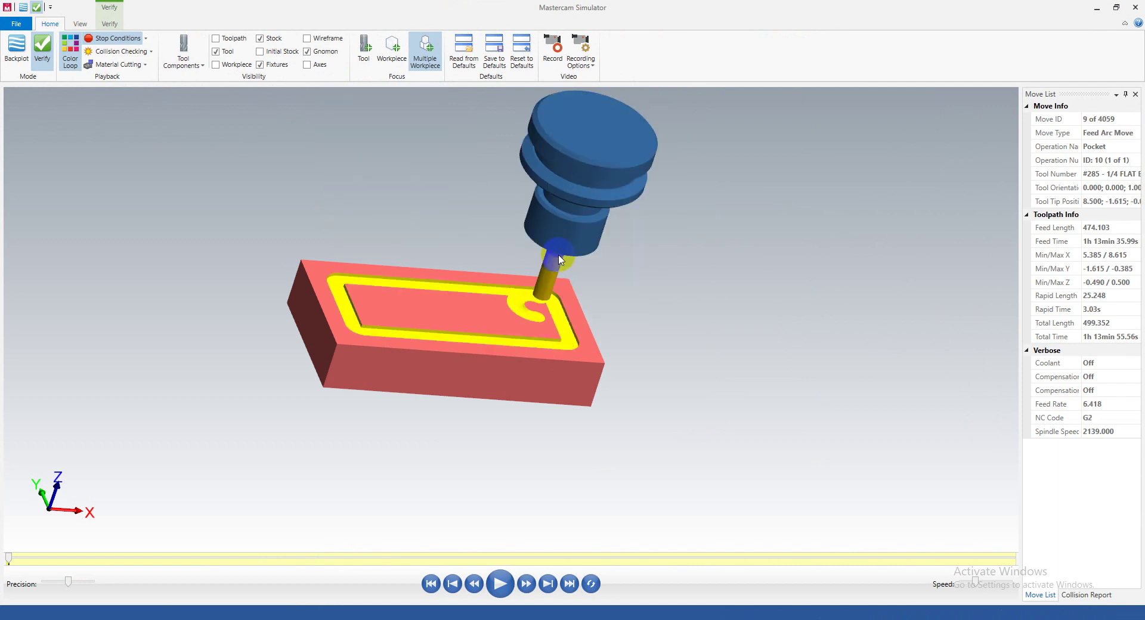
{"action": "key", "text": "s"}
{"action": "key", "text": "s"}
{"action": "key", "text": "s"}
{"action": "key", "text": "s"}
{"action": "key", "text": "s"}
{"action": "key", "text": "s"}
{"action": "key", "text": "s"}
{"action": "key", "text": "s"}
{"action": "key", "text": "s"}
{"action": "key", "text": "s"}
{"action": "key", "text": "s"}
{"action": "key", "text": "s"}
{"action": "key", "text": "s"}
{"action": "key", "text": "s"}
{"action": "key", "text": "s"}
{"action": "key", "text": "s"}
{"action": "key", "text": "s"}
{"action": "key", "text": "s"}
{"action": "key", "text": "s"}
{"action": "key", "text": "s"}
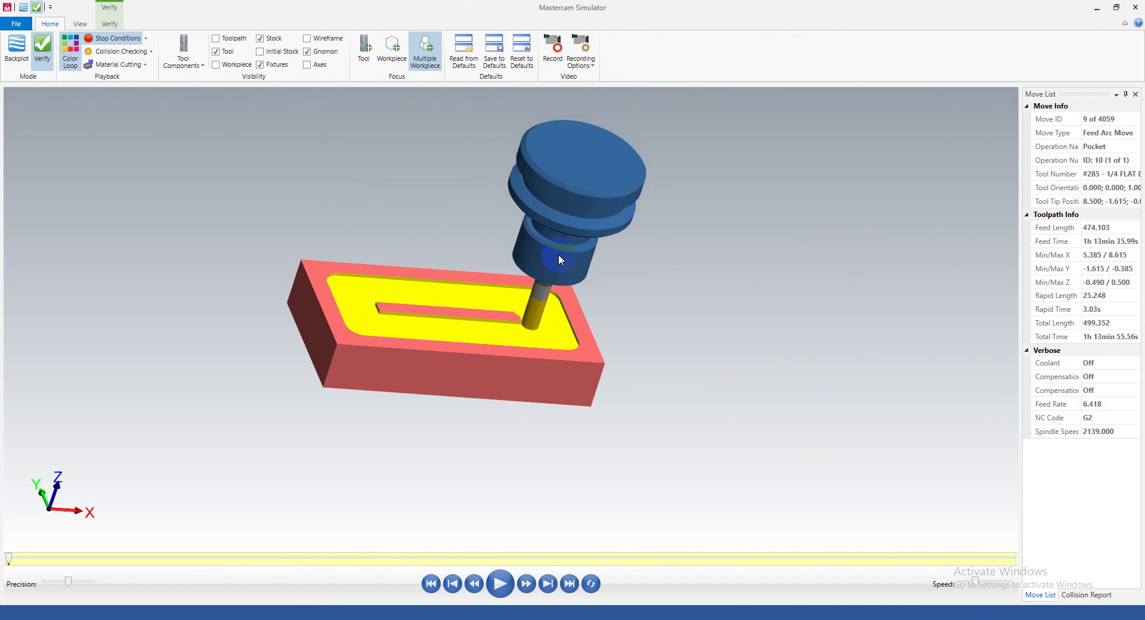
{"action": "key", "text": "s"}
{"action": "key", "text": "s"}
{"action": "key", "text": "s"}
{"action": "key", "text": "s"}
{"action": "key", "text": "s"}
{"action": "key", "text": "s"}
{"action": "key", "text": "s"}
{"action": "key", "text": "s"}
{"action": "key", "text": "s"}
{"action": "key", "text": "s"}
{"action": "key", "text": "s"}
{"action": "key", "text": "s"}
{"action": "key", "text": "s"}
{"action": "key", "text": "s"}
{"action": "key", "text": "s"}
{"action": "key", "text": "s"}
{"action": "key", "text": "s"}
{"action": "key", "text": "s"}
{"action": "key", "text": "s"}
{"action": "key", "text": "s"}
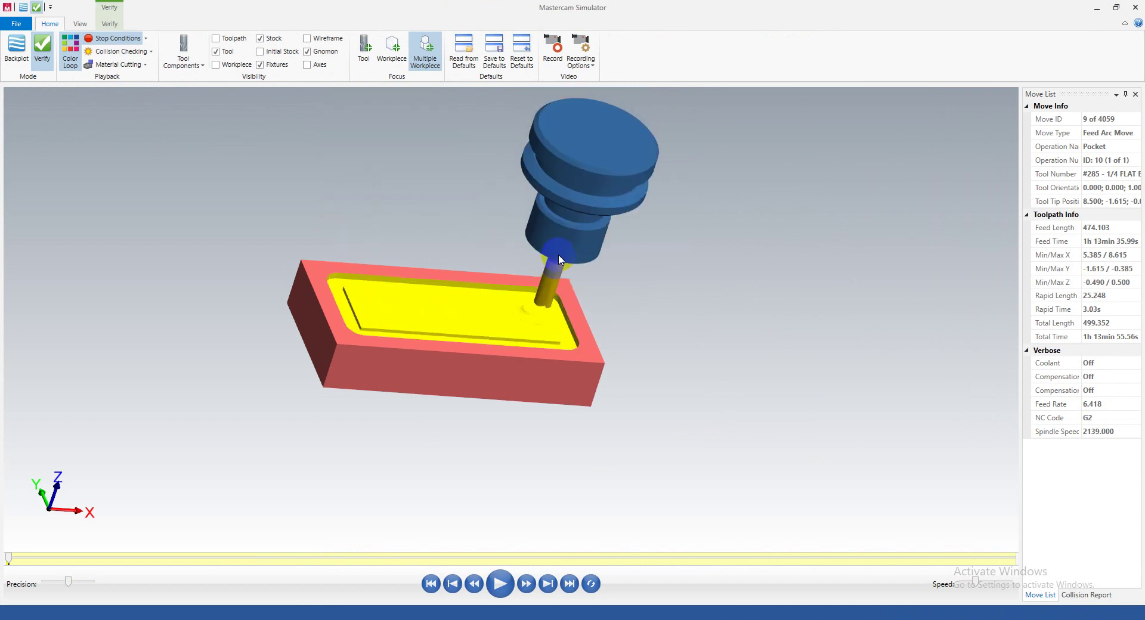
{"action": "key", "text": "s"}
{"action": "key", "text": "s"}
{"action": "key", "text": "s"}
{"action": "key", "text": "s"}
{"action": "key", "text": "s"}
{"action": "key", "text": "s"}
{"action": "key", "text": "s"}
{"action": "key", "text": "s"}
{"action": "key", "text": "s"}
{"action": "key", "text": "s"}
{"action": "key", "text": "s"}
{"action": "key", "text": "s"}
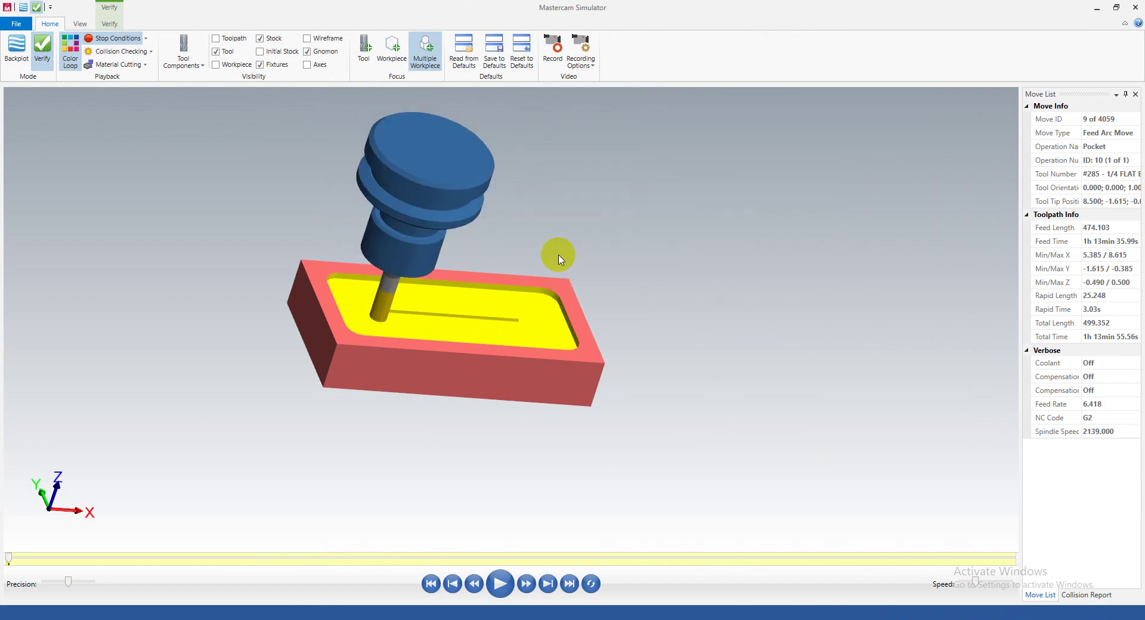
- Turn on the display of edges on the stock and continue the verification
{"action": "left_click", "coordinate": [109, 24]}
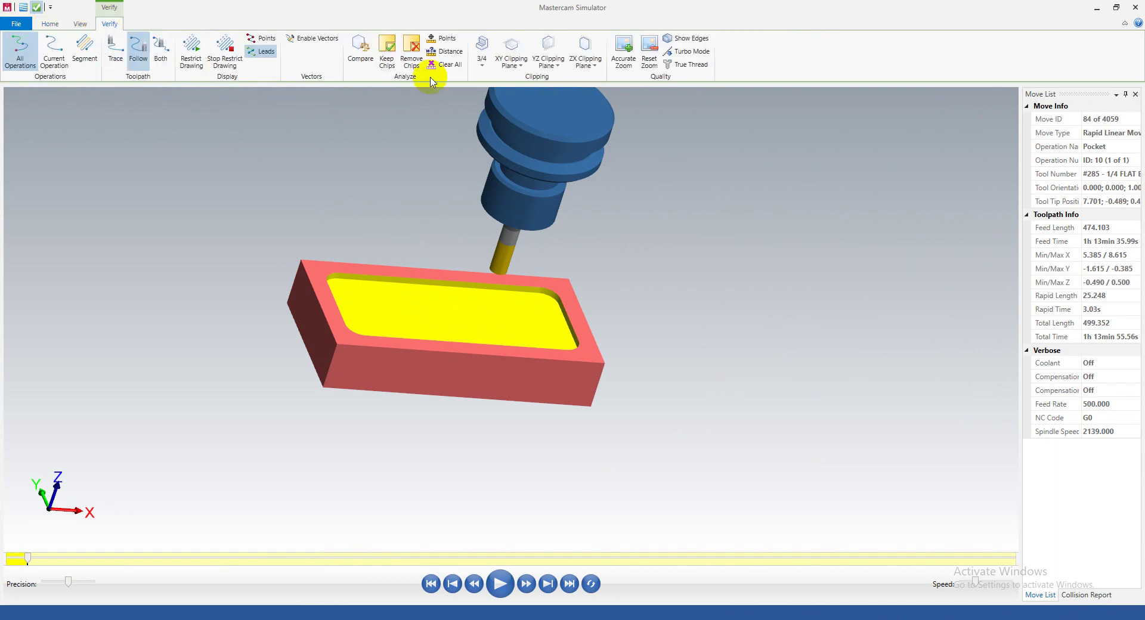
{"action": "scroll", "coordinate": [421, 295], "scroll_direction": "up", "scroll_amount": 2}
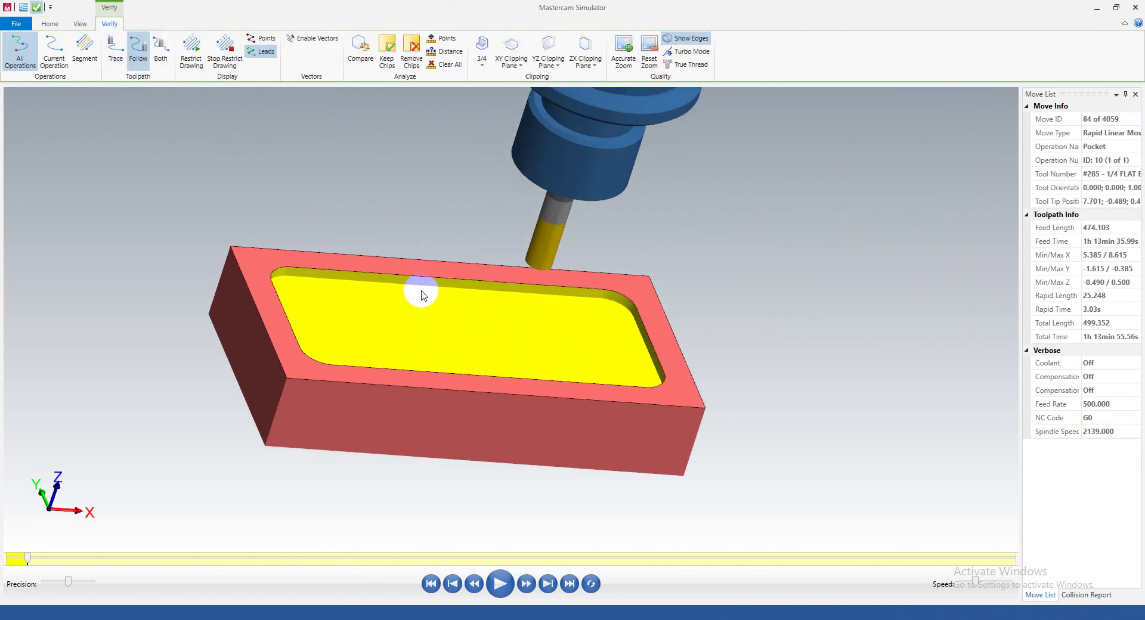
{"action": "key", "text": "s"}
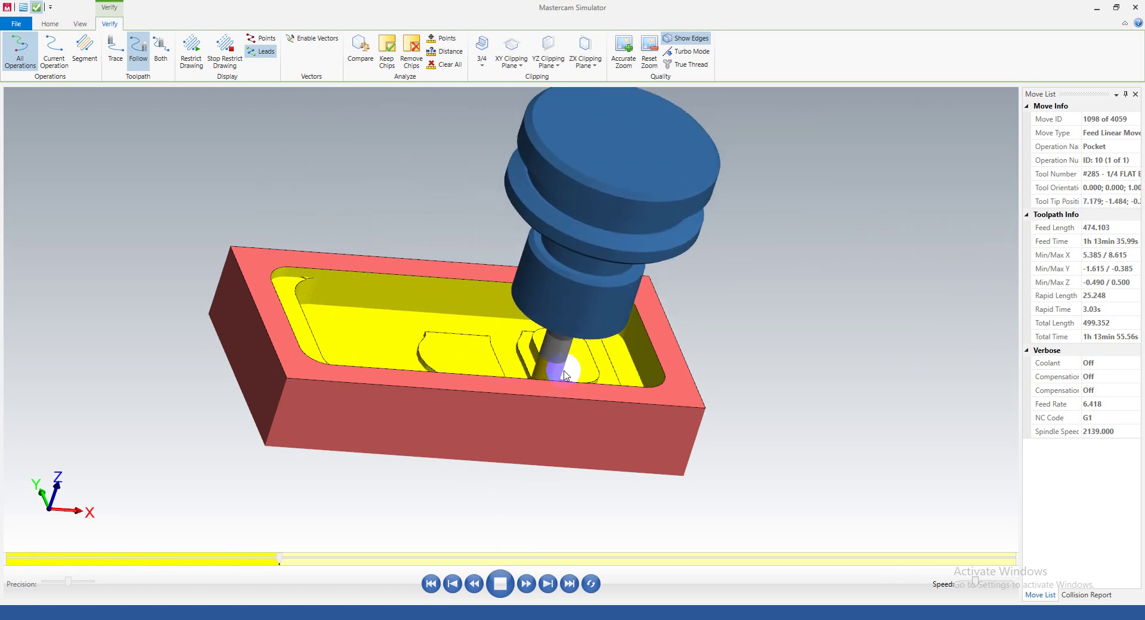
- Examine the machining around both islands and the pocket floor while the verification runs to its end
{"action": "middle_click_drag", "start_coordinate": [550, 362], "coordinate": [525, 376]}
{"action": "scroll", "coordinate": [515, 371], "scroll_direction": "up", "scroll_amount": 3}
{"action": "scroll", "coordinate": [530, 375], "scroll_direction": "down", "scroll_amount": 2}
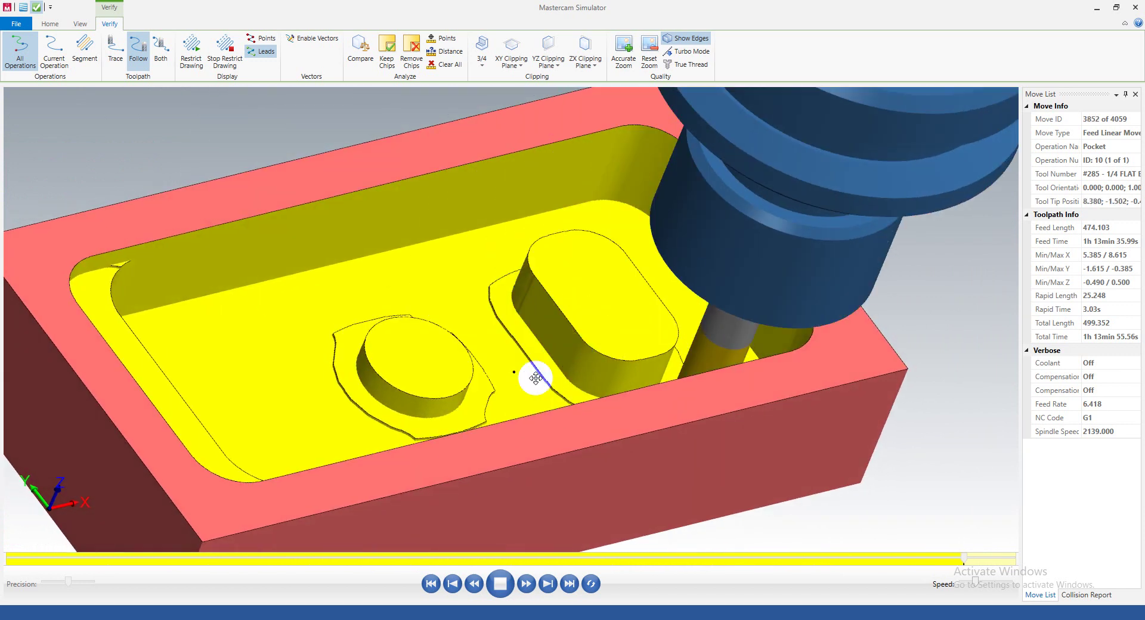
{"action": "scroll", "coordinate": [527, 376], "scroll_direction": "down", "scroll_amount": 3}
{"action": "mouse_move", "coordinate": [519, 364]}
{"action": "middle_mouse_down"}
{"action": "mouse_move", "coordinate": [494, 374]}
{"action": "mouse_move", "coordinate": [510, 386]}
{"action": "mouse_move", "coordinate": [489, 365]}
{"action": "mouse_move", "coordinate": [501, 335]}
{"action": "mouse_move", "coordinate": [588, 327]}
{"action": "mouse_move", "coordinate": [504, 337]}
{"action": "mouse_move", "coordinate": [515, 344]}
{"action": "middle_mouse_up"}
{"action": "scroll", "coordinate": [450, 338], "scroll_direction": "up", "scroll_amount": 3}
{"action": "scroll", "coordinate": [483, 345], "scroll_direction": "down", "scroll_amount": 3}
{"action": "scroll", "coordinate": [514, 343], "scroll_direction": "down", "scroll_amount": 2}
{"action": "scroll", "coordinate": [356, 267], "scroll_direction": "up", "scroll_amount": 9}
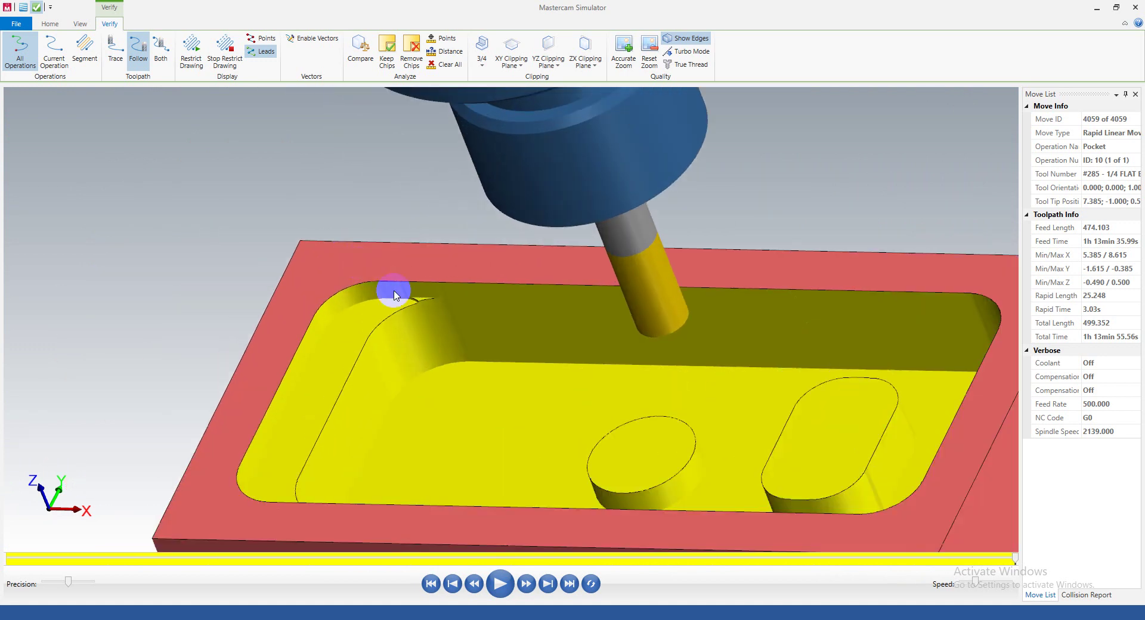
- Examine the machined stock in the corner where the side ledge meets the long pocket wall, and close the simulator
{"action": "mouse_move", "coordinate": [422, 302]}
{"action": "middle_mouse_down"}
{"action": "mouse_move", "coordinate": [411, 278]}
{"action": "mouse_move", "coordinate": [459, 266]}
{"action": "mouse_move", "coordinate": [467, 296]}
{"action": "mouse_move", "coordinate": [414, 271]}
{"action": "mouse_move", "coordinate": [422, 314]}
{"action": "middle_mouse_up"}
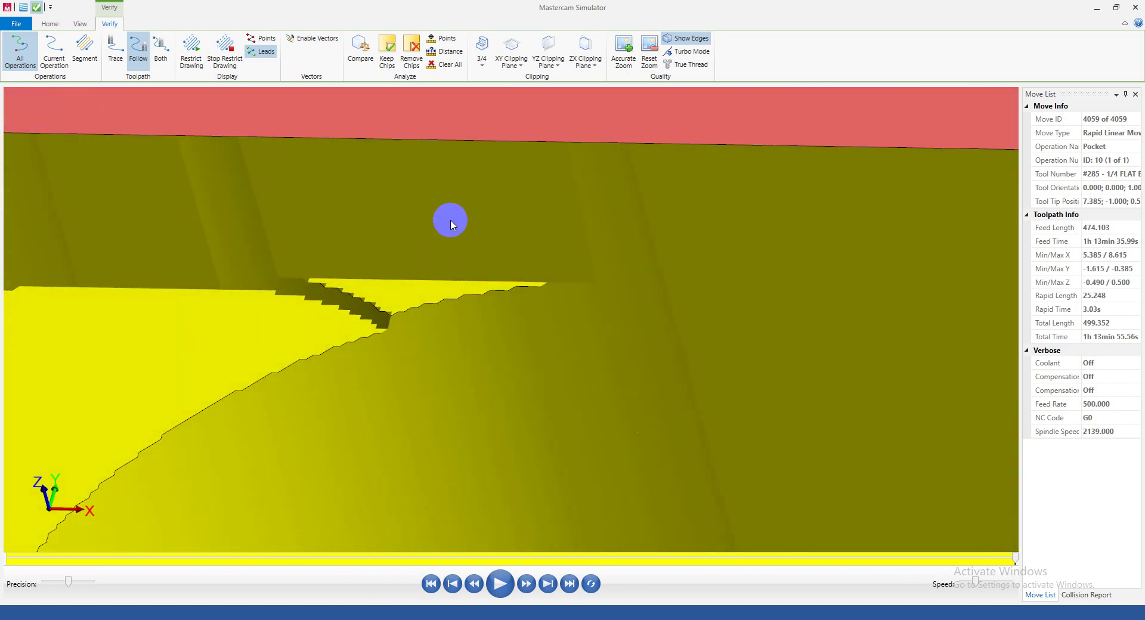
{"action": "middle_click_drag", "start_coordinate": [535, 297], "coordinate": [492, 304]}
{"action": "middle_click_drag", "start_coordinate": [439, 277], "coordinate": [488, 326]}
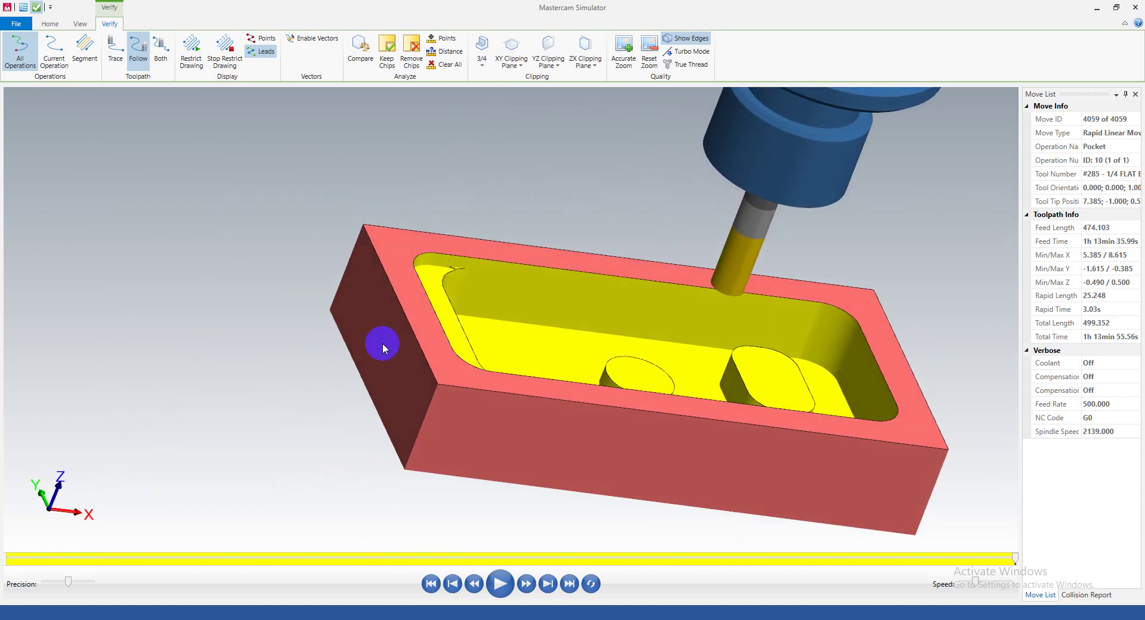
{"action": "scroll", "coordinate": [510, 296], "scroll_direction": "up", "scroll_amount": 3}
{"action": "scroll", "coordinate": [396, 289], "scroll_direction": "down", "scroll_amount": 3}
{"action": "middle_click_drag", "start_coordinate": [396, 289], "coordinate": [409, 260]}
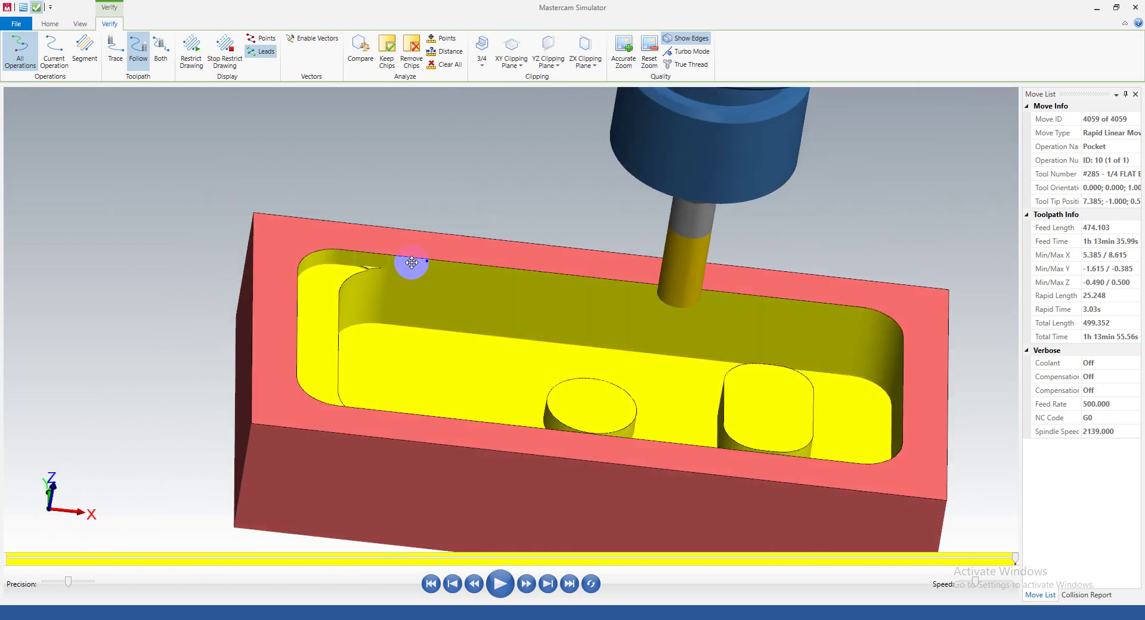
{"action": "scroll", "coordinate": [376, 268], "scroll_direction": "up", "scroll_amount": 5}
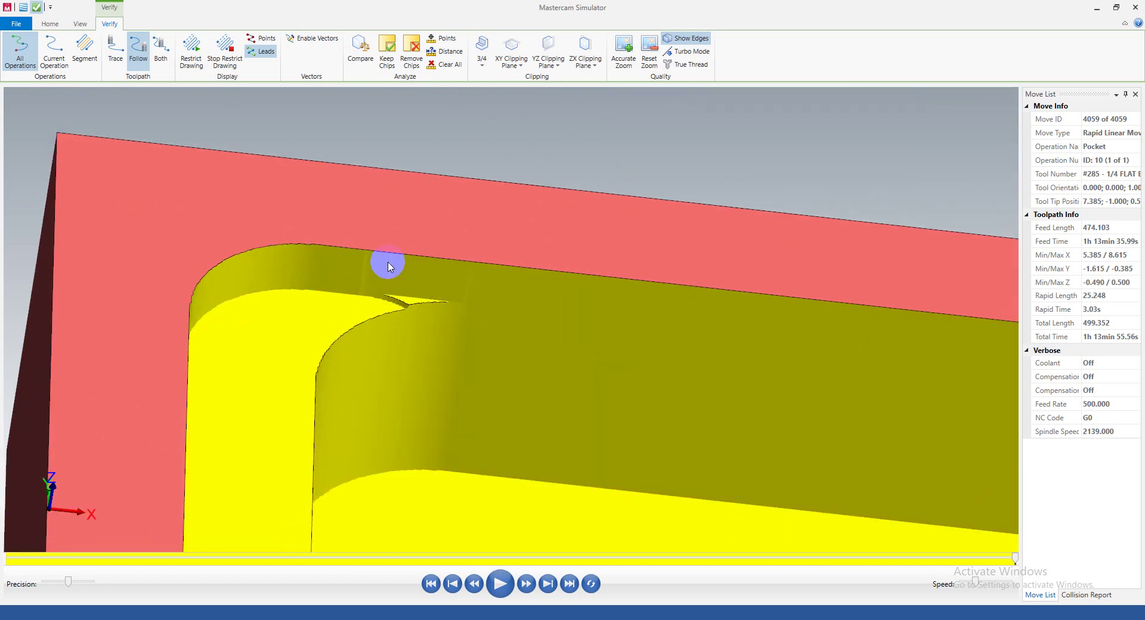
{"action": "scroll", "coordinate": [381, 292], "scroll_direction": "down", "scroll_amount": 2}
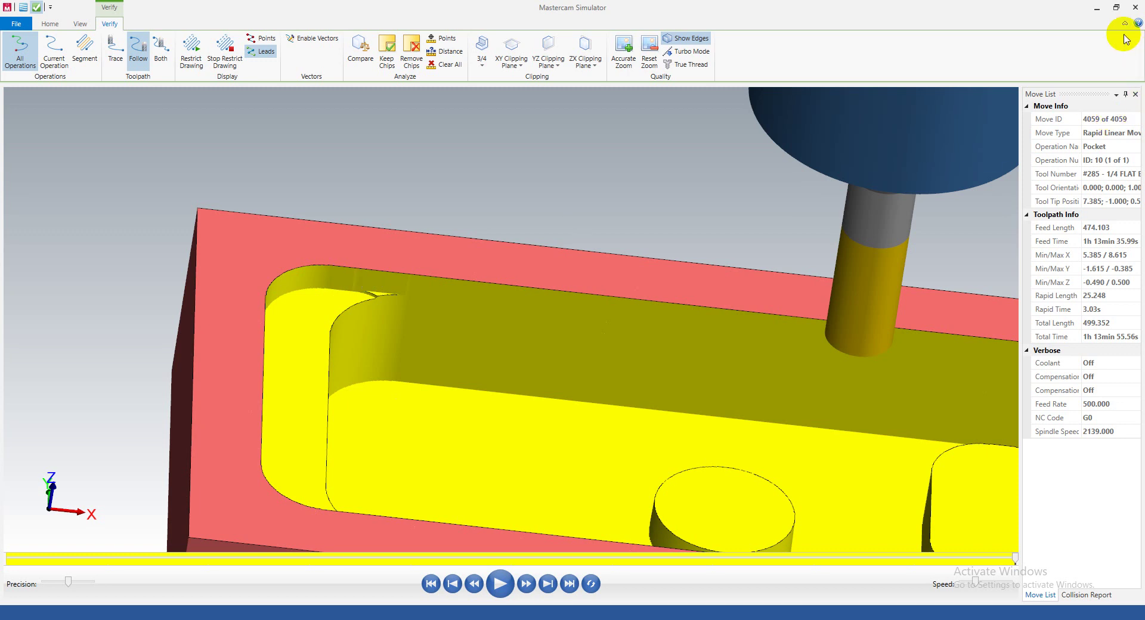
{"action": "left_click", "coordinate": [1133, 9]}
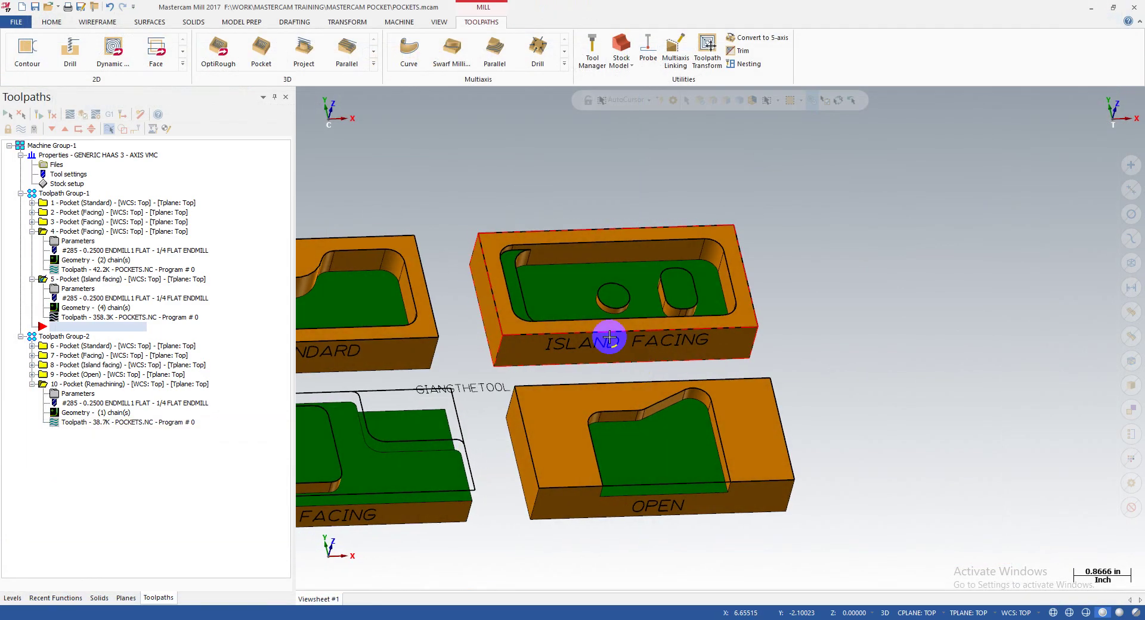
- Review the Island facing operation's overlap in its cut parameters without changing them, and inspect the side ledge's rounded corner on the part
{"action": "scroll", "coordinate": [478, 243], "scroll_direction": "up", "scroll_amount": 2}
{"action": "left_click", "coordinate": [69, 288]}
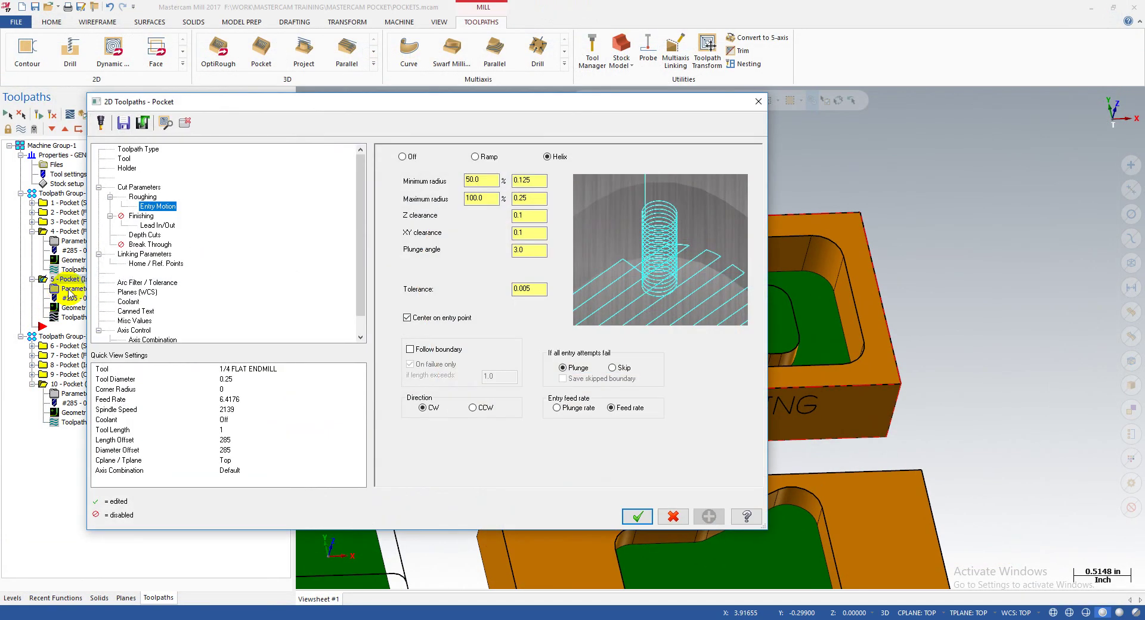
{"action": "left_click", "coordinate": [138, 187]}
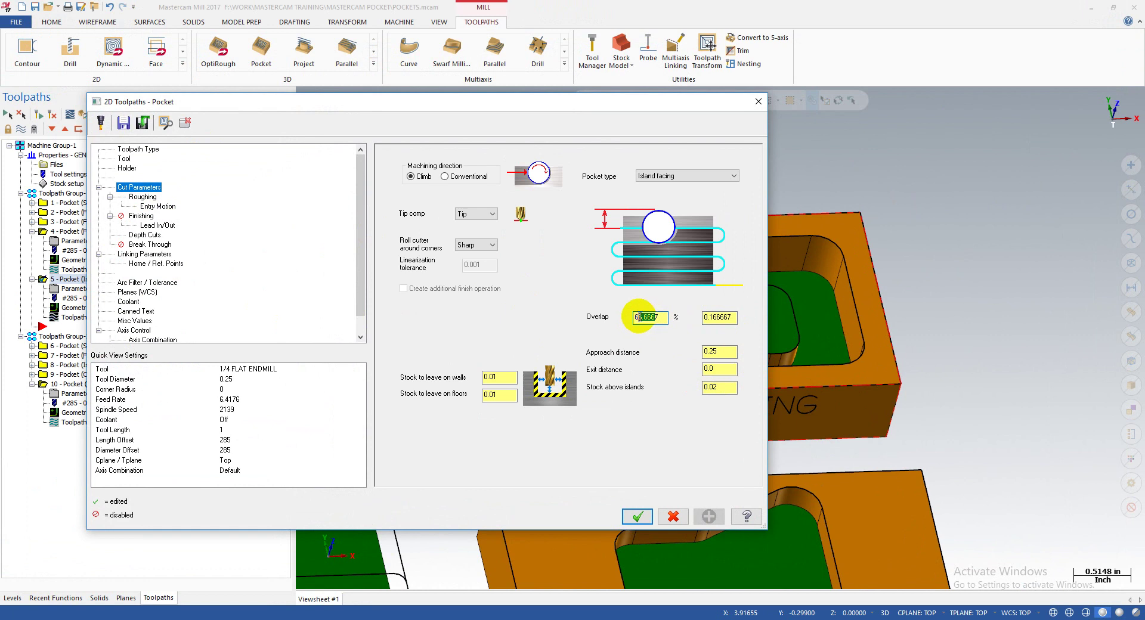
{"action": "left_click", "coordinate": [758, 101]}
{"action": "scroll", "coordinate": [583, 274], "scroll_direction": "up", "scroll_amount": 8}
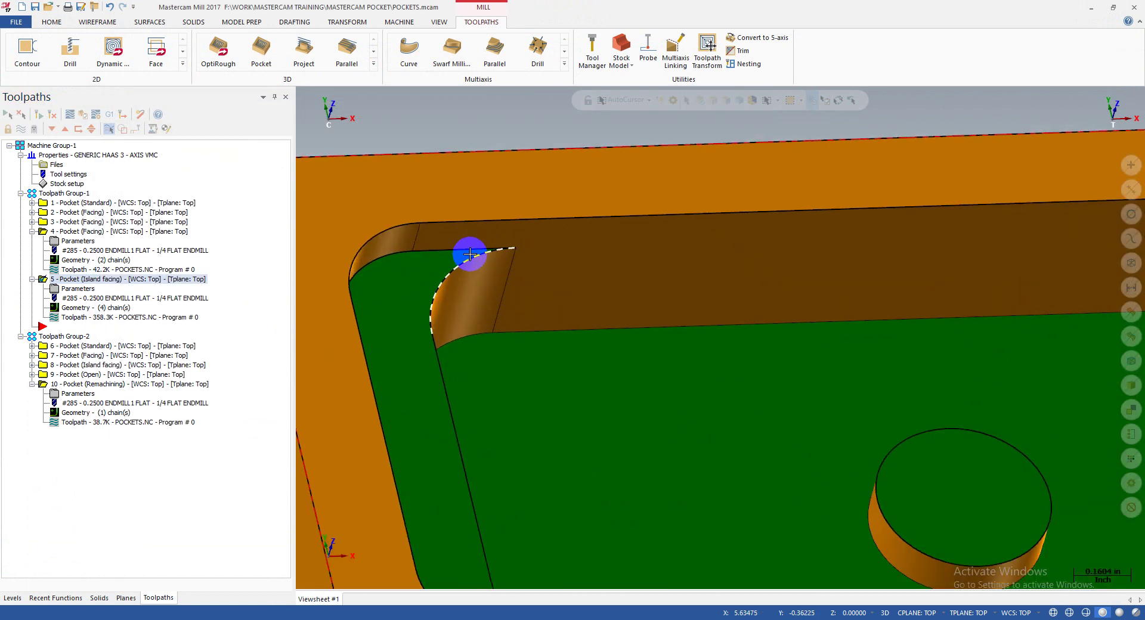
{"action": "middle_click_drag", "start_coordinate": [473, 247], "coordinate": [468, 286]}
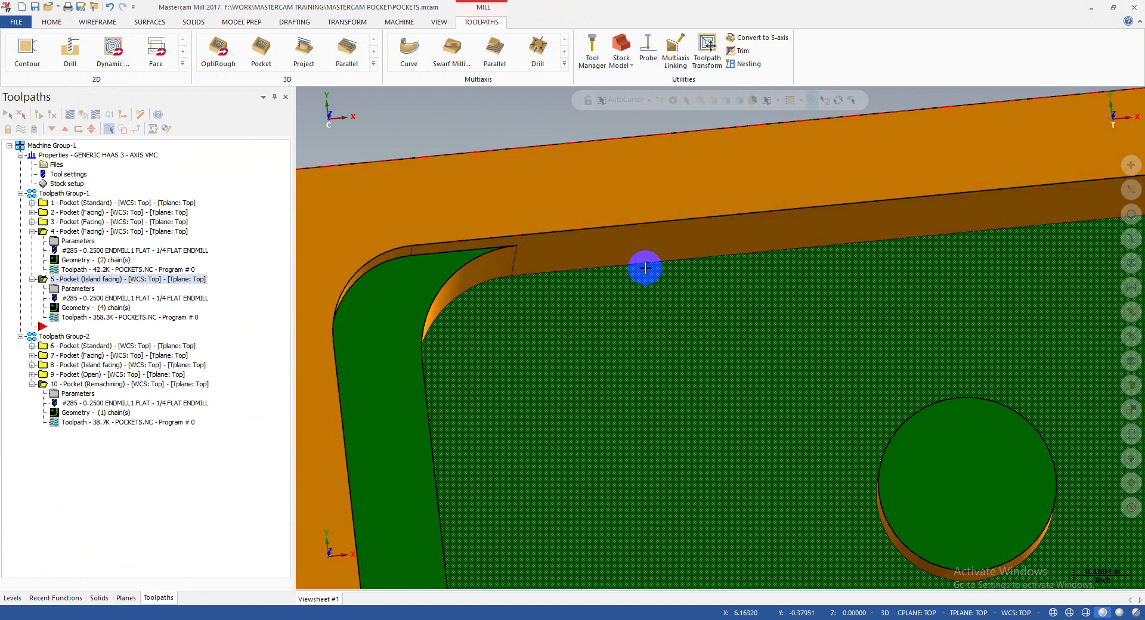
- Check the Island facing operation's overlap and backplot its toolpath to examine the passes in the side ledge's rounded corner
{"action": "left_click", "coordinate": [80, 289]}
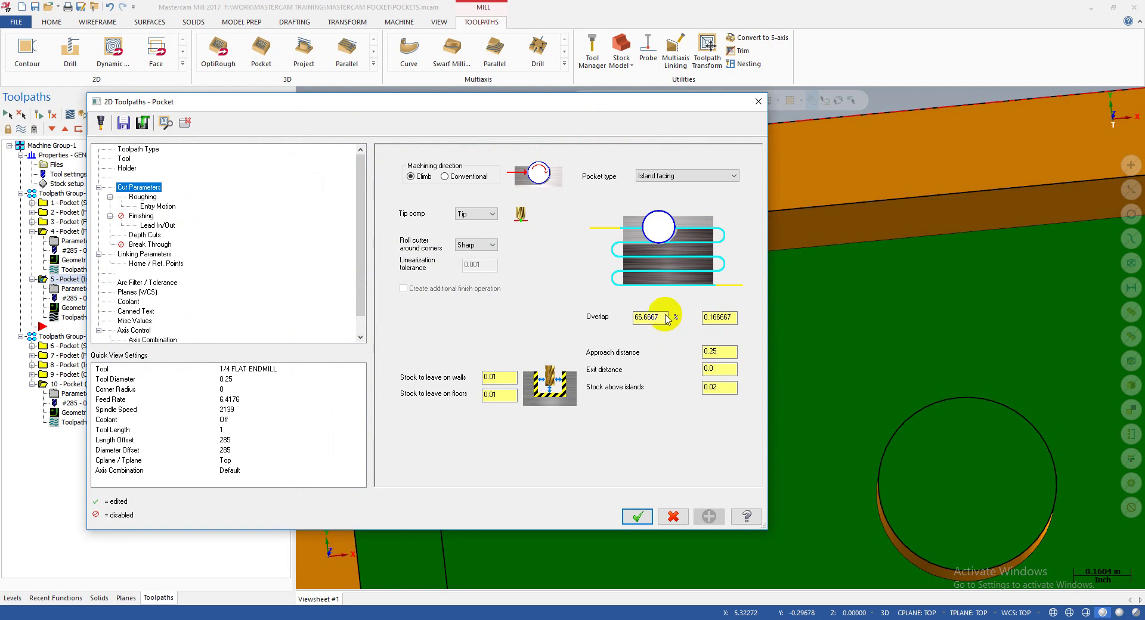
{"action": "left_click", "coordinate": [758, 102]}
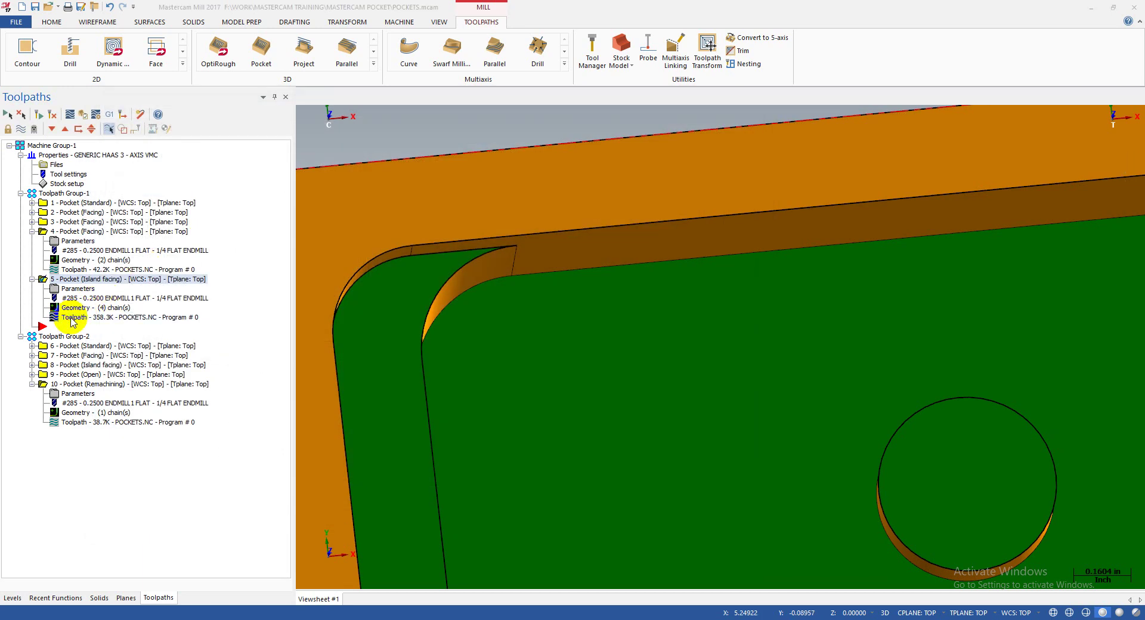
{"action": "left_click", "coordinate": [73, 318]}
{"action": "left_click_drag", "start_coordinate": [481, 102], "coordinate": [819, 99]}
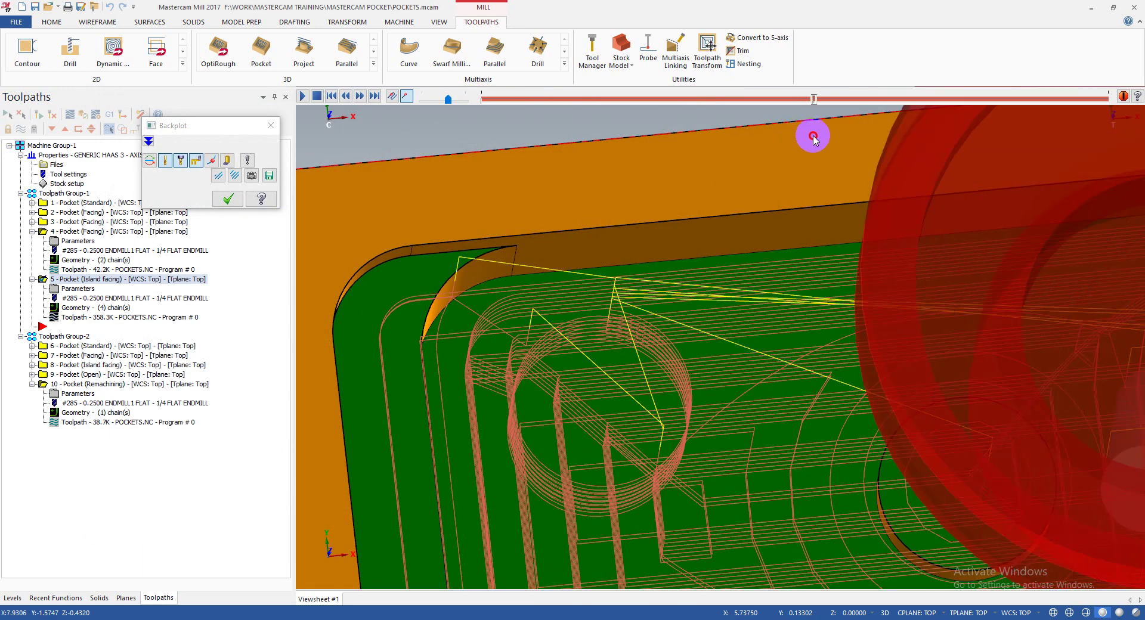
{"action": "scroll", "coordinate": [572, 343], "scroll_direction": "down", "scroll_amount": 3}
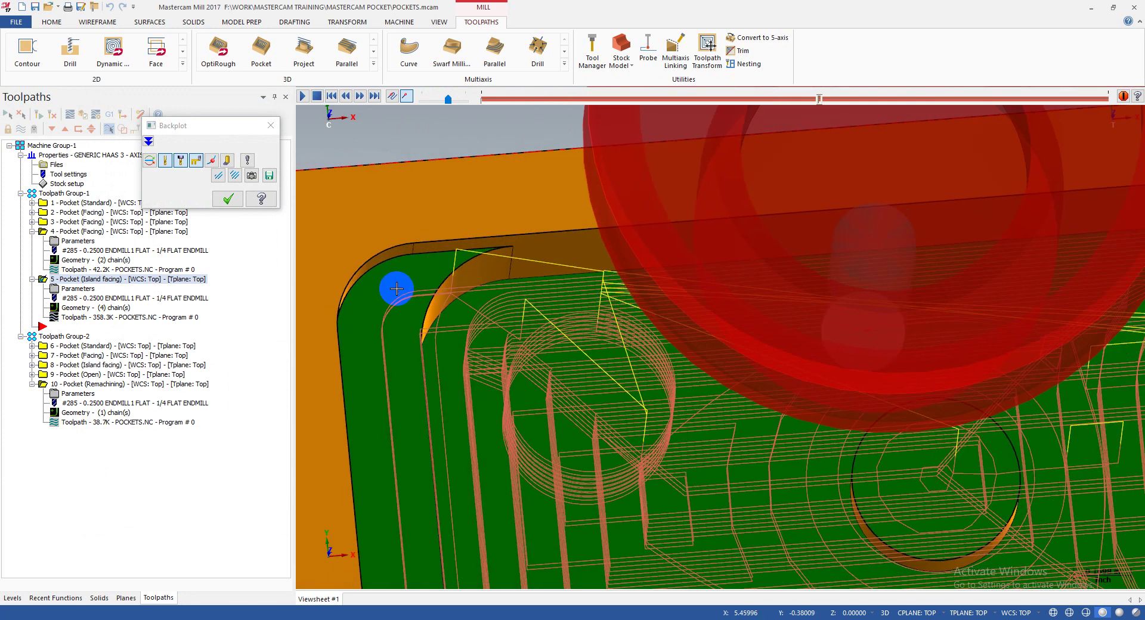
{"action": "left_click", "coordinate": [228, 198]}
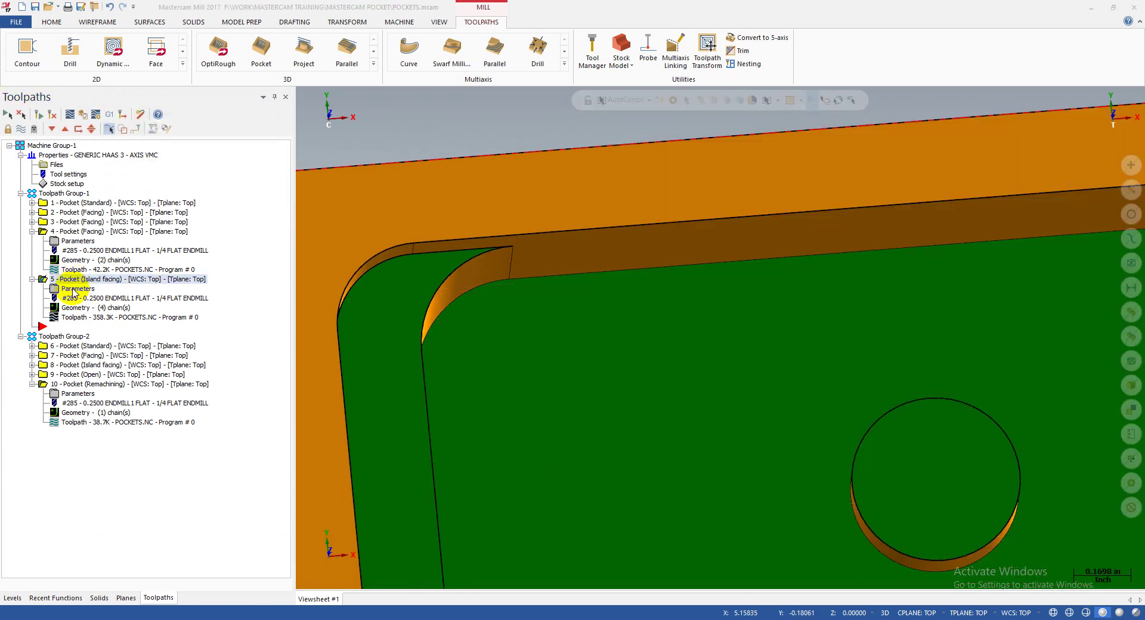
- Set the Island facing operation's overlap distance to 0.25 and regenerate its toolpath
{"action": "left_click", "coordinate": [73, 290]}
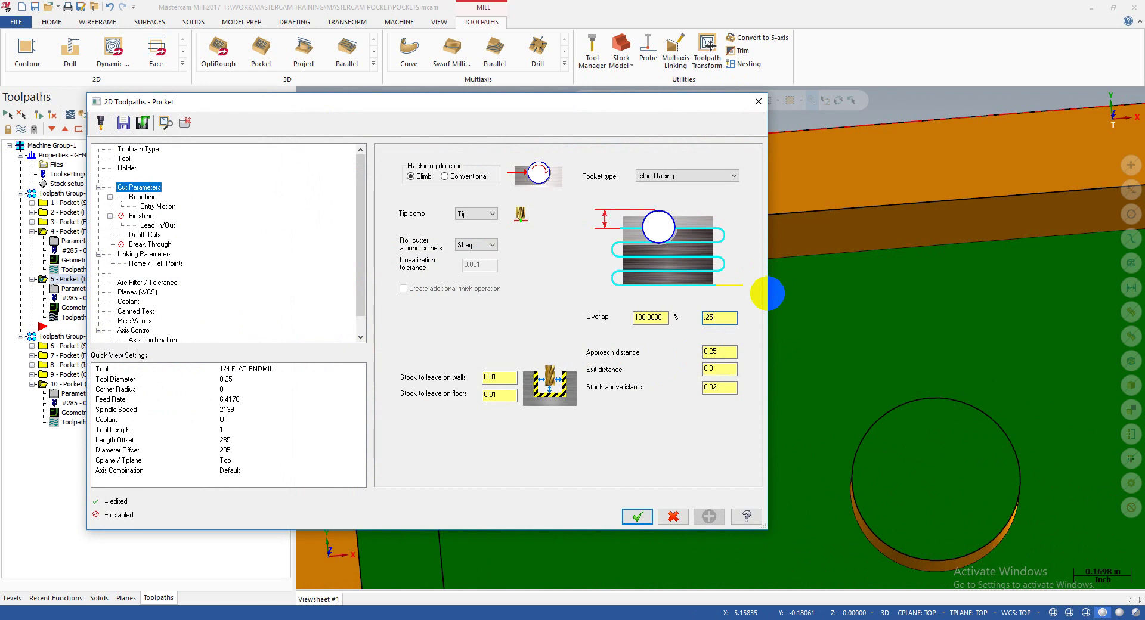
{"action": "left_click", "coordinate": [720, 354]}
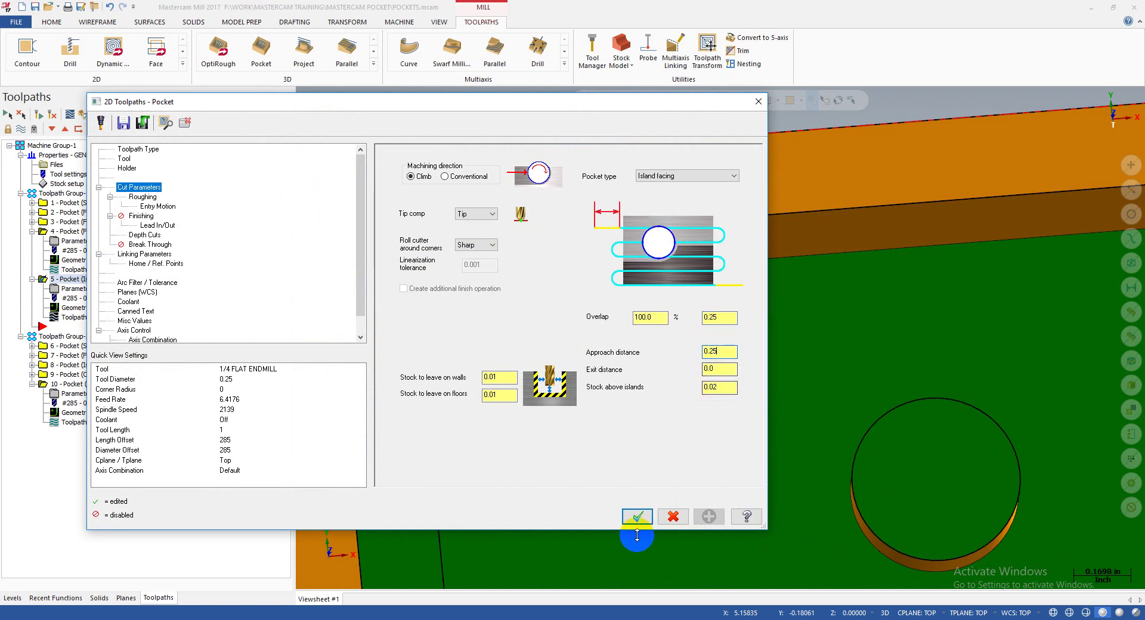
{"action": "left_click", "coordinate": [637, 517]}
{"action": "left_click", "coordinate": [35, 113]}
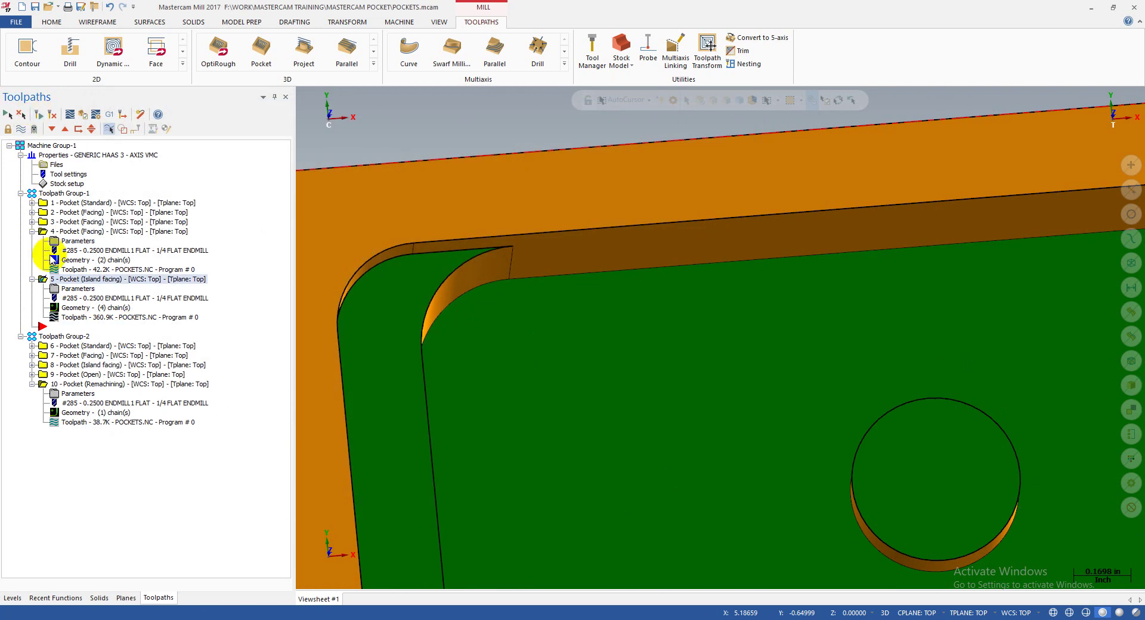
- Run the verification of the Island facing operation and examine the corner where the side ledge meets the long pocket wall
{"action": "left_click", "coordinate": [71, 115]}
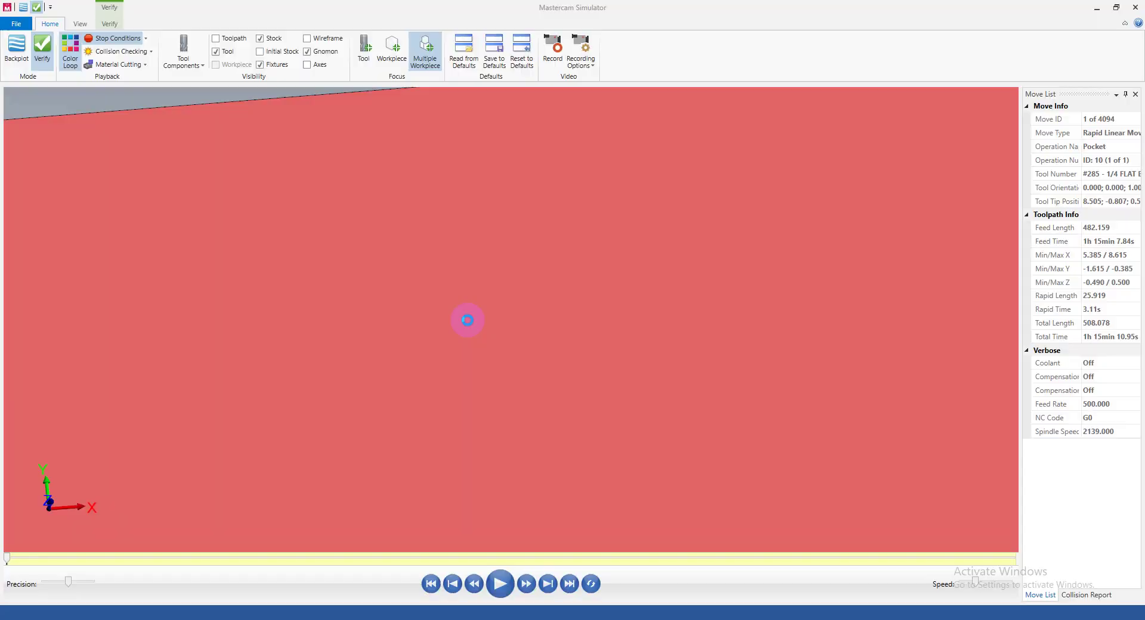
{"action": "left_click", "coordinate": [516, 583]}
{"action": "scroll", "coordinate": [488, 460], "scroll_direction": "up", "scroll_amount": 6}
{"action": "middle_click_drag", "start_coordinate": [452, 384], "coordinate": [416, 270]}
{"action": "scroll", "coordinate": [432, 306], "scroll_direction": "down", "scroll_amount": 4}
{"action": "scroll", "coordinate": [426, 303], "scroll_direction": "down", "scroll_amount": 2}
{"action": "scroll", "coordinate": [421, 156], "scroll_direction": "up", "scroll_amount": 4}
{"action": "scroll", "coordinate": [397, 324], "scroll_direction": "up", "scroll_amount": 5}
{"action": "scroll", "coordinate": [433, 229], "scroll_direction": "down", "scroll_amount": 2}
{"action": "scroll", "coordinate": [433, 230], "scroll_direction": "down", "scroll_amount": 1}
{"action": "scroll", "coordinate": [430, 231], "scroll_direction": "up", "scroll_amount": 4}
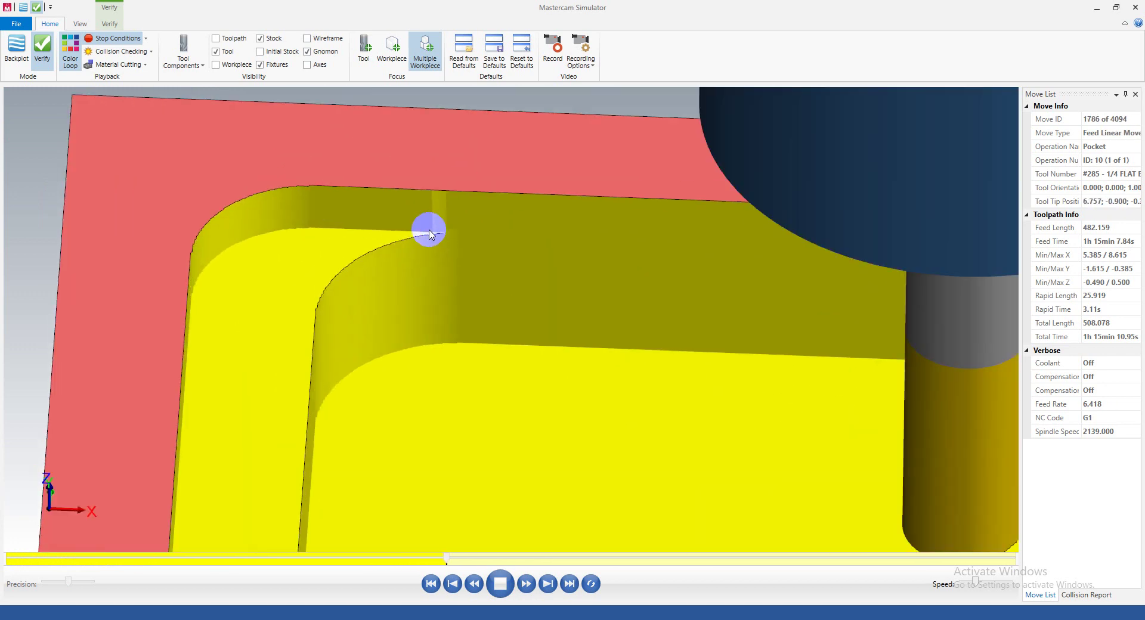
- Examine the whole machined pocket from an angle while the verification runs, and close the simulator
{"action": "scroll", "coordinate": [429, 230], "scroll_direction": "down", "scroll_amount": 2}
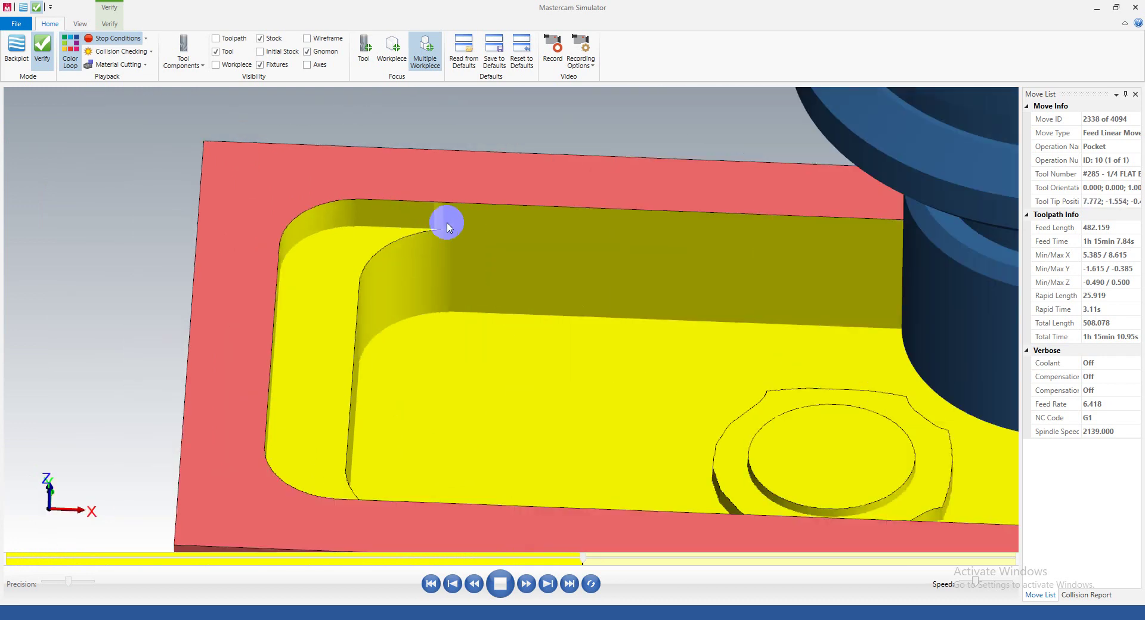
{"action": "scroll", "coordinate": [457, 219], "scroll_direction": "down", "scroll_amount": 3}
{"action": "middle_click_drag", "start_coordinate": [547, 251], "coordinate": [644, 298]}
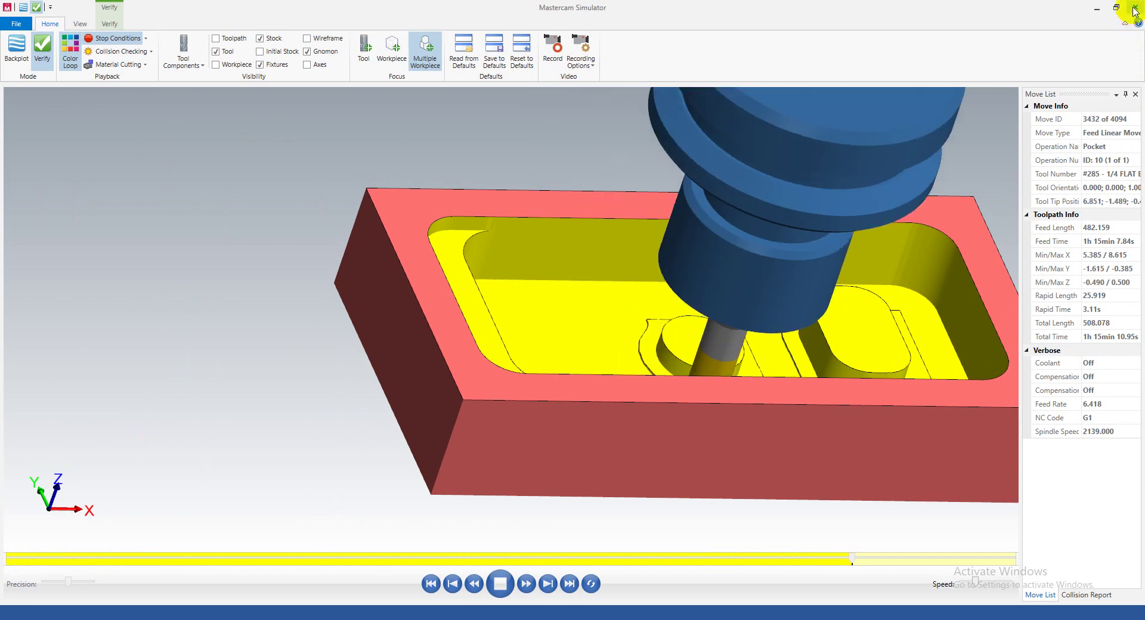
{"action": "left_click", "coordinate": [1134, 8]}
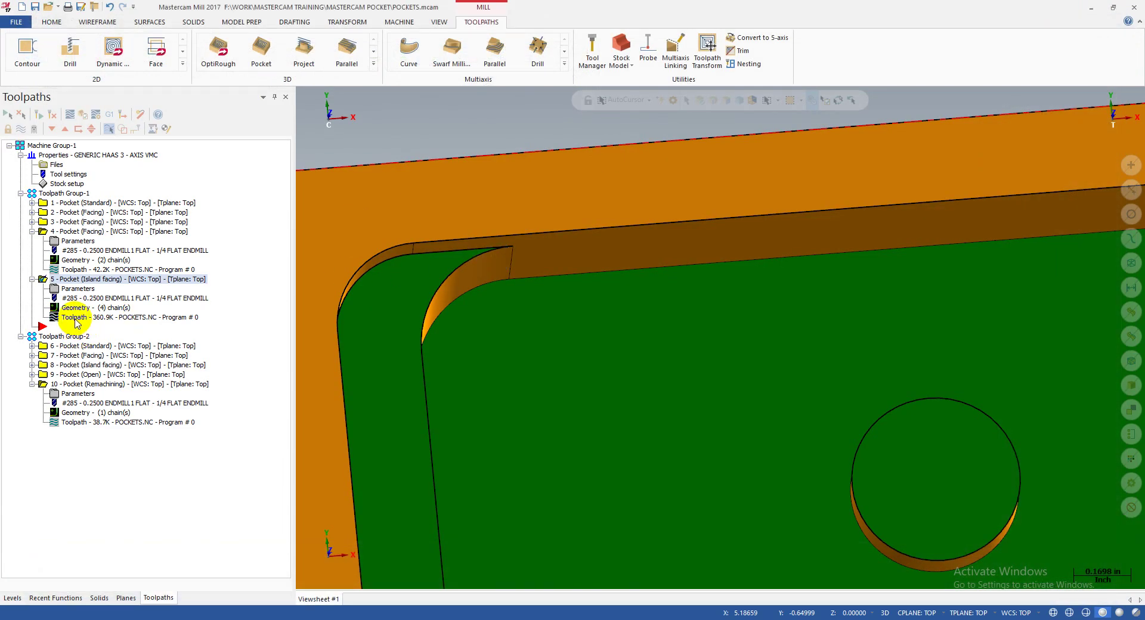
- Backplot most of the regenerated Island facing toolpath and examine its passes beside the side ledge's rounded corner
{"action": "left_click", "coordinate": [69, 114]}
{"action": "left_click_drag", "start_coordinate": [482, 103], "coordinate": [953, 102]}
{"action": "mouse_move", "coordinate": [471, 331]}
{"action": "middle_mouse_down"}
{"action": "mouse_move", "coordinate": [442, 348]}
{"action": "mouse_move", "coordinate": [464, 305]}
{"action": "middle_mouse_up"}
{"action": "scroll", "coordinate": [499, 263], "scroll_direction": "up", "scroll_amount": 2}
{"action": "middle_click_drag", "start_coordinate": [498, 263], "coordinate": [482, 243]}
{"action": "scroll", "coordinate": [482, 243], "scroll_direction": "up", "scroll_amount": 4}
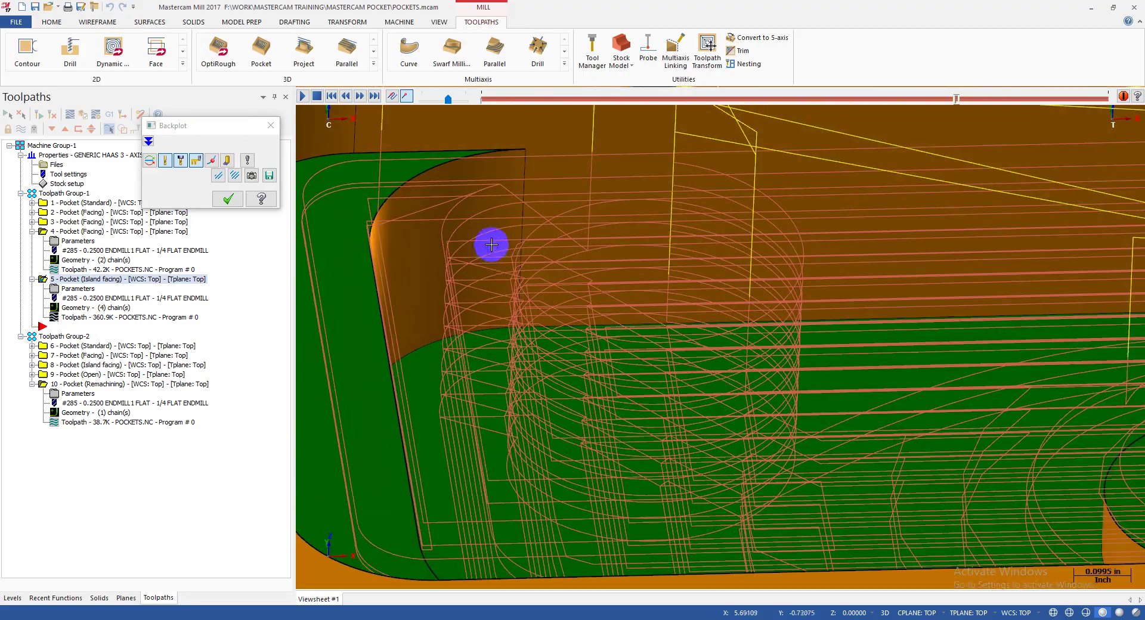
{"action": "scroll", "coordinate": [510, 188], "scroll_direction": "down", "scroll_amount": 2}
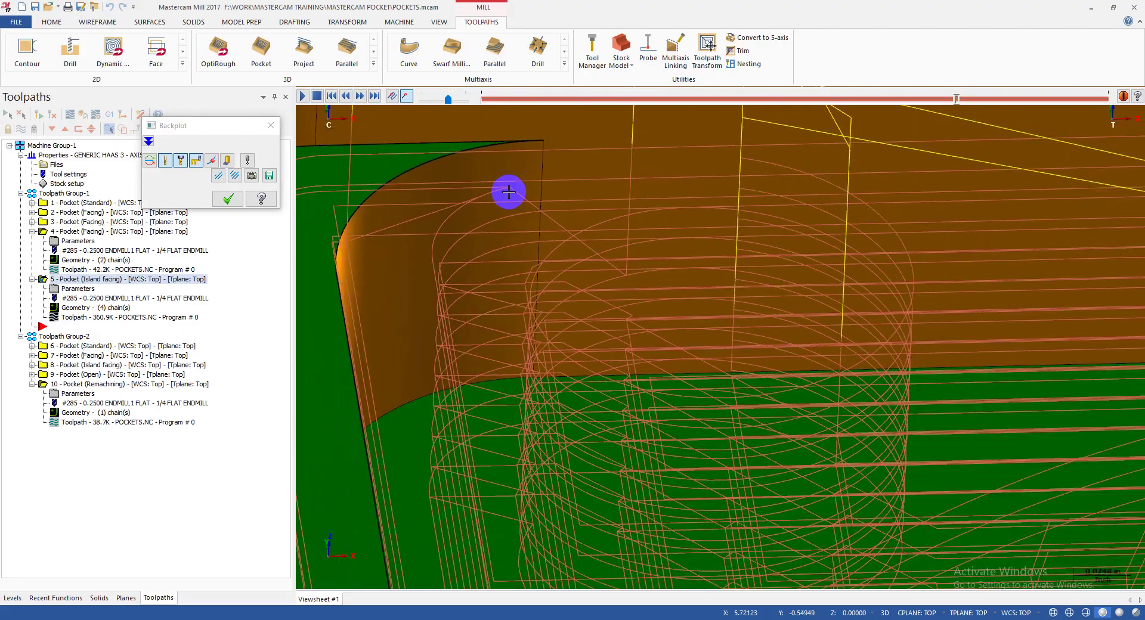
{"action": "scroll", "coordinate": [508, 186], "scroll_direction": "down", "scroll_amount": 1}
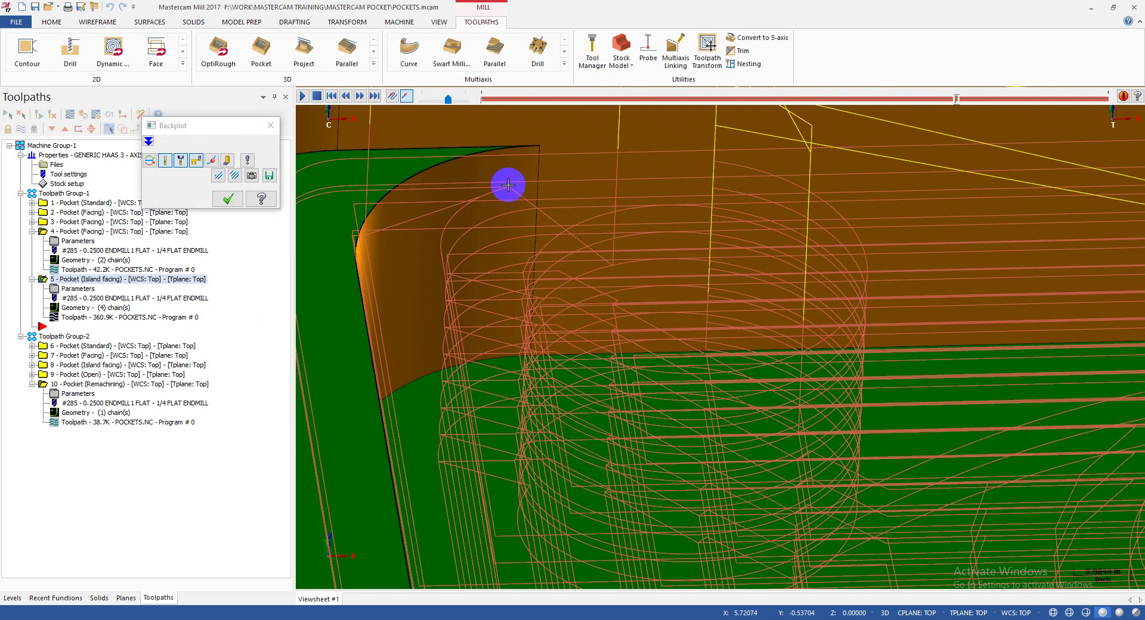
- Set the Island facing overlap distance to 0.15, regenerate the toolpath and backplot it around the side ledge's corner
{"action": "left_click", "coordinate": [86, 290]}
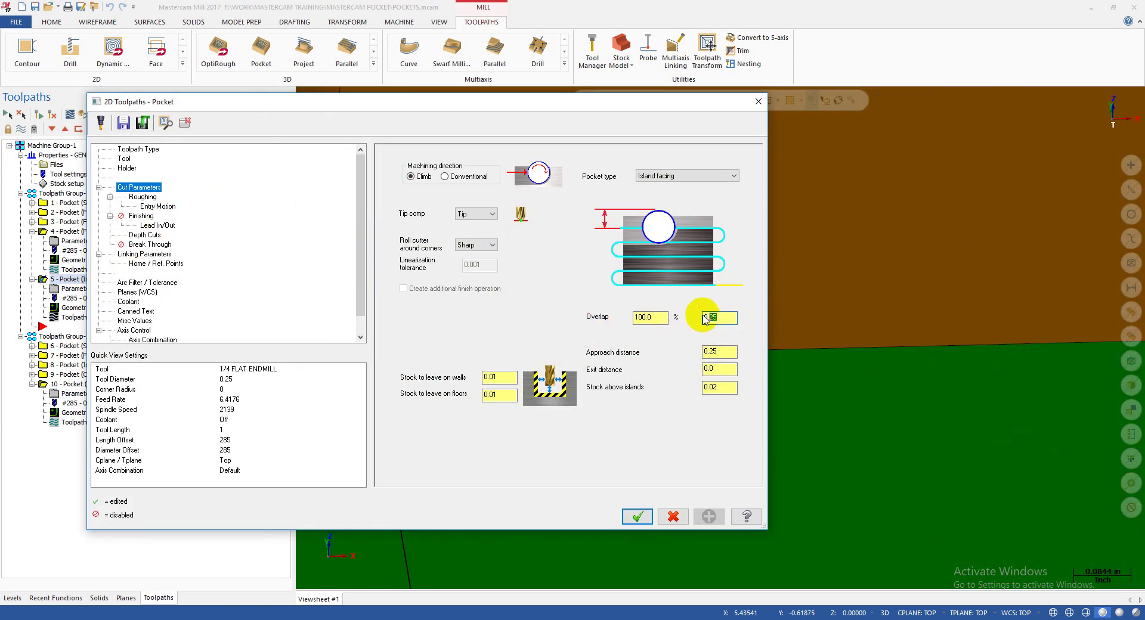
{"action": "left_click", "coordinate": [638, 516]}
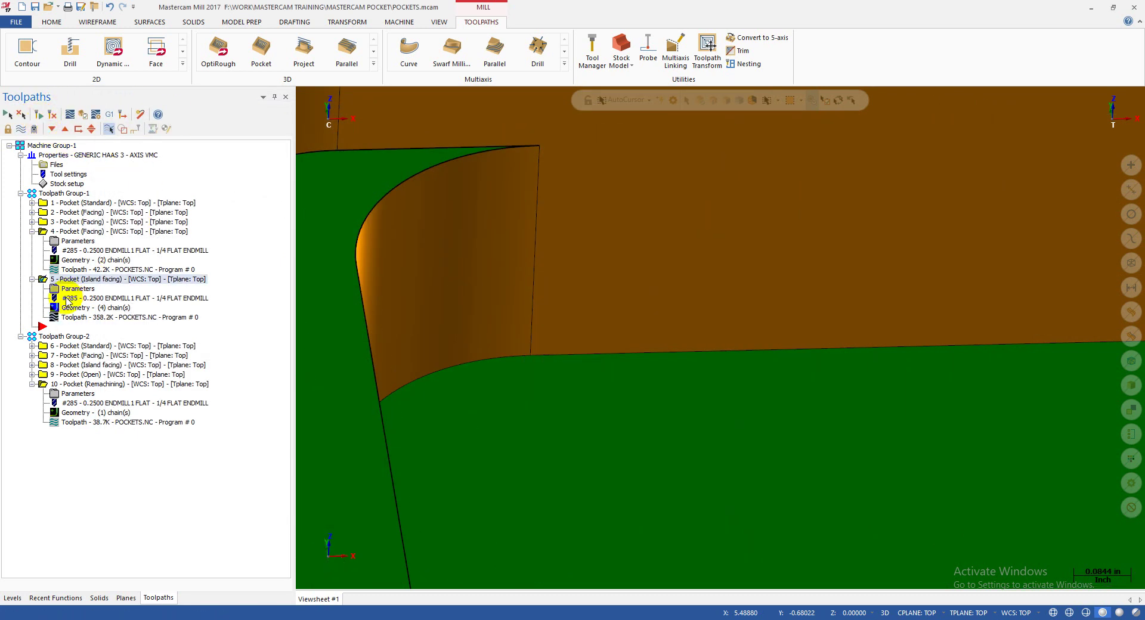
{"action": "left_click", "coordinate": [72, 318]}
{"action": "left_click_drag", "start_coordinate": [485, 98], "coordinate": [954, 99]}
{"action": "scroll", "coordinate": [463, 182], "scroll_direction": "up", "scroll_amount": 5}
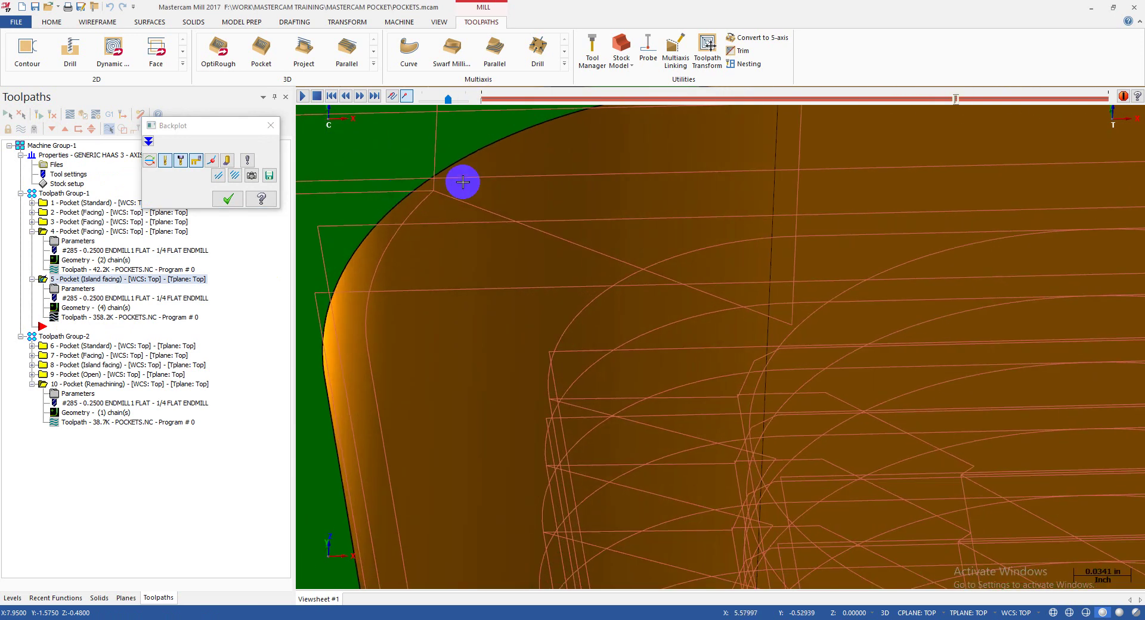
{"action": "scroll", "coordinate": [436, 191], "scroll_direction": "down", "scroll_amount": 3}
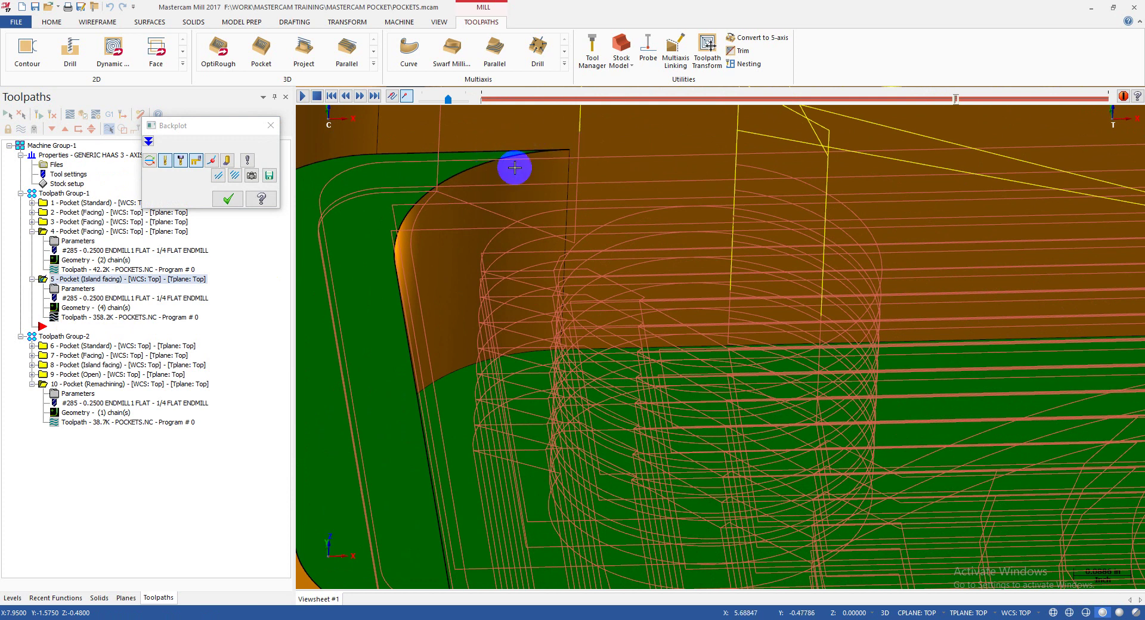
{"action": "left_click", "coordinate": [228, 198]}
- Compare the overlap setting in the cut parameters with the side ledge's corner on the part, and leave the parameters unchanged
{"action": "left_click", "coordinate": [77, 289]}
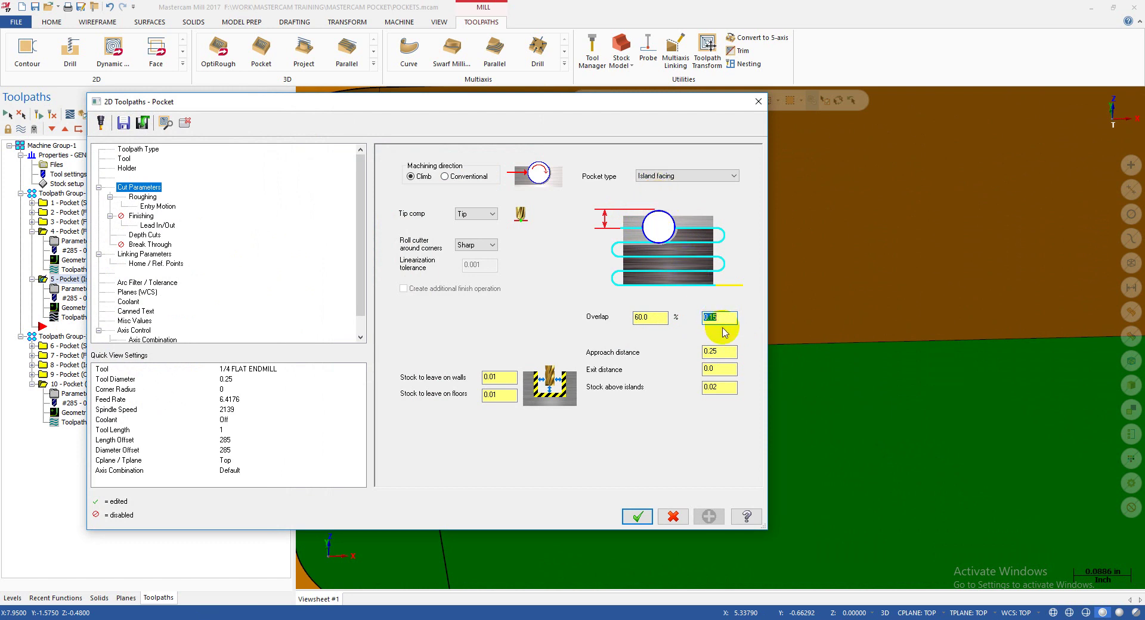
{"action": "left_click_drag", "start_coordinate": [660, 100], "coordinate": [780, 385]}
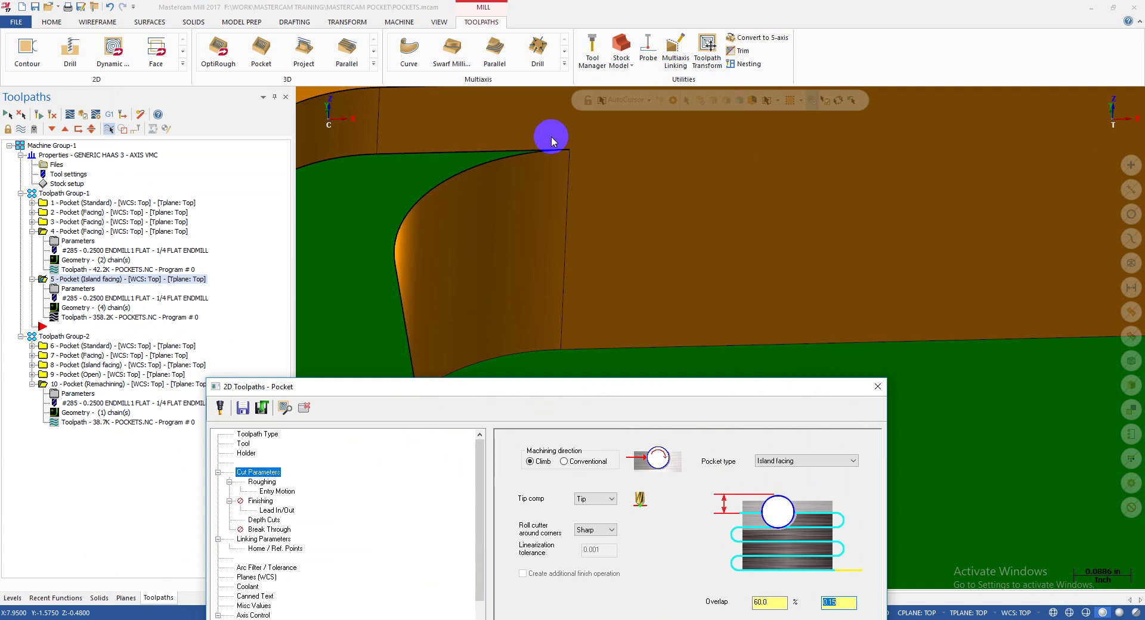
{"action": "left_click_drag", "start_coordinate": [851, 393], "coordinate": [783, 212]}
{"action": "left_click", "coordinate": [806, 209]}
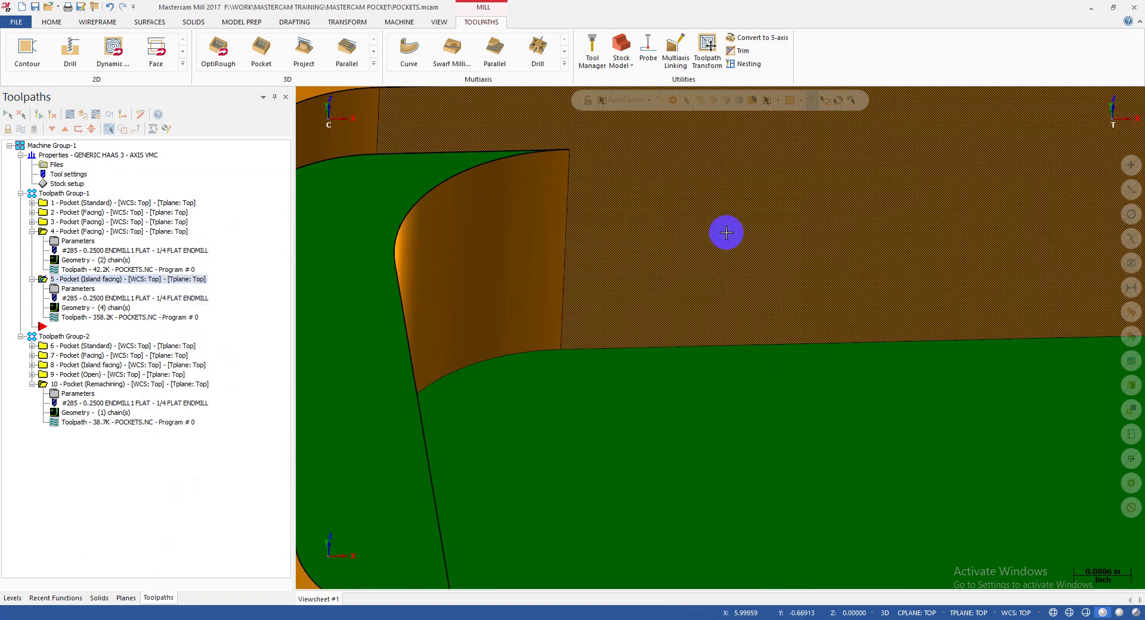
- Collapse operation 4 in the toolpath list and bring the whole ISLAND FACING part into view
{"action": "scroll", "coordinate": [726, 234], "scroll_direction": "down", "scroll_amount": 3}
{"action": "scroll", "coordinate": [695, 238], "scroll_direction": "down", "scroll_amount": 2}
{"action": "left_click", "coordinate": [31, 232]}
{"action": "scroll", "coordinate": [450, 288], "scroll_direction": "down", "scroll_amount": 5}
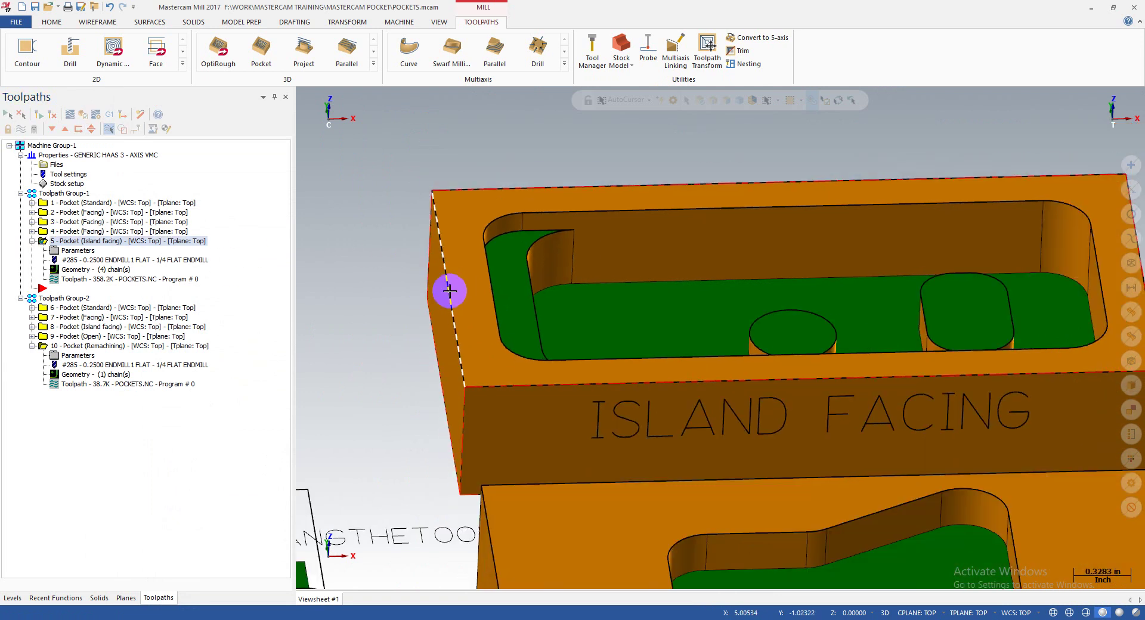
- Examine both islands and the side ledge of the ISLAND FACING part from several angles
{"action": "middle_click_drag", "start_coordinate": [493, 322], "coordinate": [739, 319]}
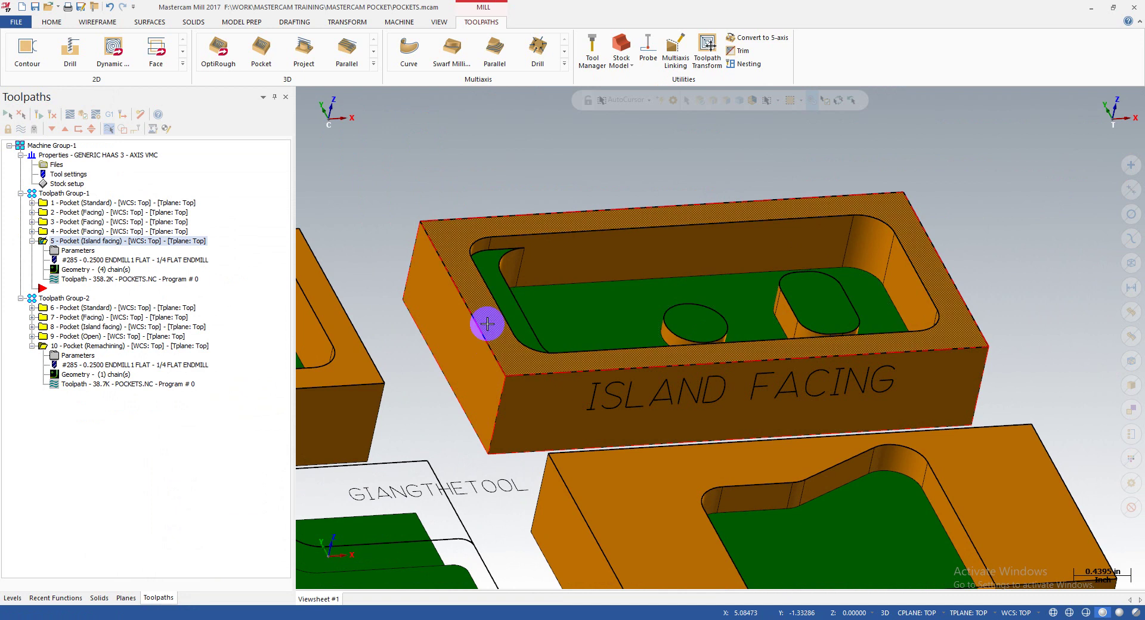
{"action": "scroll", "coordinate": [796, 333], "scroll_direction": "up", "scroll_amount": 1}
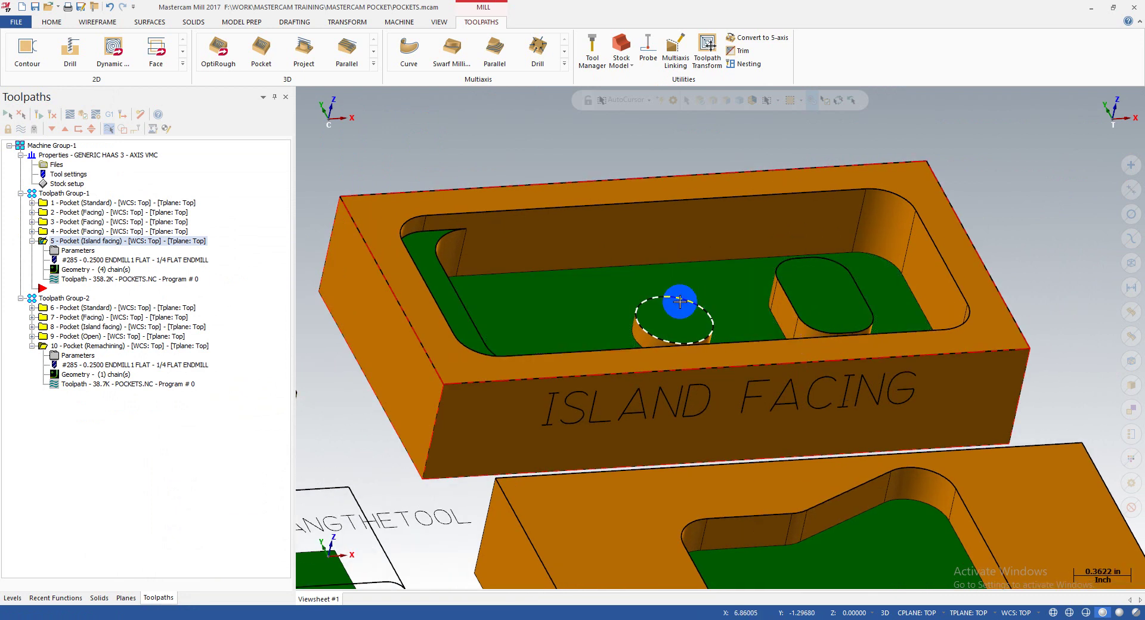
{"action": "scroll", "coordinate": [787, 347], "scroll_direction": "up", "scroll_amount": 3}
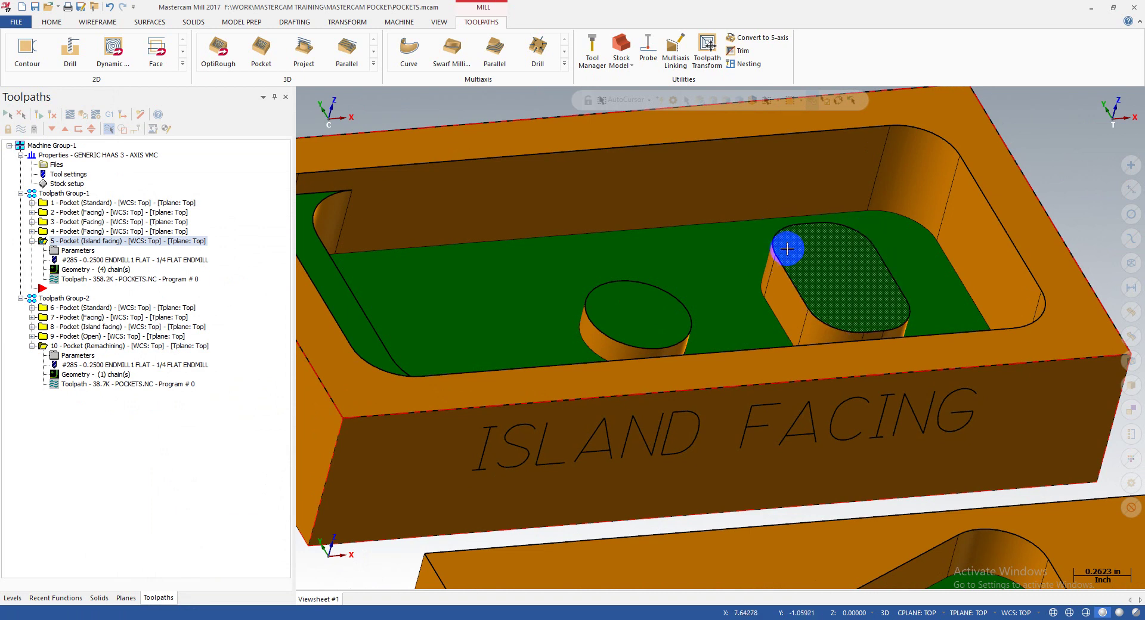
{"action": "scroll", "coordinate": [829, 256], "scroll_direction": "down", "scroll_amount": 1}
{"action": "mouse_move", "coordinate": [810, 271]}
{"action": "middle_mouse_down"}
{"action": "mouse_move", "coordinate": [888, 256]}
{"action": "mouse_move", "coordinate": [940, 266]}
{"action": "mouse_move", "coordinate": [950, 281]}
{"action": "mouse_move", "coordinate": [825, 259]}
{"action": "mouse_move", "coordinate": [609, 279]}
{"action": "middle_mouse_up"}
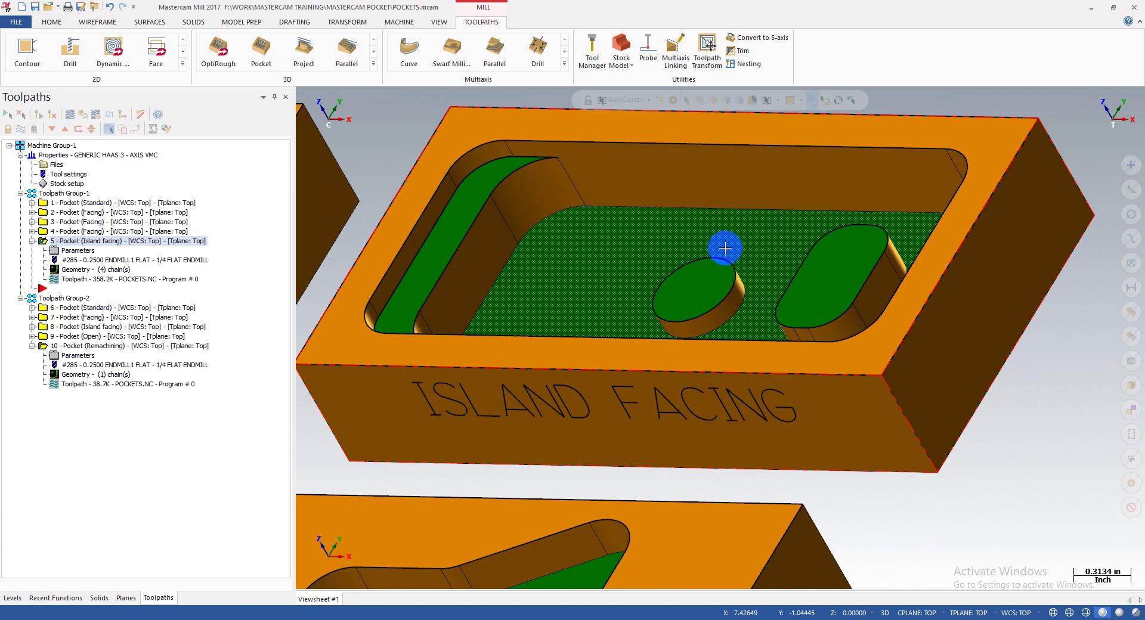
{"action": "middle_click_drag", "start_coordinate": [657, 291], "coordinate": [859, 256]}
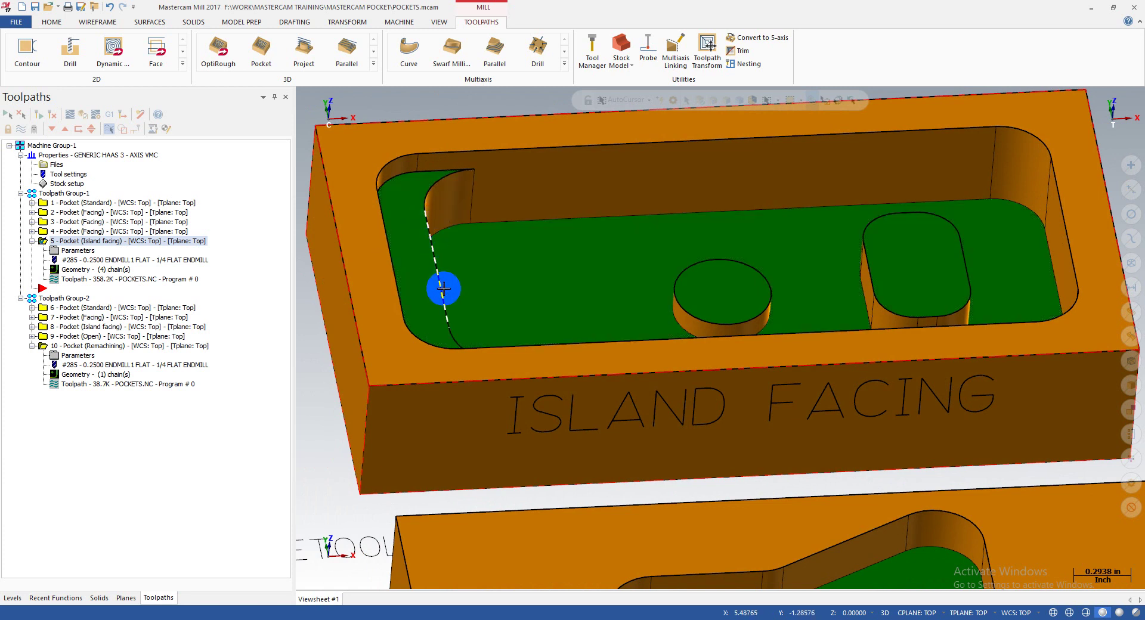
- Compare the ISLAND FACING part with the neighbouring STANDARD, FACING and OPEN pocket parts
{"action": "scroll", "coordinate": [501, 207], "scroll_direction": "down", "scroll_amount": 5}
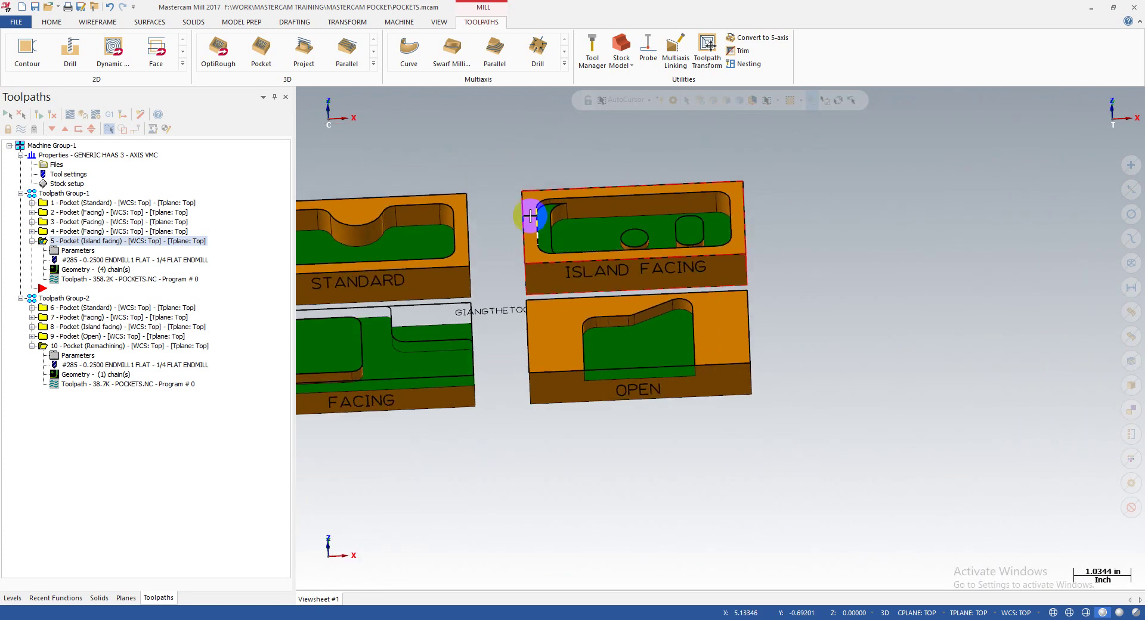
{"action": "scroll", "coordinate": [531, 217], "scroll_direction": "up", "scroll_amount": 1}
{"action": "middle_click_drag", "start_coordinate": [530, 216], "coordinate": [608, 224]}
{"action": "scroll", "coordinate": [607, 242], "scroll_direction": "down", "scroll_amount": 3}
{"action": "scroll", "coordinate": [674, 249], "scroll_direction": "up", "scroll_amount": 2}
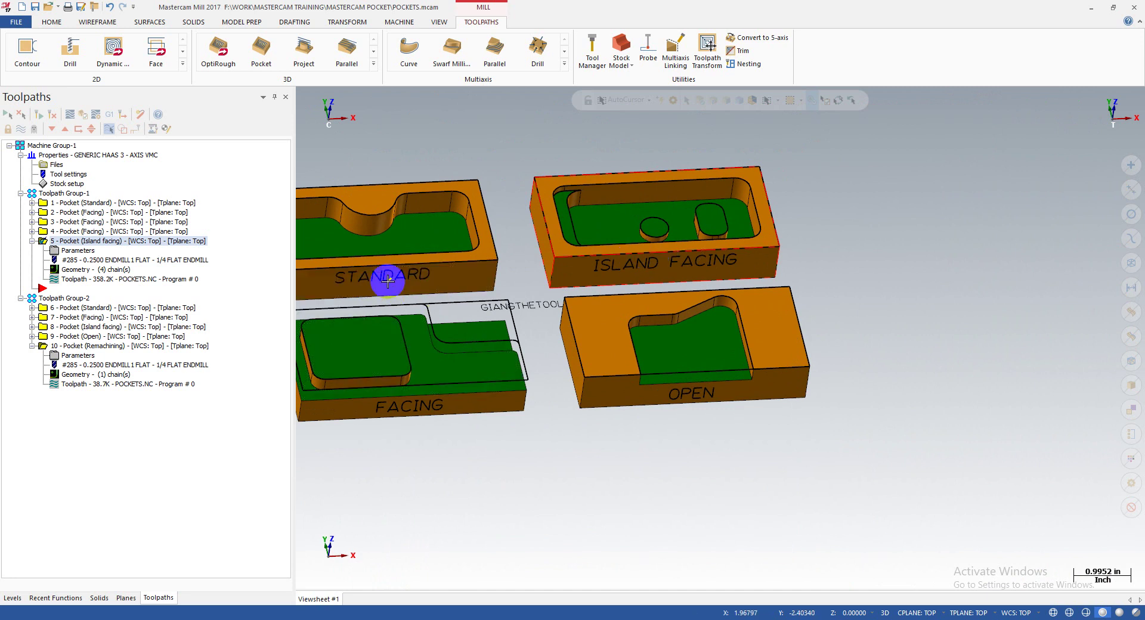
{"action": "scroll", "coordinate": [696, 324], "scroll_direction": "up", "scroll_amount": 2}
- Examine the OPEN part's pocket shape and its open side at the front edge
{"action": "mouse_move", "coordinate": [696, 324]}
{"action": "middle_mouse_down"}
{"action": "mouse_move", "coordinate": [665, 306]}
{"action": "mouse_move", "coordinate": [713, 329]}
{"action": "mouse_move", "coordinate": [699, 401]}
{"action": "middle_mouse_up"}
{"action": "scroll", "coordinate": [760, 371], "scroll_direction": "down", "scroll_amount": 2}
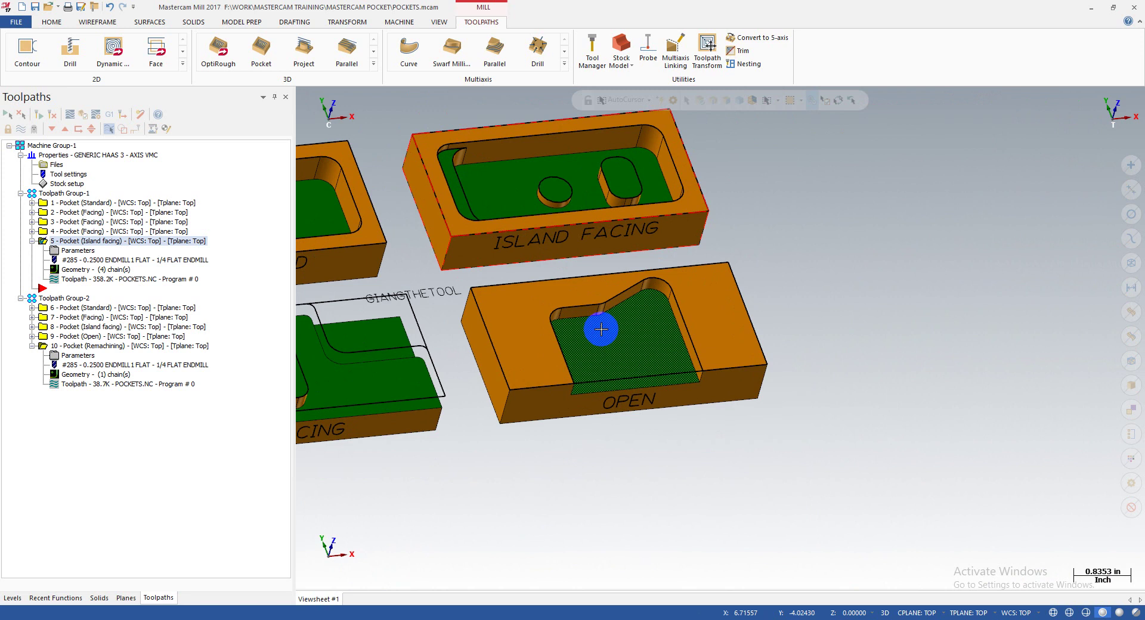
{"action": "middle_click_drag", "start_coordinate": [700, 314], "coordinate": [546, 338]}
{"action": "mouse_move", "coordinate": [634, 354]}
{"action": "middle_mouse_down"}
{"action": "mouse_move", "coordinate": [686, 327]}
{"action": "mouse_move", "coordinate": [674, 340]}
{"action": "mouse_move", "coordinate": [738, 320]}
{"action": "mouse_move", "coordinate": [660, 332]}
{"action": "mouse_move", "coordinate": [717, 329]}
{"action": "middle_mouse_up"}
{"action": "scroll", "coordinate": [717, 330], "scroll_direction": "up", "scroll_amount": 3}
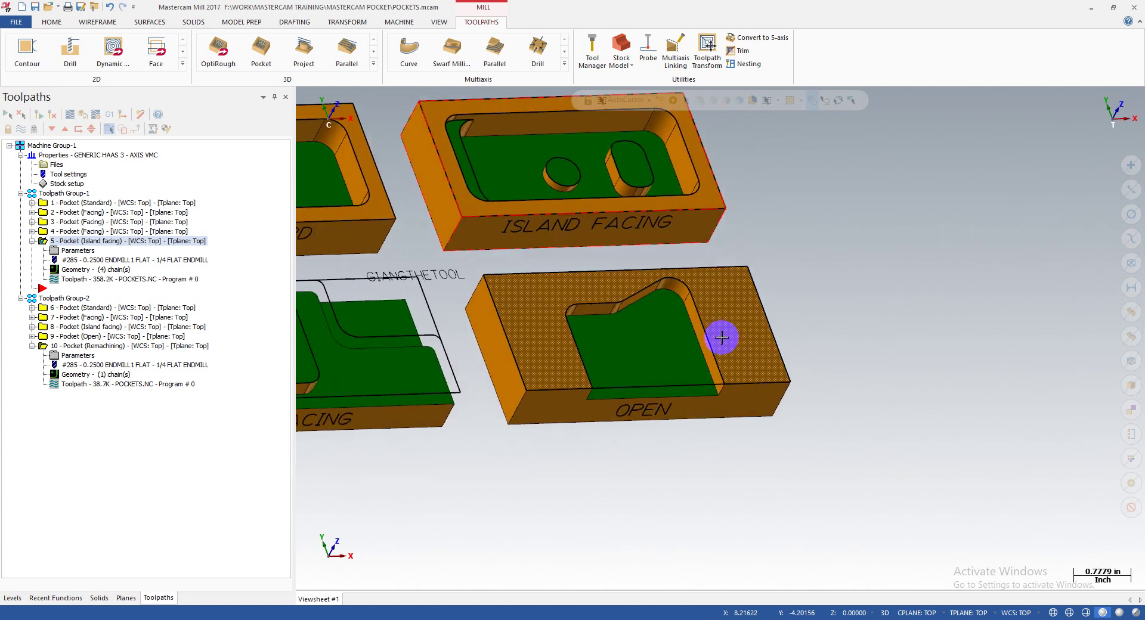
{"action": "middle_click_drag", "start_coordinate": [654, 371], "coordinate": [704, 355]}
{"action": "mouse_move", "coordinate": [546, 327]}
{"action": "middle_mouse_down"}
{"action": "mouse_move", "coordinate": [529, 332]}
{"action": "mouse_move", "coordinate": [547, 362]}
{"action": "mouse_move", "coordinate": [606, 388]}
{"action": "mouse_move", "coordinate": [567, 395]}
{"action": "mouse_move", "coordinate": [724, 326]}
{"action": "mouse_move", "coordinate": [592, 386]}
{"action": "middle_mouse_up"}
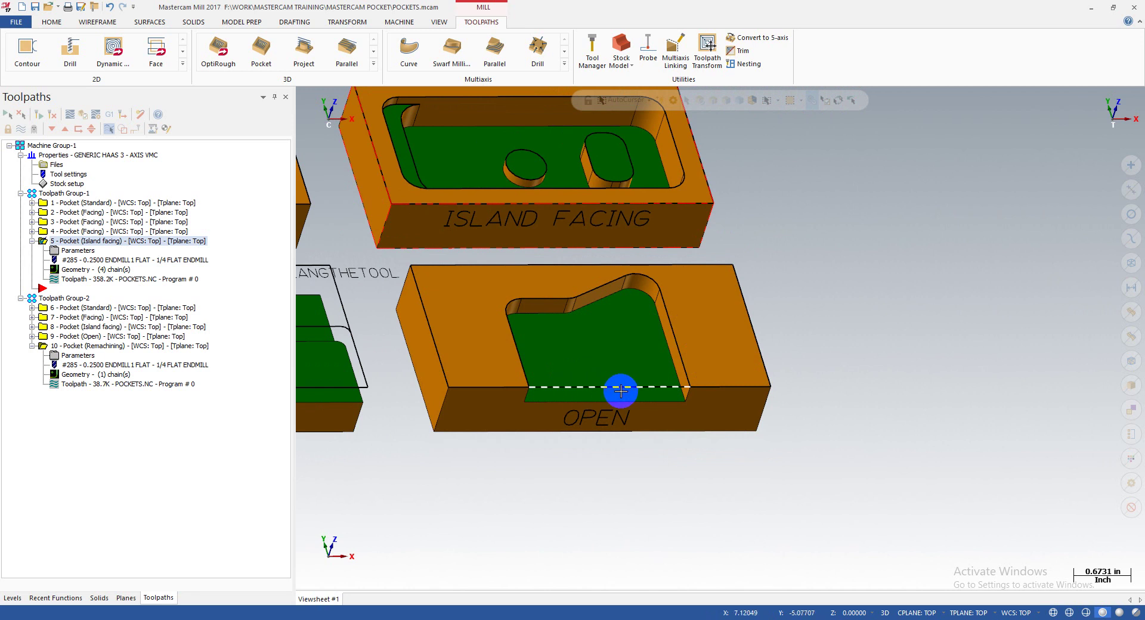
{"action": "scroll", "coordinate": [670, 388], "scroll_direction": "down", "scroll_amount": 2}
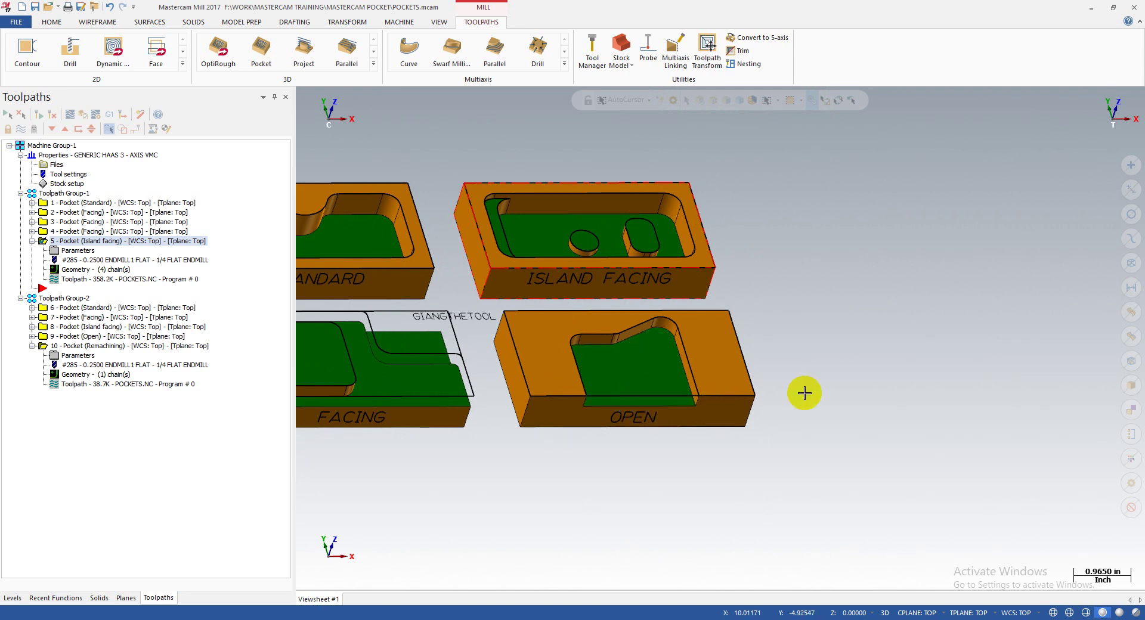
- Compare the OPEN part's pocket and its open front edge with the stepped corner of the FACING part
{"action": "scroll", "coordinate": [803, 392], "scroll_direction": "down", "scroll_amount": 2}
{"action": "scroll", "coordinate": [370, 388], "scroll_direction": "up", "scroll_amount": 5}
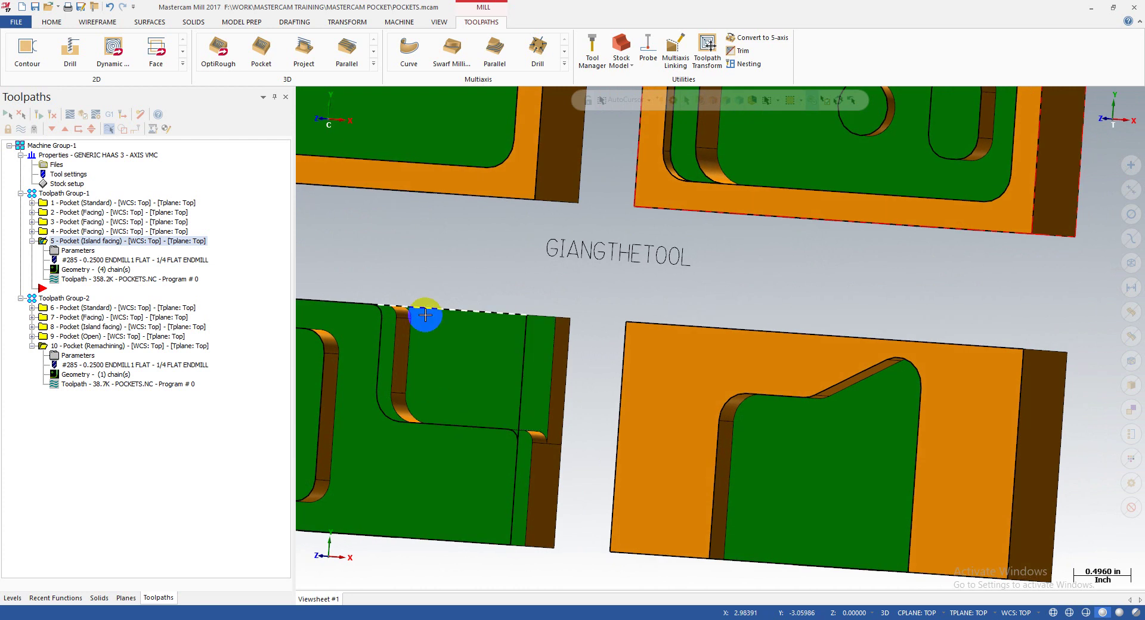
{"action": "middle_click_drag", "start_coordinate": [422, 319], "coordinate": [460, 332]}
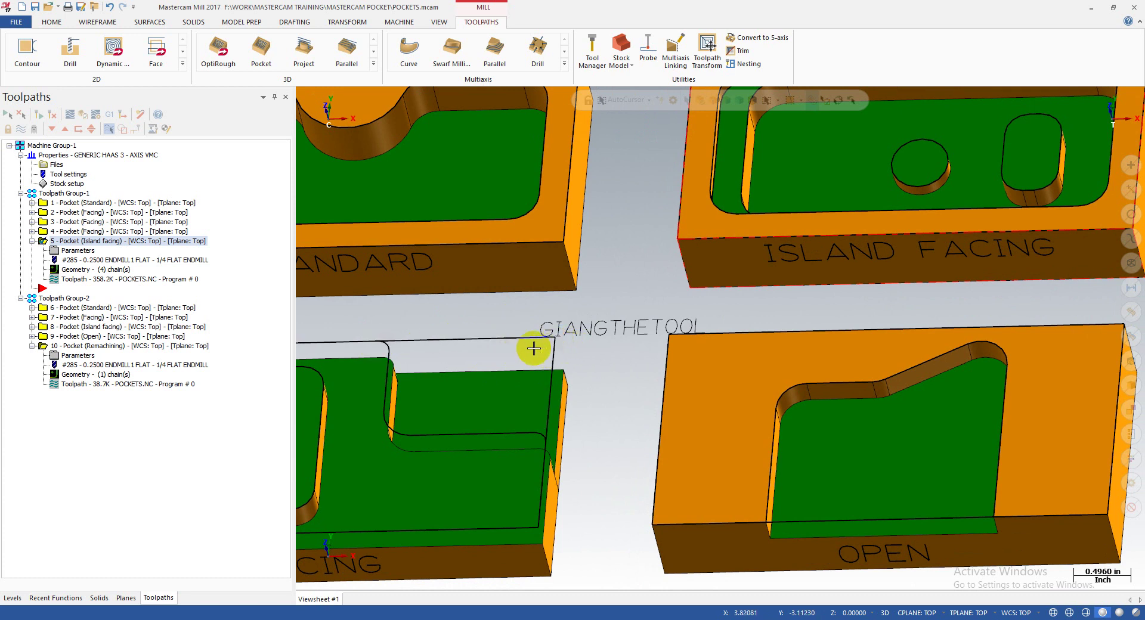
{"action": "scroll", "coordinate": [534, 349], "scroll_direction": "down", "scroll_amount": 3}
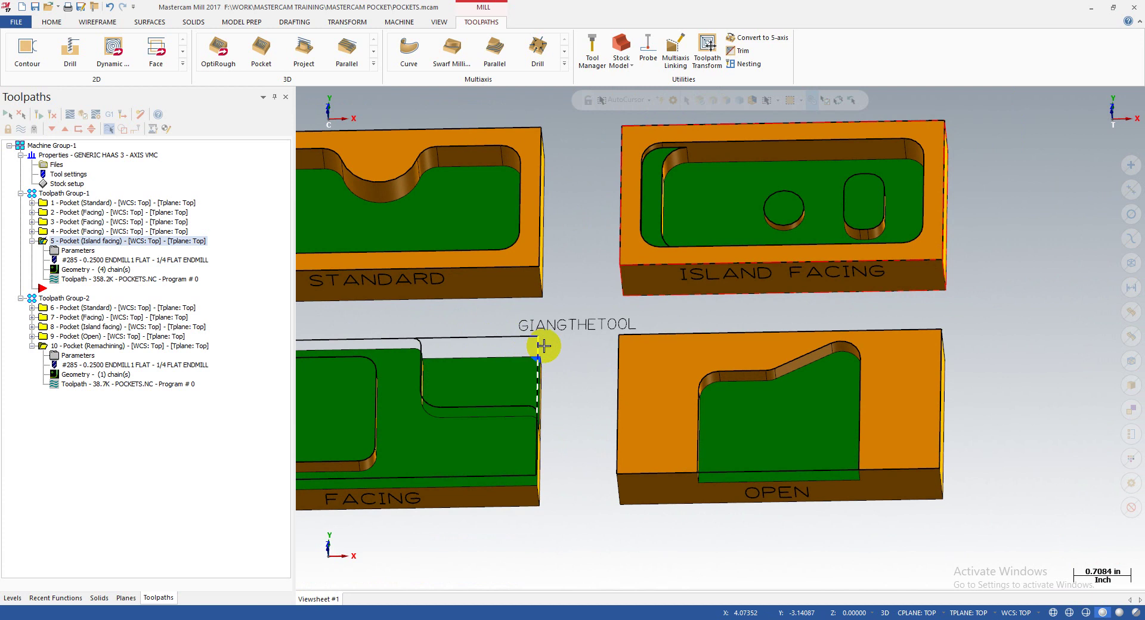
{"action": "scroll", "coordinate": [534, 348], "scroll_direction": "down", "scroll_amount": 5}
{"action": "middle_click_drag", "start_coordinate": [541, 358], "coordinate": [588, 362]}
{"action": "scroll", "coordinate": [761, 401], "scroll_direction": "up", "scroll_amount": 8}
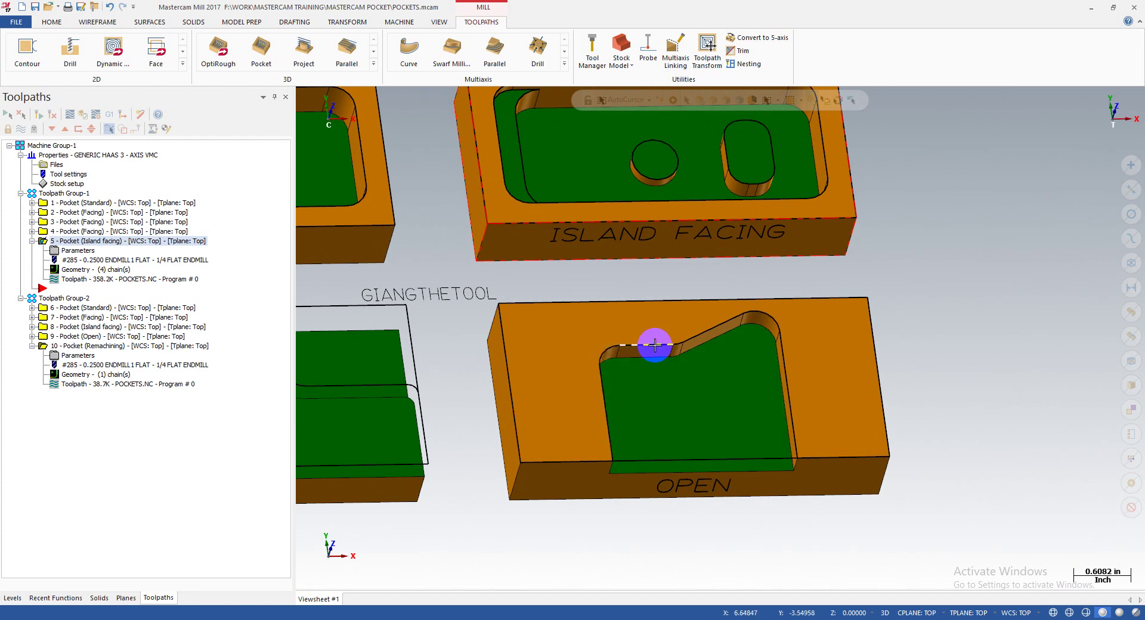
{"action": "middle_click_drag", "start_coordinate": [715, 434], "coordinate": [697, 449]}
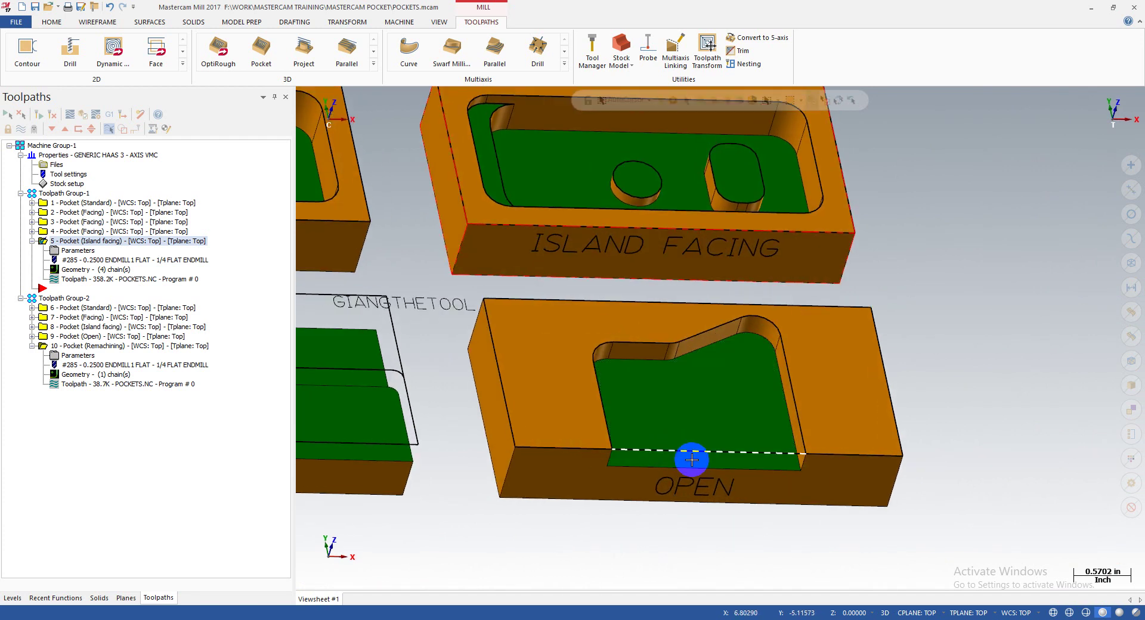
{"action": "scroll", "coordinate": [718, 452], "scroll_direction": "down", "scroll_amount": 4}
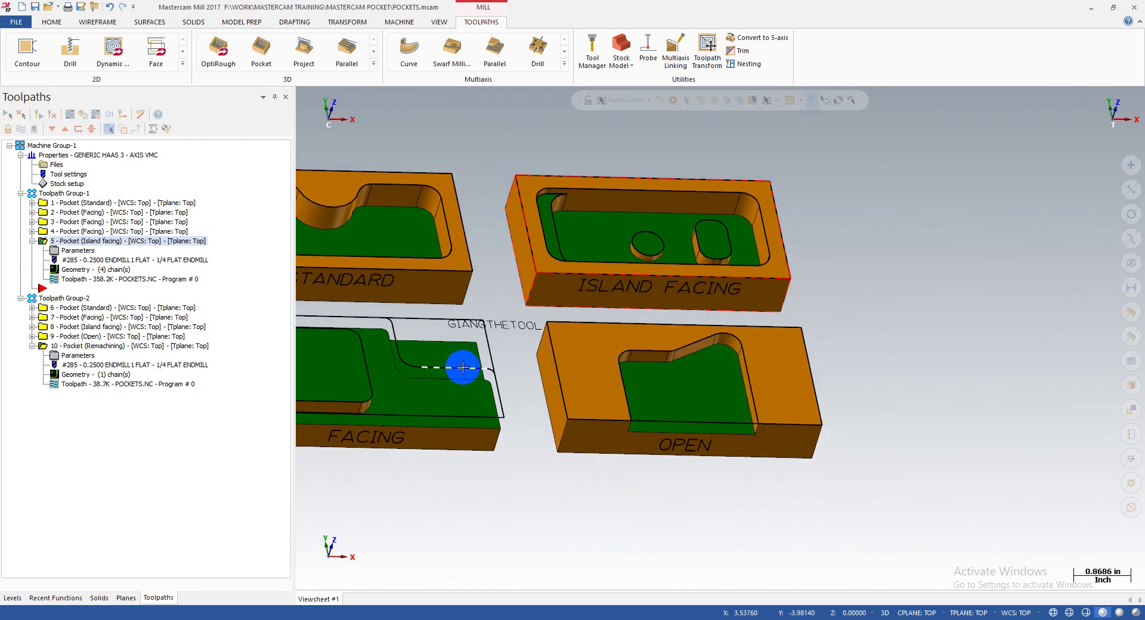
{"action": "key", "text": "alt+1"}
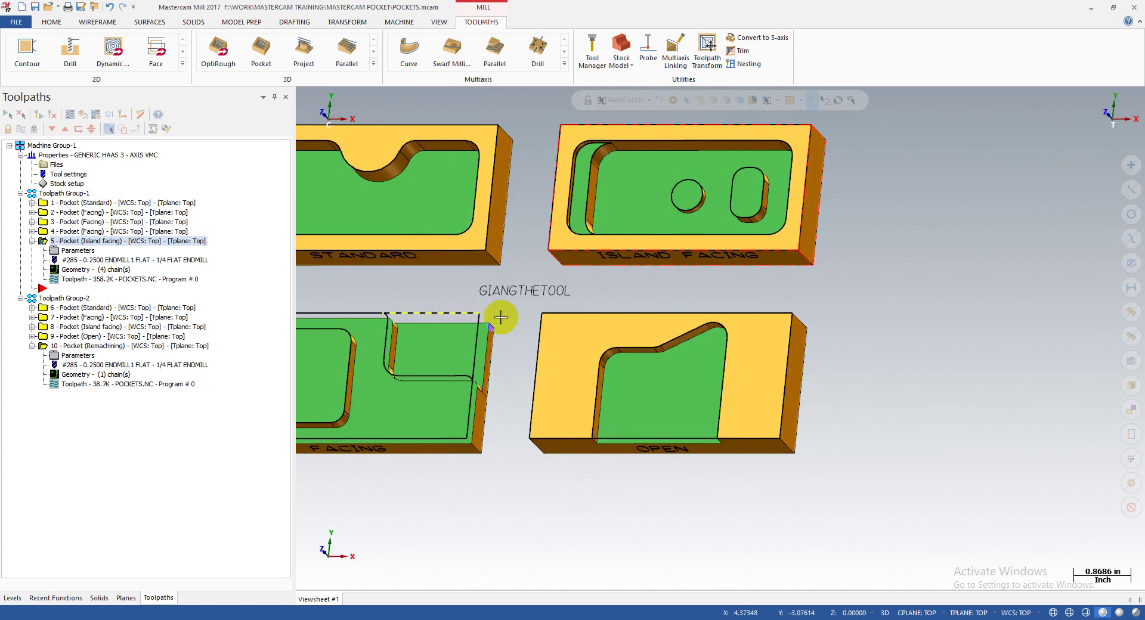
{"action": "mouse_move", "coordinate": [478, 327]}
{"action": "middle_mouse_down"}
{"action": "mouse_move", "coordinate": [473, 378]}
{"action": "mouse_move", "coordinate": [539, 360]}
{"action": "mouse_move", "coordinate": [557, 368]}
{"action": "mouse_move", "coordinate": [521, 403]}
{"action": "mouse_move", "coordinate": [542, 376]}
{"action": "middle_mouse_up"}
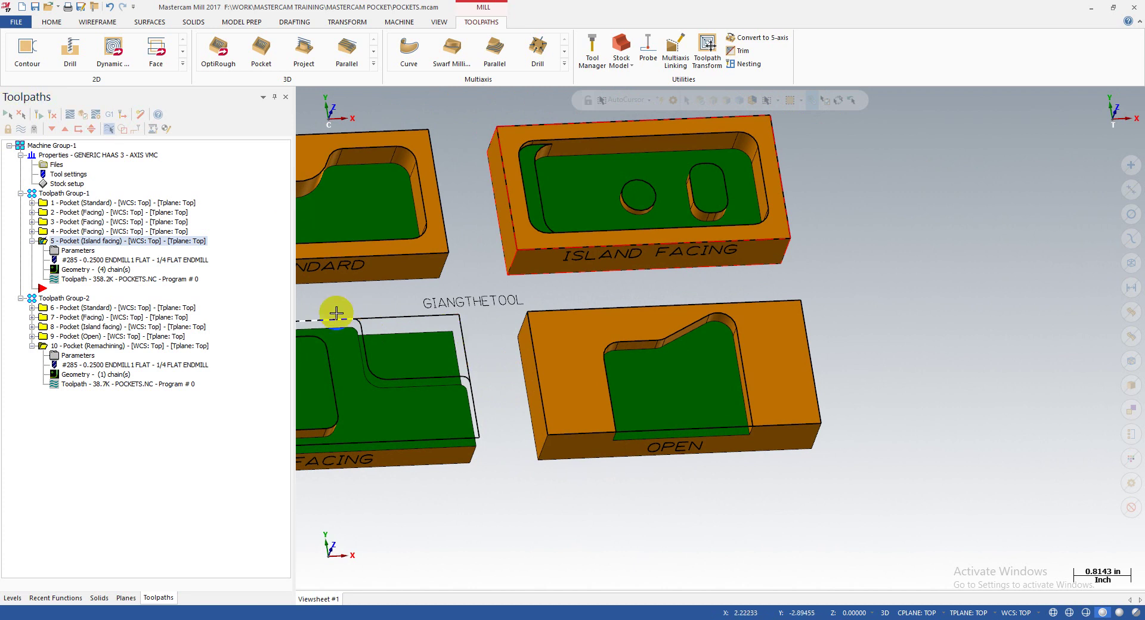
{"action": "scroll", "coordinate": [772, 409], "scroll_direction": "up", "scroll_amount": 3}
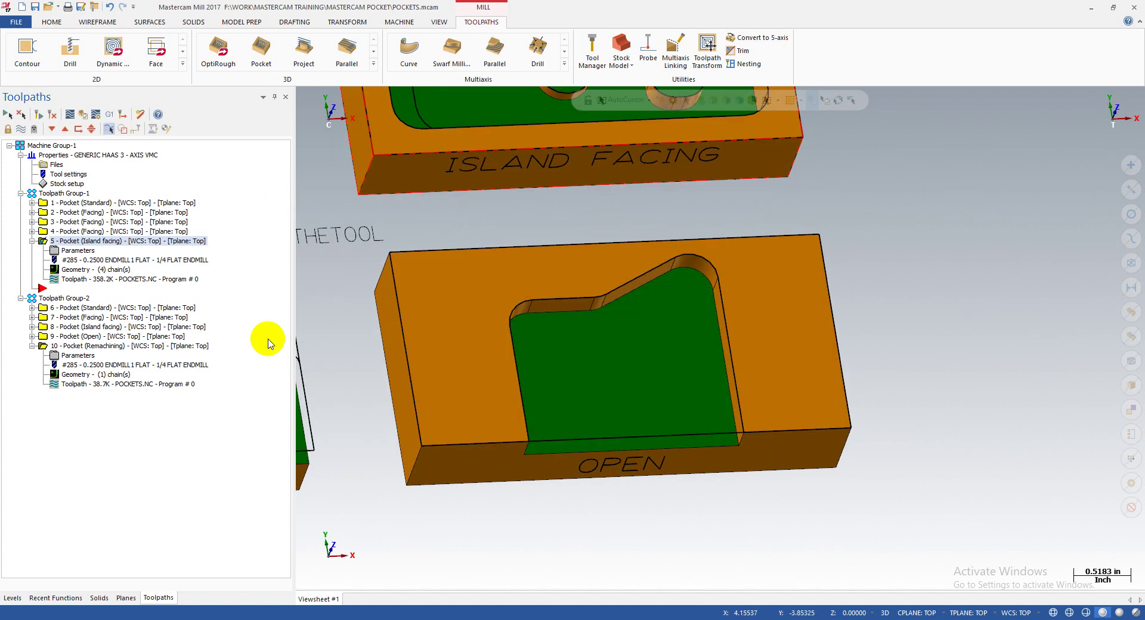
- Display the toolpath of the existing operation 9, Pocket (Open), on the OPEN part
{"action": "left_click", "coordinate": [91, 336]}
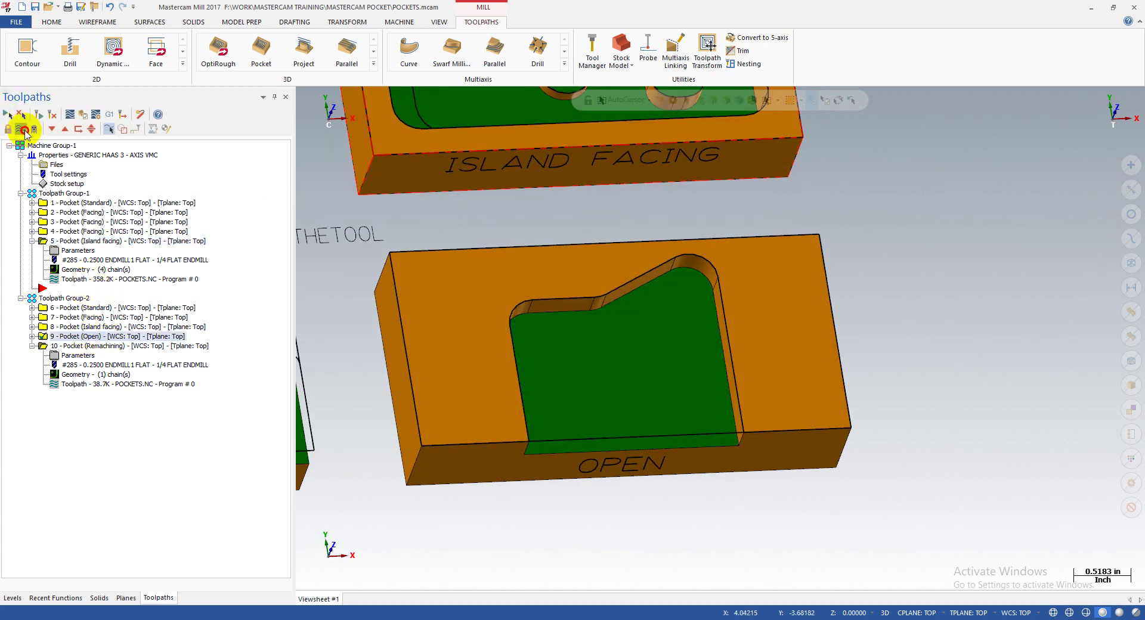
{"action": "left_click", "coordinate": [82, 344]}
{"action": "left_click", "coordinate": [72, 335]}
{"action": "left_click", "coordinate": [21, 129]}
{"action": "left_click", "coordinate": [89, 346]}
{"action": "left_click", "coordinate": [90, 336]}
{"action": "scroll", "coordinate": [677, 346], "scroll_direction": "down", "scroll_amount": 2}
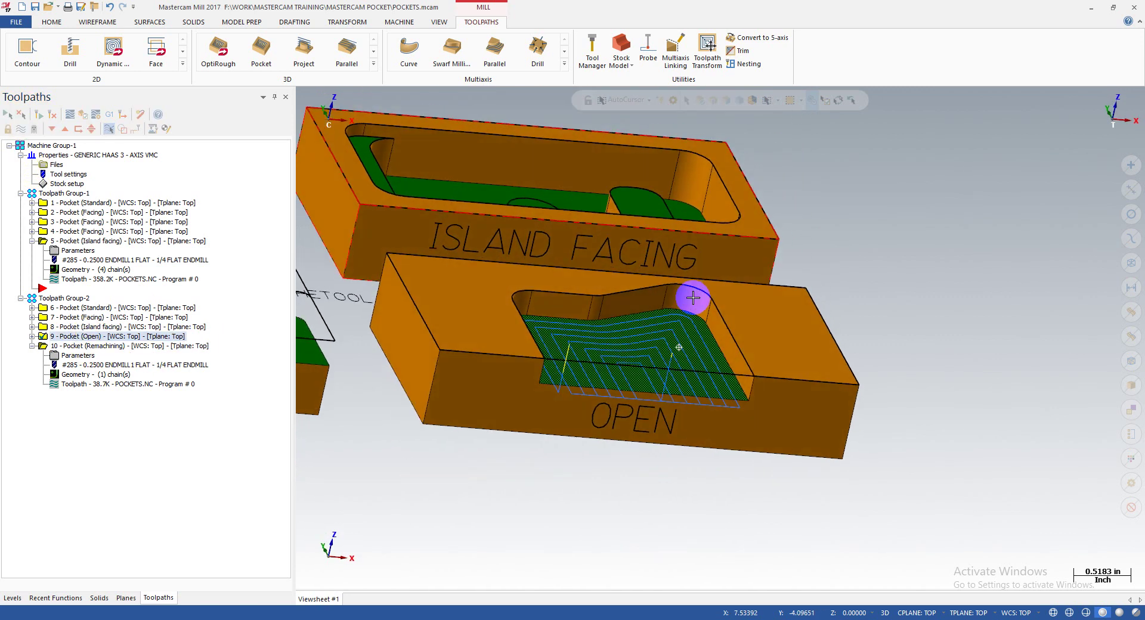
- Examine the displayed Open pocket toolpath along the pocket walls and at the open front edge
{"action": "scroll", "coordinate": [690, 302], "scroll_direction": "up", "scroll_amount": 4}
{"action": "middle_click_drag", "start_coordinate": [671, 414], "coordinate": [685, 475]}
{"action": "scroll", "coordinate": [645, 434], "scroll_direction": "down", "scroll_amount": 5}
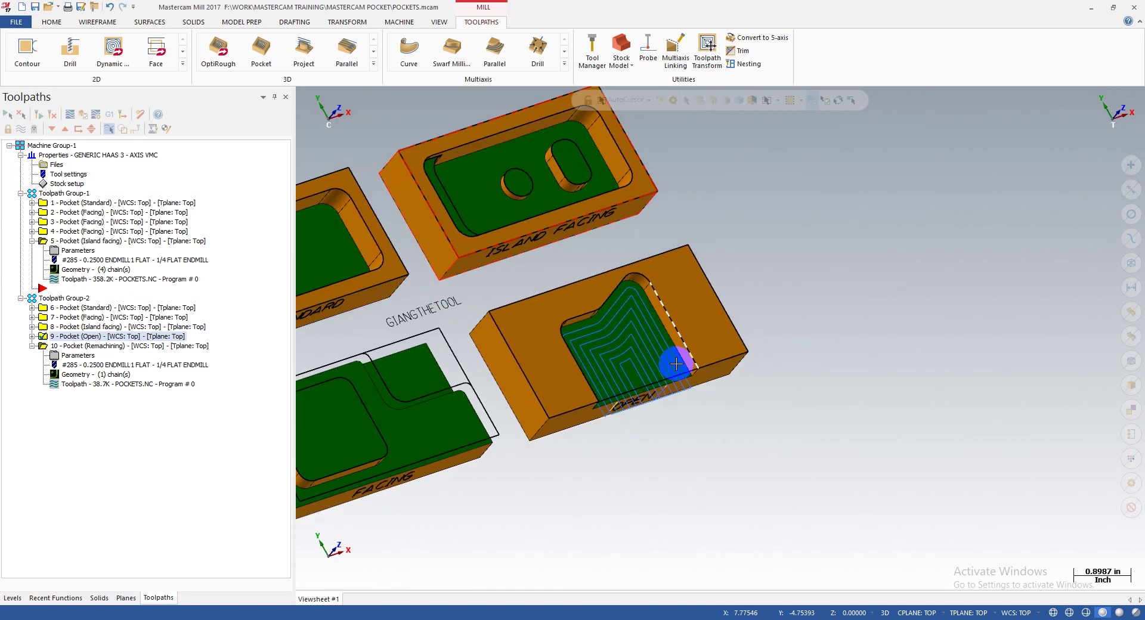
{"action": "scroll", "coordinate": [721, 400], "scroll_direction": "up", "scroll_amount": 4}
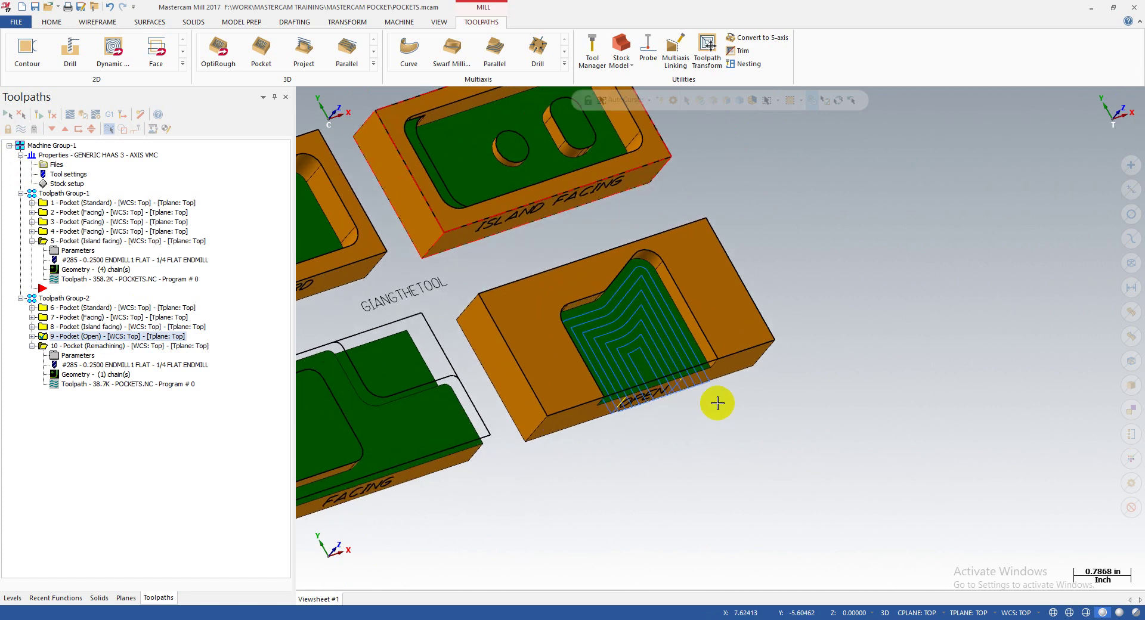
{"action": "middle_click_drag", "start_coordinate": [614, 359], "coordinate": [618, 362]}
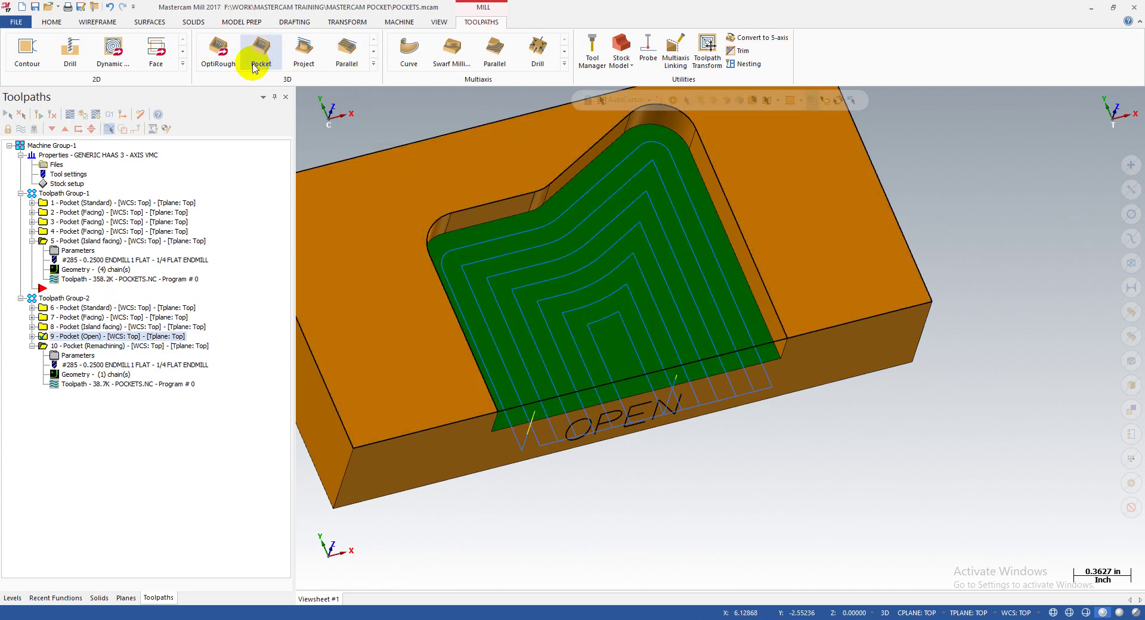
- Start a new 2D Pocket toolpath for the OPEN part
{"action": "left_click", "coordinate": [182, 64]}
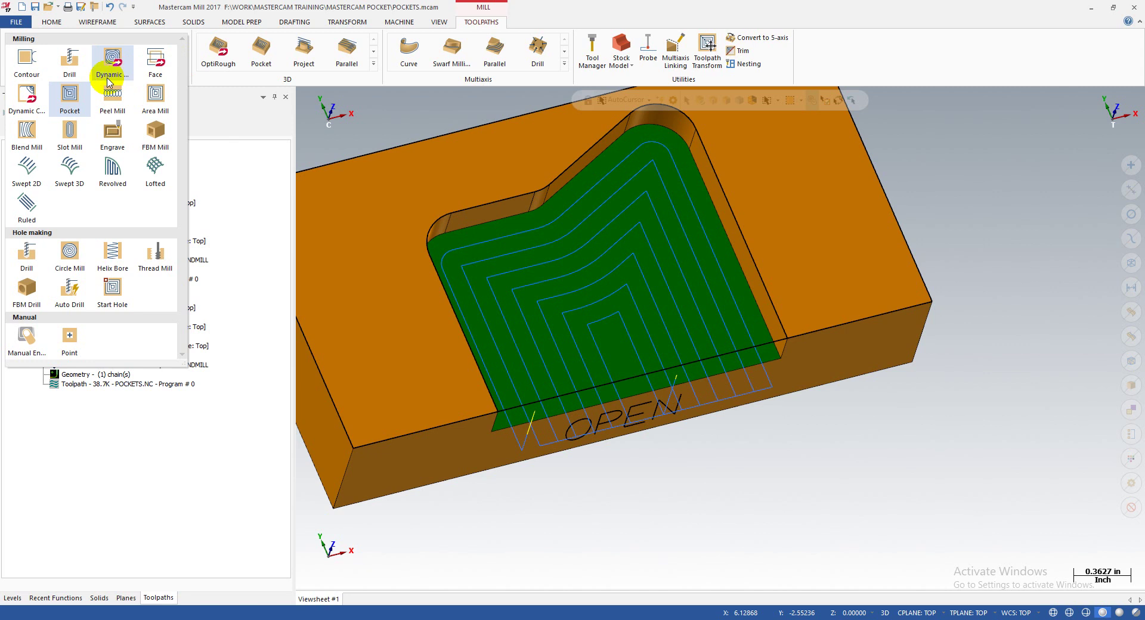
{"action": "left_click", "coordinate": [68, 98]}
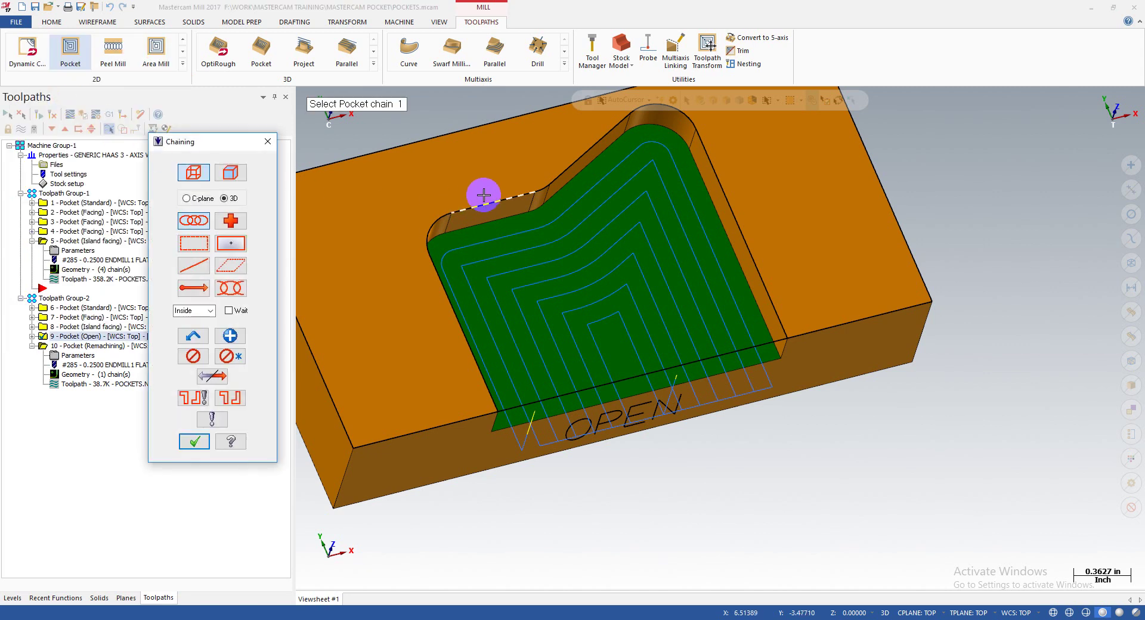
{"action": "scroll", "coordinate": [660, 237], "scroll_direction": "down", "scroll_amount": 3}
{"action": "scroll", "coordinate": [720, 209], "scroll_direction": "up", "scroll_amount": 2}
{"action": "scroll", "coordinate": [720, 210], "scroll_direction": "up", "scroll_amount": 2}
{"action": "scroll", "coordinate": [660, 222], "scroll_direction": "down", "scroll_amount": 4}
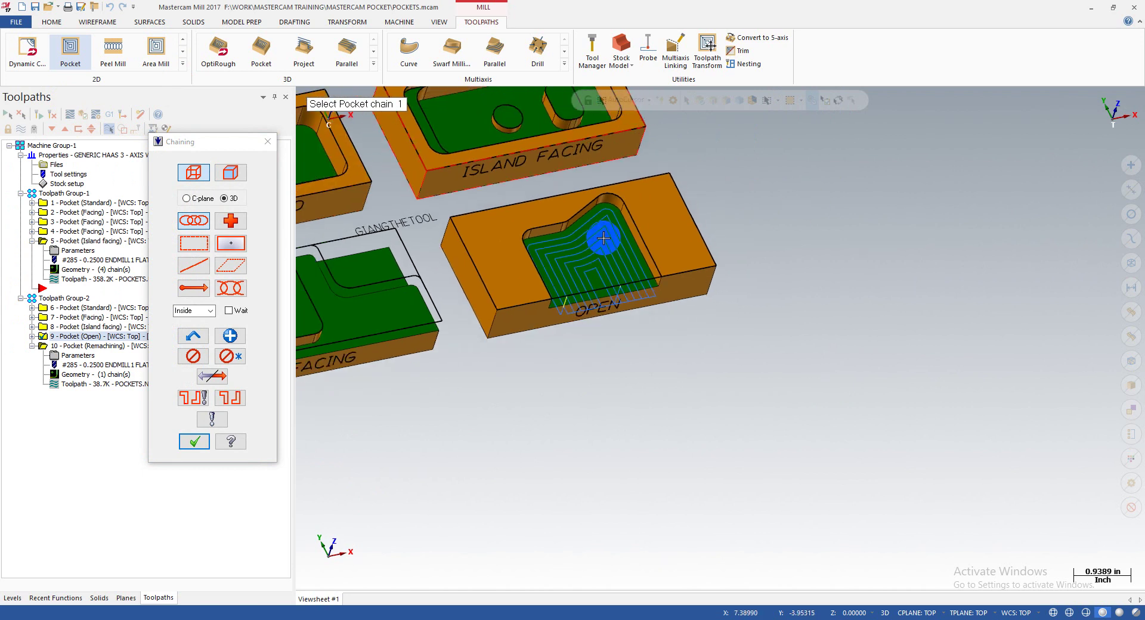
{"action": "scroll", "coordinate": [604, 238], "scroll_direction": "up", "scroll_amount": 2}
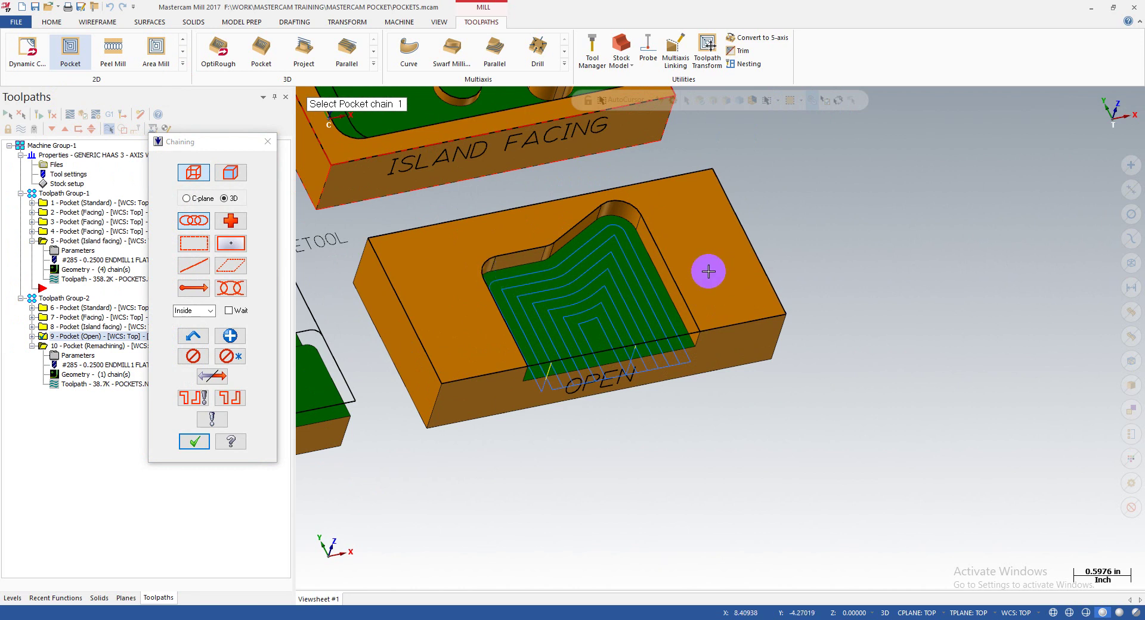
{"action": "left_click", "coordinate": [685, 281]}
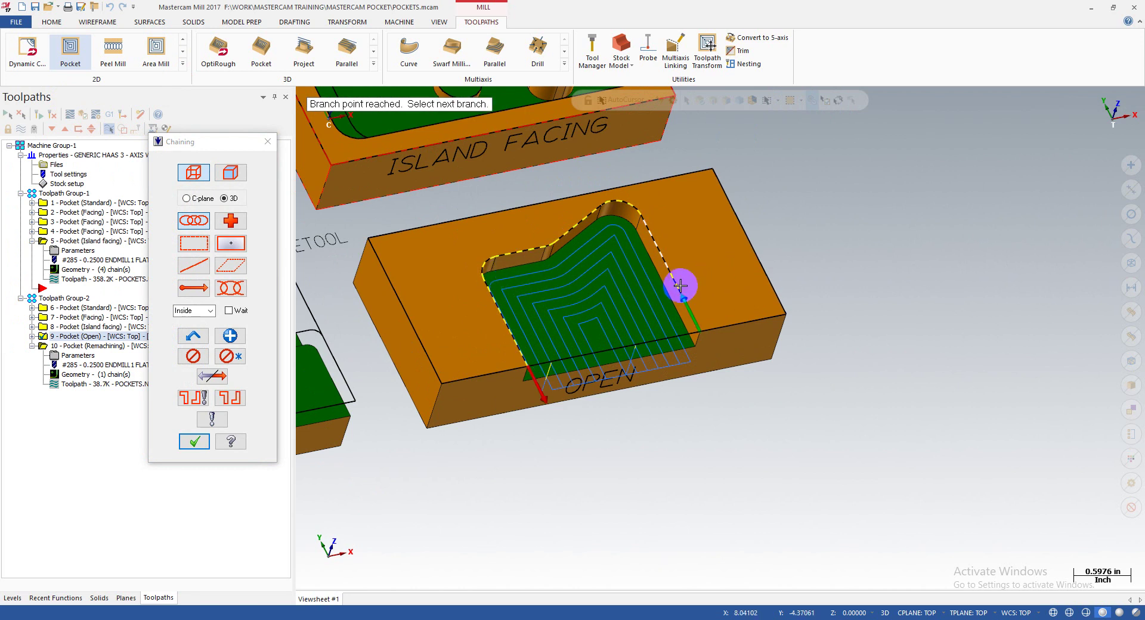
{"action": "mouse_move", "coordinate": [767, 263]}
{"action": "middle_mouse_down"}
{"action": "mouse_move", "coordinate": [714, 264]}
{"action": "mouse_move", "coordinate": [777, 263]}
{"action": "middle_mouse_up"}
{"action": "middle_click_drag", "start_coordinate": [644, 272], "coordinate": [755, 280]}
{"action": "scroll", "coordinate": [755, 280], "scroll_direction": "down", "scroll_amount": 3}
{"action": "scroll", "coordinate": [384, 327], "scroll_direction": "down", "scroll_amount": 1}
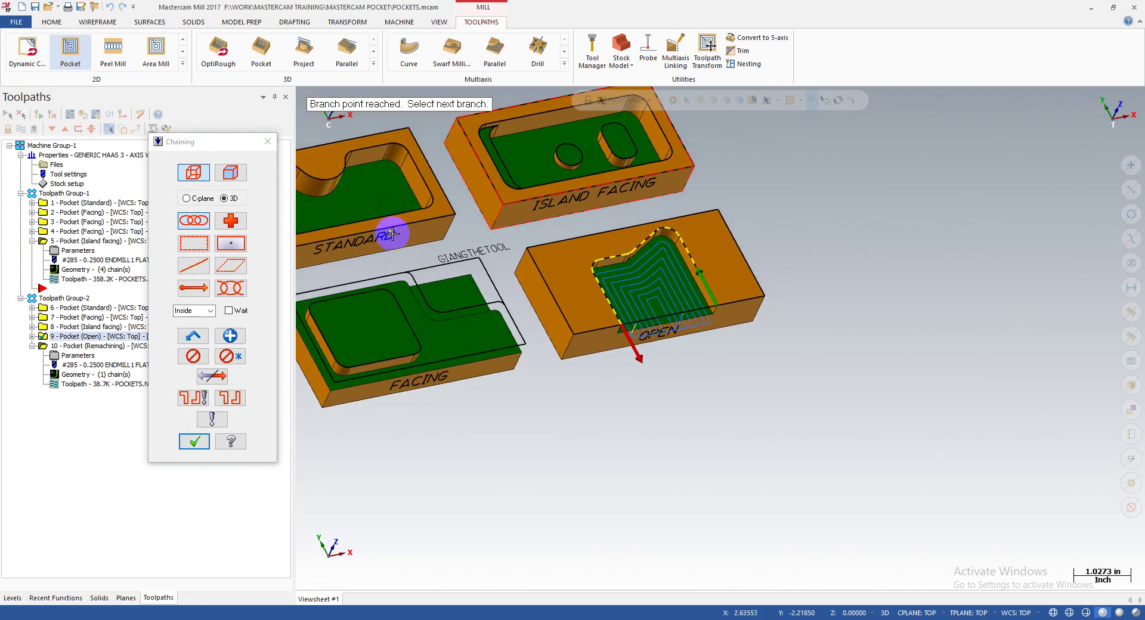
{"action": "left_click", "coordinate": [397, 366]}
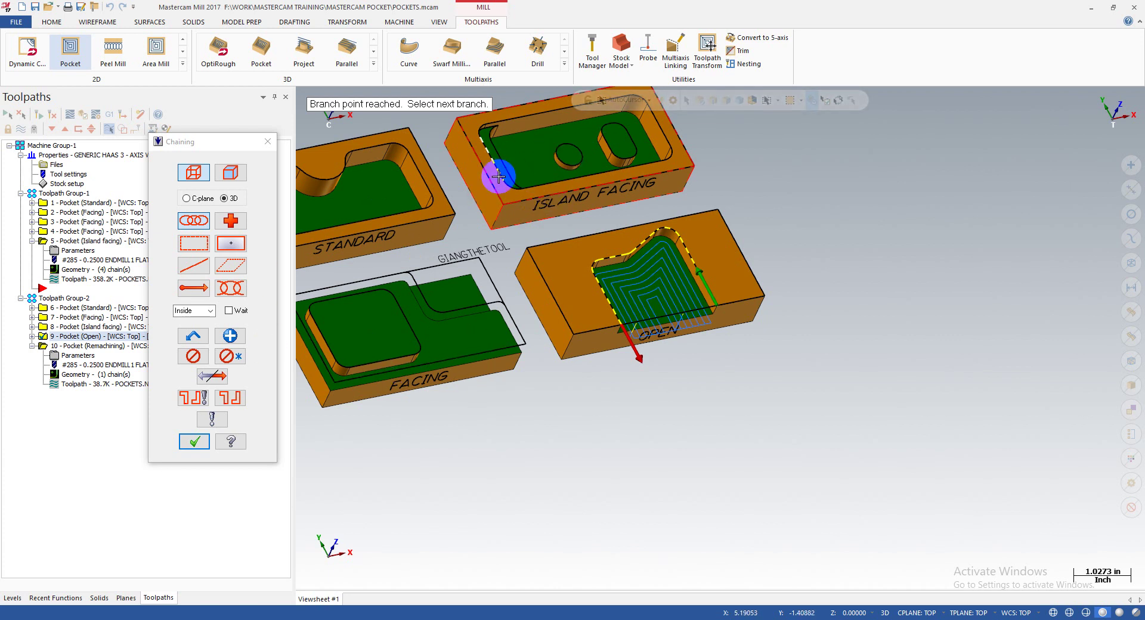
{"action": "scroll", "coordinate": [522, 194], "scroll_direction": "down", "scroll_amount": 2}
{"action": "scroll", "coordinate": [644, 295], "scroll_direction": "up", "scroll_amount": 2}
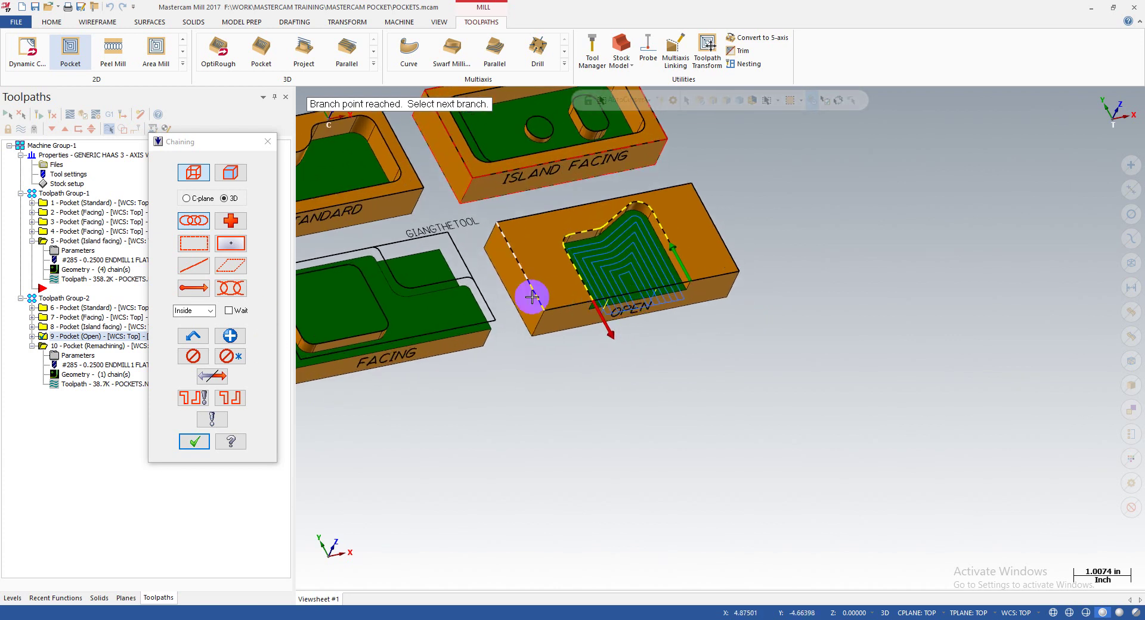
{"action": "scroll", "coordinate": [662, 244], "scroll_direction": "up", "scroll_amount": 2}
{"action": "scroll", "coordinate": [629, 240], "scroll_direction": "up", "scroll_amount": 3}
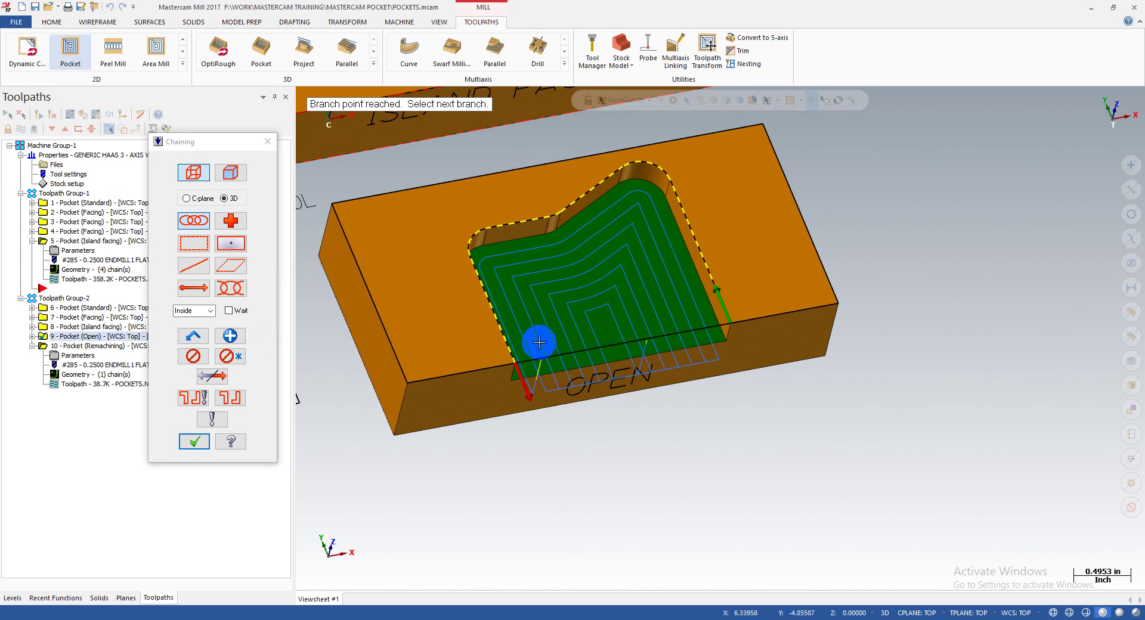
{"action": "scroll", "coordinate": [820, 263], "scroll_direction": "down", "scroll_amount": 3}
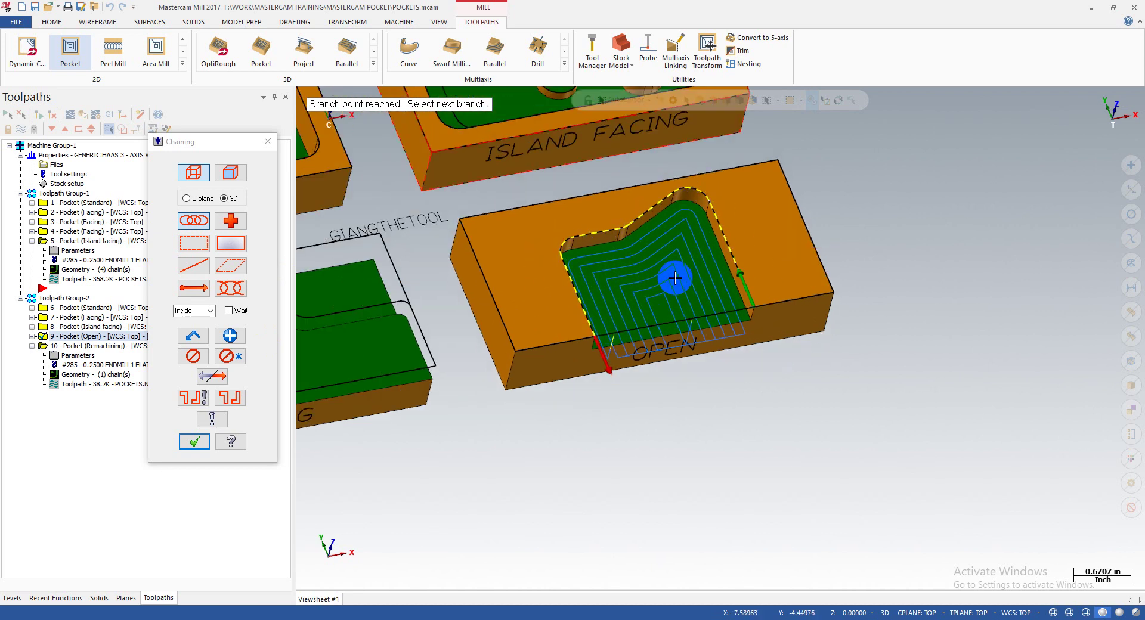
{"action": "scroll", "coordinate": [764, 292], "scroll_direction": "up", "scroll_amount": 1}
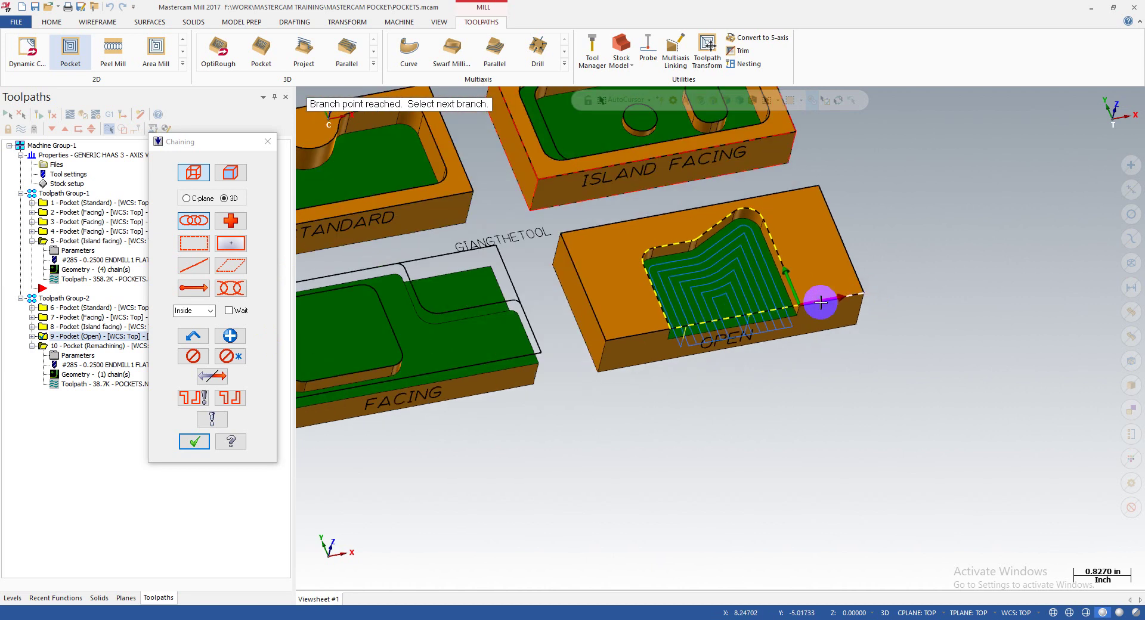
{"action": "scroll", "coordinate": [817, 302], "scroll_direction": "down", "scroll_amount": 3}
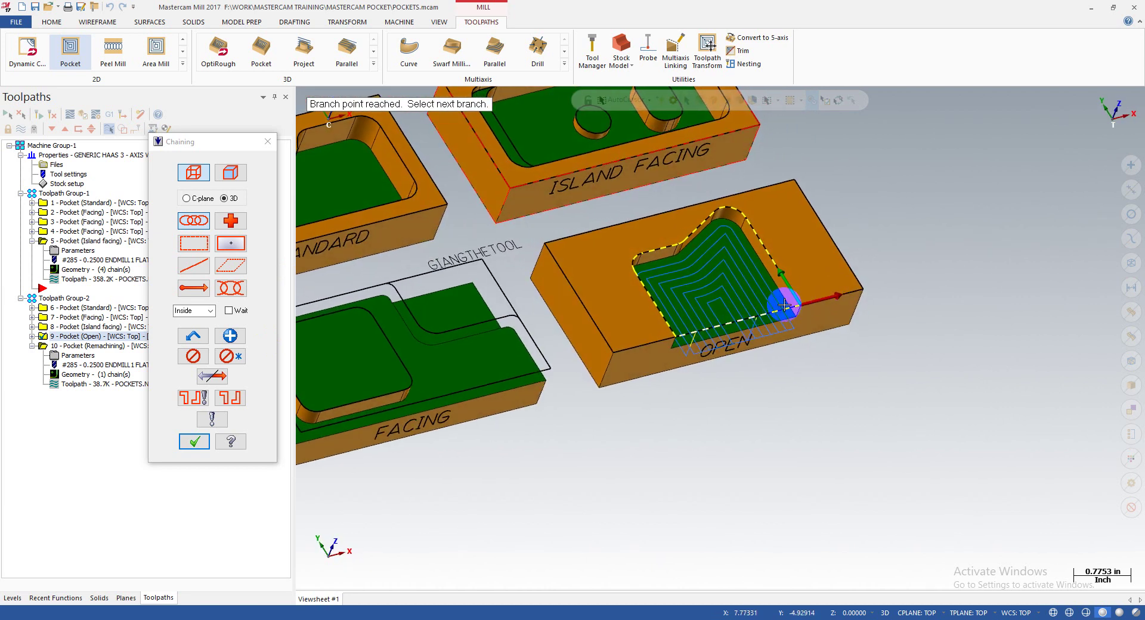
{"action": "left_click", "coordinate": [197, 360]}
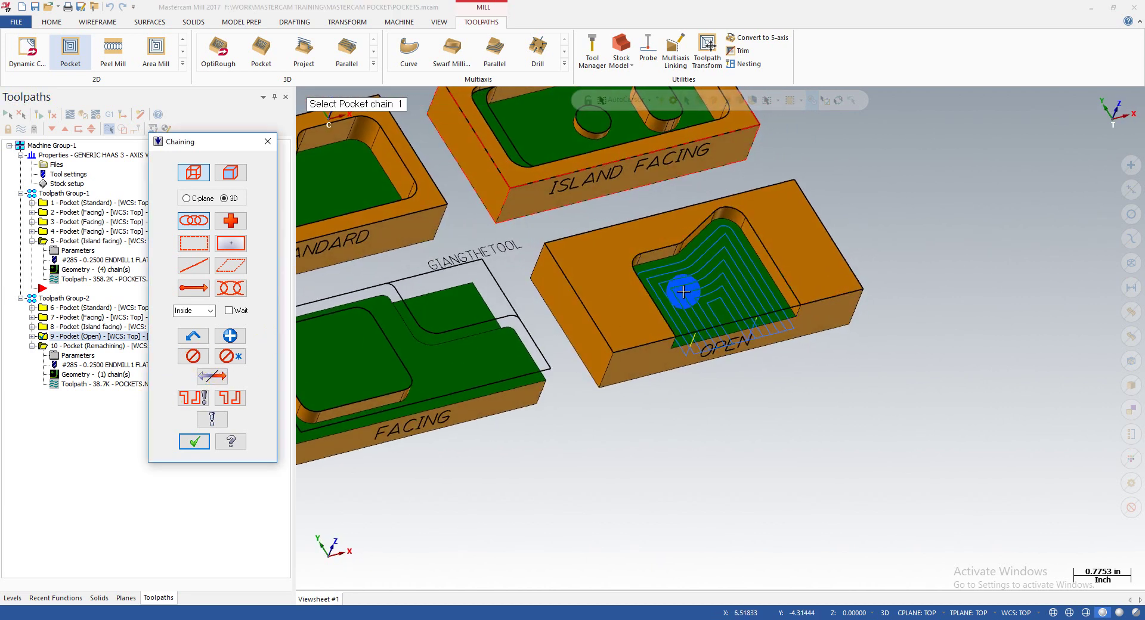
- Chain the OPEN pocket's top edges as an open profile ending at the front edge, and accept the chain
{"action": "left_click", "coordinate": [781, 275]}
{"action": "scroll", "coordinate": [703, 307], "scroll_direction": "up", "scroll_amount": 1}
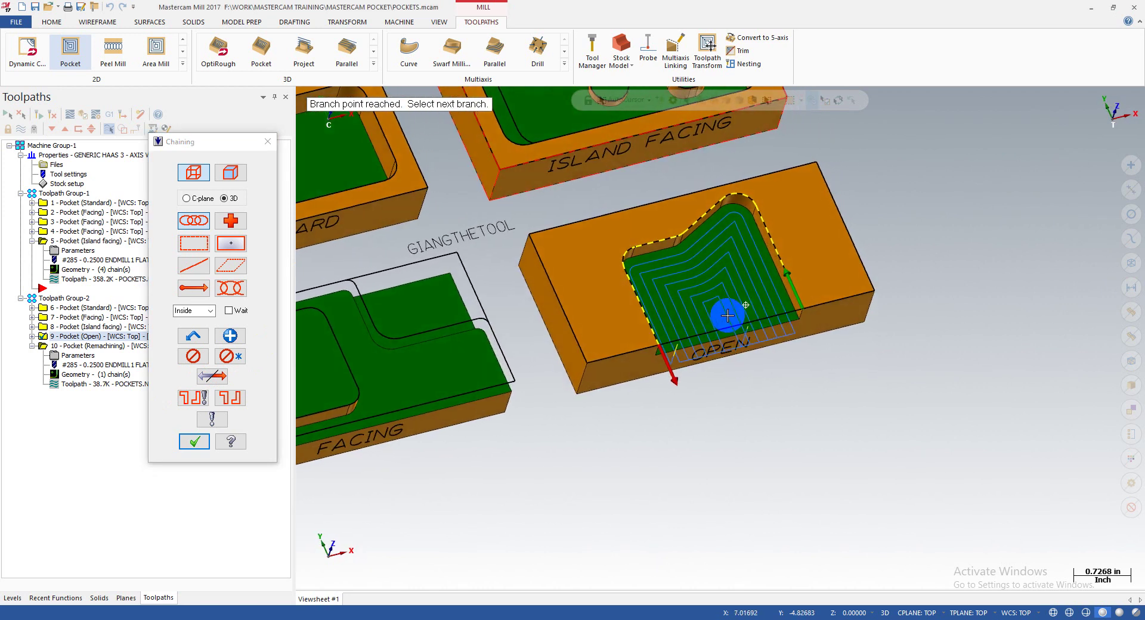
{"action": "scroll", "coordinate": [752, 274], "scroll_direction": "down", "scroll_amount": 2}
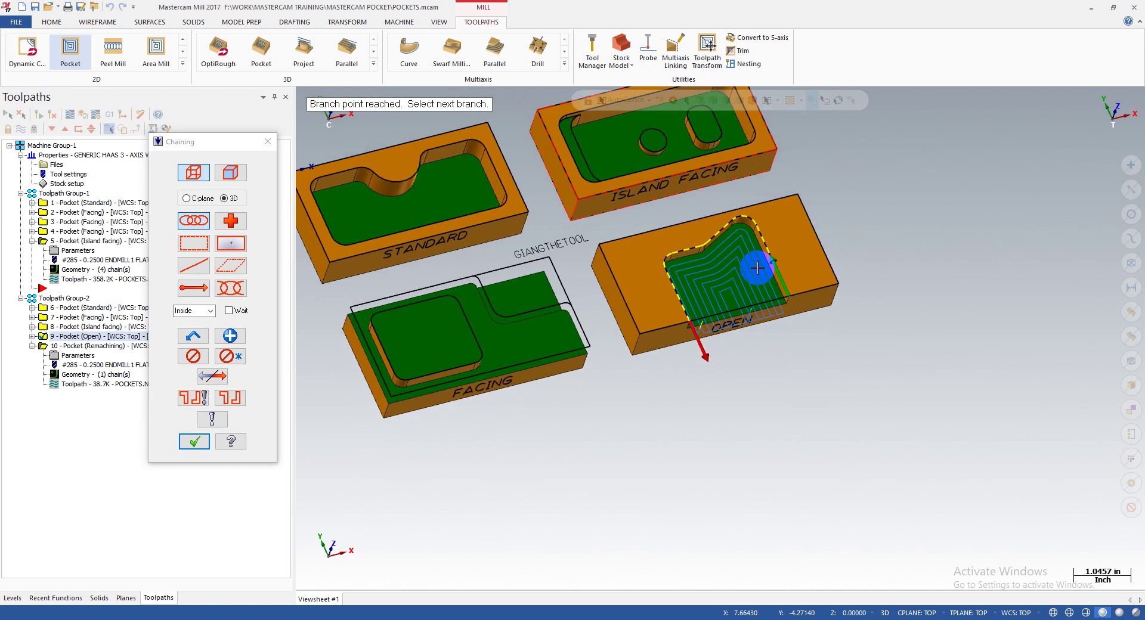
{"action": "left_click", "coordinate": [194, 442]}
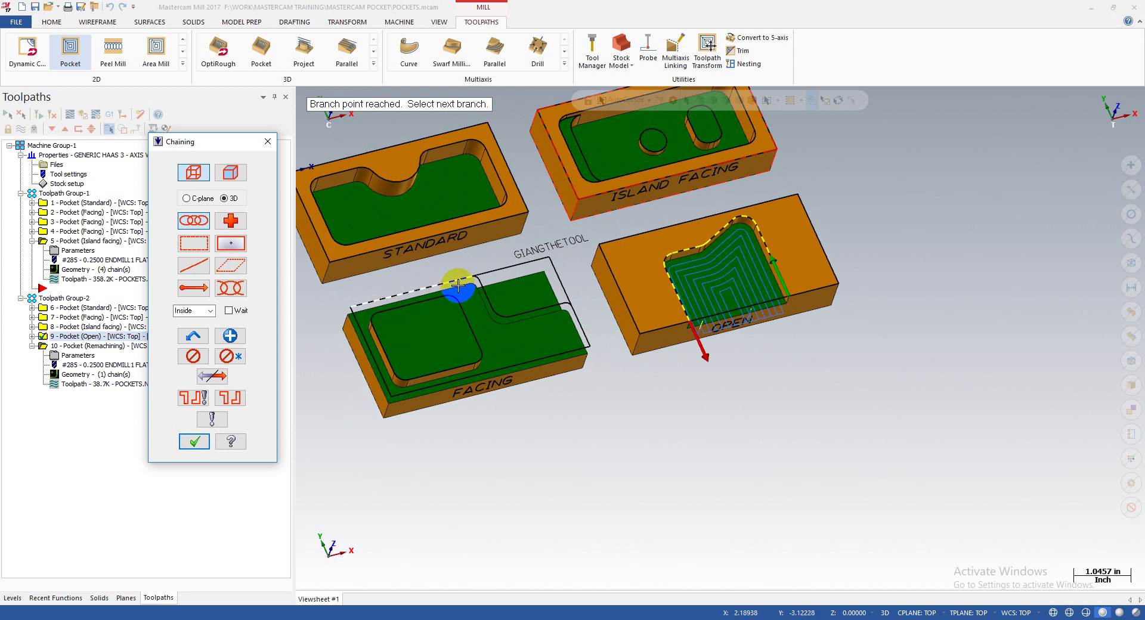
{"action": "left_click", "coordinate": [570, 308]}
{"action": "scroll", "coordinate": [812, 268], "scroll_direction": "up", "scroll_amount": 2}
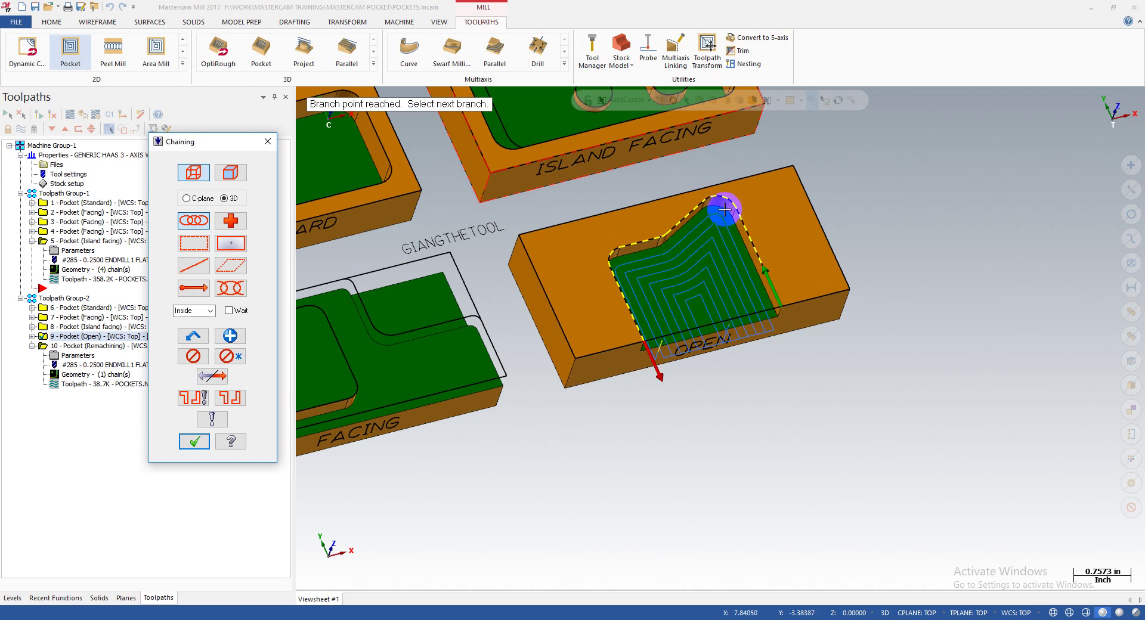
{"action": "left_click", "coordinate": [194, 442]}
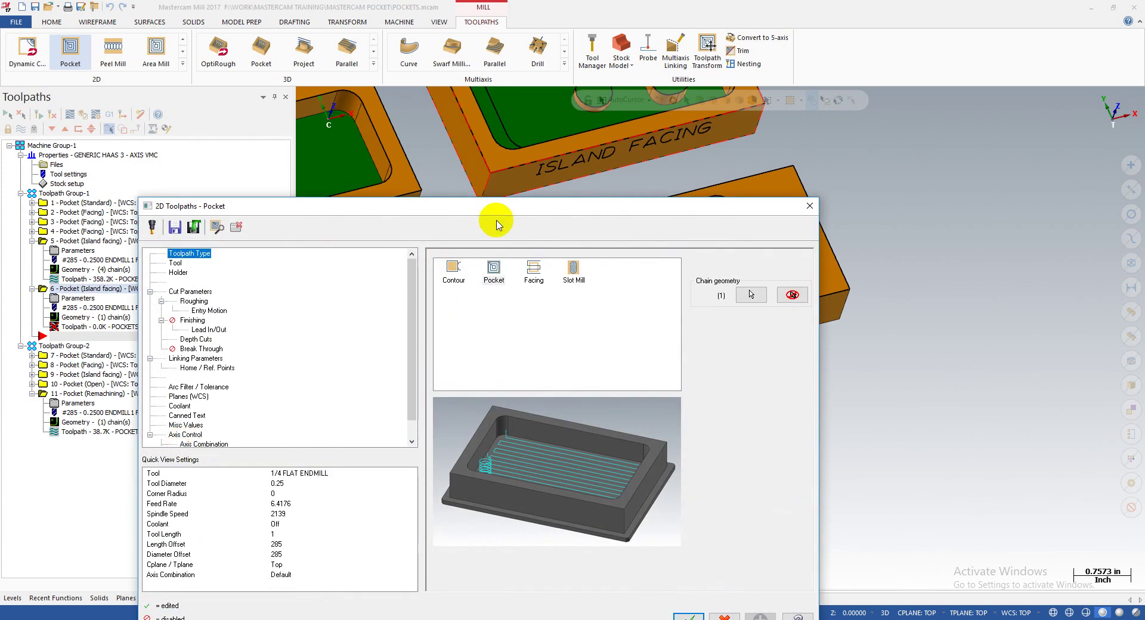
- Choose tool 285, the 1/4 FLAT ENDMILL, for the new pocket toolpath
{"action": "left_click_drag", "start_coordinate": [499, 215], "coordinate": [453, 171]}
{"action": "left_click", "coordinate": [128, 220]}
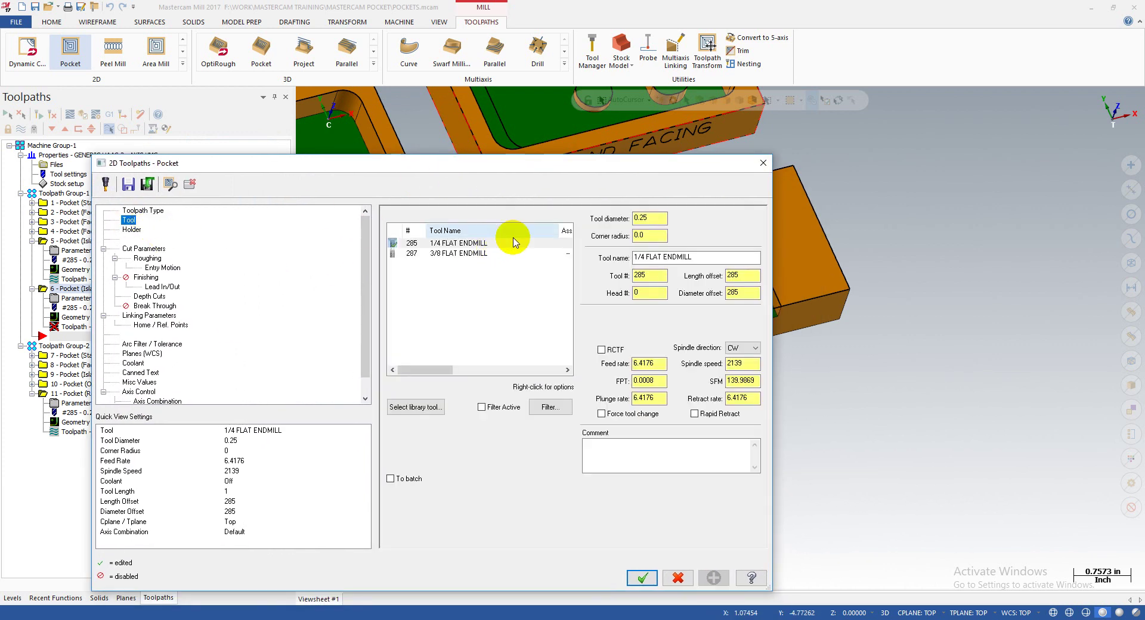
{"action": "left_click", "coordinate": [457, 254]}
{"action": "left_click", "coordinate": [456, 244]}
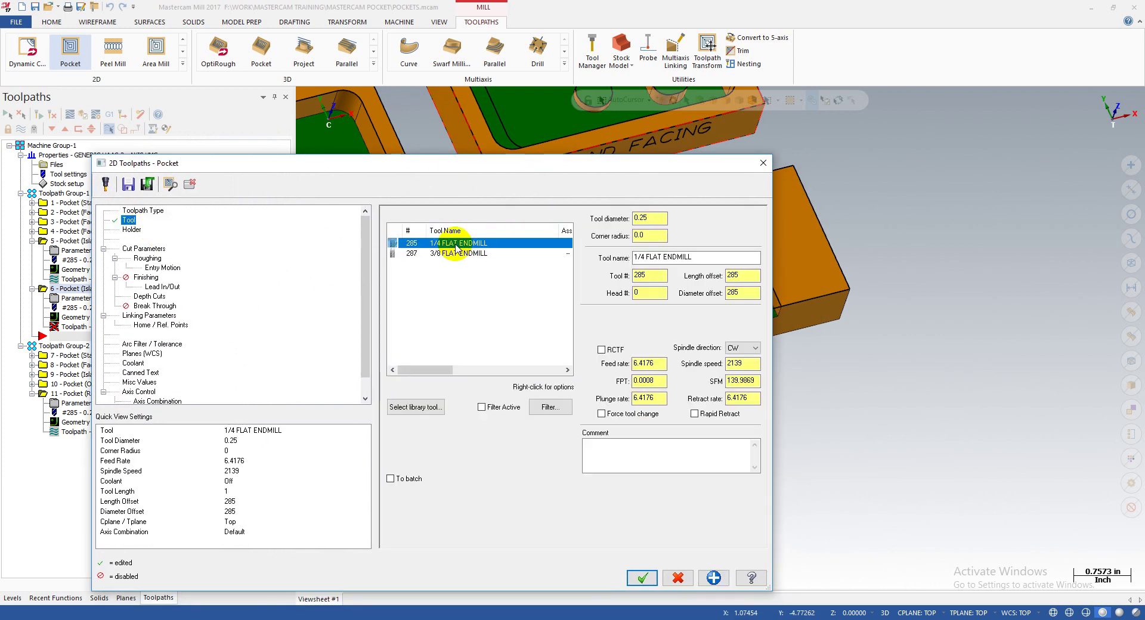
- Set the pocket type to Open in the cut parameters of the new pocket toolpath
{"action": "left_click", "coordinate": [146, 249]}
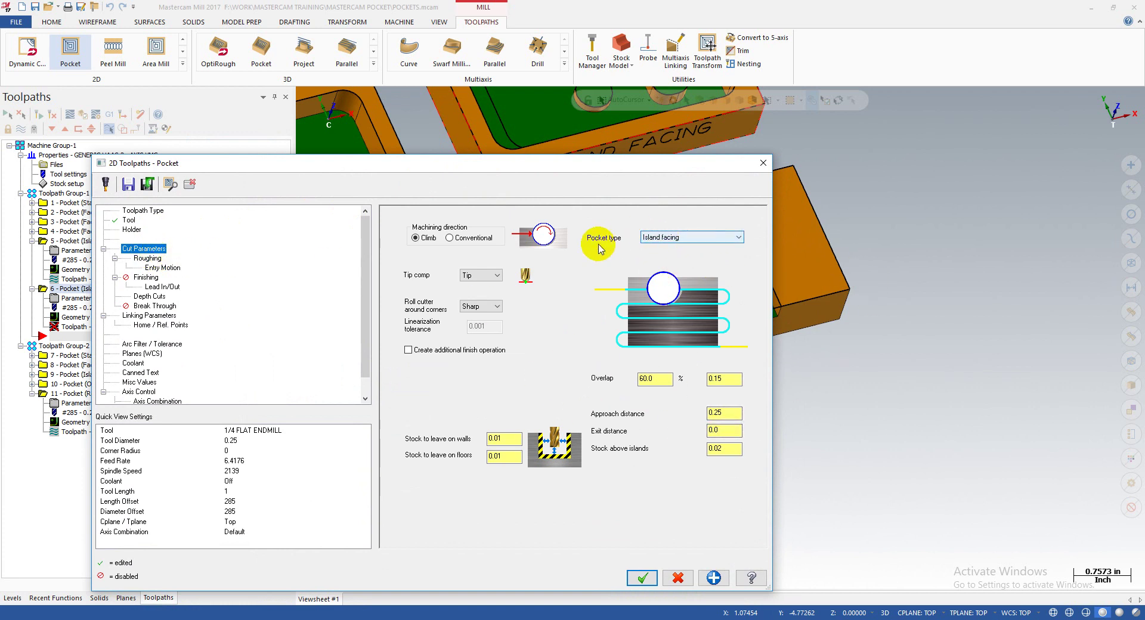
{"action": "left_click", "coordinate": [656, 238]}
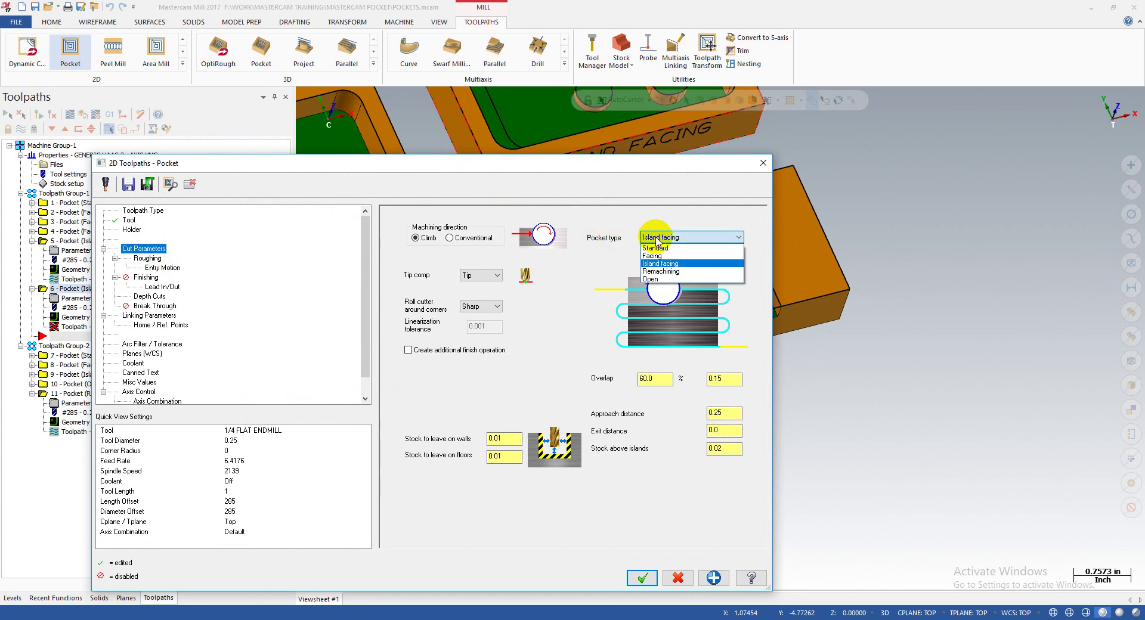
{"action": "left_click", "coordinate": [651, 280]}
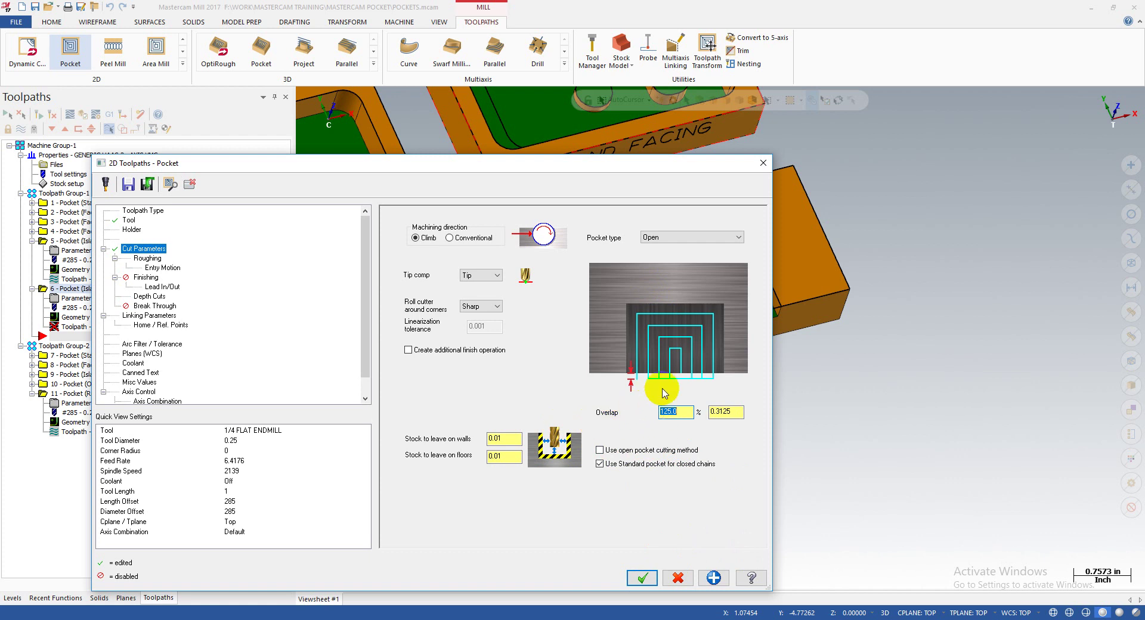
- Set the open pocket's overlap to 0.25, enable the open pocket cutting method, and disable the standard pocket for closed chains
{"action": "left_click_drag", "start_coordinate": [658, 165], "coordinate": [377, 166]}
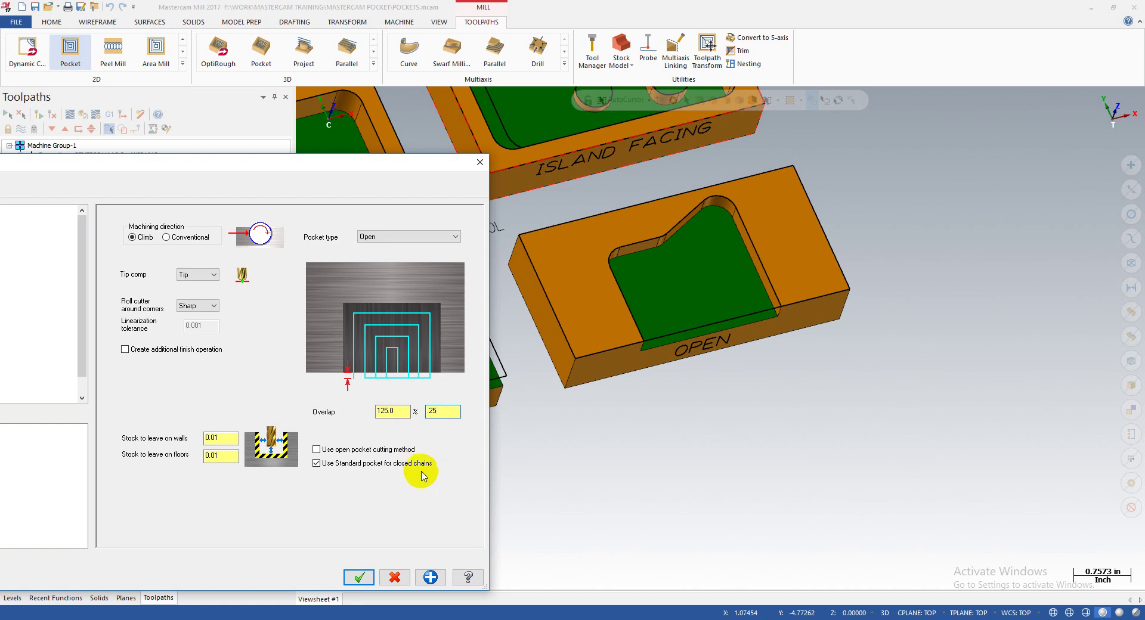
{"action": "left_click", "coordinate": [417, 450]}
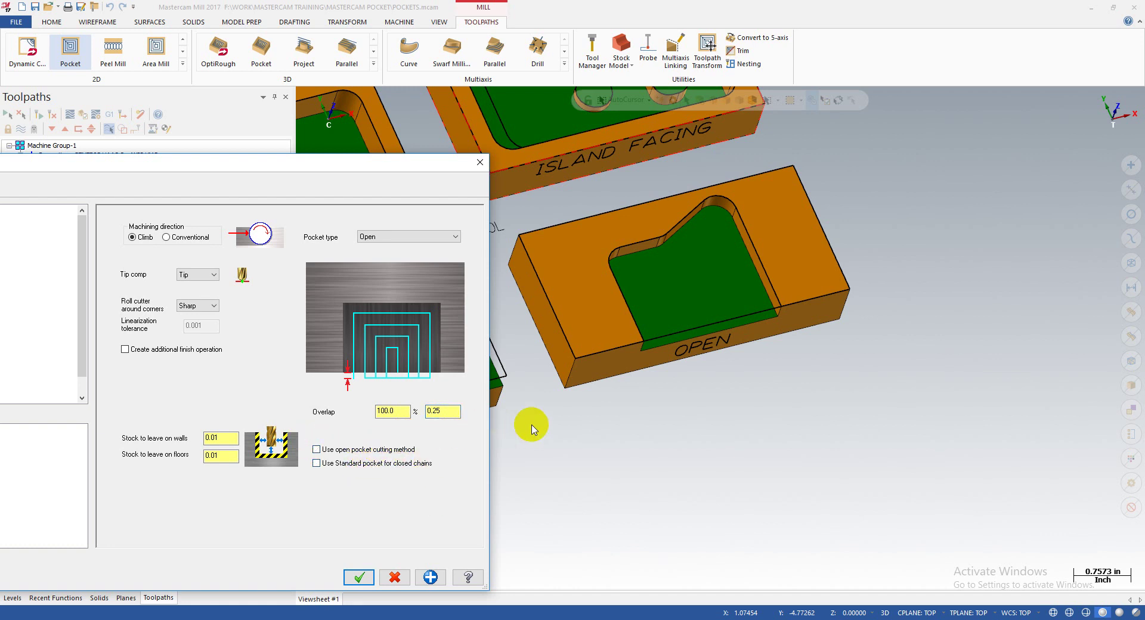
{"action": "left_click_drag", "start_coordinate": [388, 158], "coordinate": [464, 104]}
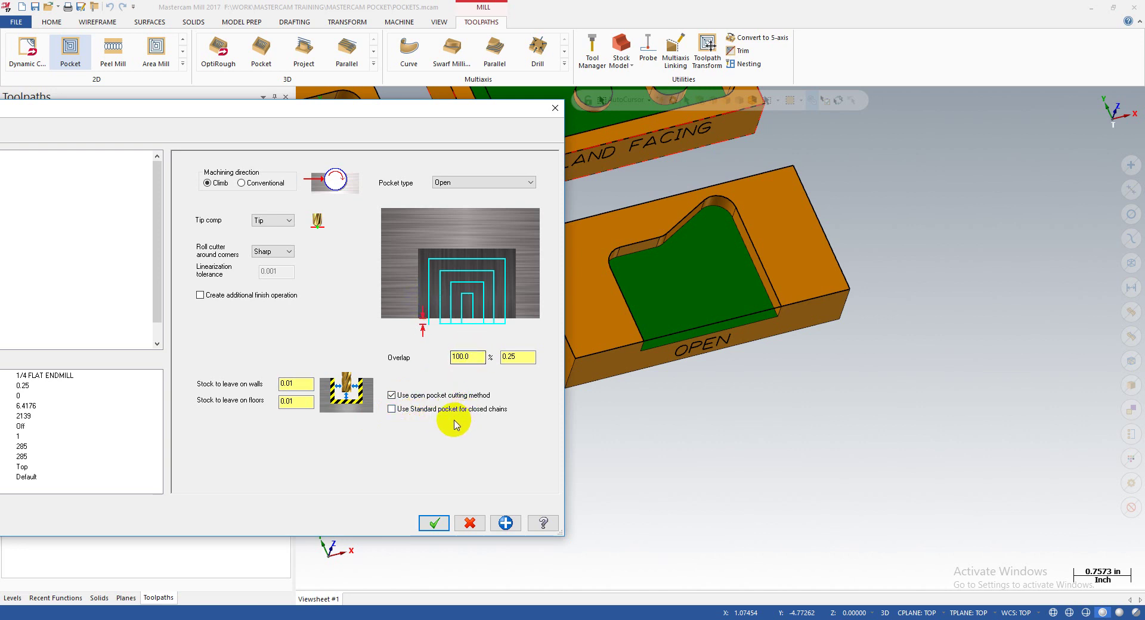
{"action": "left_click_drag", "start_coordinate": [377, 113], "coordinate": [483, 98]}
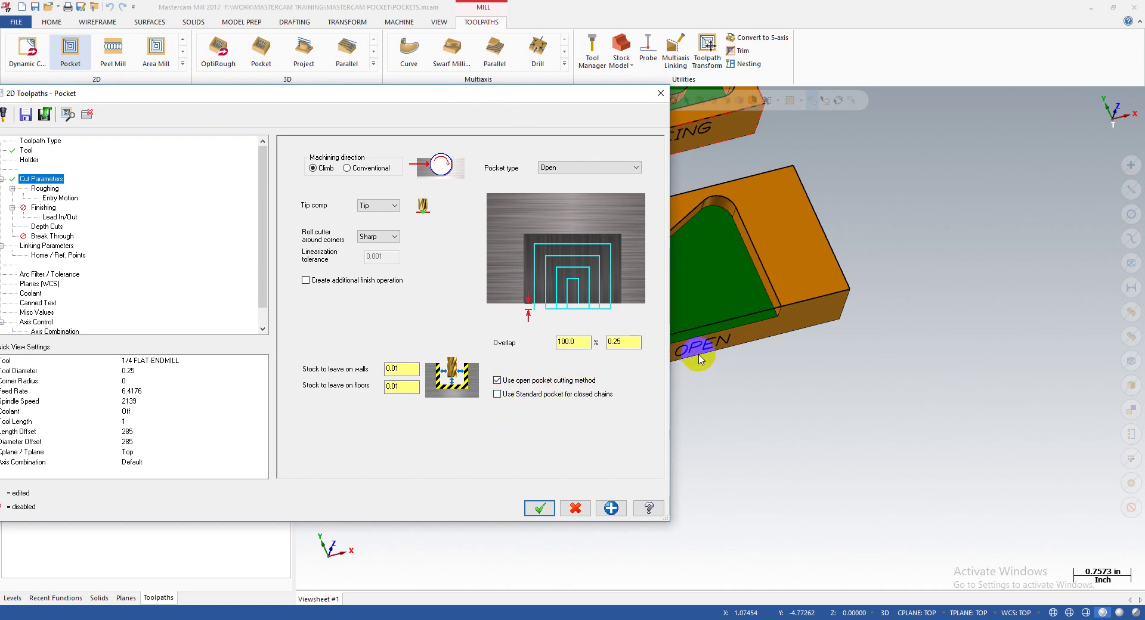
- Open the roughing parameters of the open pocket toolpath
{"action": "left_click_drag", "start_coordinate": [544, 95], "coordinate": [650, 102]}
{"action": "left_click", "coordinate": [152, 195]}
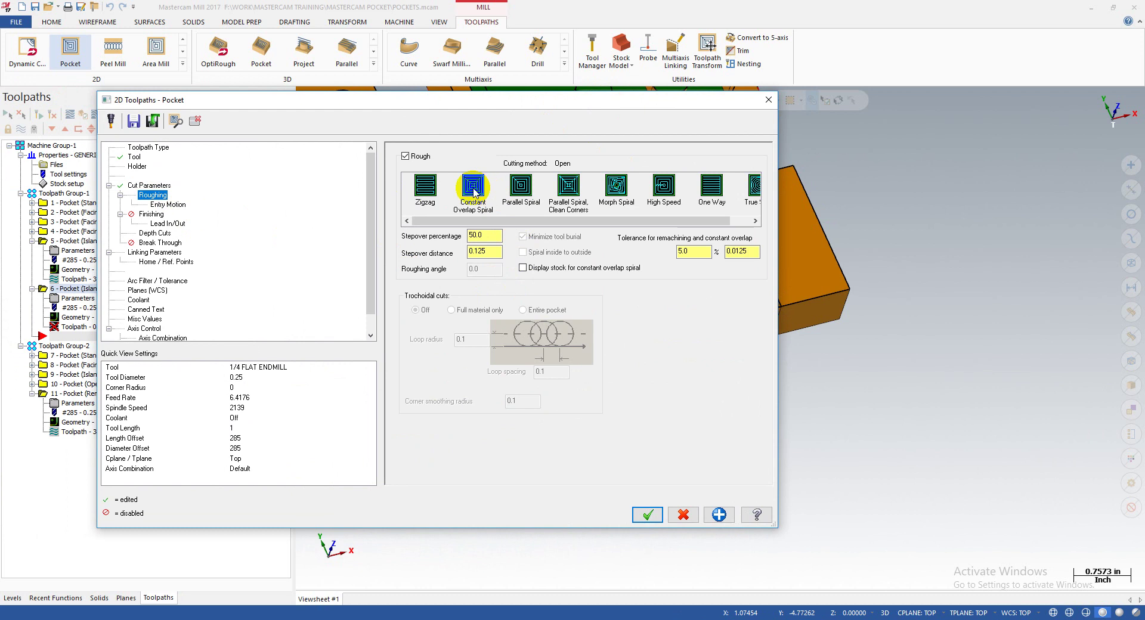
- Try the Parallel Spiral, Clean Corners and High Speed roughing methods with the open pocket cutting method disabled, and re-enable that method
{"action": "left_click", "coordinate": [149, 185]}
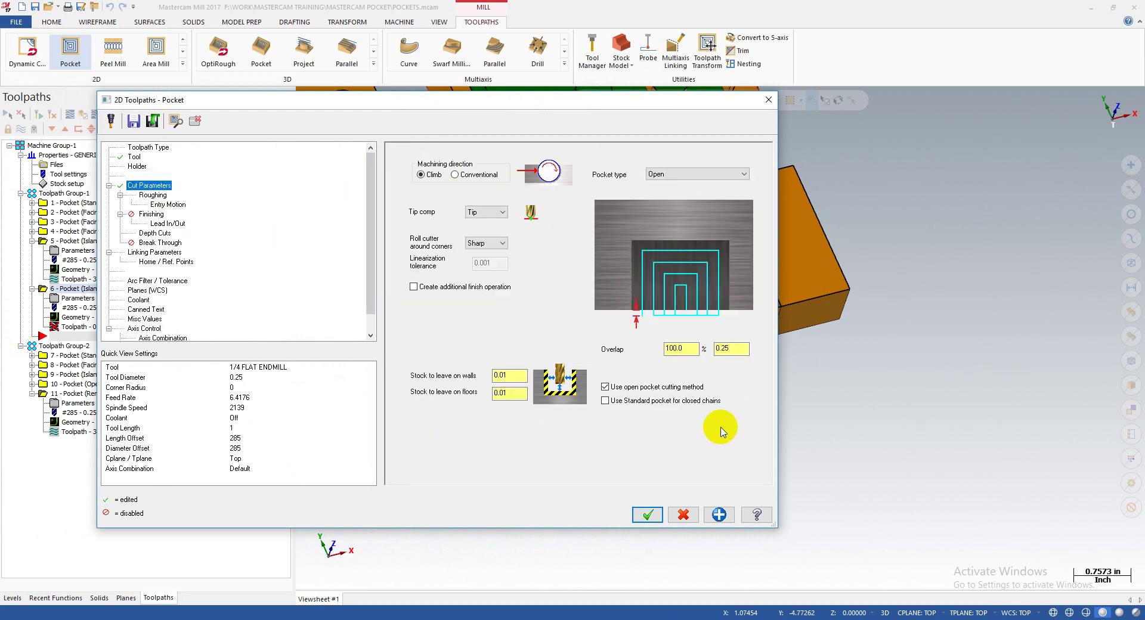
{"action": "left_click", "coordinate": [152, 195]}
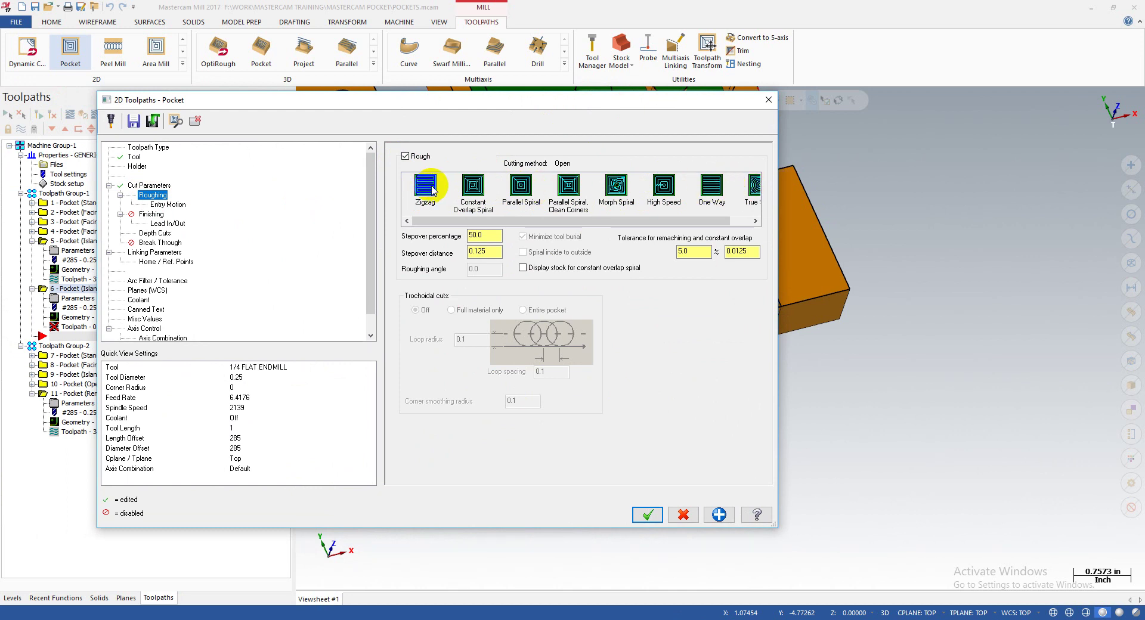
{"action": "left_click", "coordinate": [149, 185]}
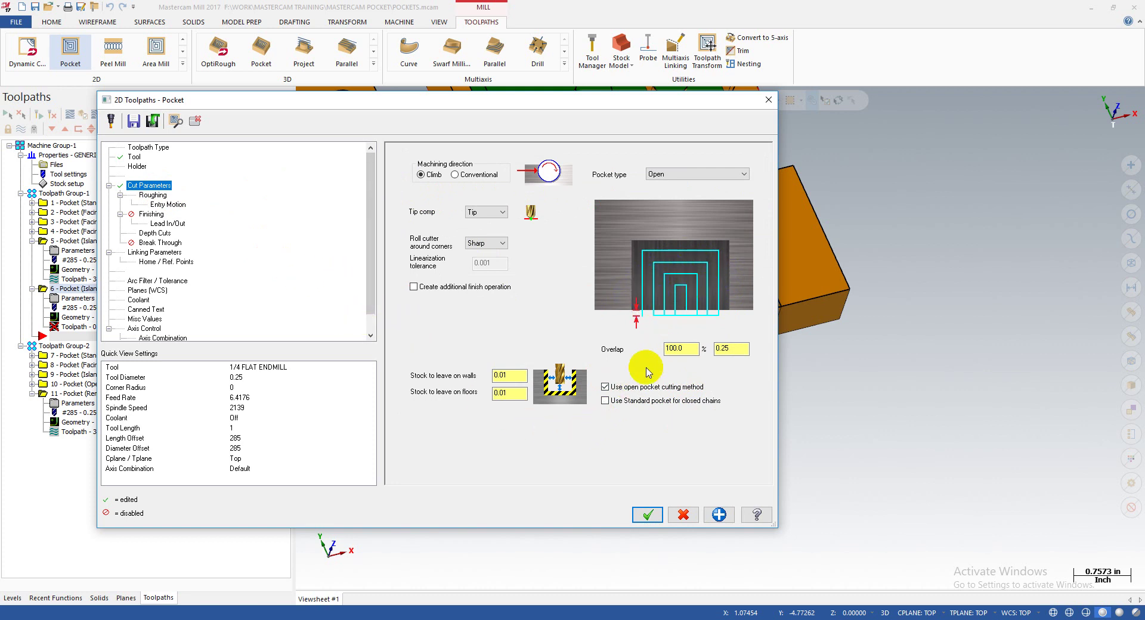
{"action": "left_click", "coordinate": [152, 195]}
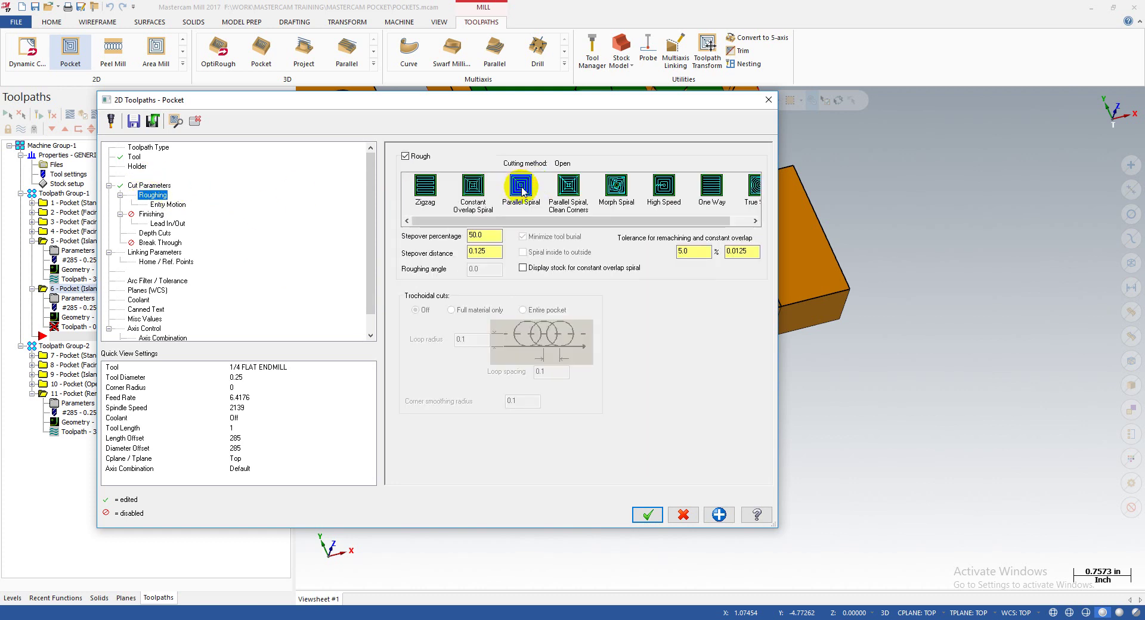
{"action": "left_click", "coordinate": [149, 186]}
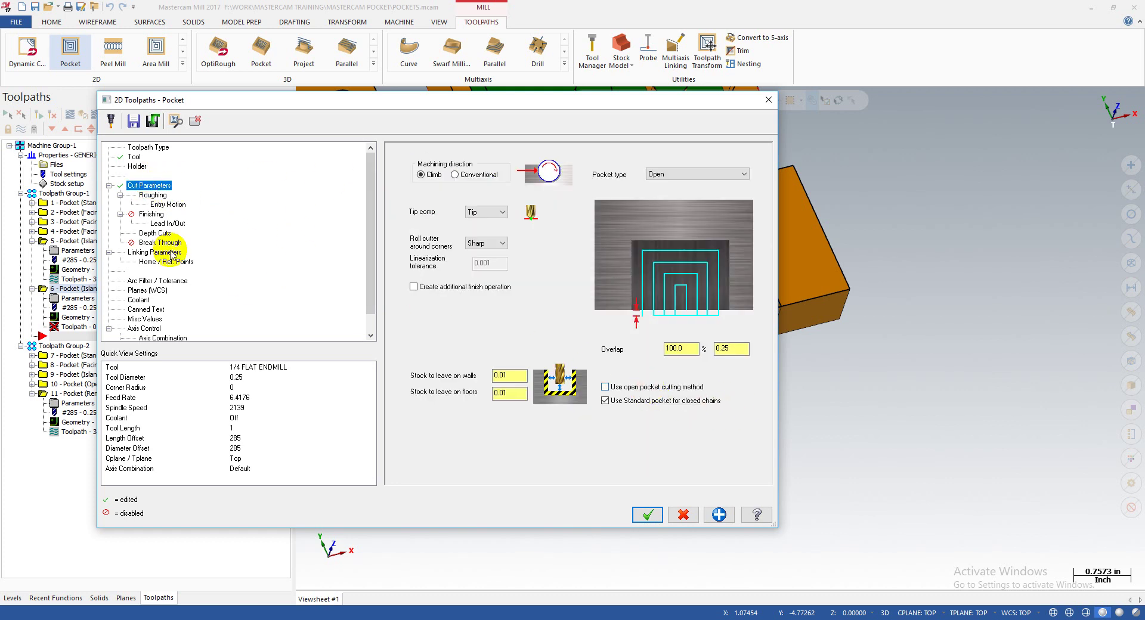
{"action": "left_click", "coordinate": [152, 195]}
{"action": "left_click", "coordinate": [521, 186]}
{"action": "left_click", "coordinate": [568, 186]}
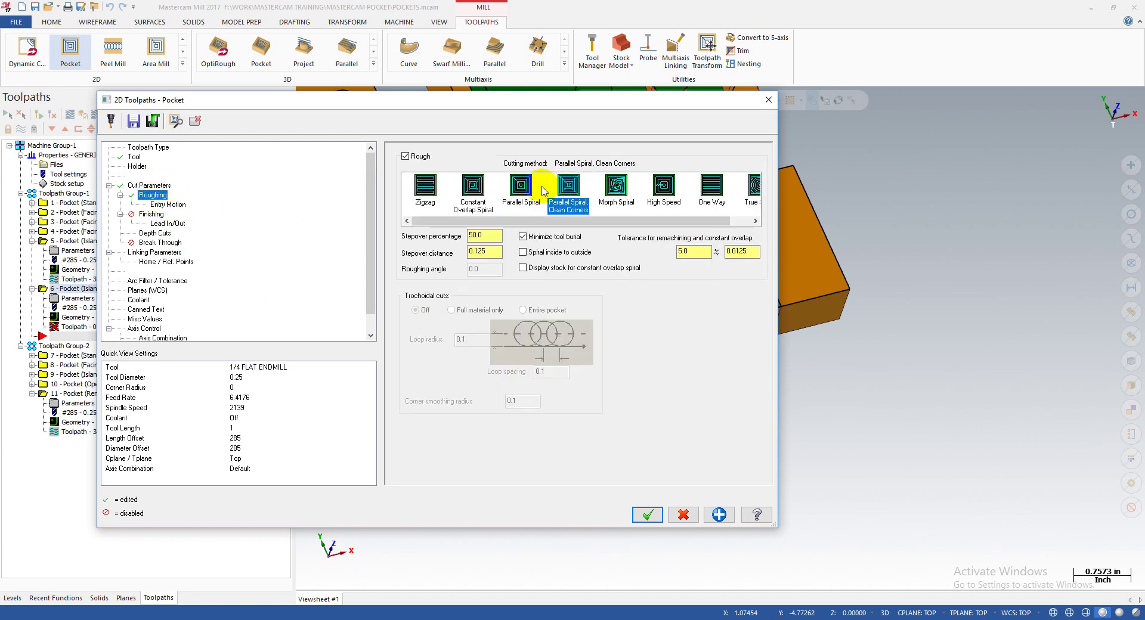
{"action": "left_click", "coordinate": [470, 187]}
{"action": "left_click", "coordinate": [520, 186]}
{"action": "left_click", "coordinate": [569, 186]}
{"action": "left_click", "coordinate": [664, 186]}
{"action": "left_click", "coordinate": [569, 186]}
{"action": "left_click", "coordinate": [499, 194]}
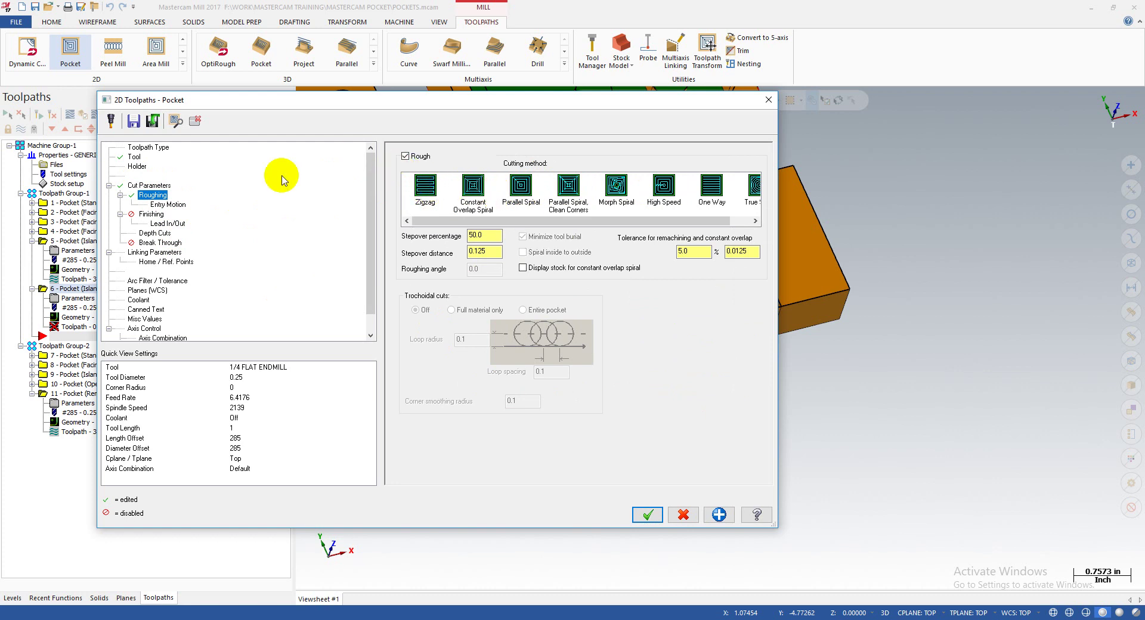
{"action": "left_click", "coordinate": [149, 186]}
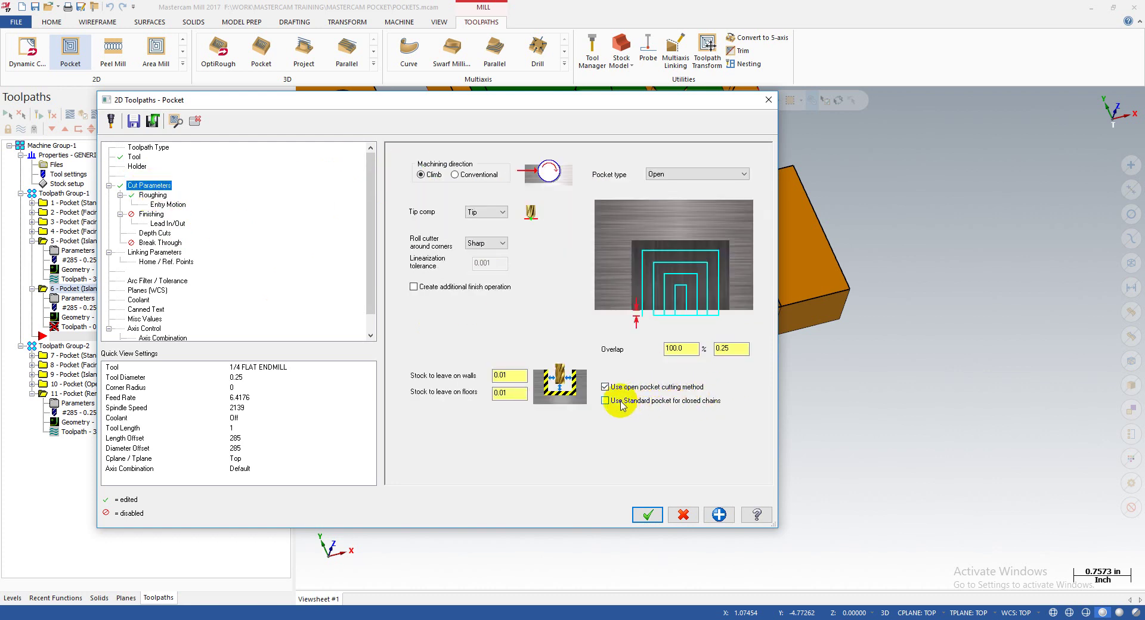
- Preview the Ramp and Helix entry motions for roughing and set the entry motion to Off
{"action": "left_click", "coordinate": [162, 204]}
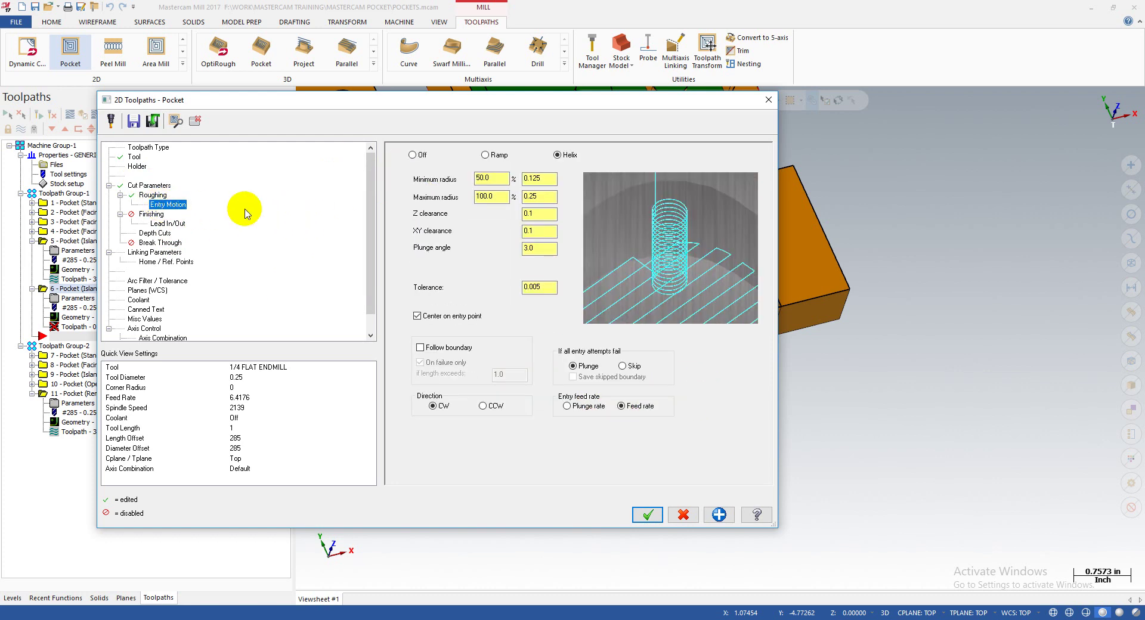
{"action": "left_click_drag", "start_coordinate": [634, 102], "coordinate": [693, 141]}
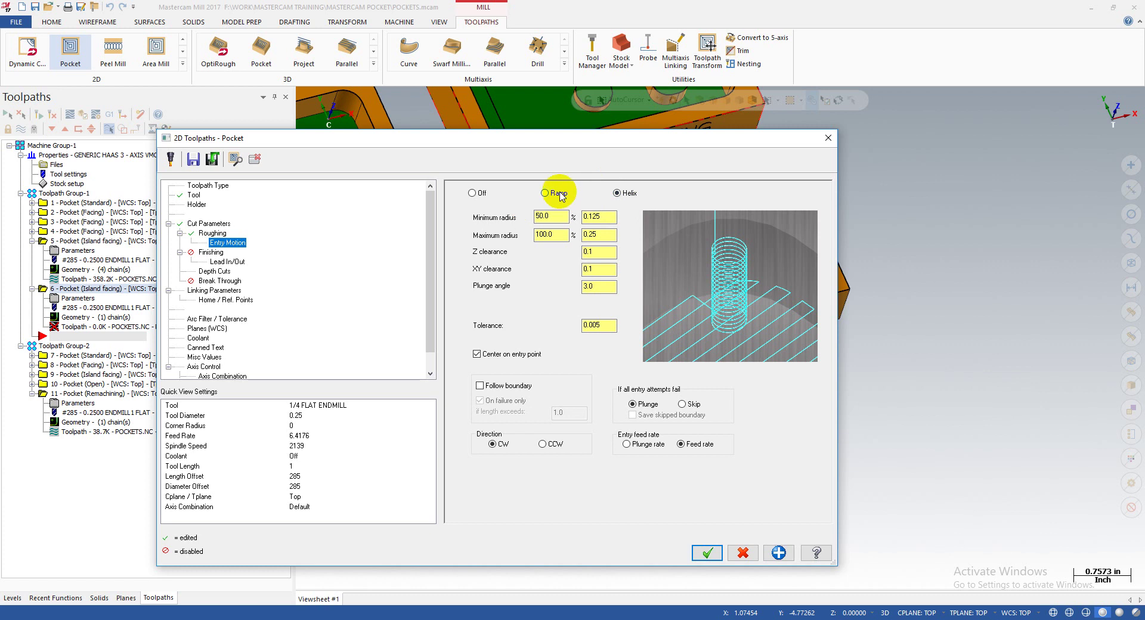
{"action": "left_click", "coordinate": [559, 193]}
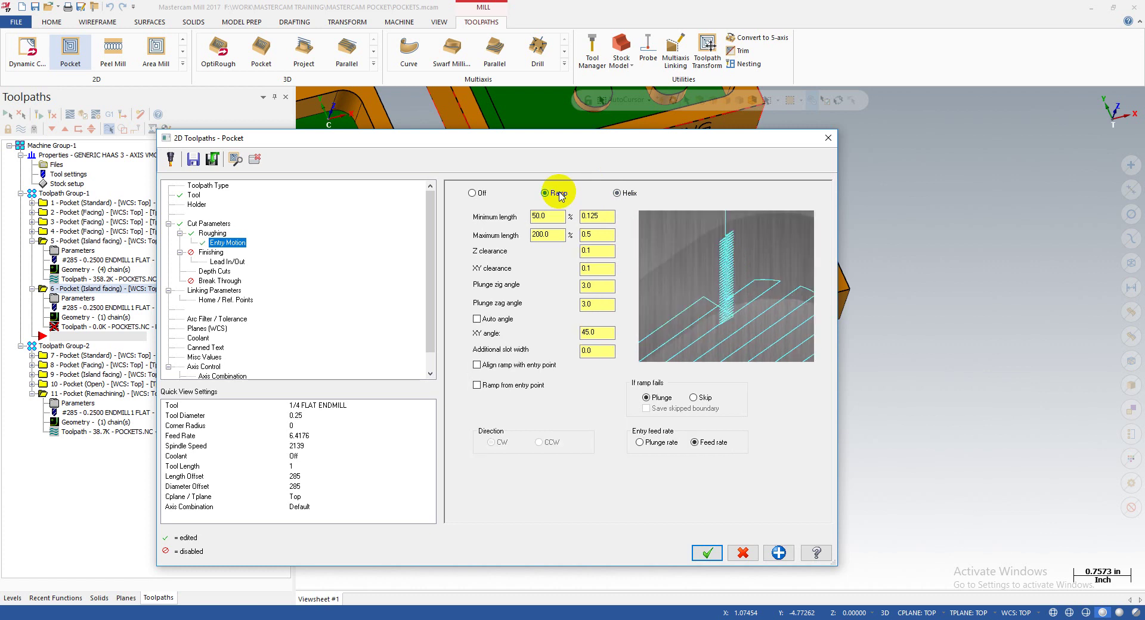
{"action": "left_click", "coordinate": [631, 197]}
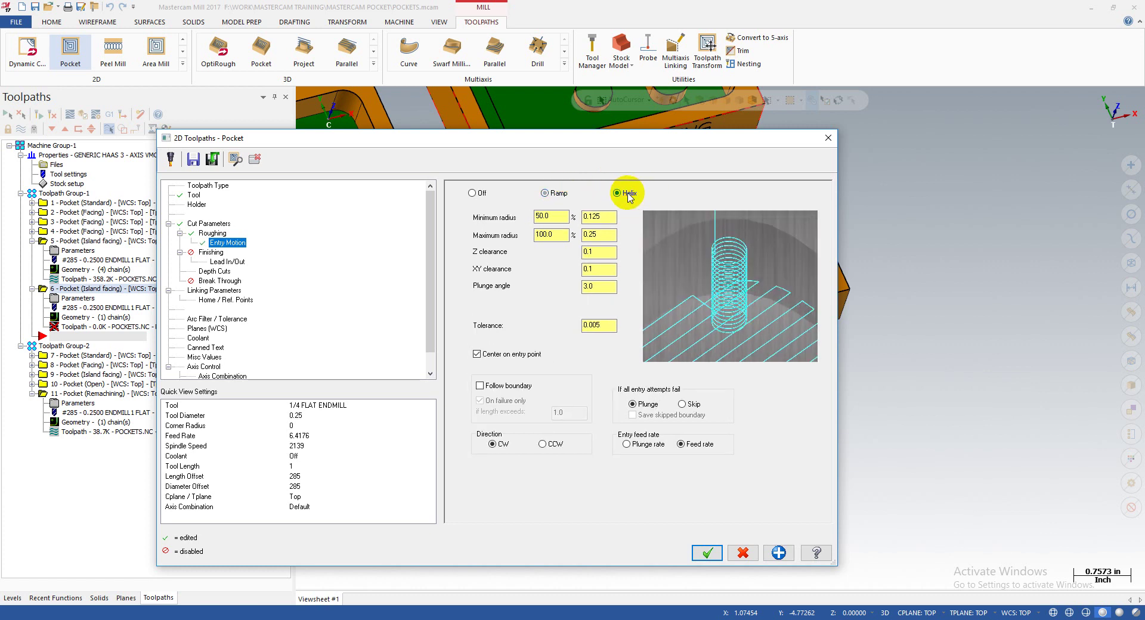
{"action": "left_click", "coordinate": [473, 194]}
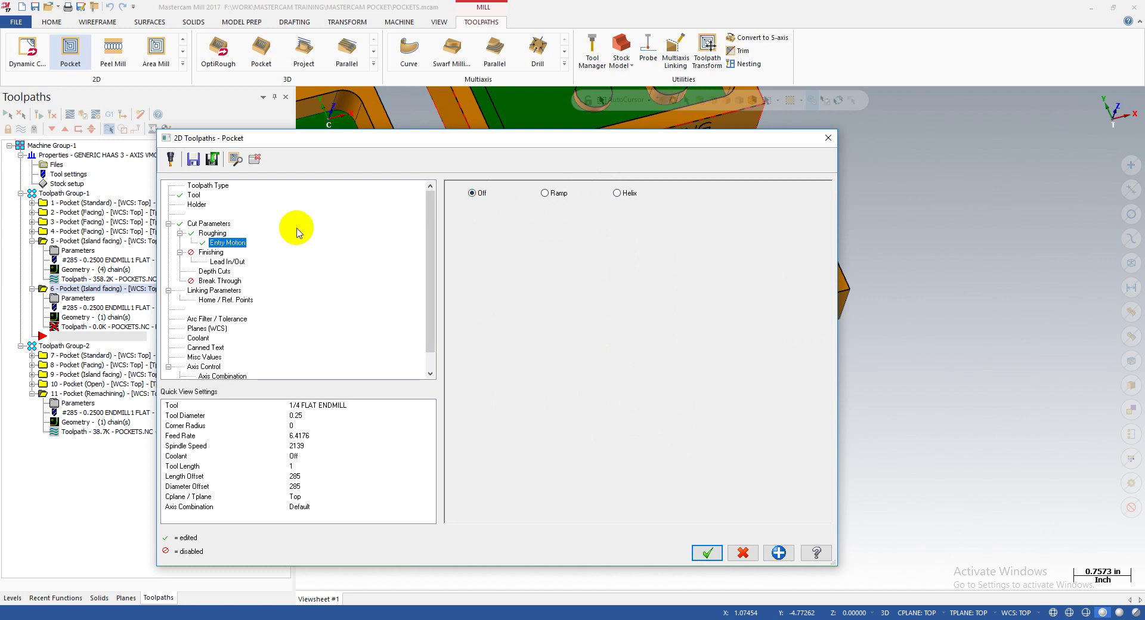
- Review the Finishing, Lead In/Out and Depth Cuts settings of the pocket operation
{"action": "left_click_drag", "start_coordinate": [549, 139], "coordinate": [620, 211]}
{"action": "left_click", "coordinate": [198, 327]}
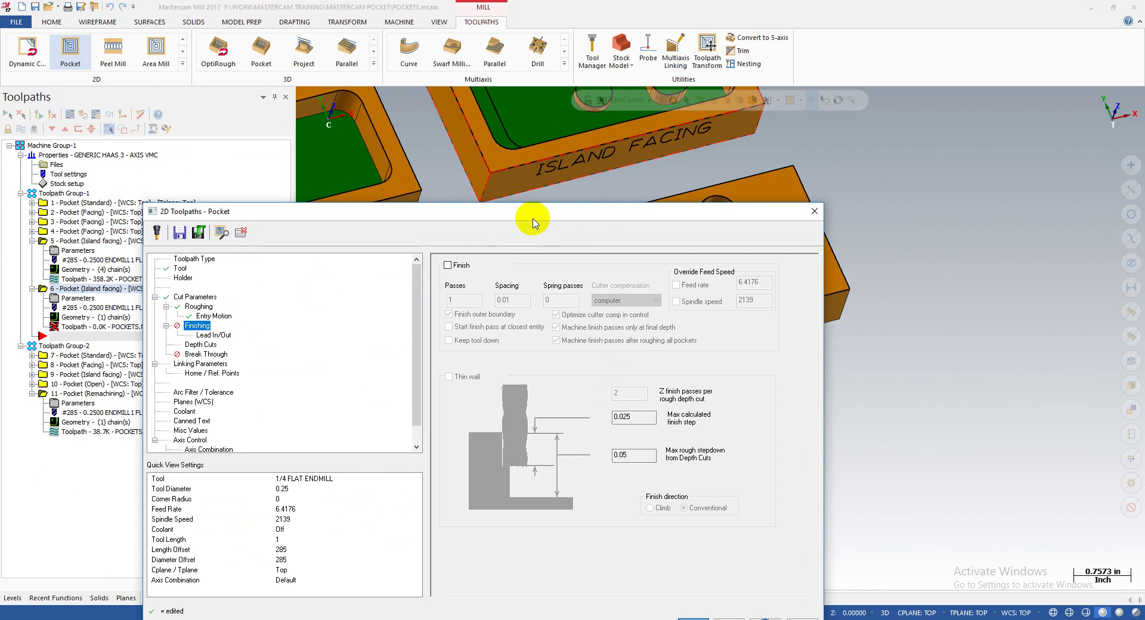
{"action": "left_click_drag", "start_coordinate": [531, 212], "coordinate": [542, 139]}
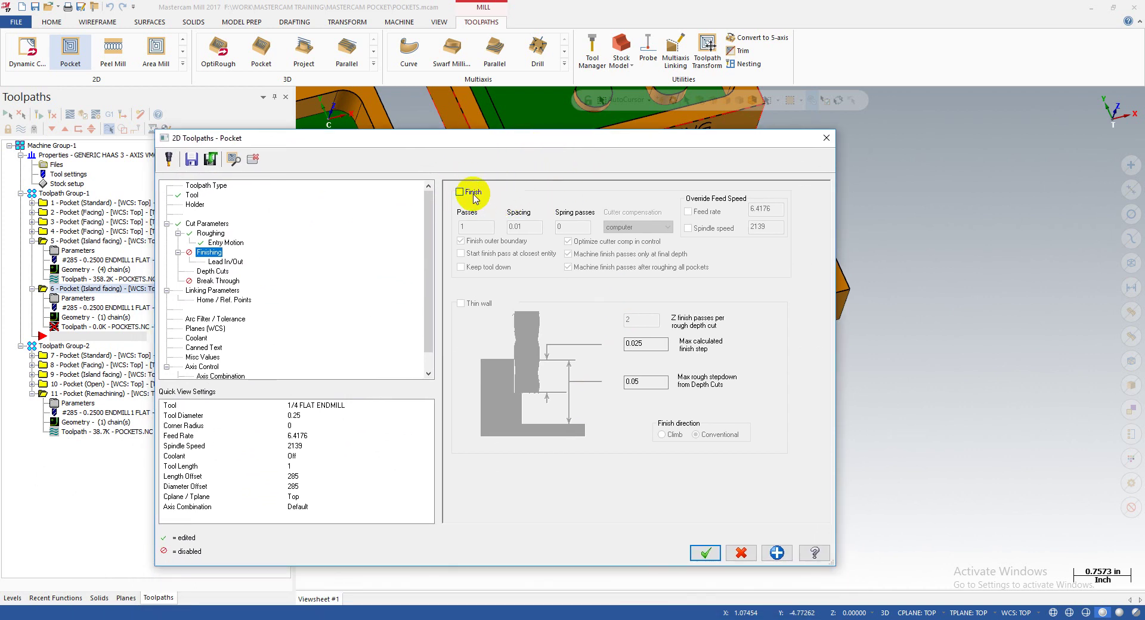
{"action": "left_click", "coordinate": [225, 262]}
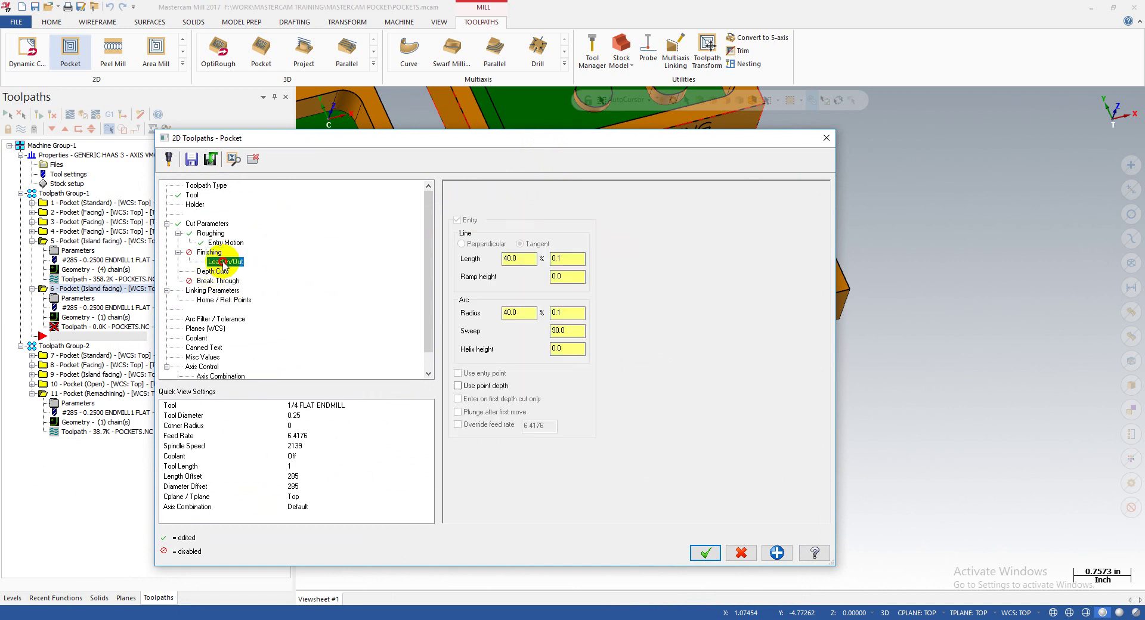
{"action": "left_click", "coordinate": [209, 271]}
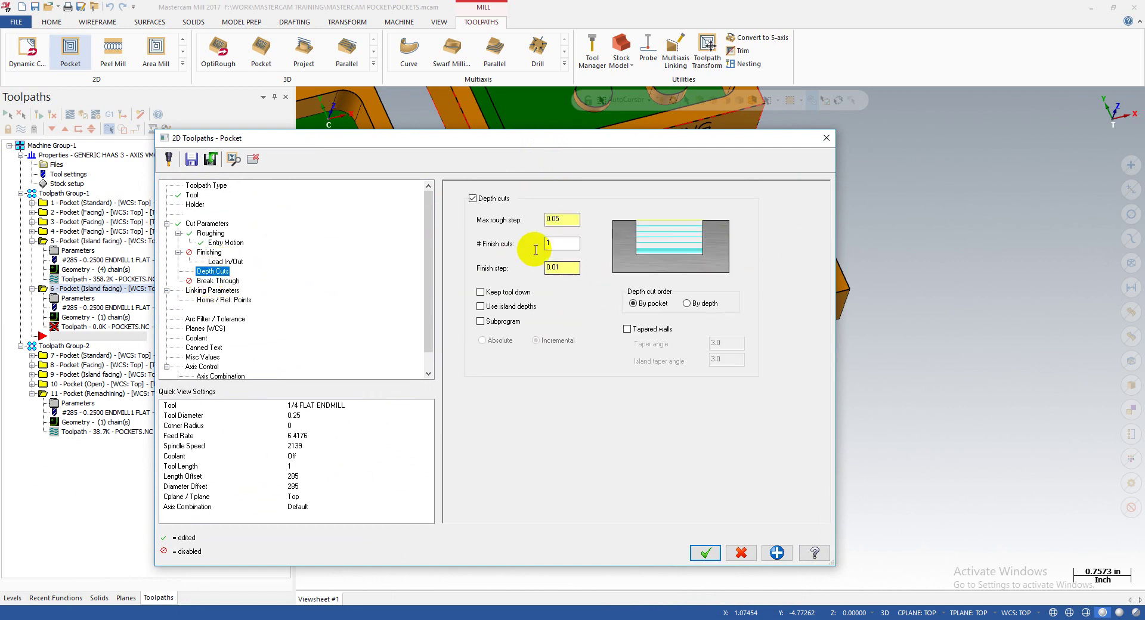
- Pick the OPEN block's upper corner as top of stock and the pocket floor corner as the -0.25 depth, and generate the toolpath
{"action": "left_click", "coordinate": [212, 291]}
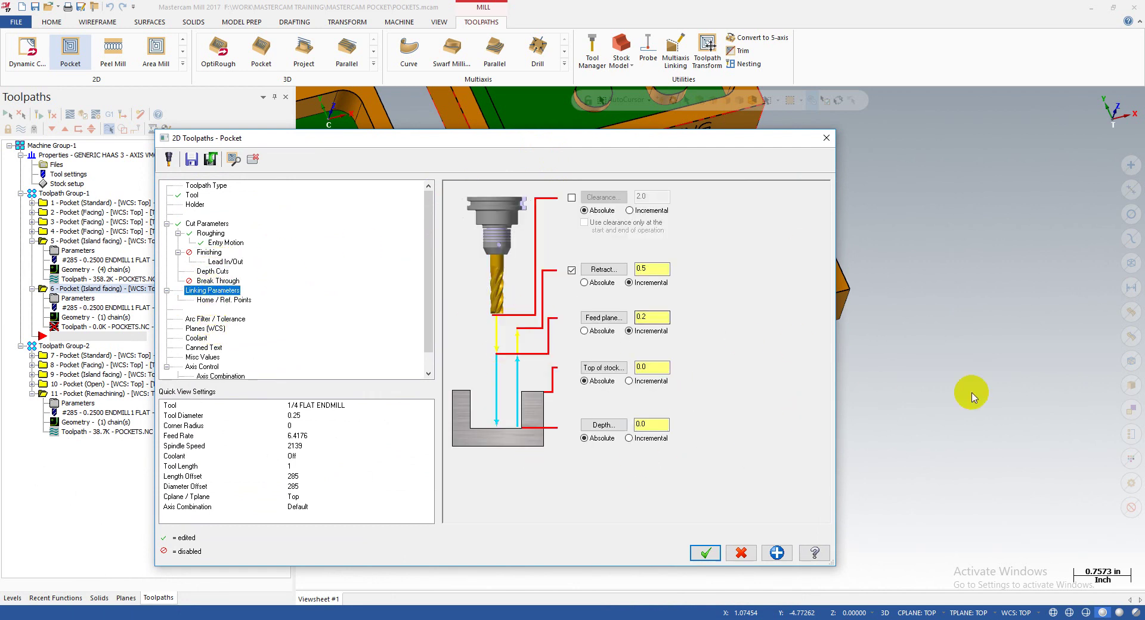
{"action": "left_click", "coordinate": [603, 368]}
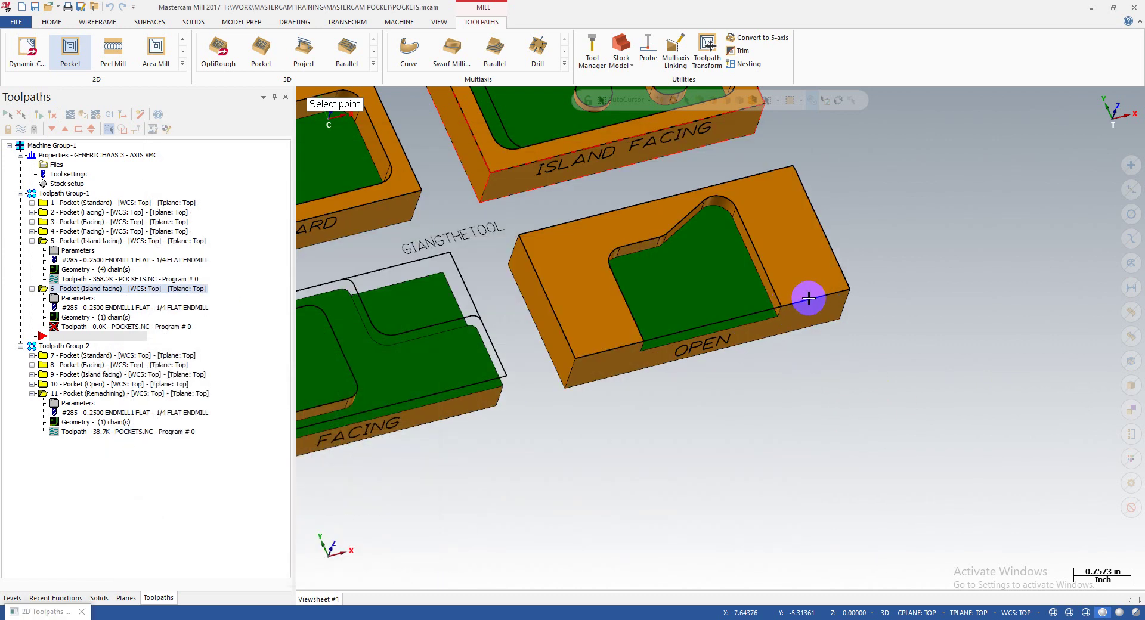
{"action": "left_click", "coordinate": [582, 362]}
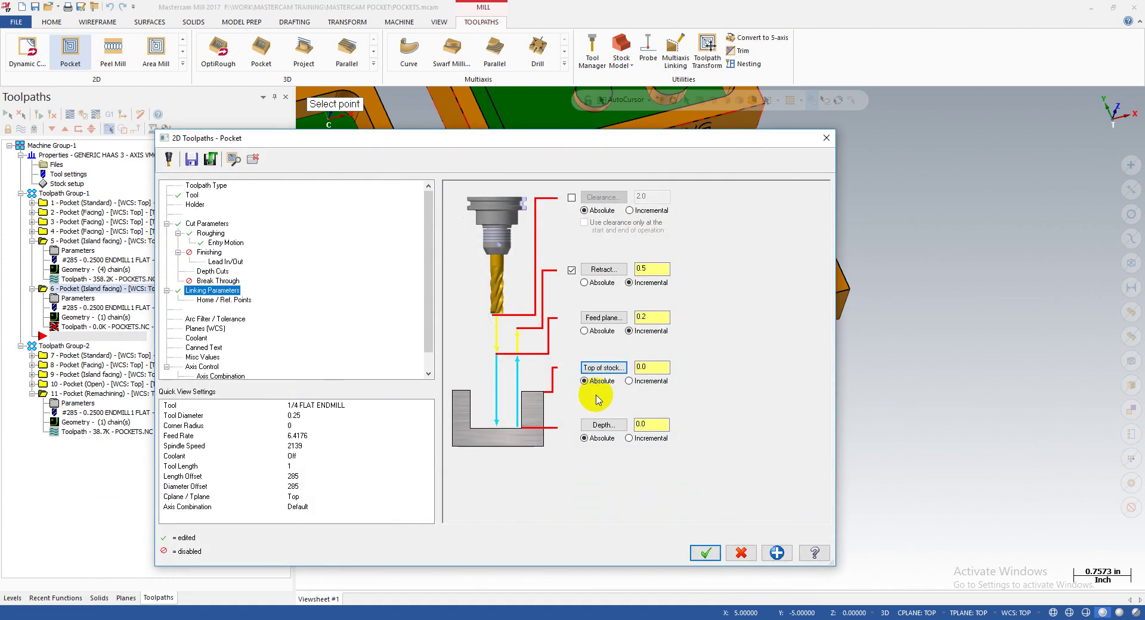
{"action": "left_click", "coordinate": [612, 426]}
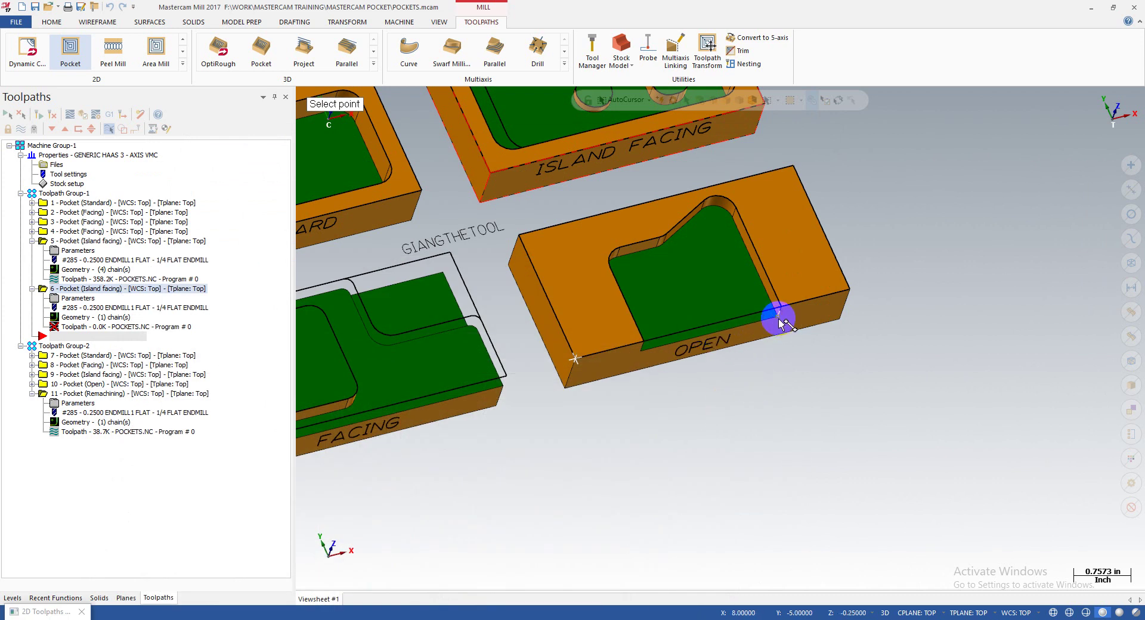
{"action": "left_click", "coordinate": [779, 320]}
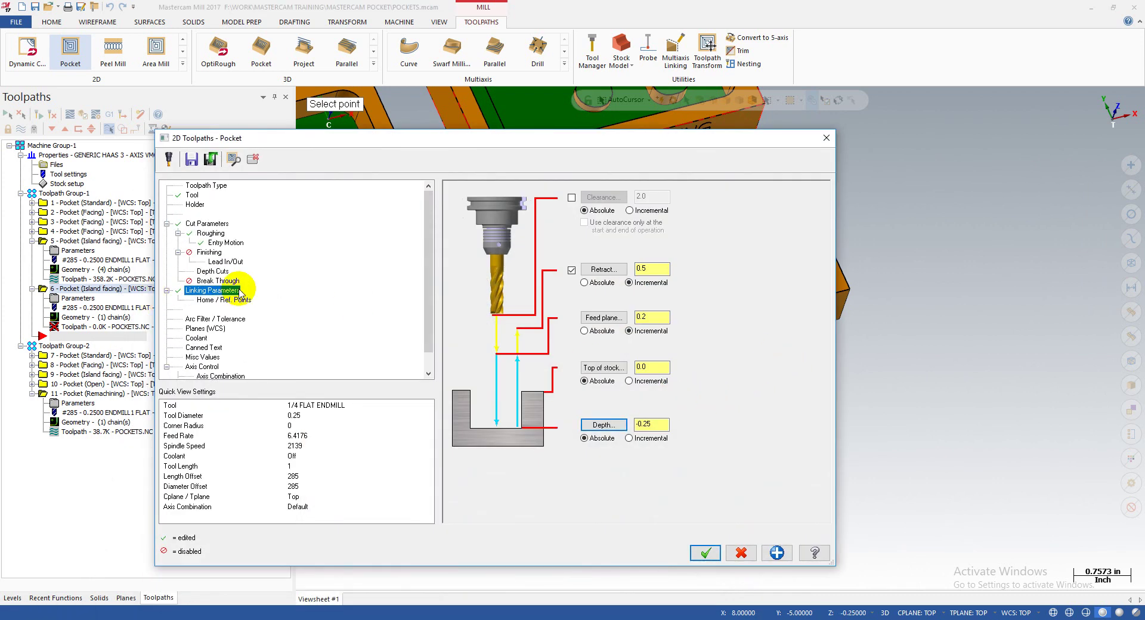
{"action": "left_click", "coordinate": [706, 552]}
- Inspect the generated open-pocket toolpath on the OPEN block from several angles and up close
{"action": "middle_click_drag", "start_coordinate": [685, 371], "coordinate": [718, 342]}
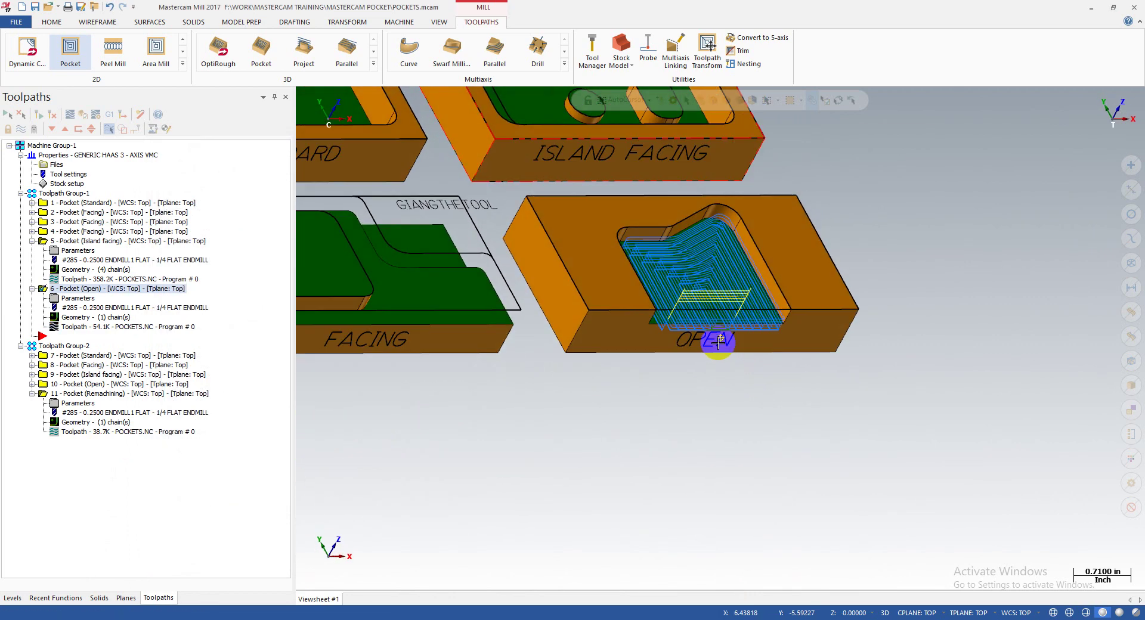
{"action": "scroll", "coordinate": [698, 294], "scroll_direction": "up", "scroll_amount": 5}
{"action": "middle_click_drag", "start_coordinate": [698, 294], "coordinate": [658, 373]}
{"action": "scroll", "coordinate": [658, 374], "scroll_direction": "down", "scroll_amount": 4}
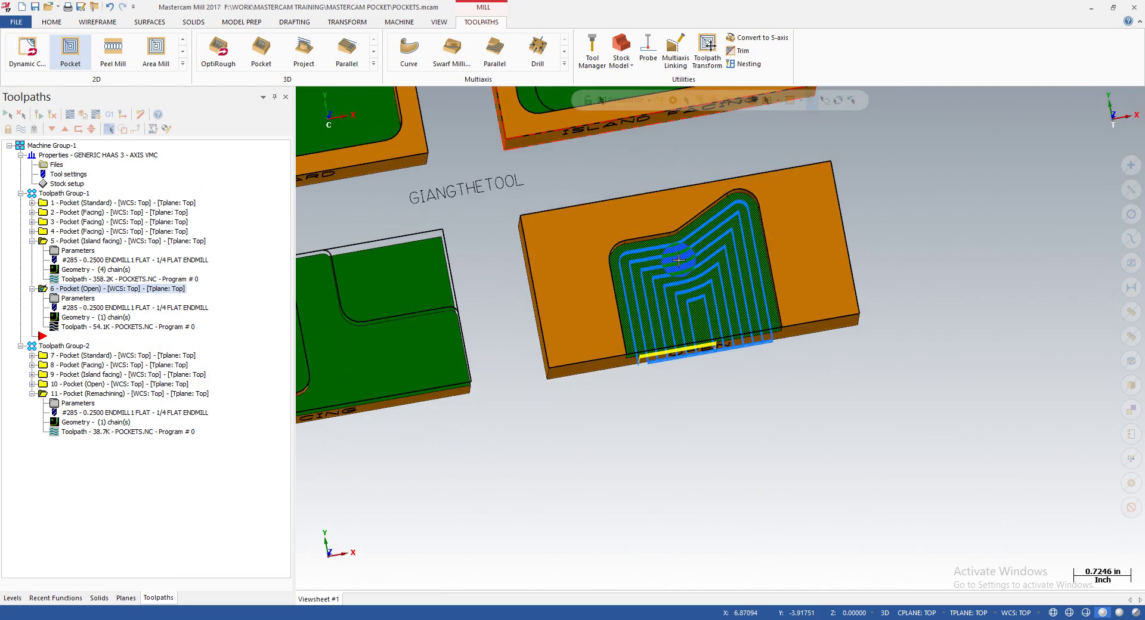
{"action": "middle_click_drag", "start_coordinate": [673, 272], "coordinate": [713, 259]}
{"action": "scroll", "coordinate": [694, 277], "scroll_direction": "up", "scroll_amount": 2}
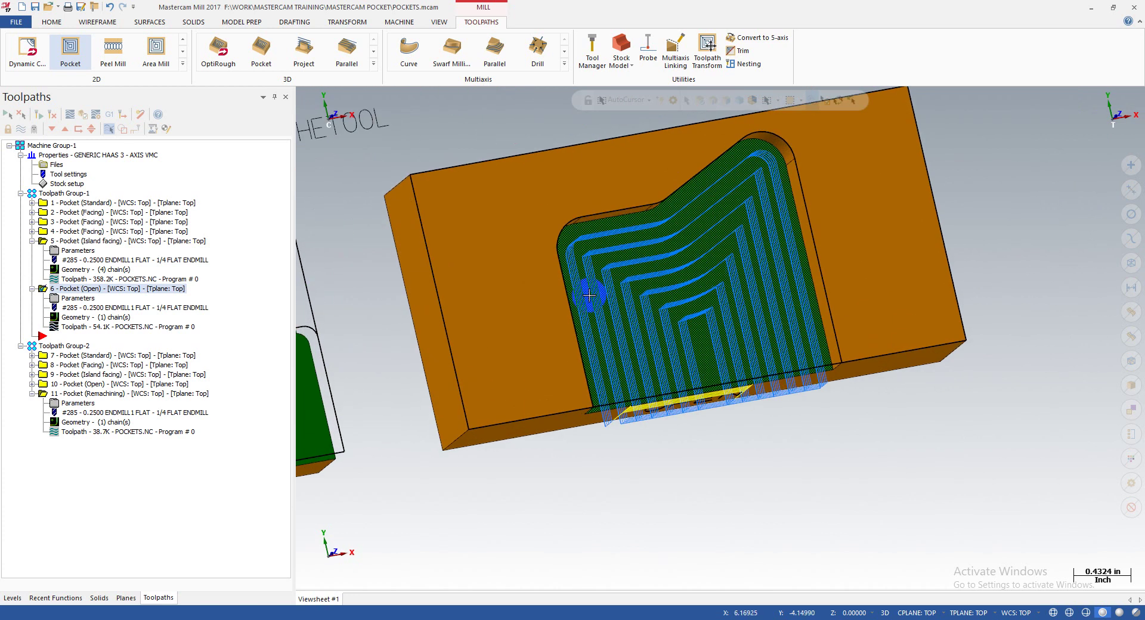
- Backplot the open-pocket operation and advance the tool move by move through the successive passes of the first depth cut
{"action": "left_click", "coordinate": [61, 326]}
{"action": "mouse_move", "coordinate": [481, 99]}
{"action": "left_mouse_down"}
{"action": "mouse_move", "coordinate": [514, 102]}
{"action": "mouse_move", "coordinate": [484, 114]}
{"action": "left_mouse_up"}
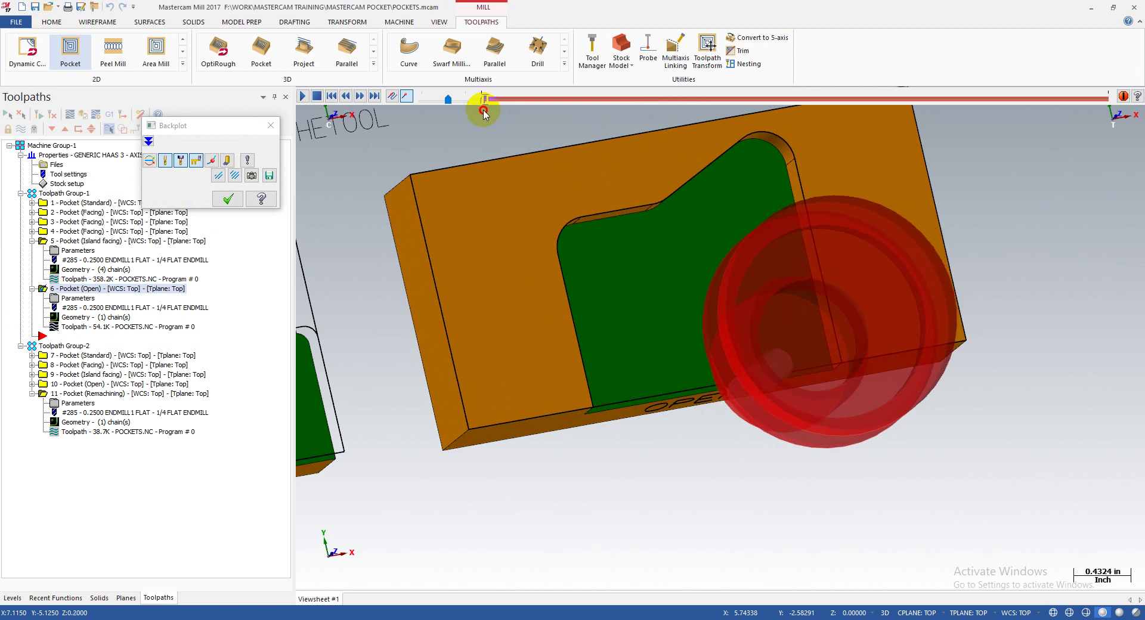
{"action": "middle_click_drag", "start_coordinate": [748, 324], "coordinate": [791, 319]}
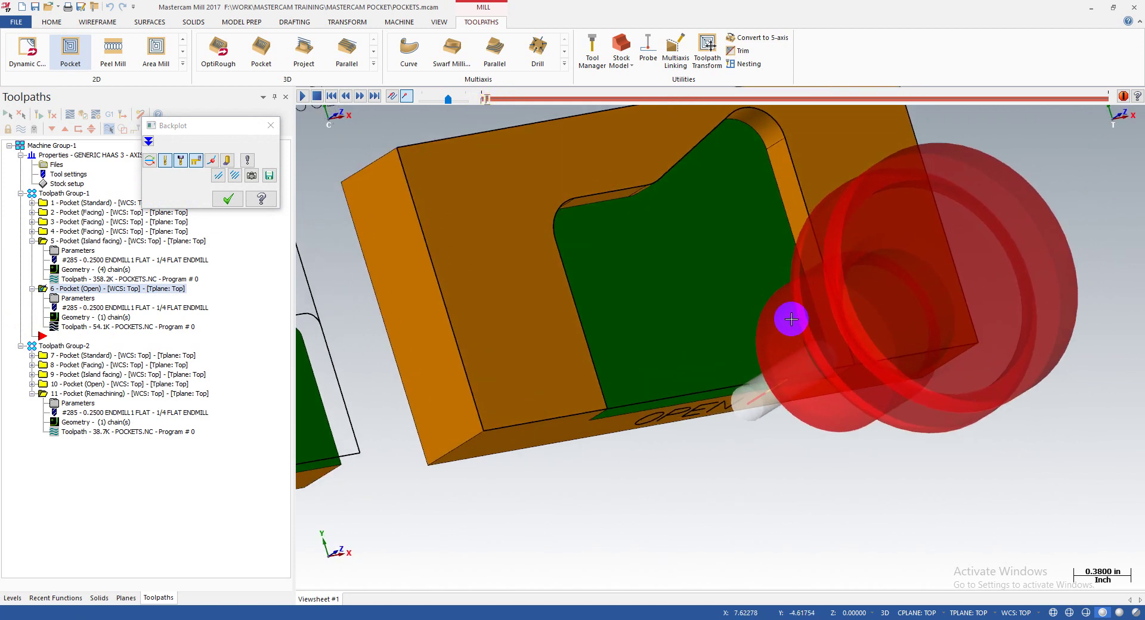
{"action": "key", "text": "s"}
{"action": "key", "text": "s"}
{"action": "key", "text": "s"}
{"action": "key", "text": "s"}
{"action": "key", "text": "s"}
{"action": "key", "text": "s"}
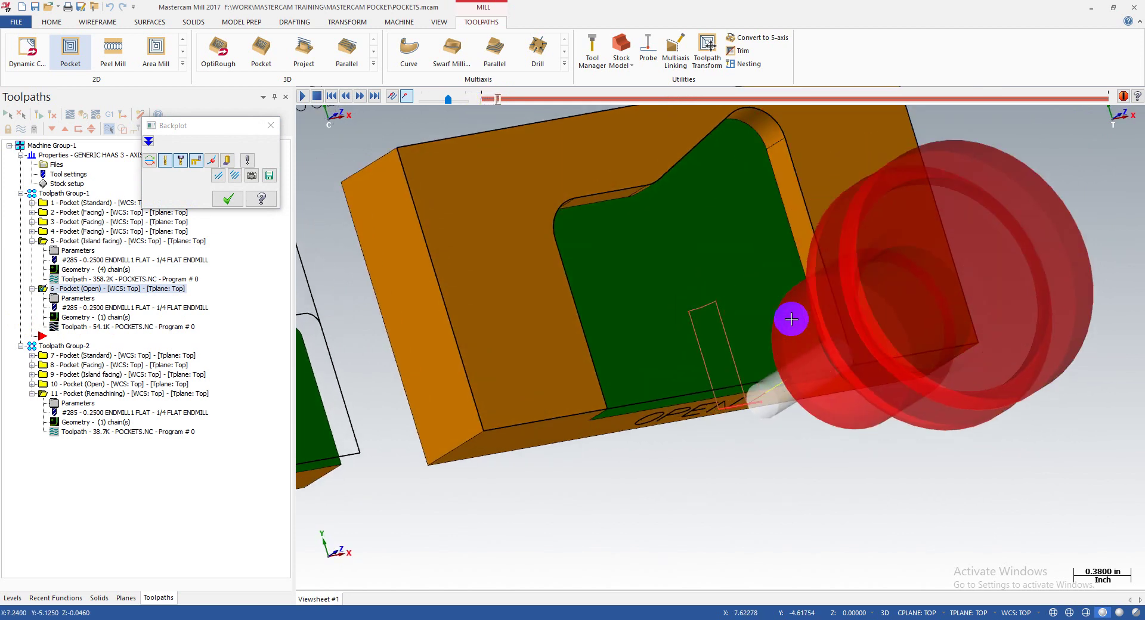
{"action": "key", "text": "s"}
{"action": "key", "text": "s"}
{"action": "key", "text": "s"}
{"action": "key", "text": "s"}
{"action": "key", "text": "s"}
{"action": "key", "text": "s"}
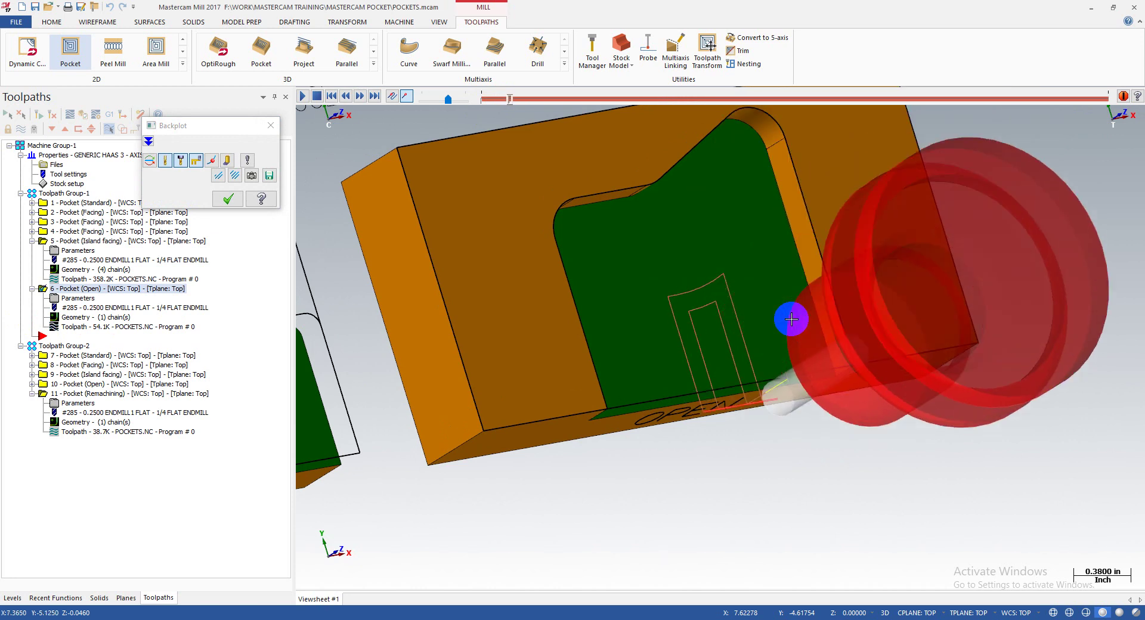
{"action": "key", "text": "s"}
{"action": "key", "text": "s"}
{"action": "key", "text": "s"}
{"action": "key", "text": "s"}
{"action": "key", "text": "s"}
{"action": "key", "text": "s"}
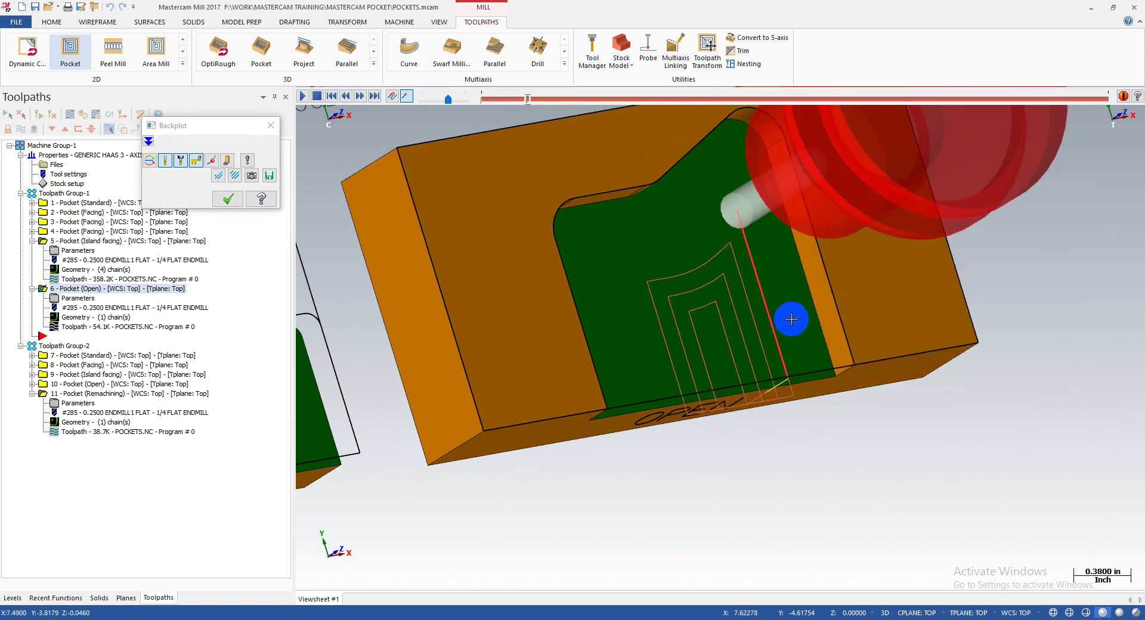
{"action": "key", "text": "s"}
{"action": "key", "text": "s"}
{"action": "key", "text": "s"}
{"action": "key", "text": "s"}
{"action": "key", "text": "s"}
{"action": "key", "text": "s"}
{"action": "key", "text": "s"}
{"action": "key", "text": "s"}
{"action": "key", "text": "s"}
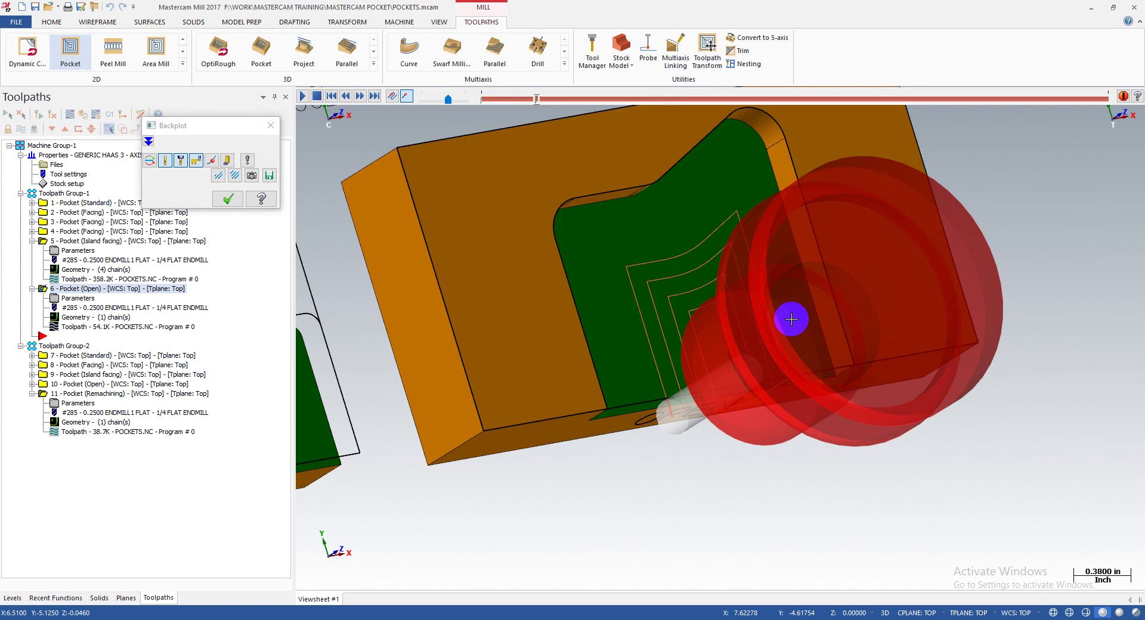
{"action": "key", "text": "s"}
{"action": "key", "text": "s"}
{"action": "key", "text": "s"}
{"action": "key", "text": "s"}
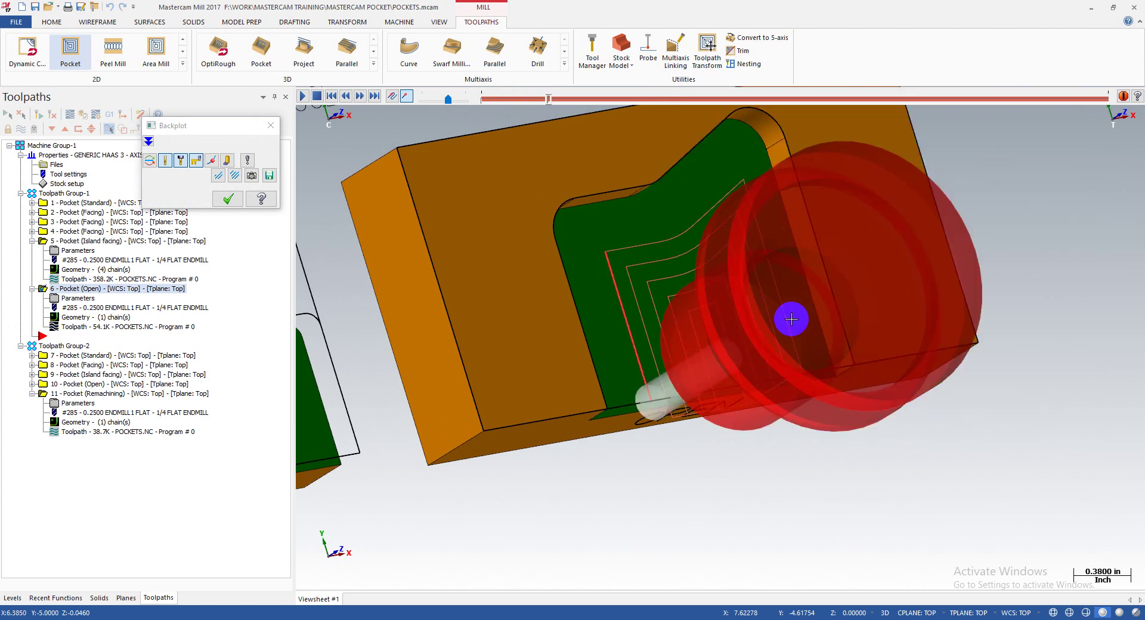
- Examine up close how the tool overlaps the pocket's open edge while advancing the backplot through the outermost passes
{"action": "middle_click_drag", "start_coordinate": [687, 427], "coordinate": [838, 387]}
{"action": "scroll", "coordinate": [720, 417], "scroll_direction": "up", "scroll_amount": 2}
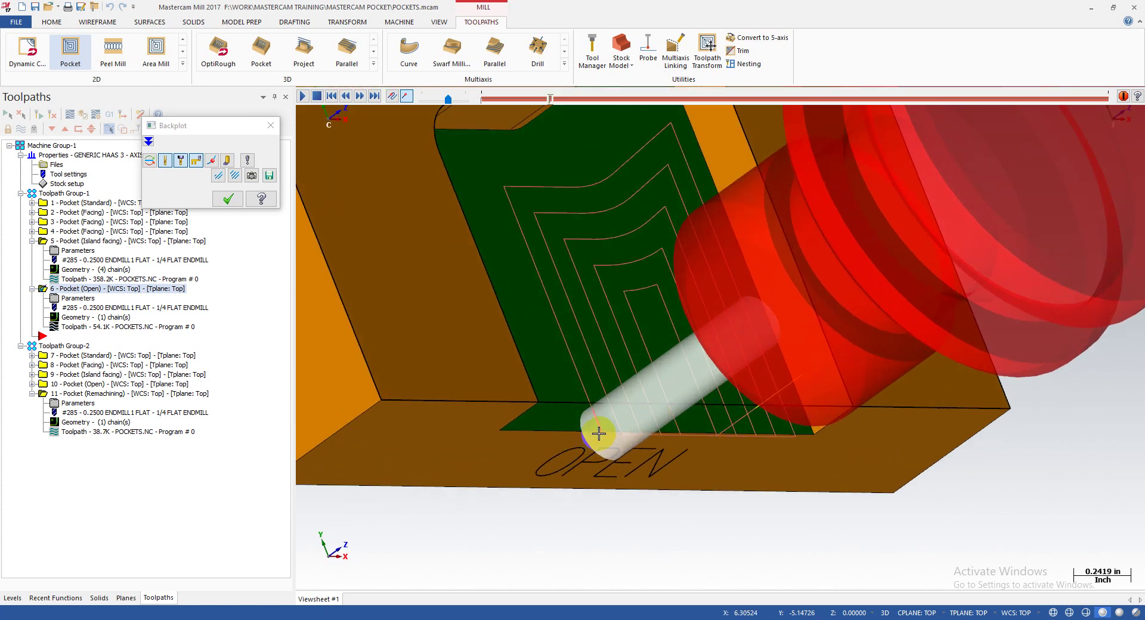
{"action": "left_click", "coordinate": [599, 433]}
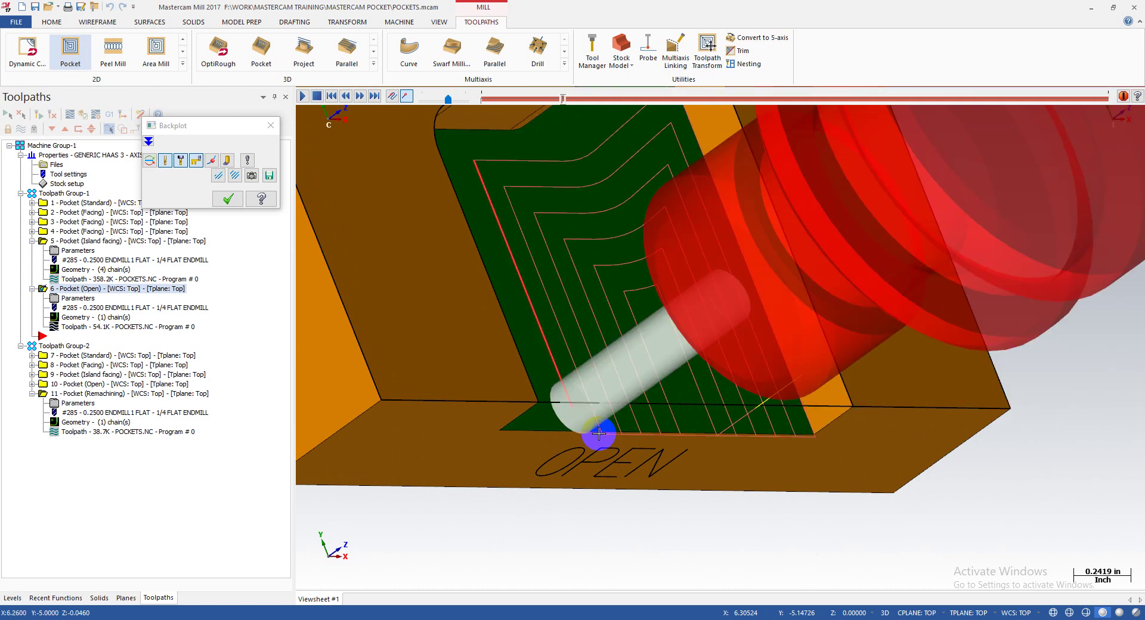
{"action": "left_click", "coordinate": [599, 434]}
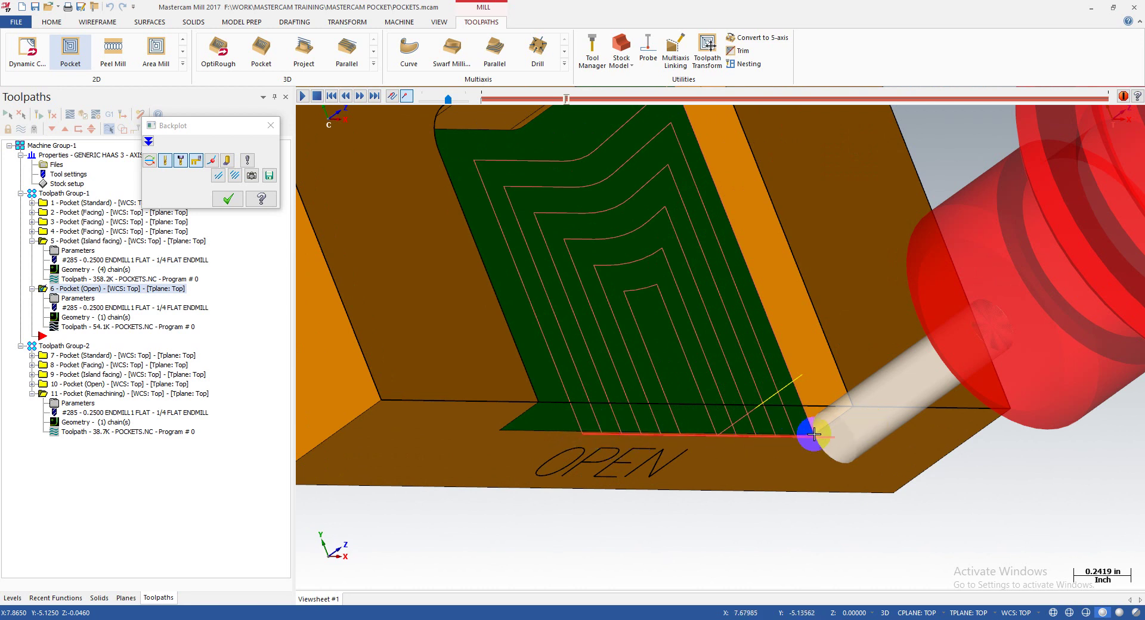
- Run the open-pocket backplot through its remaining moves to the end and close Backplot
{"action": "scroll", "coordinate": [569, 450], "scroll_direction": "down", "scroll_amount": 2}
{"action": "middle_click_drag", "start_coordinate": [672, 430], "coordinate": [606, 388]}
{"action": "left_click_drag", "start_coordinate": [567, 98], "coordinate": [948, 163]}
{"action": "scroll", "coordinate": [733, 283], "scroll_direction": "down", "scroll_amount": 3}
{"action": "middle_click_drag", "start_coordinate": [733, 282], "coordinate": [642, 306]}
{"action": "left_click", "coordinate": [229, 199]}
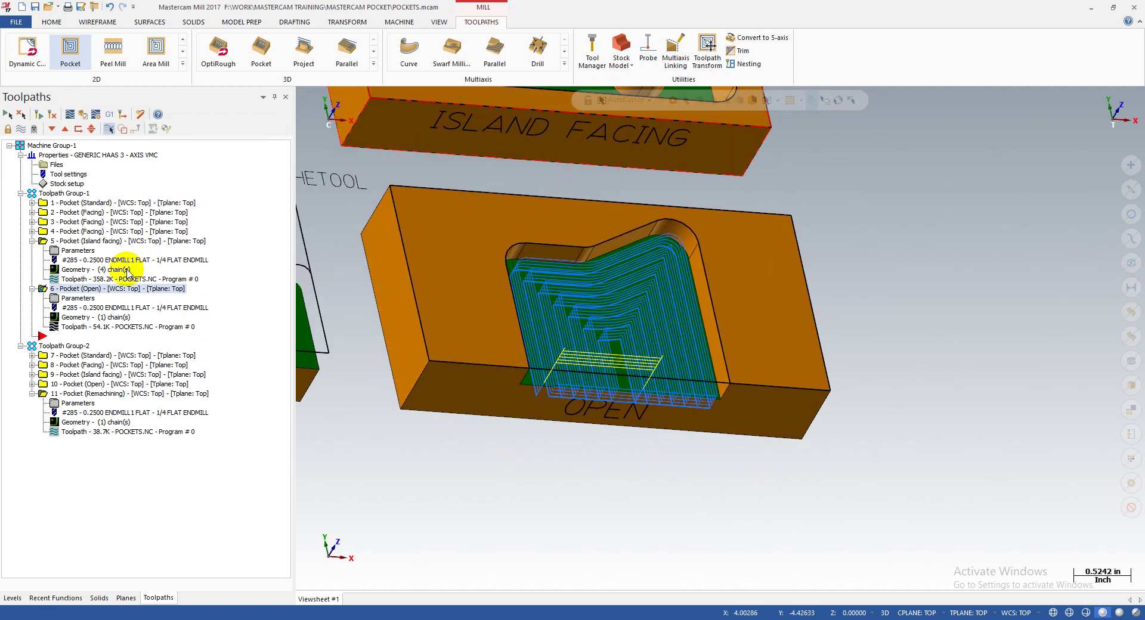
- Switch off the open pocket cutting method for the Open pocket operation, use Constant Overlap Spiral roughing, and regenerate the toolpath
{"action": "middle_click_drag", "start_coordinate": [459, 317], "coordinate": [519, 396]}
{"action": "left_click", "coordinate": [91, 312]}
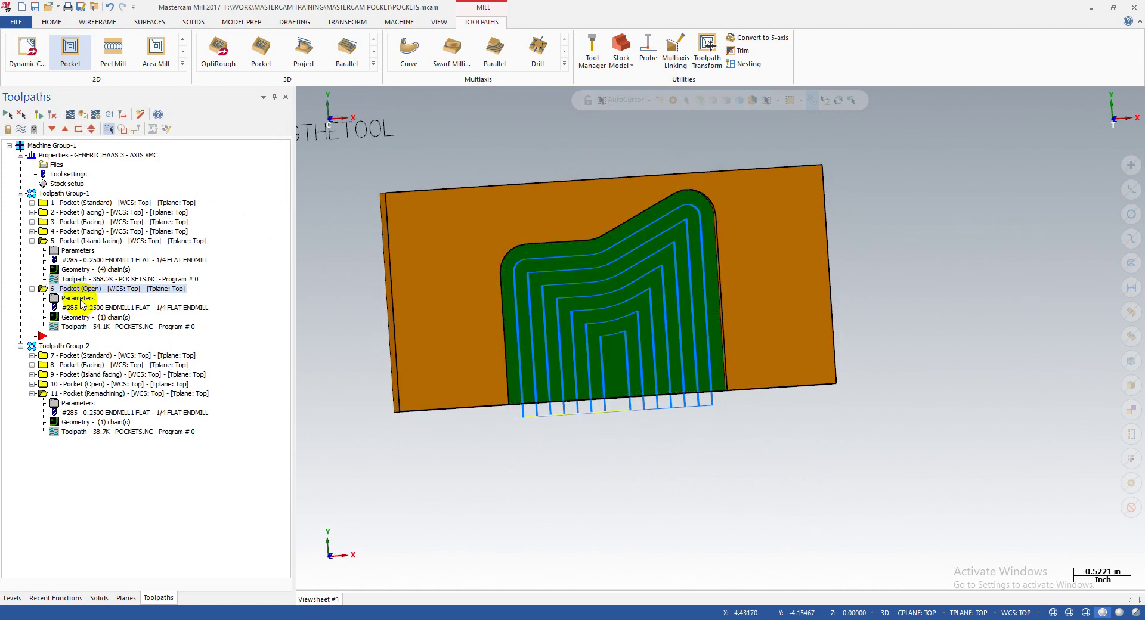
{"action": "left_click", "coordinate": [79, 300]}
{"action": "left_click", "coordinate": [208, 224]}
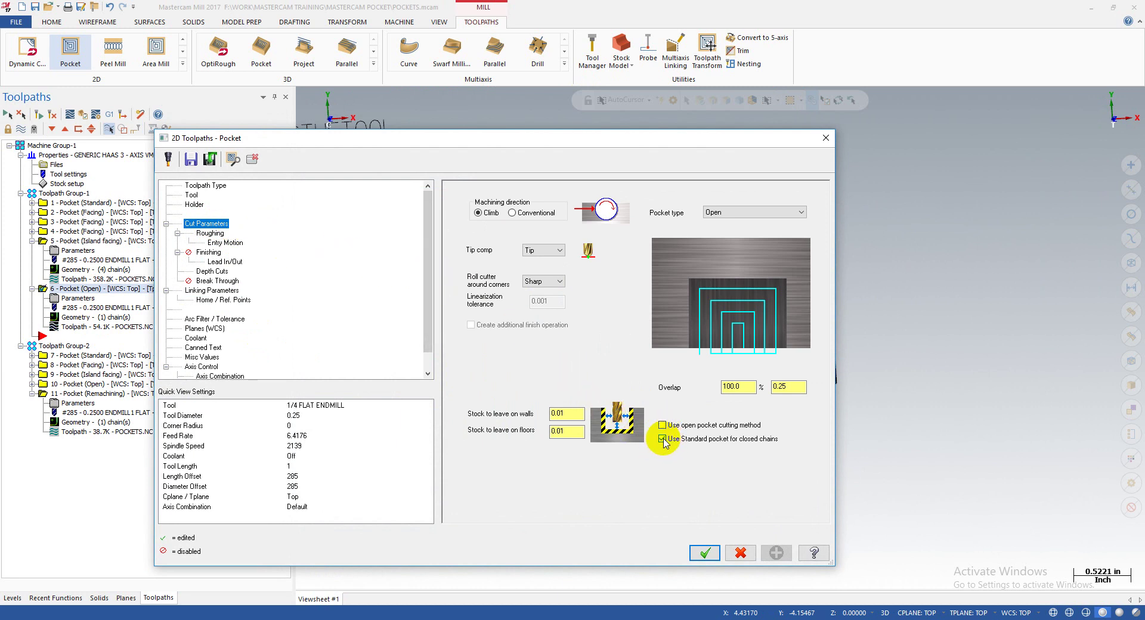
{"action": "left_click", "coordinate": [210, 233]}
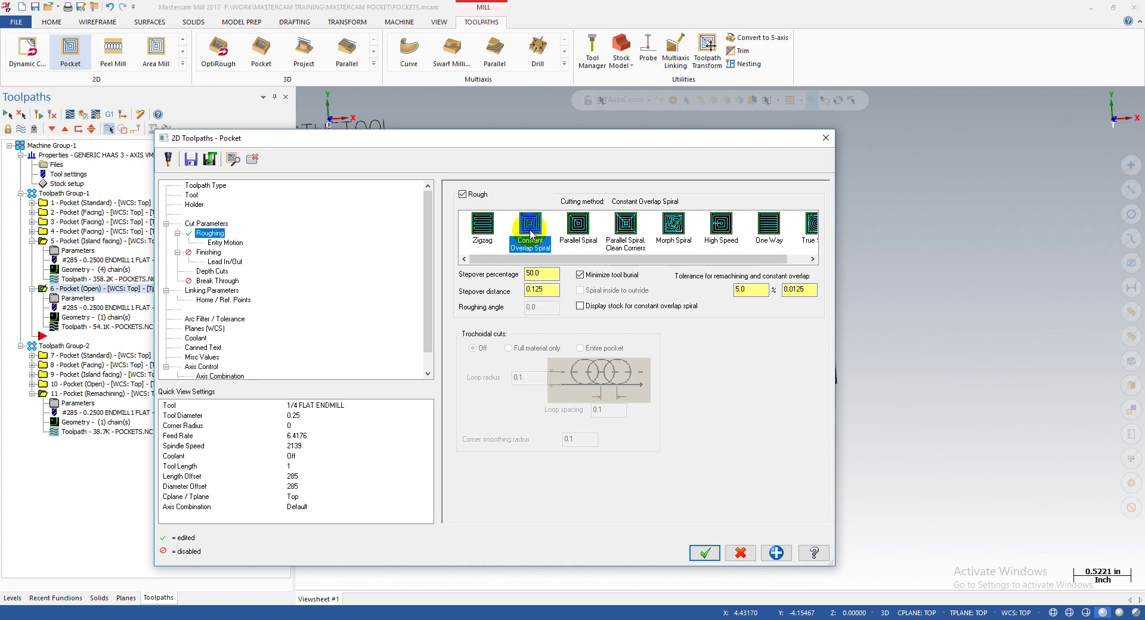
{"action": "left_click", "coordinate": [705, 553]}
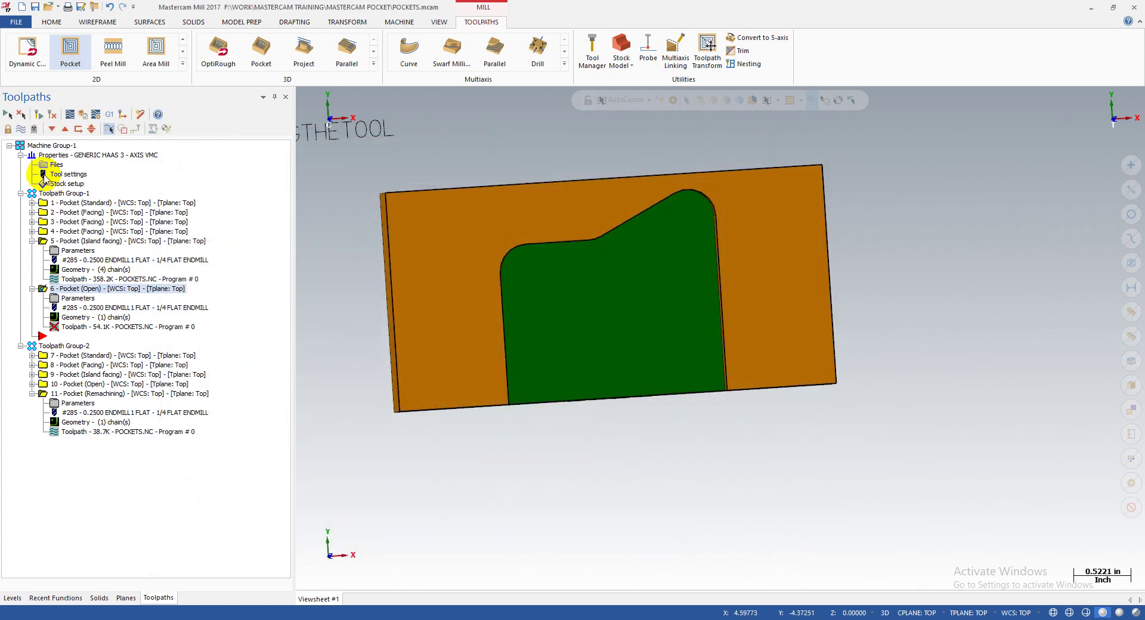
{"action": "left_click", "coordinate": [38, 114]}
- Inspect the regenerated Constant Overlap Spiral toolpath on the OPEN block and backplot it through the first depth cut to the last move
{"action": "mouse_move", "coordinate": [603, 354]}
{"action": "middle_mouse_down"}
{"action": "mouse_move", "coordinate": [665, 380]}
{"action": "mouse_move", "coordinate": [629, 399]}
{"action": "mouse_move", "coordinate": [596, 381]}
{"action": "mouse_move", "coordinate": [736, 348]}
{"action": "middle_mouse_up"}
{"action": "scroll", "coordinate": [665, 379], "scroll_direction": "up", "scroll_amount": 2}
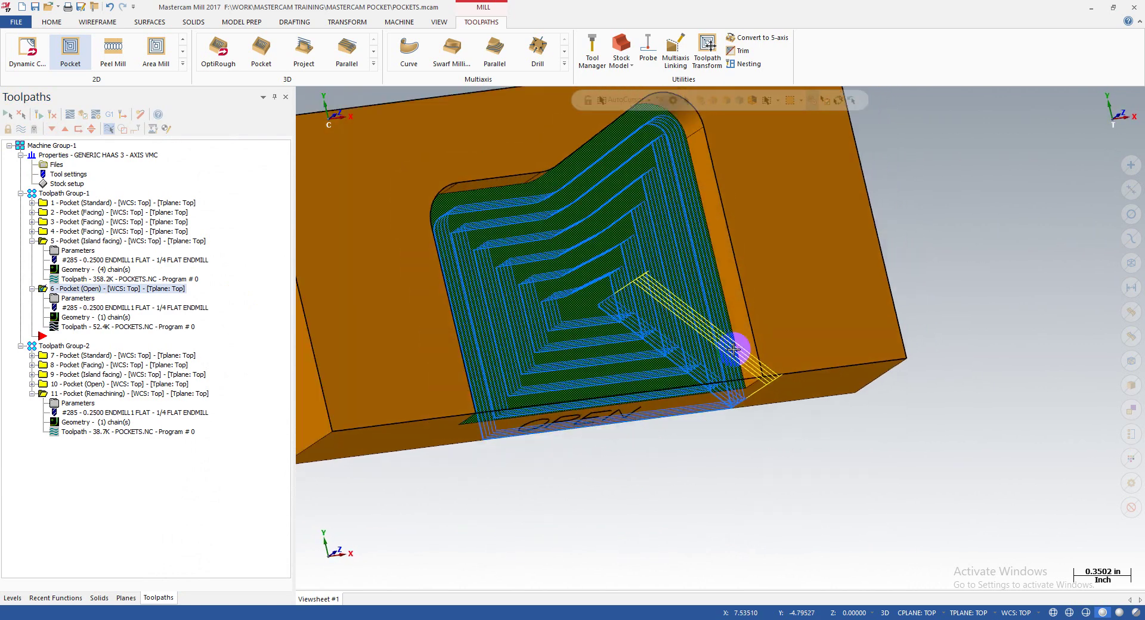
{"action": "scroll", "coordinate": [736, 348], "scroll_direction": "down", "scroll_amount": 2}
{"action": "left_click", "coordinate": [67, 328]}
{"action": "mouse_move", "coordinate": [483, 101]}
{"action": "left_mouse_down"}
{"action": "mouse_move", "coordinate": [565, 111]}
{"action": "mouse_move", "coordinate": [491, 120]}
{"action": "mouse_move", "coordinate": [551, 120]}
{"action": "left_mouse_up"}
{"action": "scroll", "coordinate": [634, 318], "scroll_direction": "up", "scroll_amount": 2}
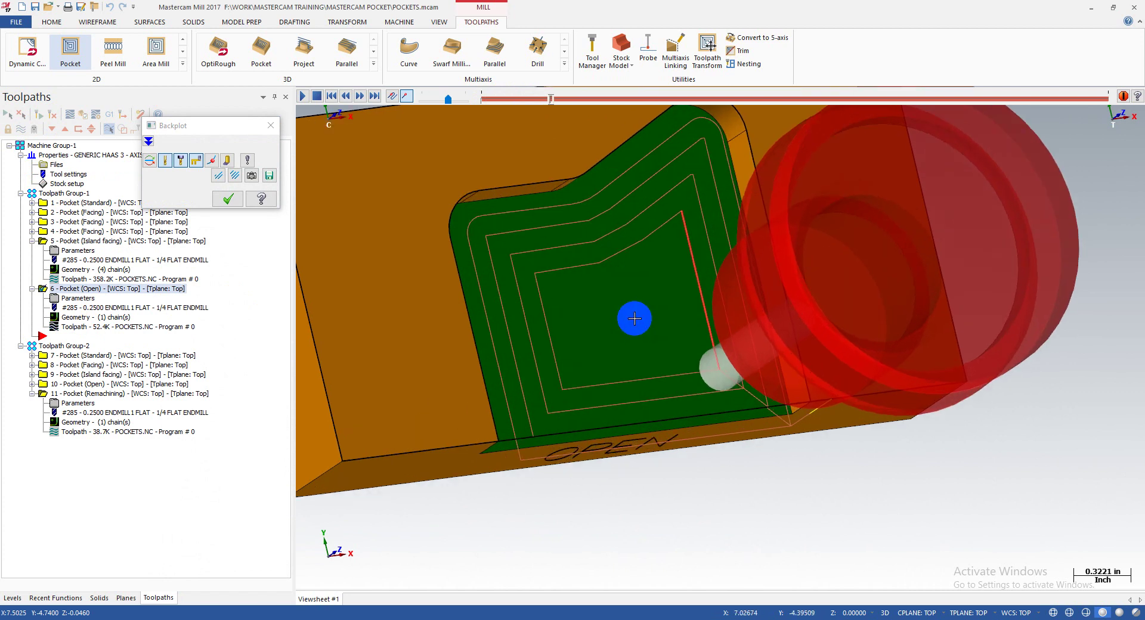
{"action": "scroll", "coordinate": [635, 319], "scroll_direction": "up", "scroll_amount": 1}
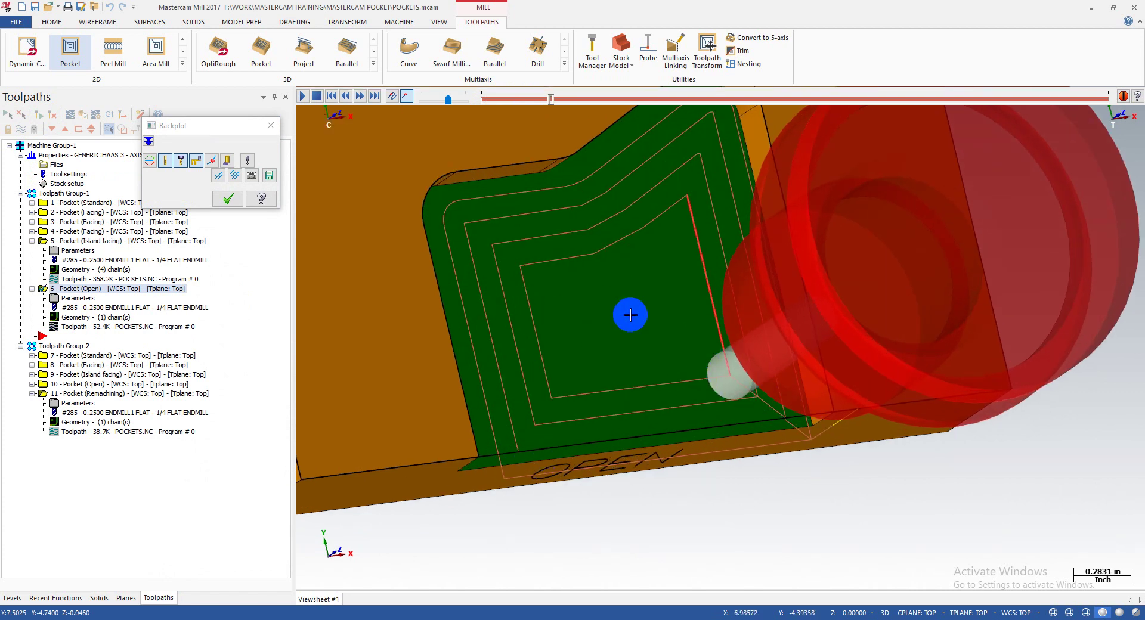
{"action": "scroll", "coordinate": [503, 281], "scroll_direction": "down", "scroll_amount": 3}
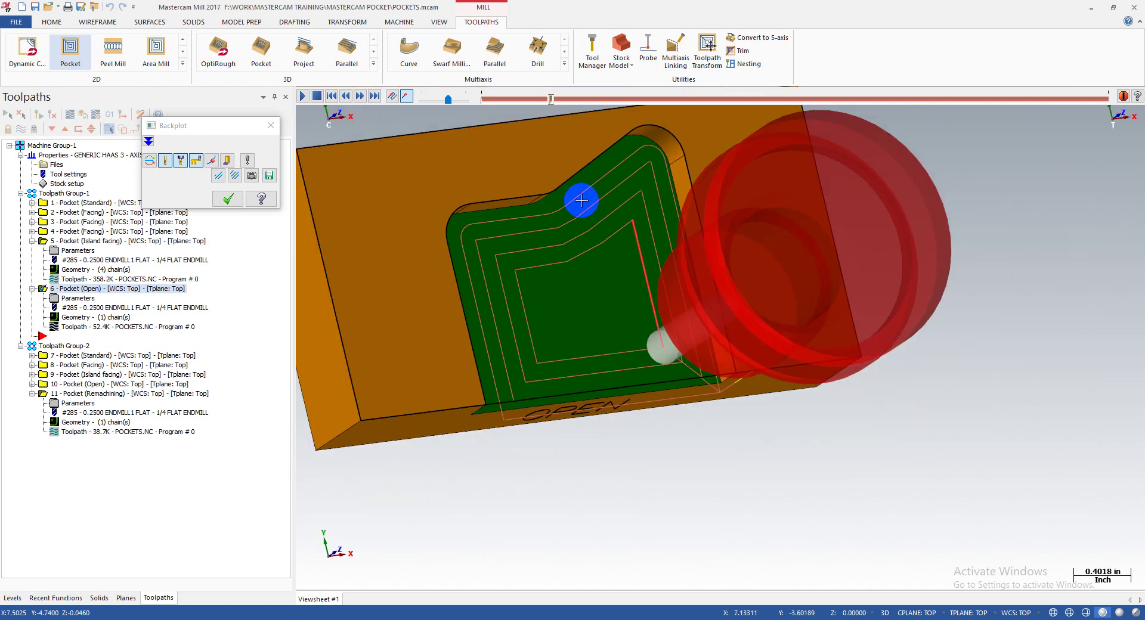
{"action": "left_click_drag", "start_coordinate": [544, 106], "coordinate": [967, 100]}
{"action": "middle_click_drag", "start_coordinate": [966, 125], "coordinate": [724, 249]}
{"action": "left_click", "coordinate": [230, 199]}
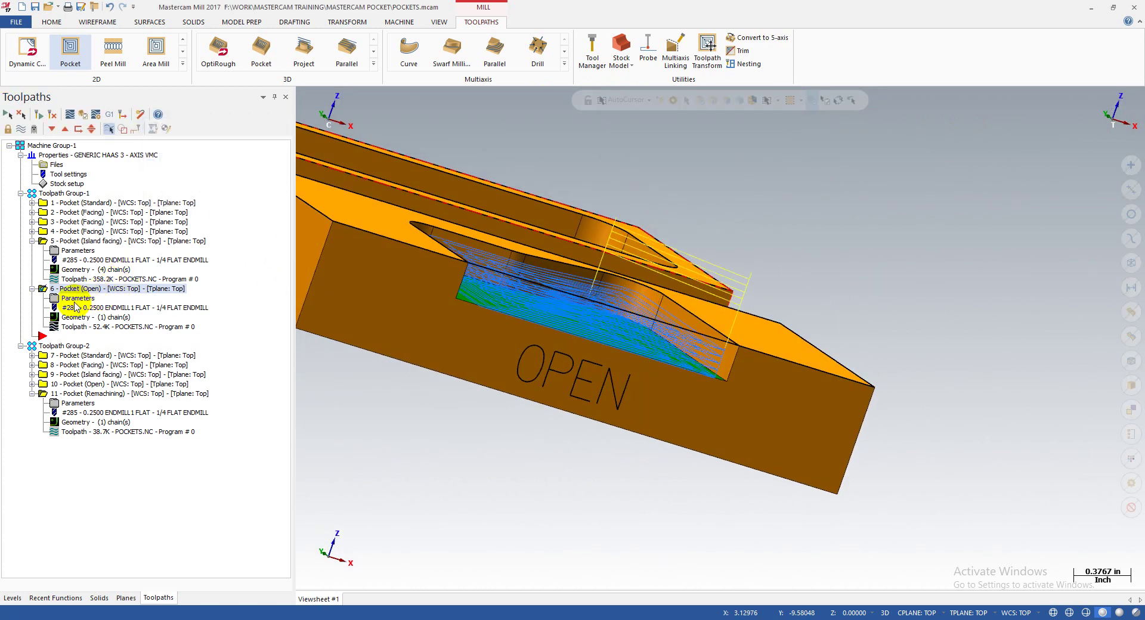
- Change the Open pocket operation's roughing method to One Way and regenerate the toolpath
{"action": "left_click", "coordinate": [89, 299]}
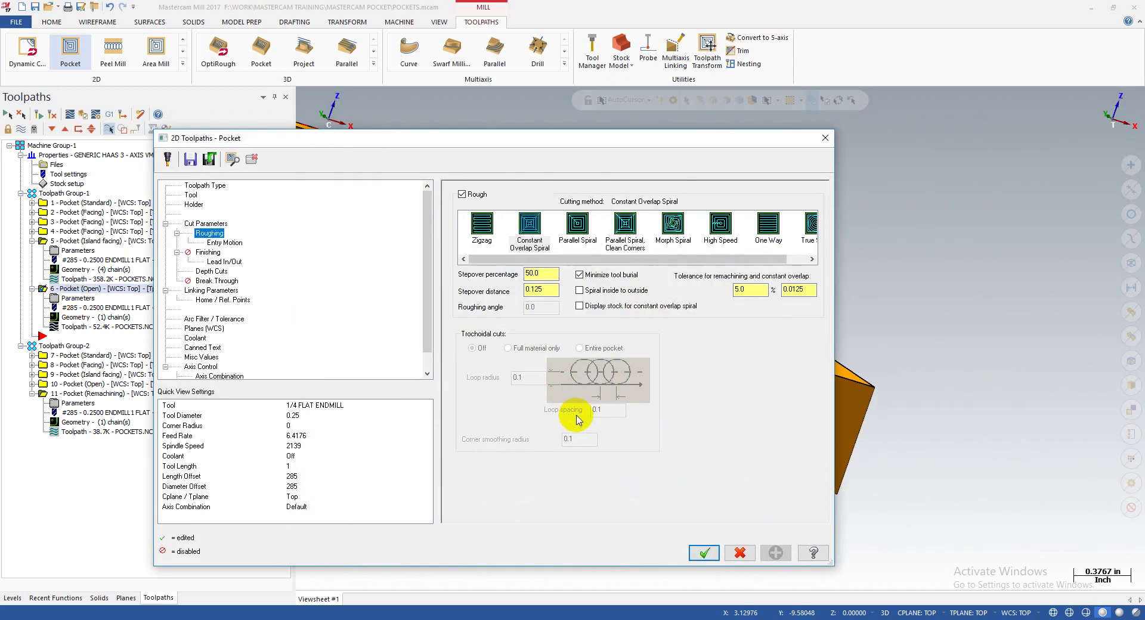
{"action": "left_click", "coordinate": [751, 230]}
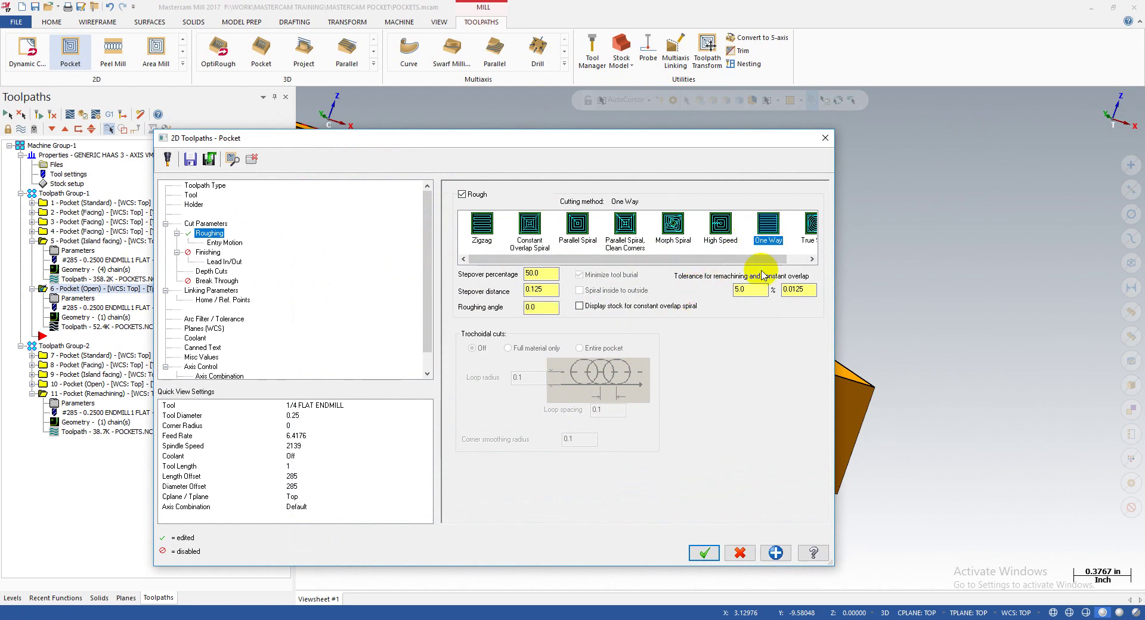
{"action": "left_click", "coordinate": [702, 553]}
{"action": "left_click", "coordinate": [39, 131]}
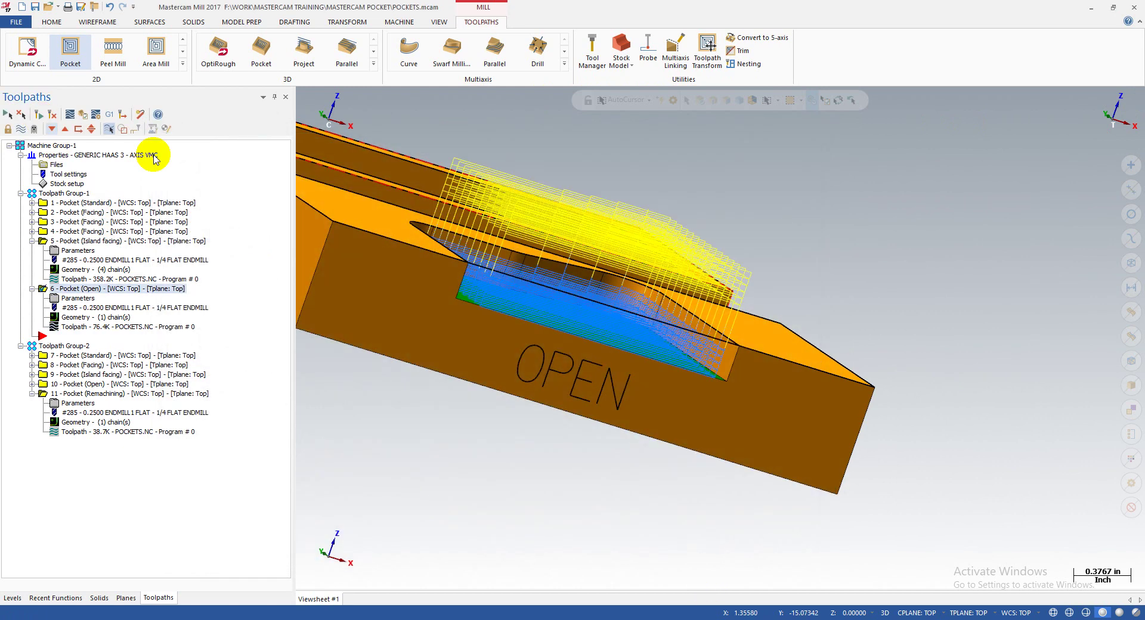
{"action": "middle_click_drag", "start_coordinate": [512, 322], "coordinate": [537, 335]}
- Change the Open pocket operation's roughing method to Zigzag and regenerate the toolpath
{"action": "left_click", "coordinate": [93, 300]}
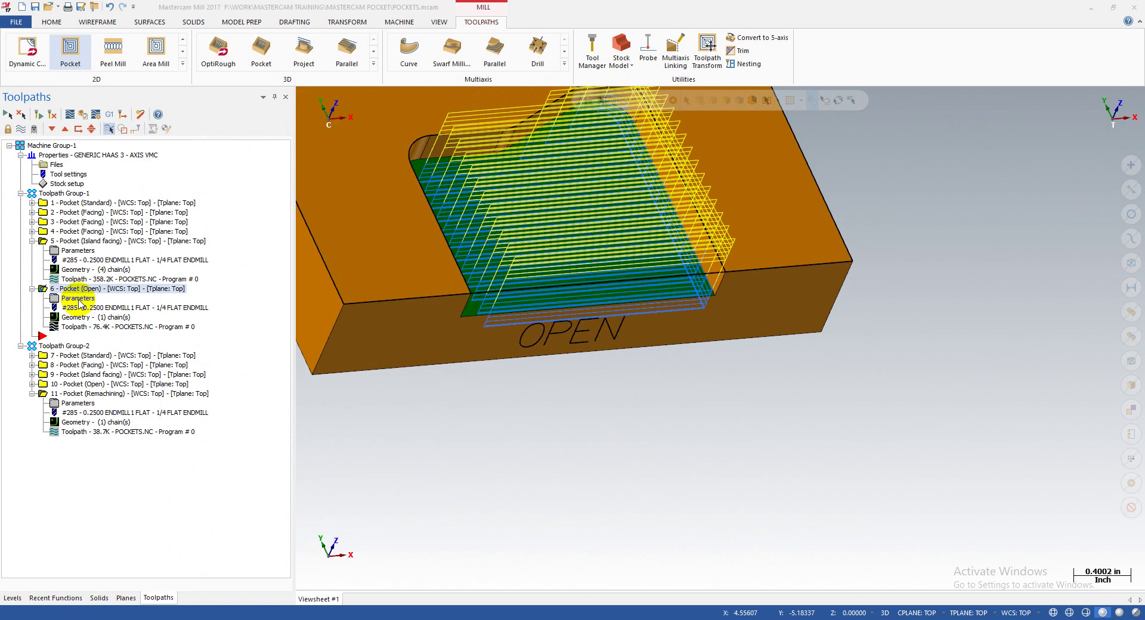
{"action": "left_click", "coordinate": [482, 225]}
{"action": "left_click", "coordinate": [701, 553]}
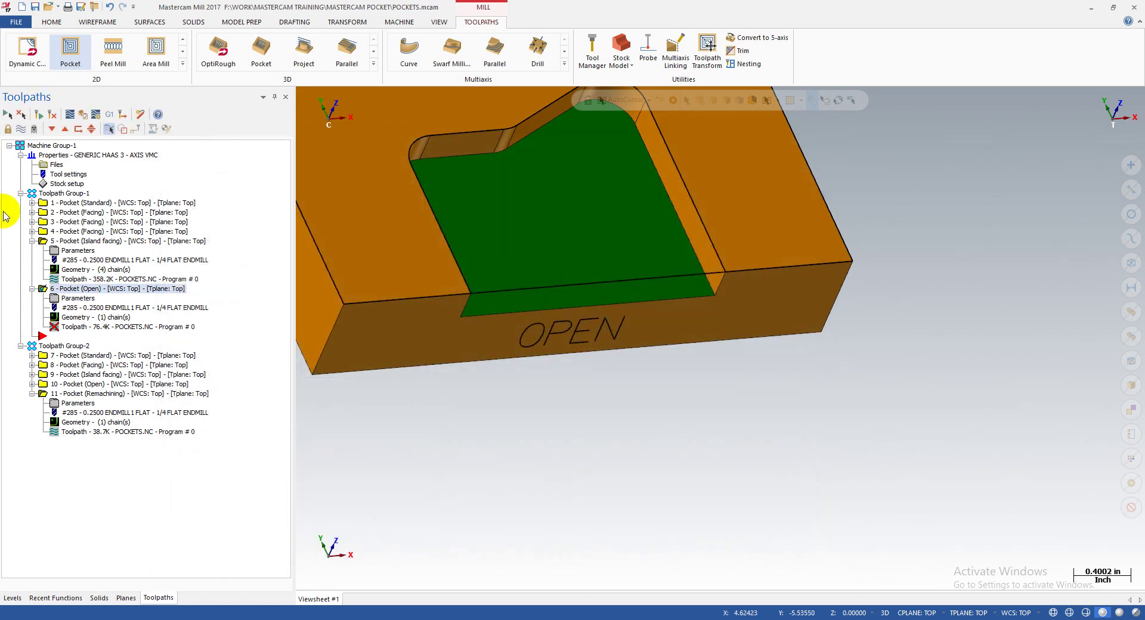
{"action": "left_click", "coordinate": [51, 115]}
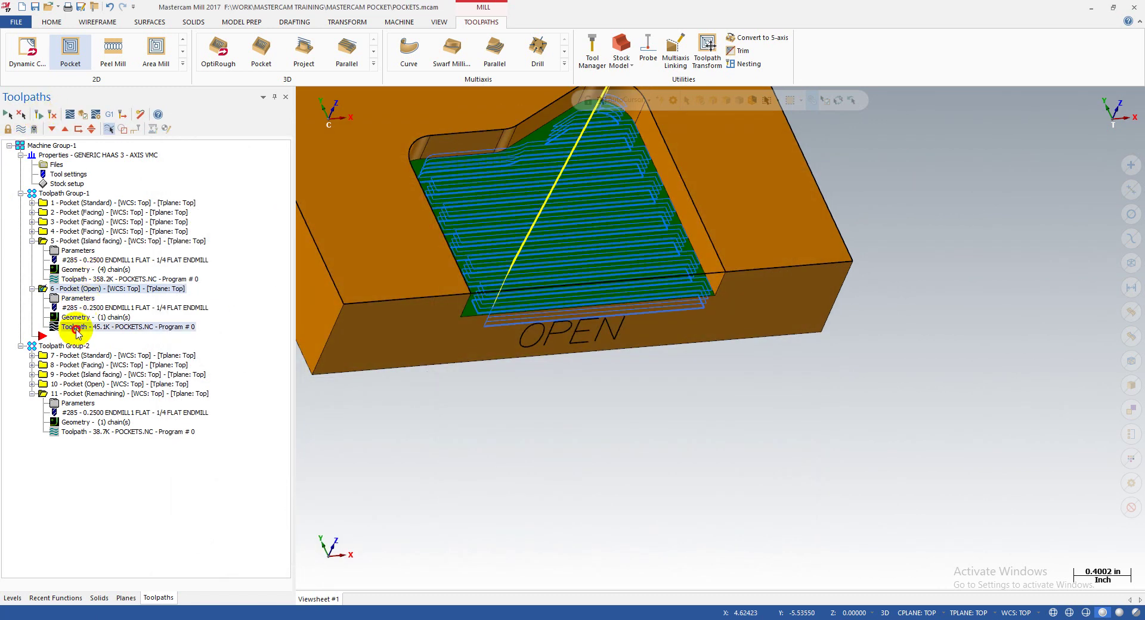
- Backplot the Zigzag version of the open-pocket toolpath to its last move and close Backplot
{"action": "left_click", "coordinate": [76, 329]}
{"action": "left_click_drag", "start_coordinate": [482, 101], "coordinate": [1002, 106]}
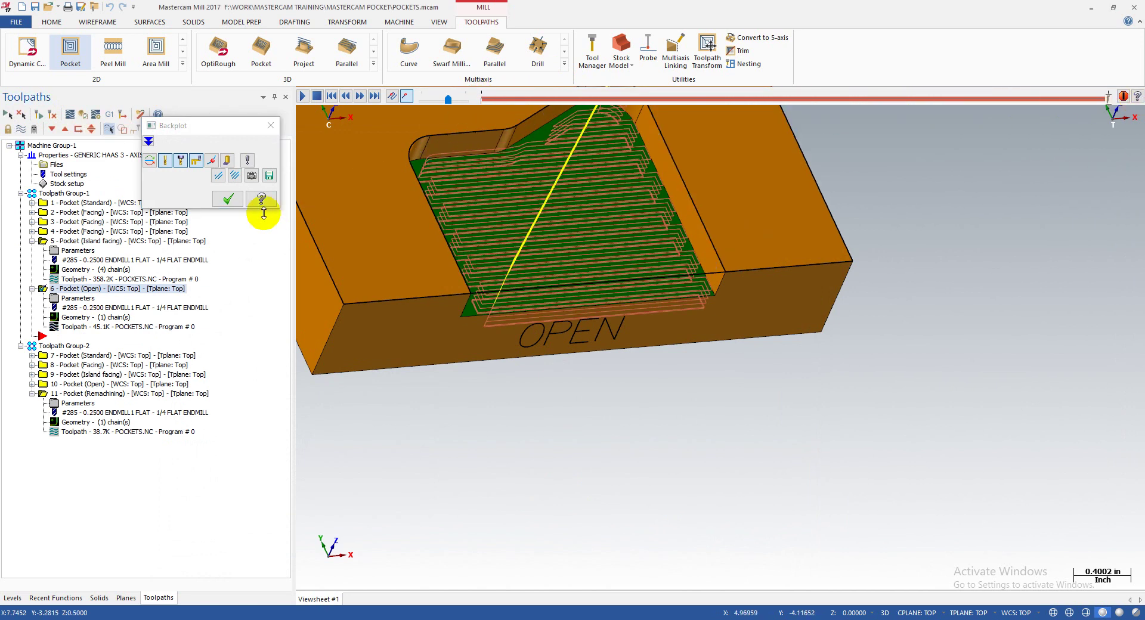
{"action": "left_click", "coordinate": [228, 199]}
- Turn the open pocket cutting method back on in the cut parameters and check the entry motion and roughing settings
{"action": "left_click", "coordinate": [84, 299]}
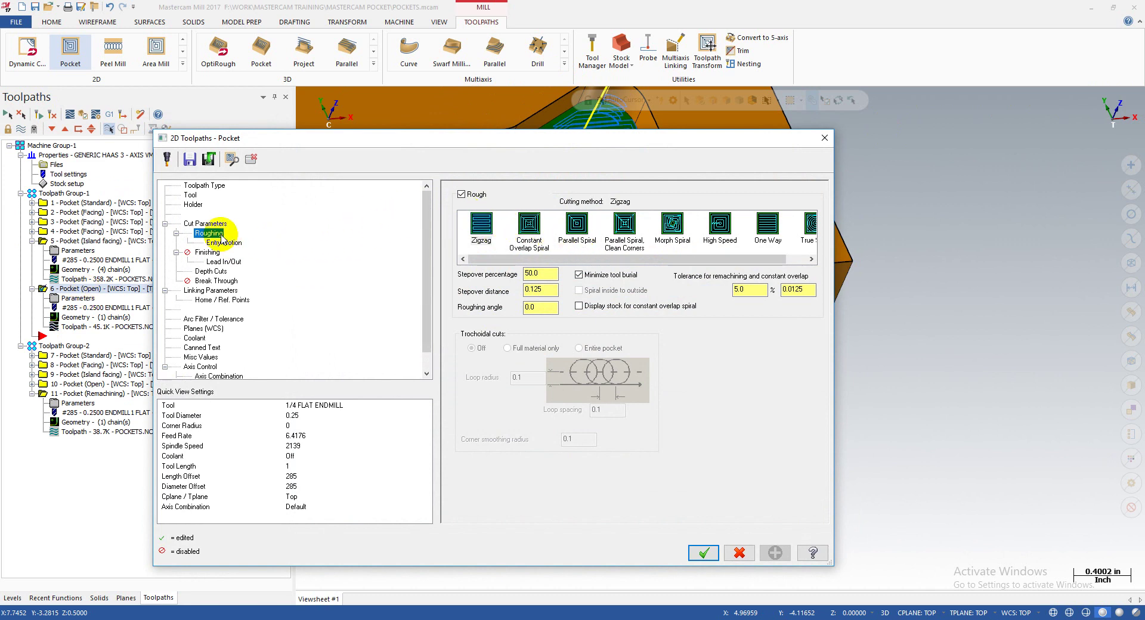
{"action": "left_click", "coordinate": [205, 224]}
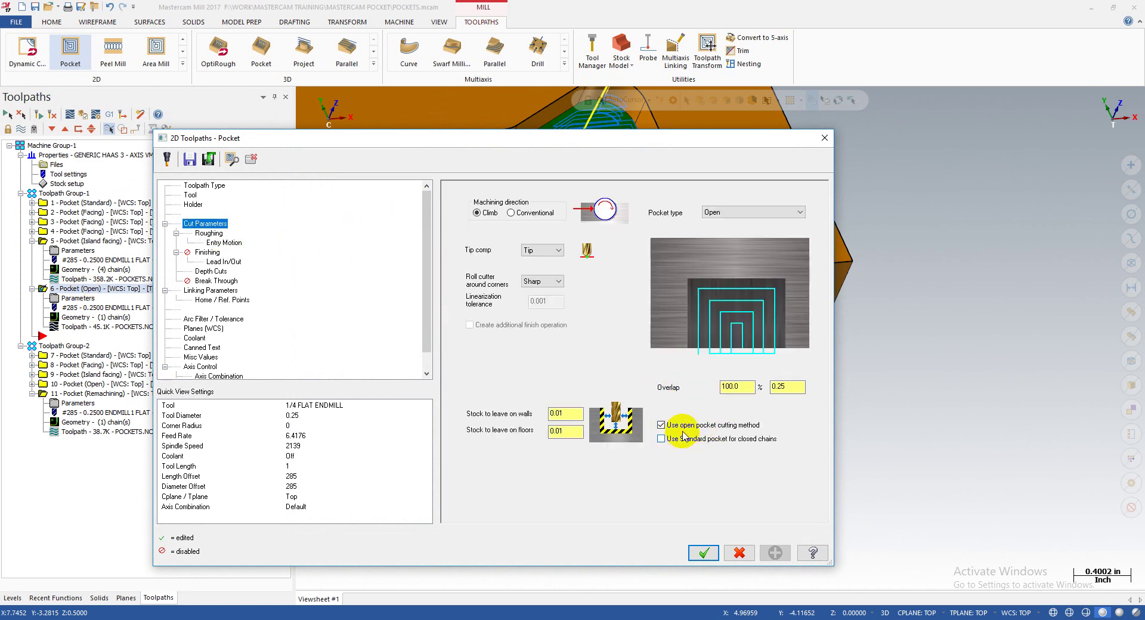
{"action": "left_click", "coordinate": [216, 243]}
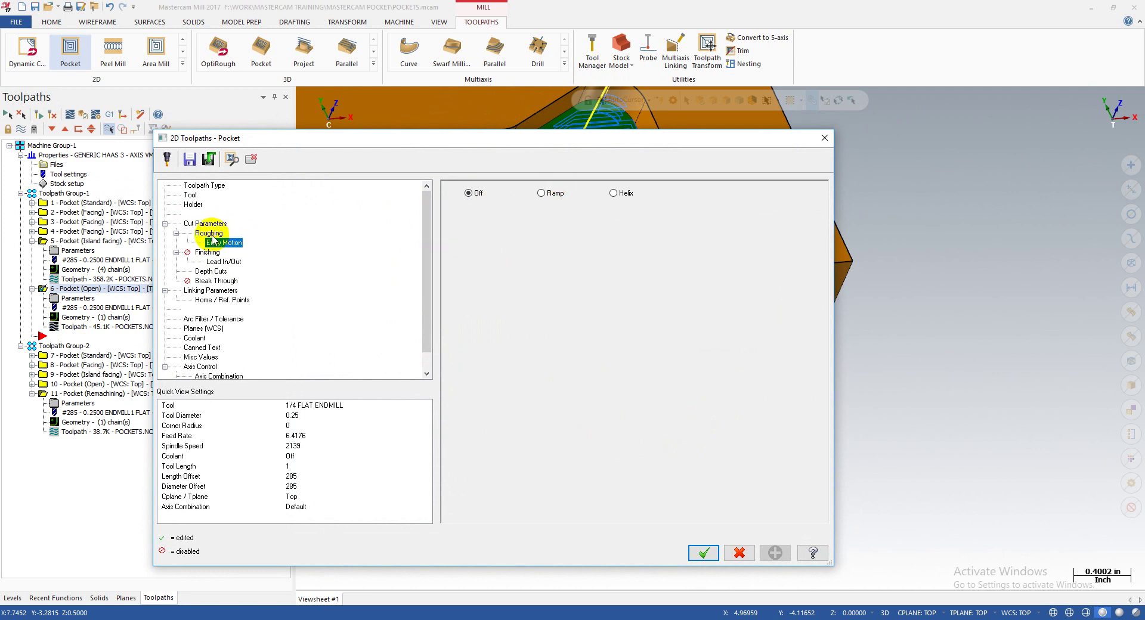
{"action": "left_click", "coordinate": [210, 235]}
- Enable the finish pass for the Open pocket operation, check its lead in/out settings, and regenerate the toolpath
{"action": "left_click", "coordinate": [204, 253]}
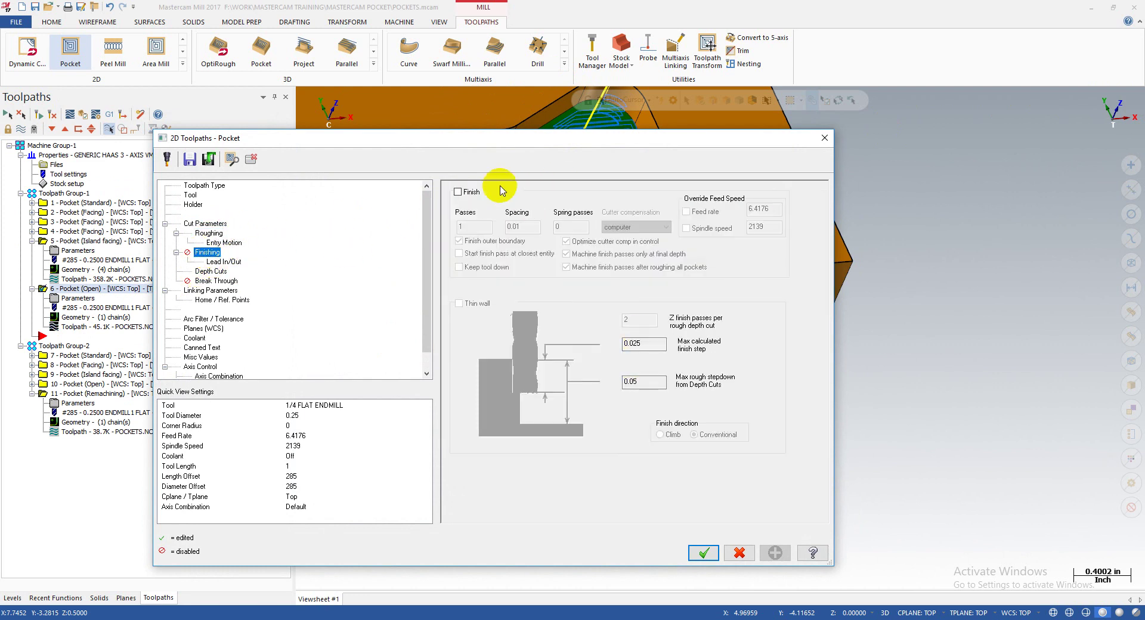
{"action": "left_click", "coordinate": [458, 191]}
{"action": "left_click", "coordinate": [222, 263]}
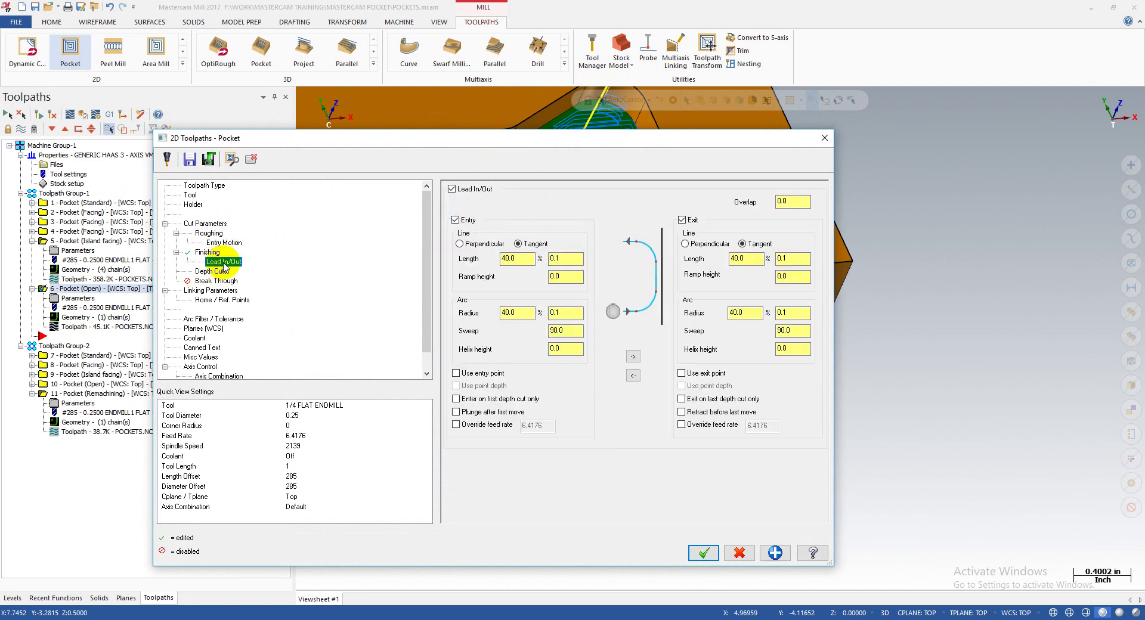
{"action": "left_click", "coordinate": [704, 553]}
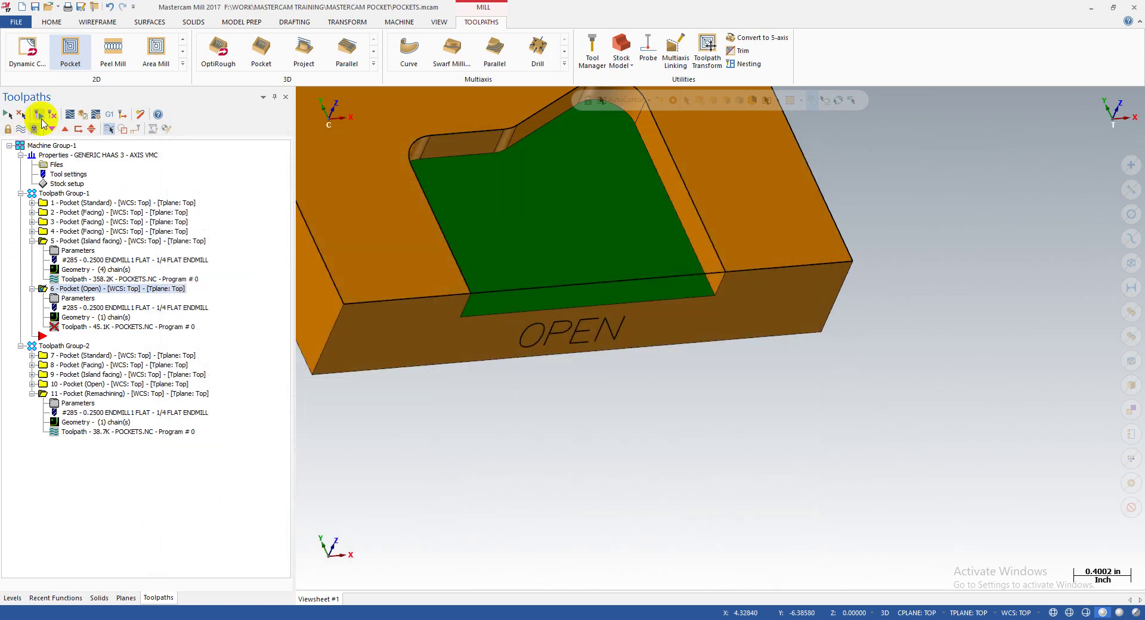
{"action": "left_click", "coordinate": [39, 115]}
- Inspect up close the finish pass's lead-in and lead-out moves at the pocket's open edge
{"action": "scroll", "coordinate": [606, 230], "scroll_direction": "up", "scroll_amount": 4}
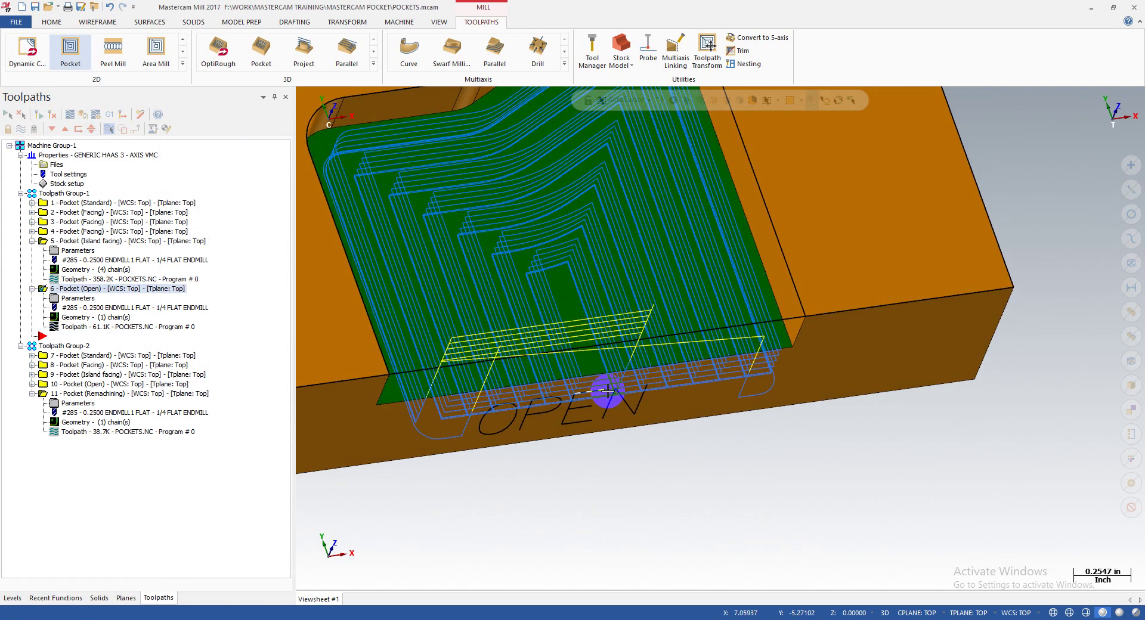
{"action": "scroll", "coordinate": [582, 332], "scroll_direction": "down", "scroll_amount": 3}
{"action": "scroll", "coordinate": [506, 280], "scroll_direction": "up", "scroll_amount": 3}
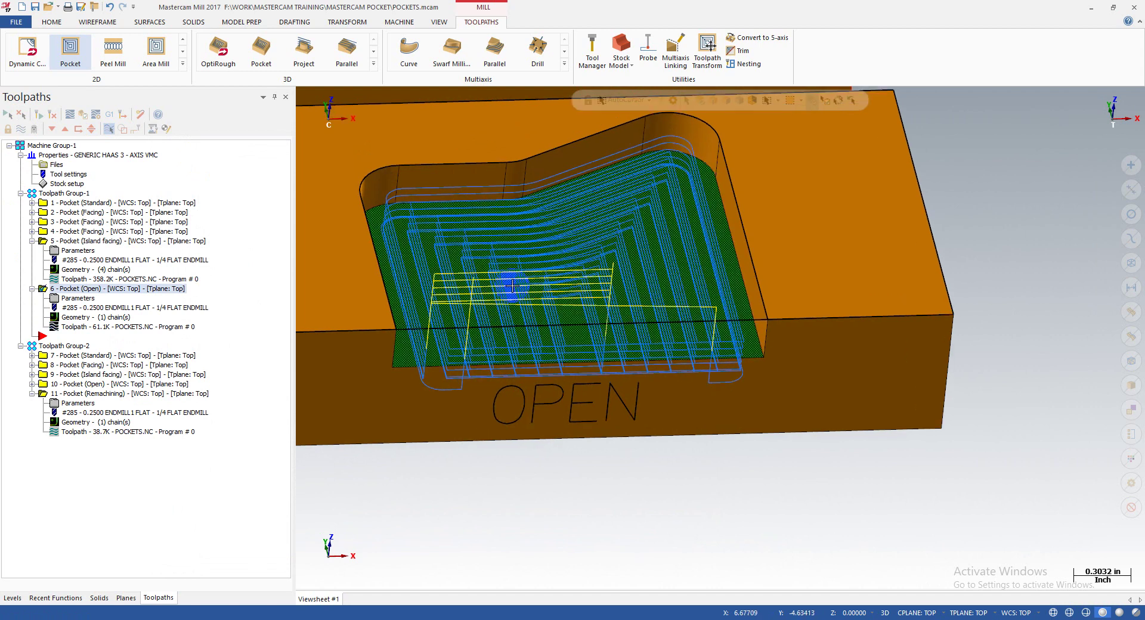
{"action": "scroll", "coordinate": [710, 403], "scroll_direction": "up", "scroll_amount": 4}
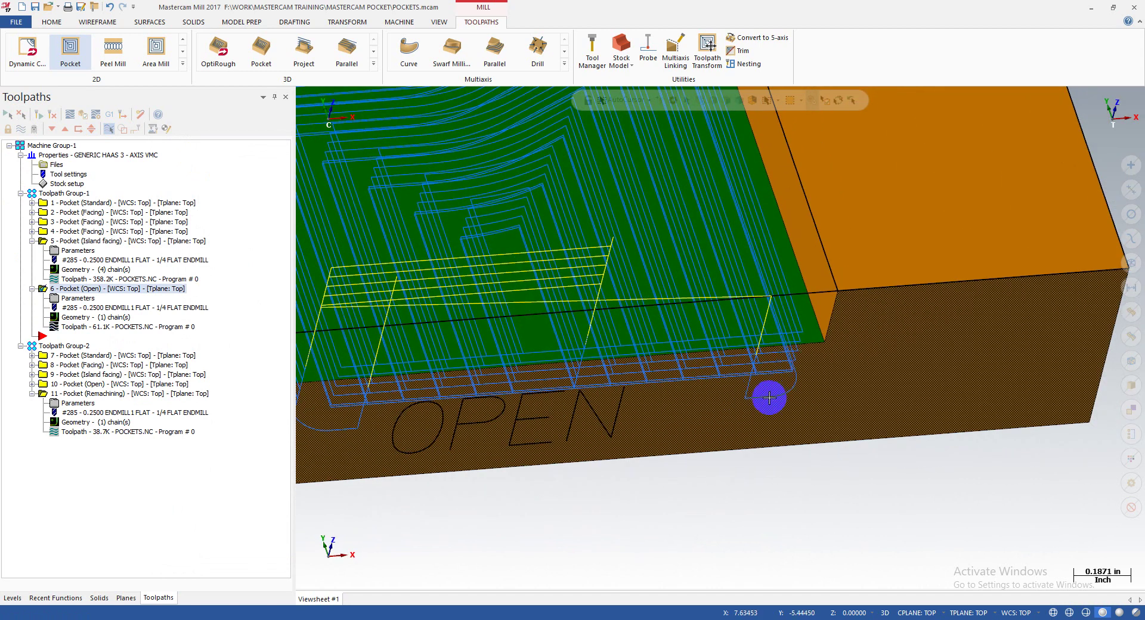
{"action": "scroll", "coordinate": [788, 397], "scroll_direction": "down", "scroll_amount": 3}
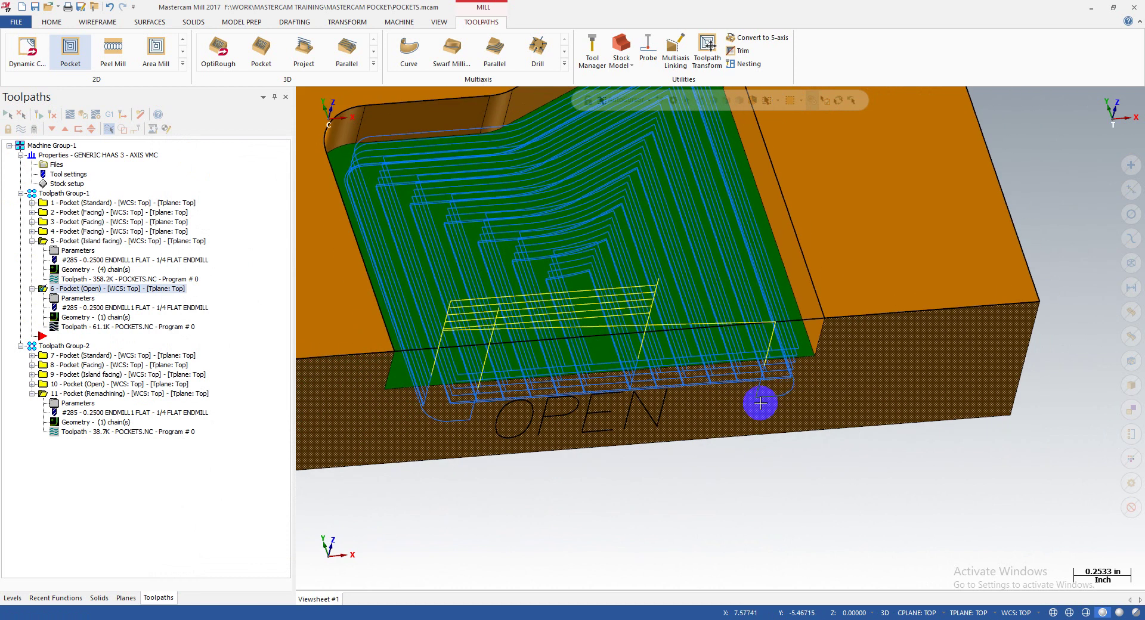
{"action": "scroll", "coordinate": [721, 161], "scroll_direction": "down", "scroll_amount": 3}
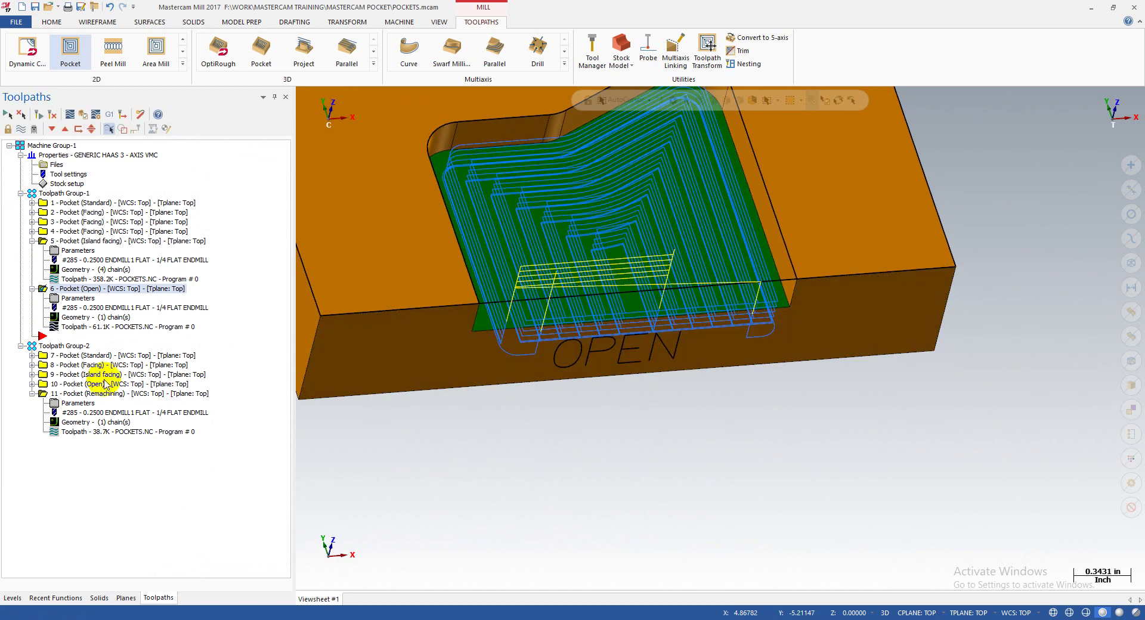
- Backplot the open-pocket operation including its finish pass to the last move and close Backplot
{"action": "left_click", "coordinate": [75, 327]}
{"action": "mouse_move", "coordinate": [477, 103]}
{"action": "left_mouse_down"}
{"action": "mouse_move", "coordinate": [1104, 99]}
{"action": "mouse_move", "coordinate": [1081, 98]}
{"action": "mouse_move", "coordinate": [1111, 117]}
{"action": "left_mouse_up"}
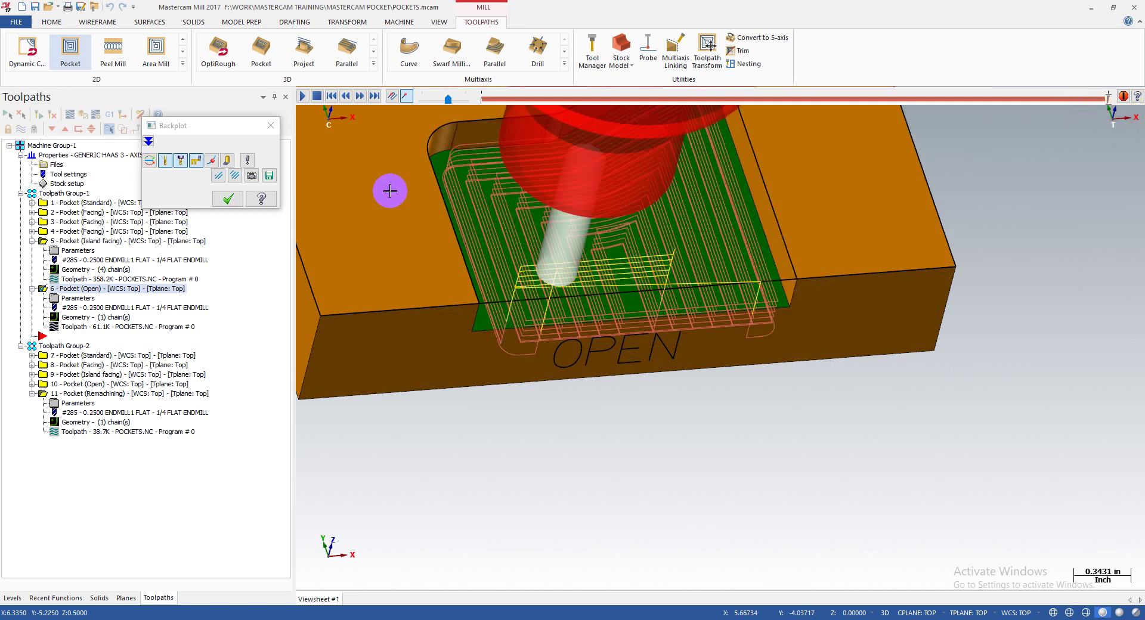
{"action": "left_click", "coordinate": [228, 198]}
- Look over the complete open-pocket toolpath on the OPEN block and make the Island facing operation the selected one
{"action": "scroll", "coordinate": [871, 264], "scroll_direction": "down", "scroll_amount": 5}
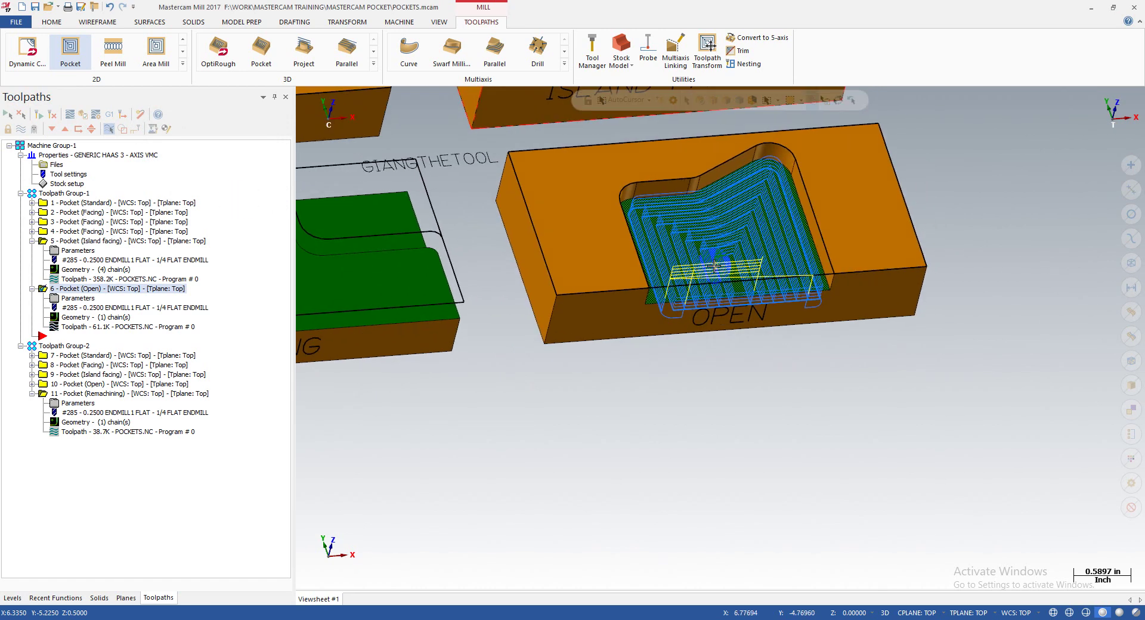
{"action": "left_click", "coordinate": [98, 290]}
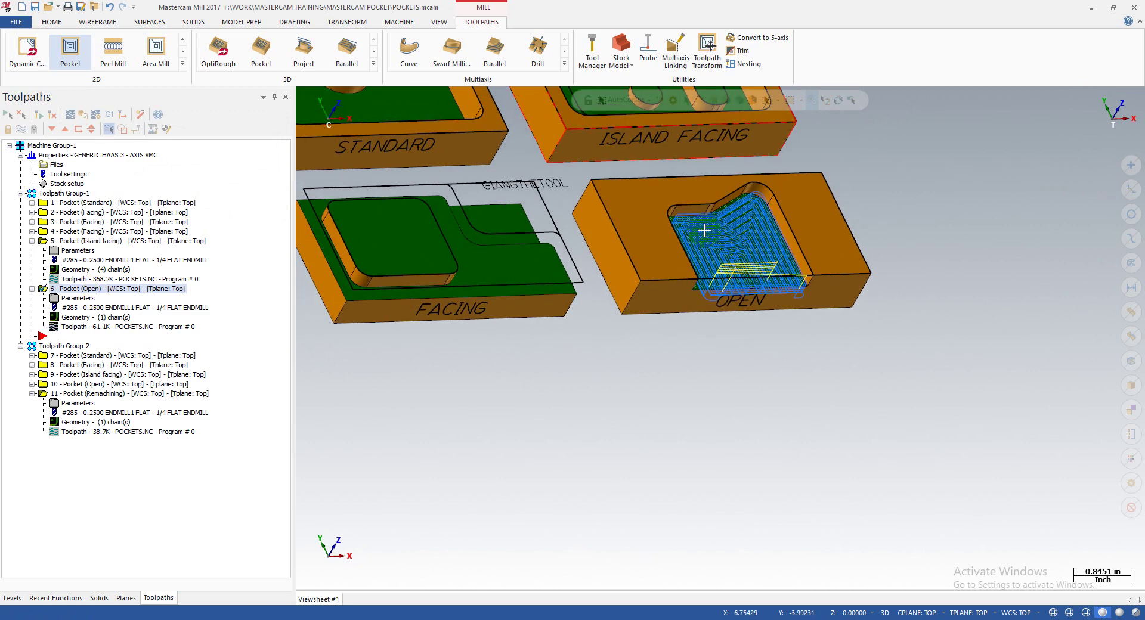
{"action": "scroll", "coordinate": [715, 235], "scroll_direction": "up", "scroll_amount": 4}
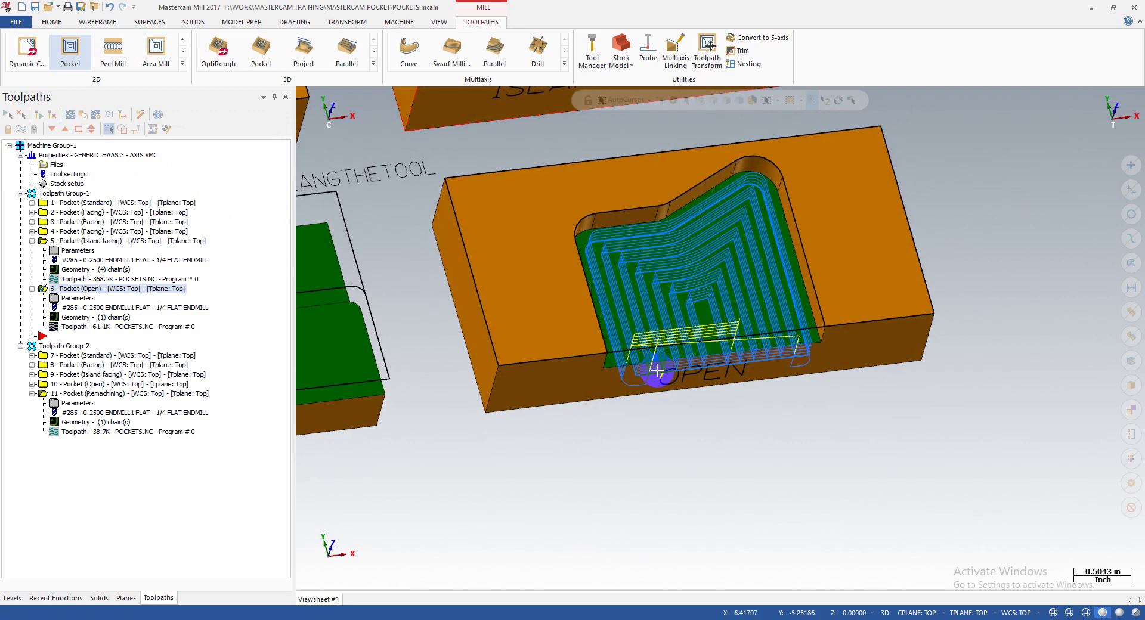
{"action": "scroll", "coordinate": [706, 378], "scroll_direction": "up", "scroll_amount": 2}
{"action": "scroll", "coordinate": [686, 358], "scroll_direction": "down", "scroll_amount": 3}
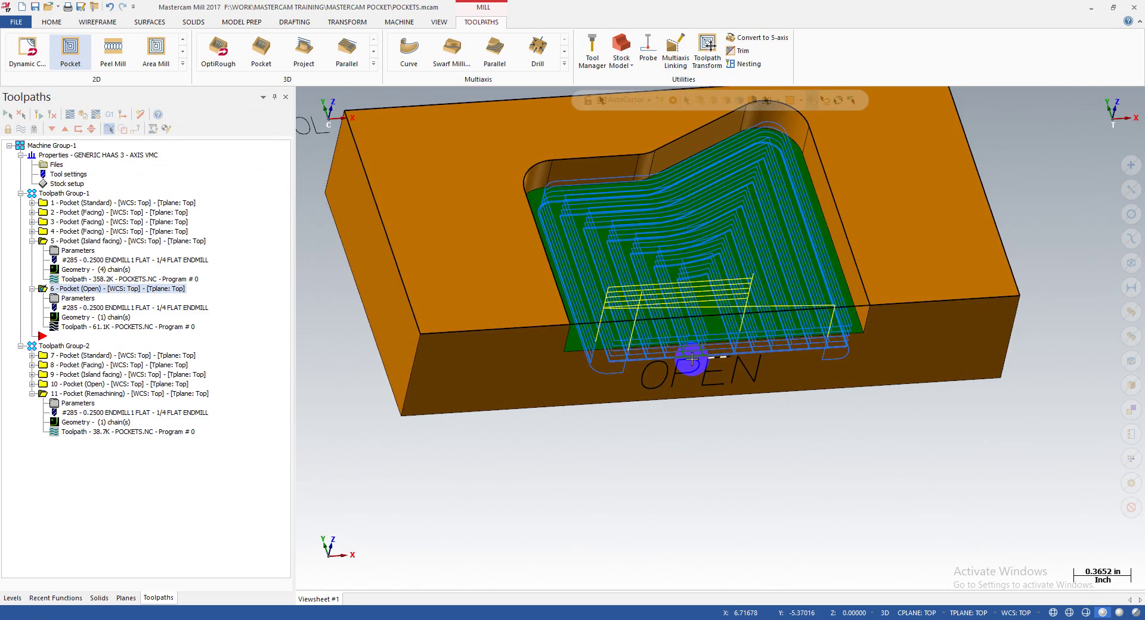
{"action": "left_click", "coordinate": [85, 243]}
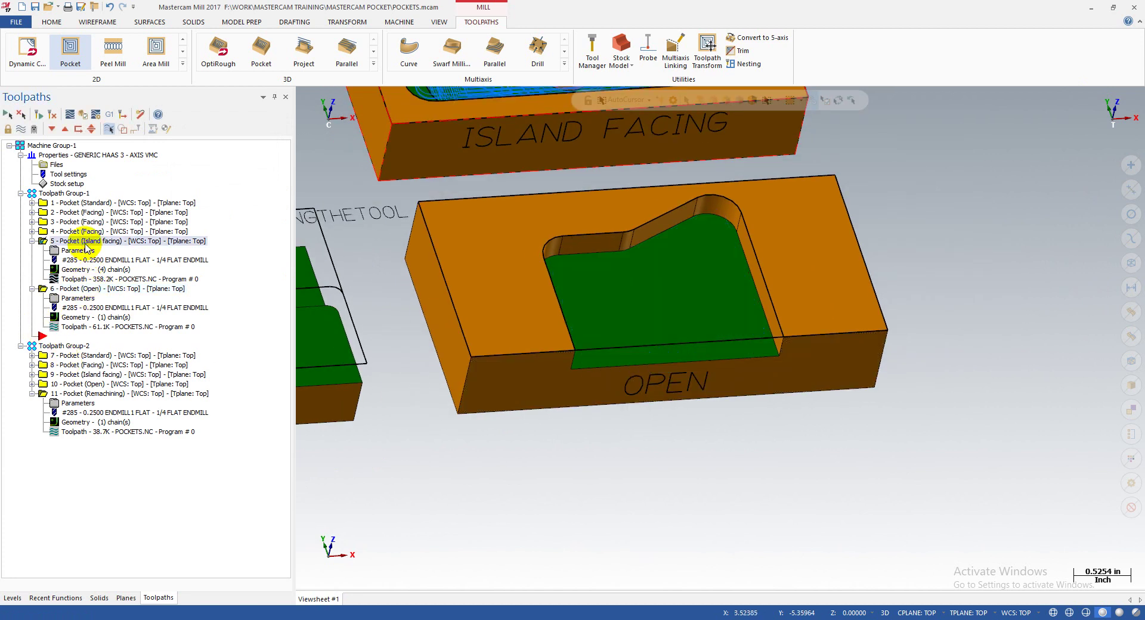
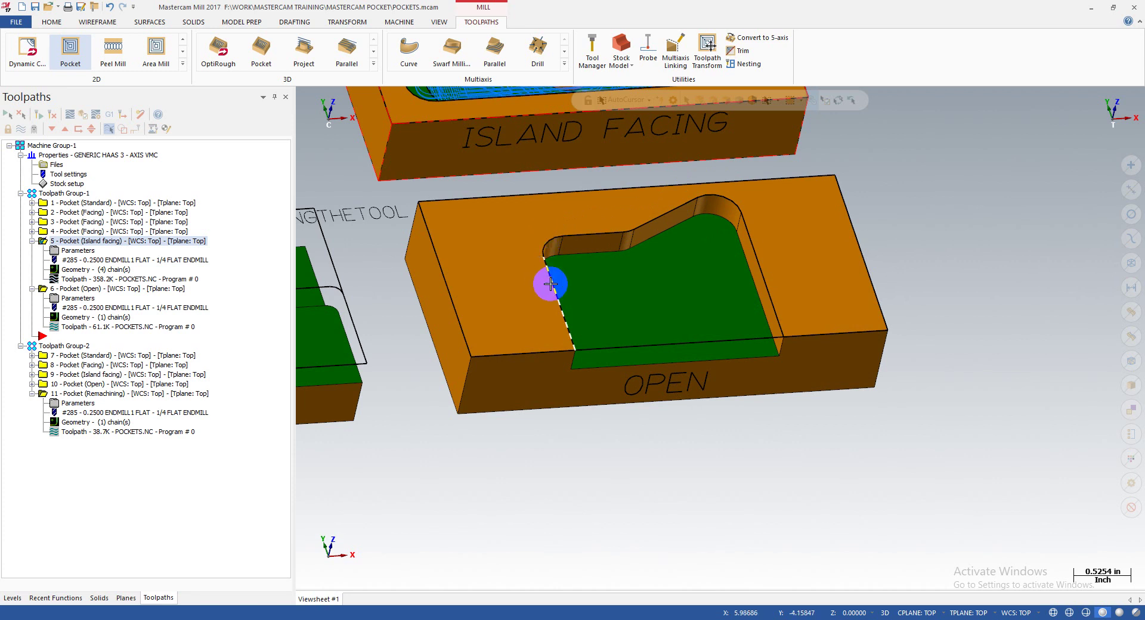
- Rechain the Open pocket operation on the OPEN block as a closed loop including the open front edge, and regenerate it
{"action": "left_click", "coordinate": [87, 318]}
{"action": "right_click", "coordinate": [303, 133]}
{"action": "left_click", "coordinate": [331, 168]}
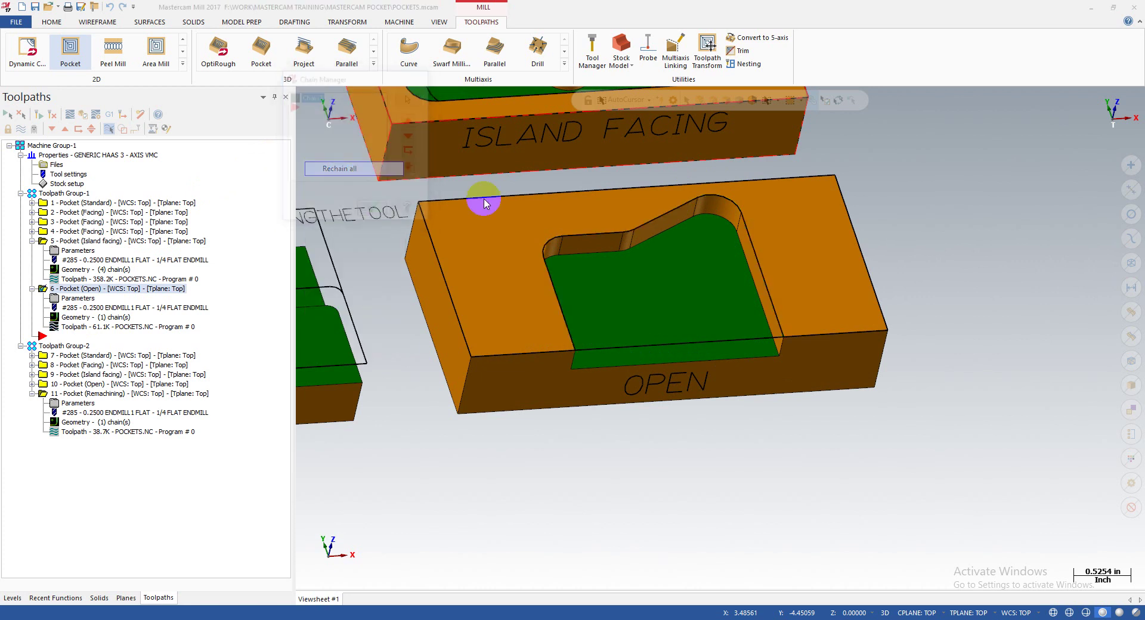
{"action": "left_click", "coordinate": [769, 295]}
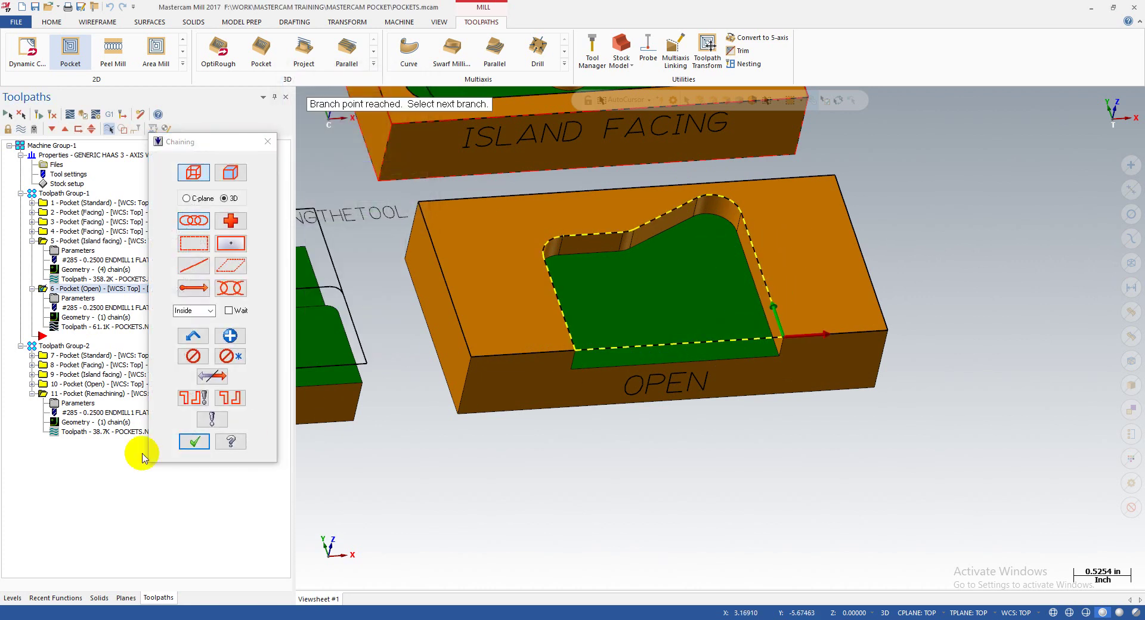
{"action": "left_click", "coordinate": [194, 442]}
{"action": "left_click", "coordinate": [373, 210]}
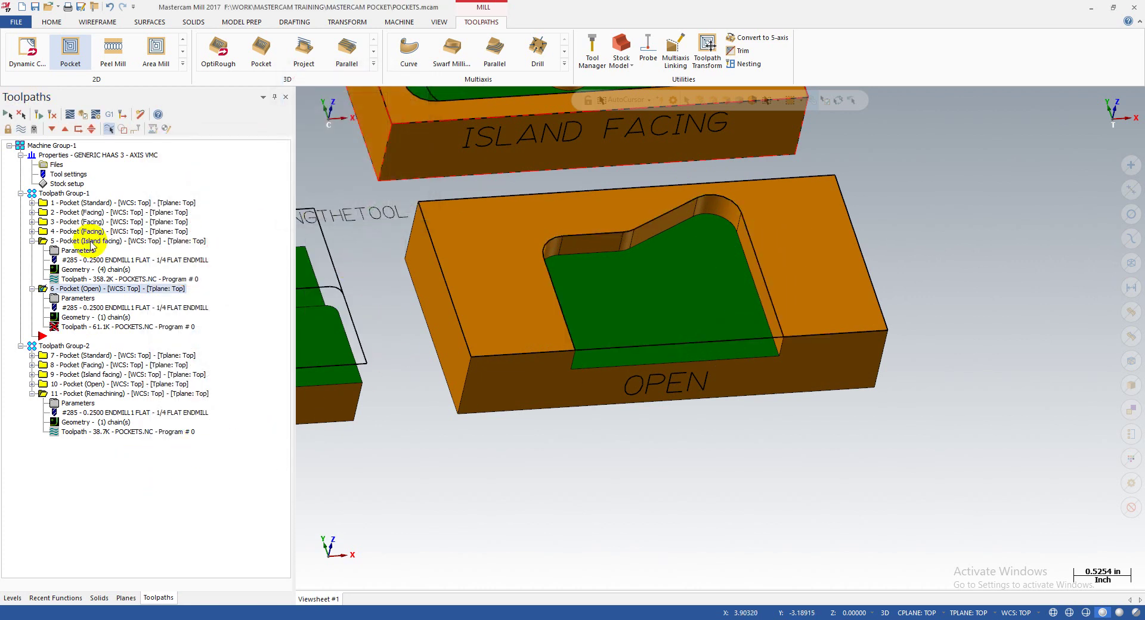
{"action": "left_click", "coordinate": [38, 116]}
{"action": "middle_click_drag", "start_coordinate": [620, 370], "coordinate": [620, 394]}
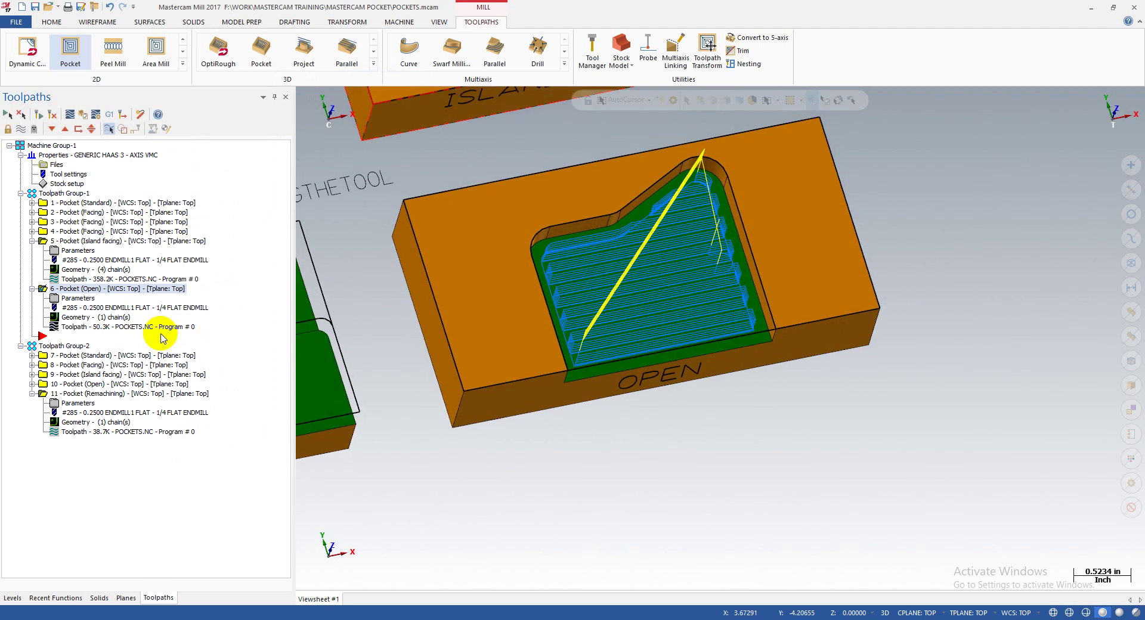
- Check the Open pocket operation's cut parameters, including the overlap and the open pocket cutting method
{"action": "left_click", "coordinate": [70, 298]}
{"action": "left_click", "coordinate": [205, 225]}
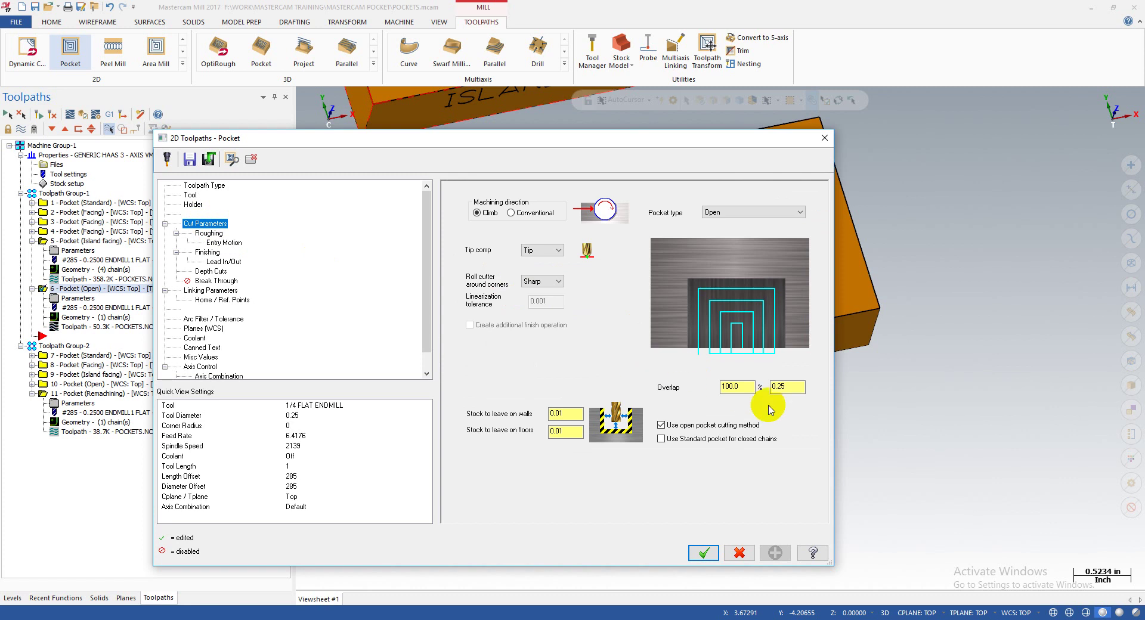
{"action": "left_click", "coordinate": [702, 553]}
- Backplot the toolpath from the closed chain through nearly all of its moves, examine it on the OPEN block, and close Backplot
{"action": "left_click", "coordinate": [73, 327]}
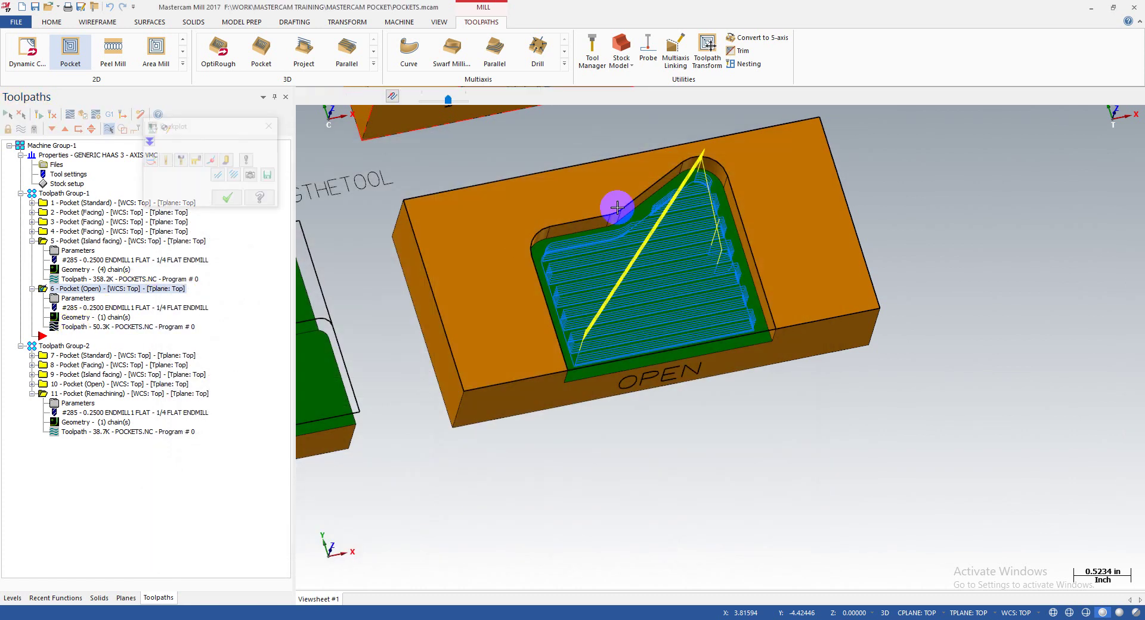
{"action": "middle_click_drag", "start_coordinate": [650, 183], "coordinate": [633, 115]}
{"action": "left_click_drag", "start_coordinate": [482, 102], "coordinate": [850, 107]}
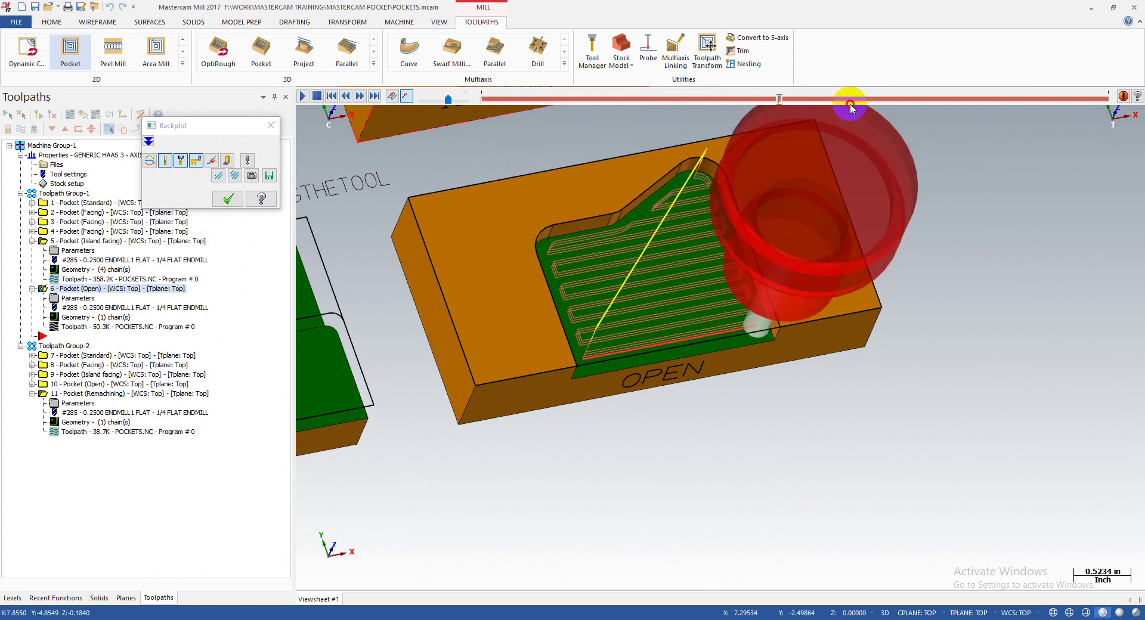
{"action": "left_click", "coordinate": [793, 98]}
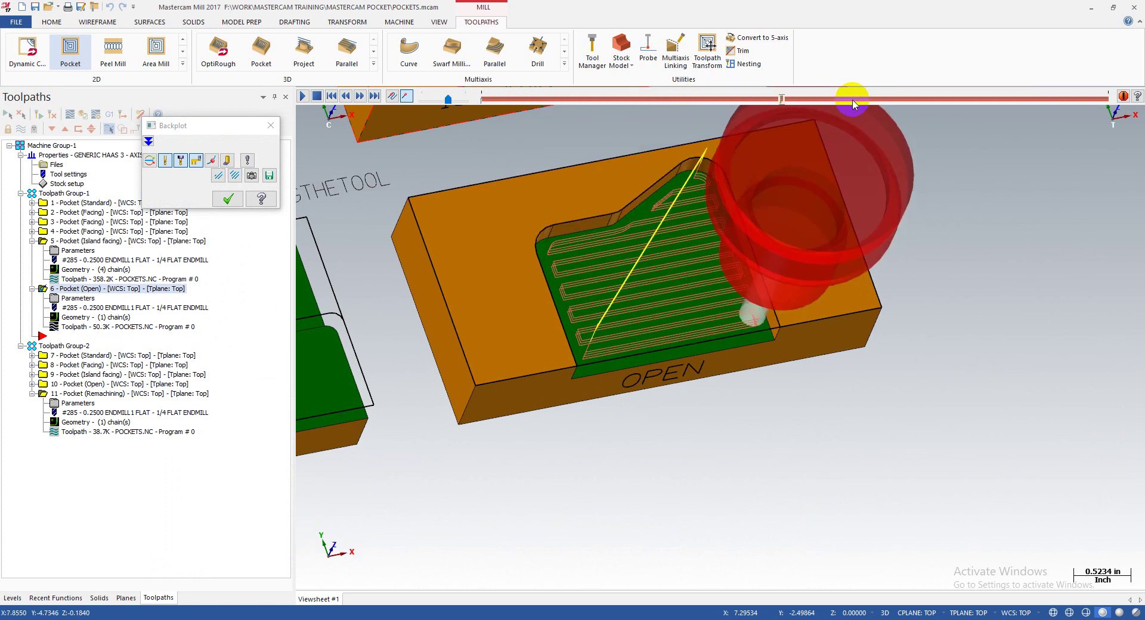
{"action": "left_click_drag", "start_coordinate": [789, 103], "coordinate": [1089, 99]}
{"action": "middle_click_drag", "start_coordinate": [739, 262], "coordinate": [797, 248]}
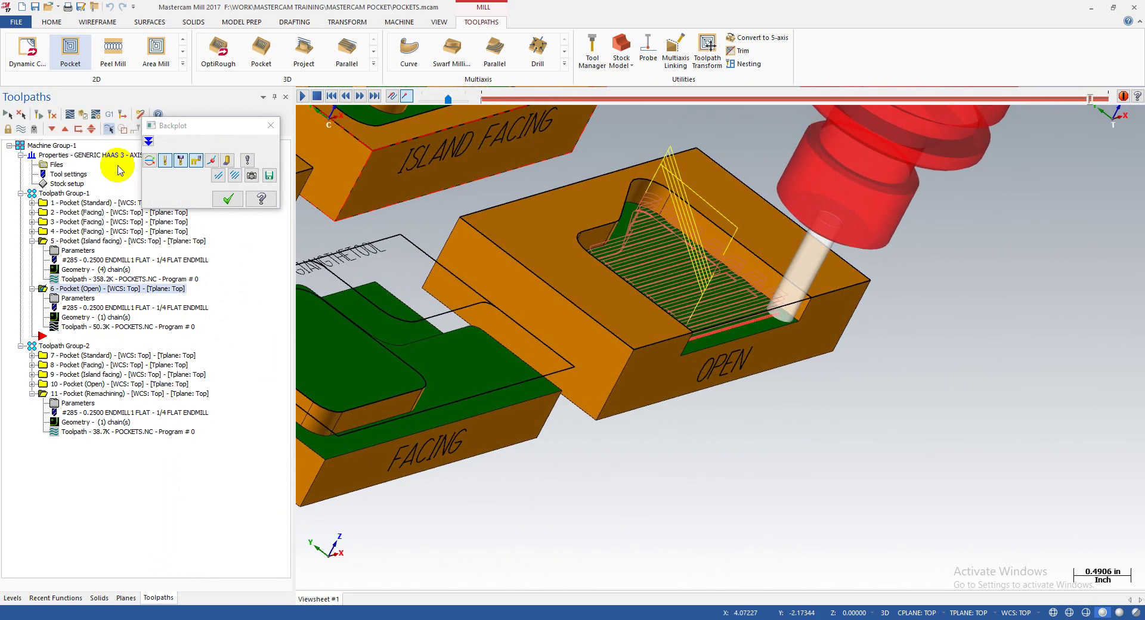
{"action": "left_click", "coordinate": [250, 200]}
{"action": "left_click", "coordinate": [583, 21]}
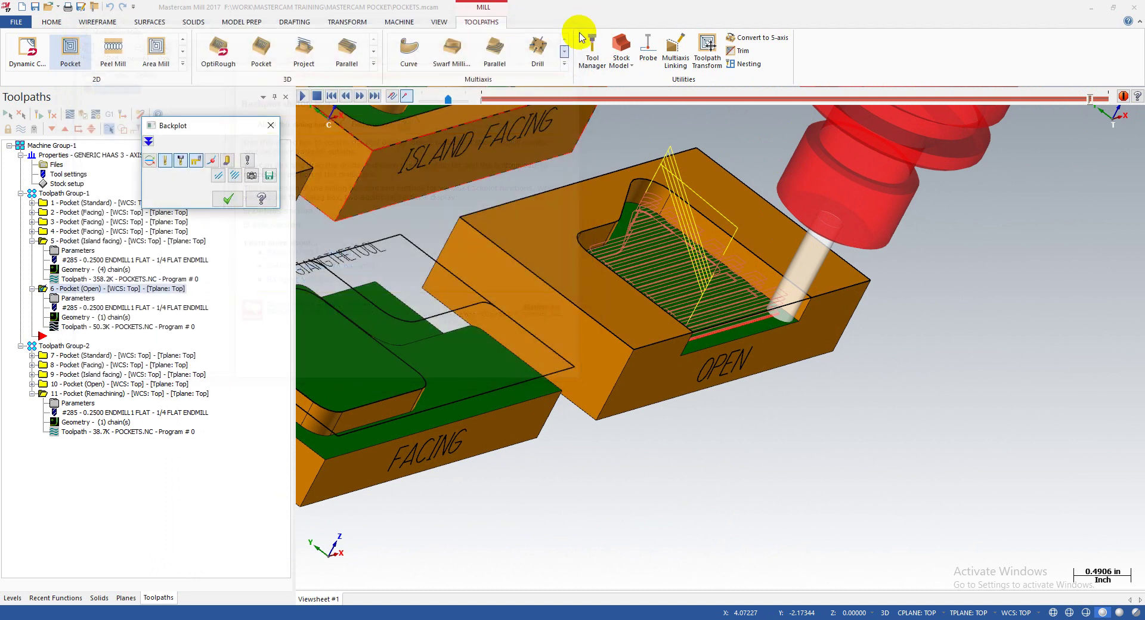
{"action": "left_click", "coordinate": [271, 125]}
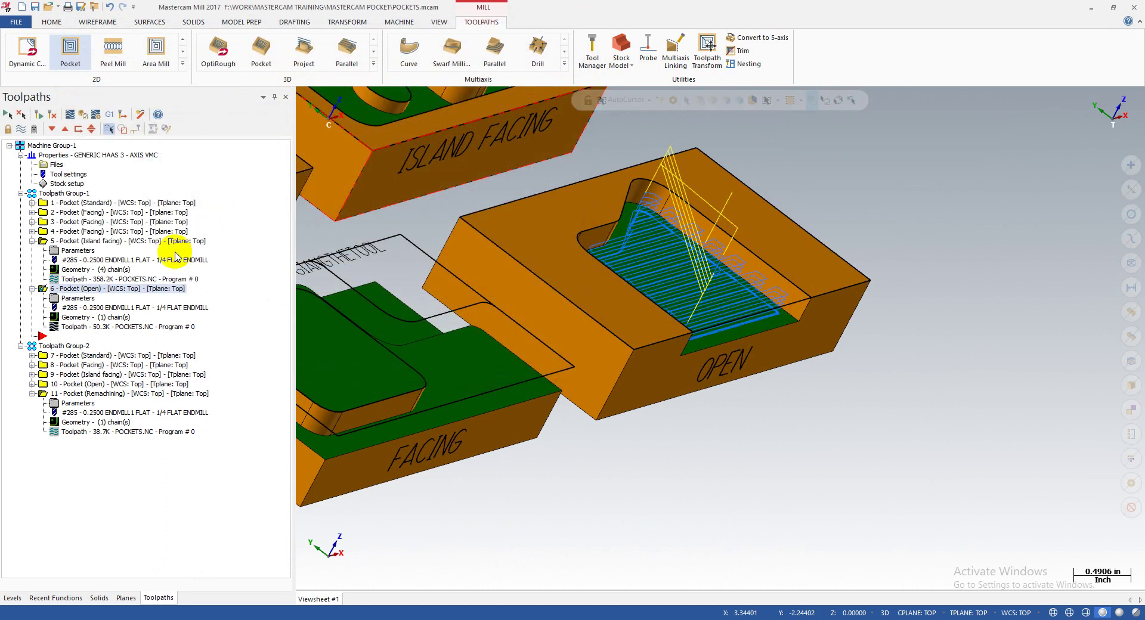
- Rechain the Open pocket operation along the pocket walls only, leaving the front edge open, and regenerate the toolpath
{"action": "left_click", "coordinate": [74, 320]}
{"action": "right_click", "coordinate": [316, 112]}
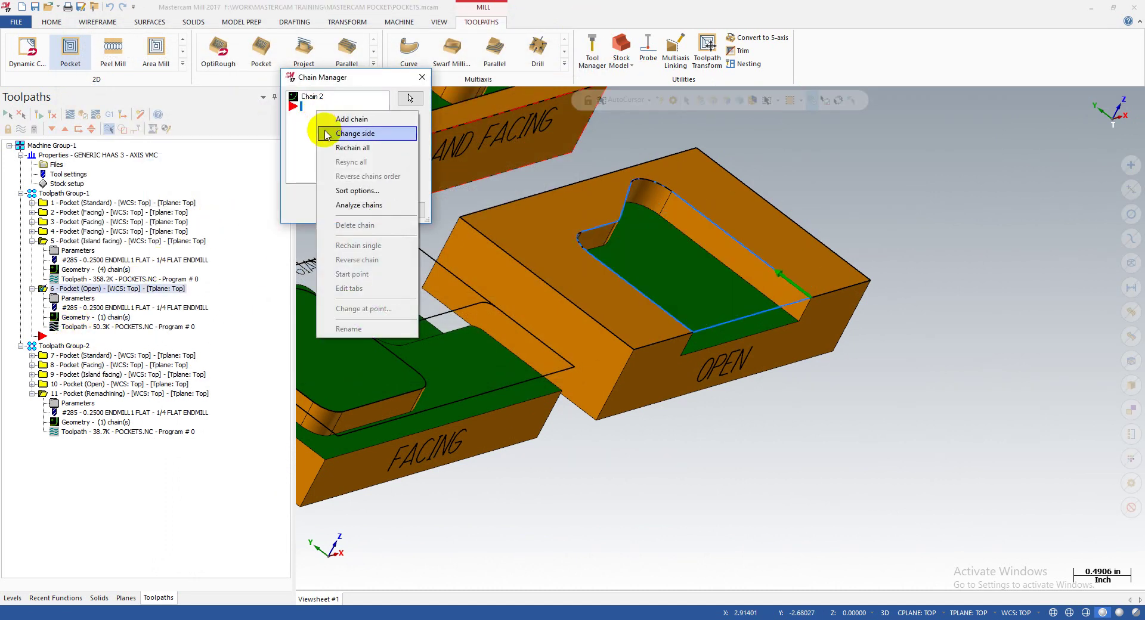
{"action": "left_click", "coordinate": [352, 149]}
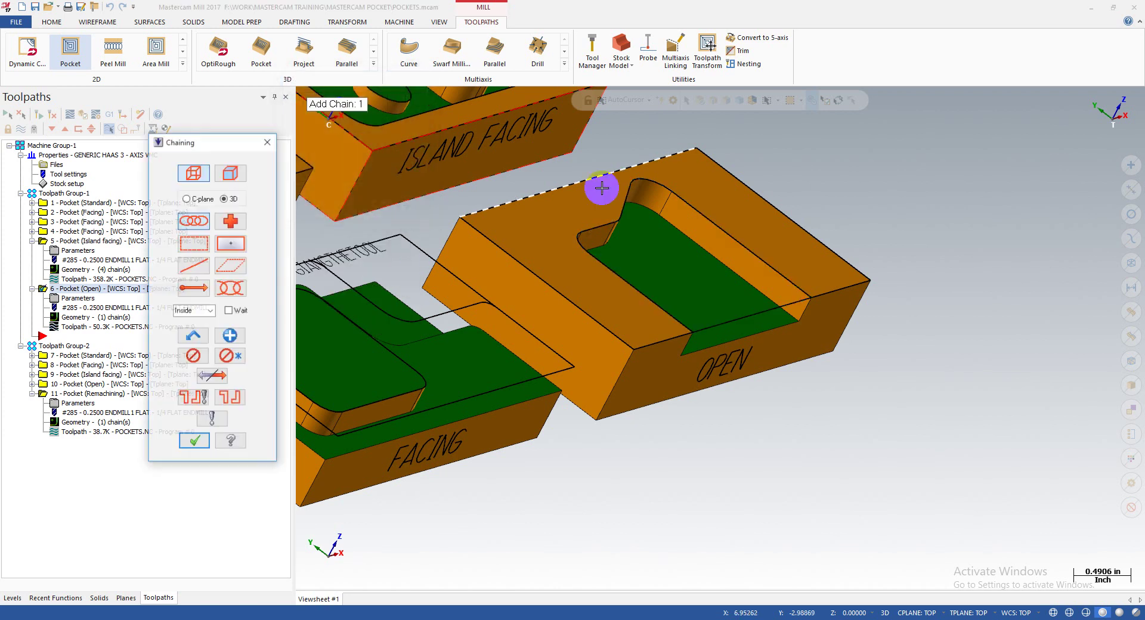
{"action": "left_click", "coordinate": [764, 271]}
{"action": "scroll", "coordinate": [763, 273], "scroll_direction": "up", "scroll_amount": 2}
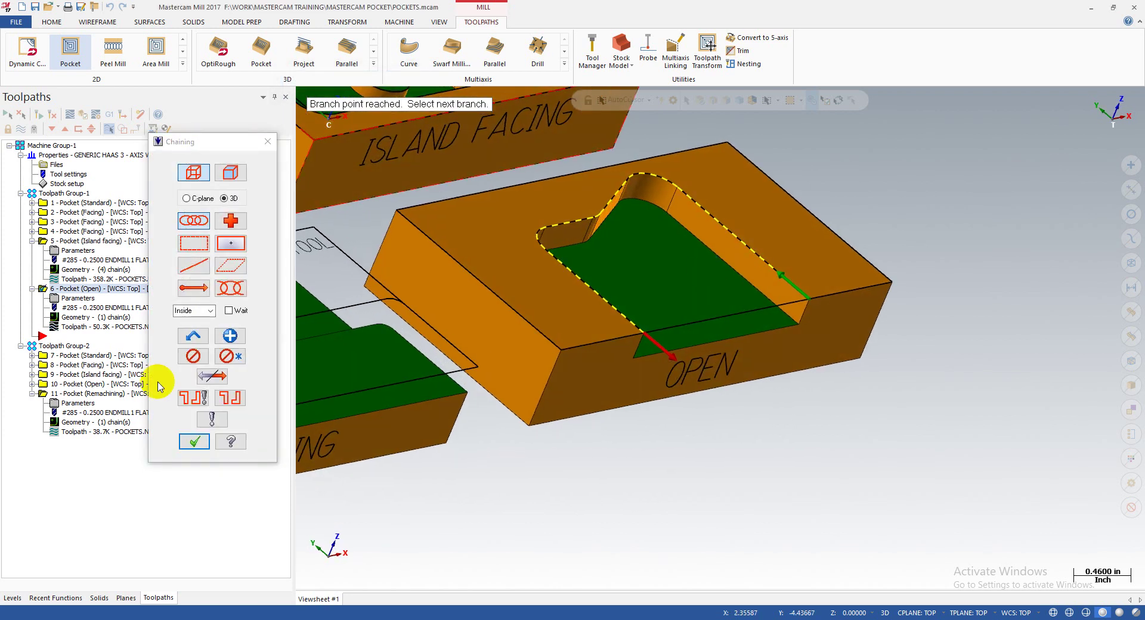
{"action": "left_click", "coordinate": [194, 442]}
{"action": "left_click", "coordinate": [371, 209]}
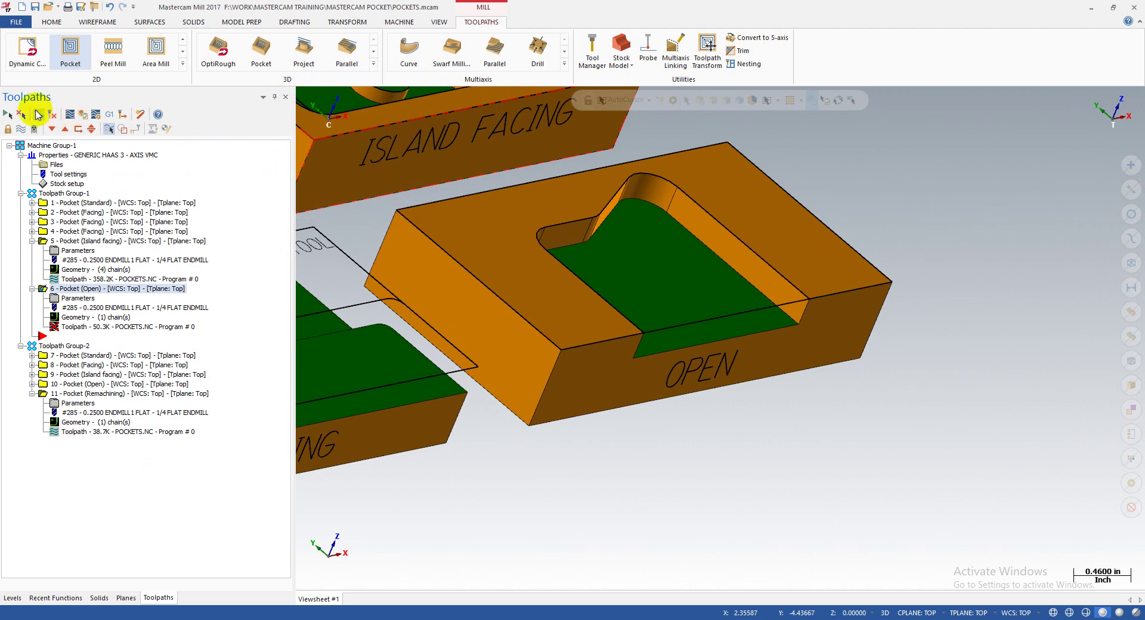
{"action": "left_click", "coordinate": [37, 115]}
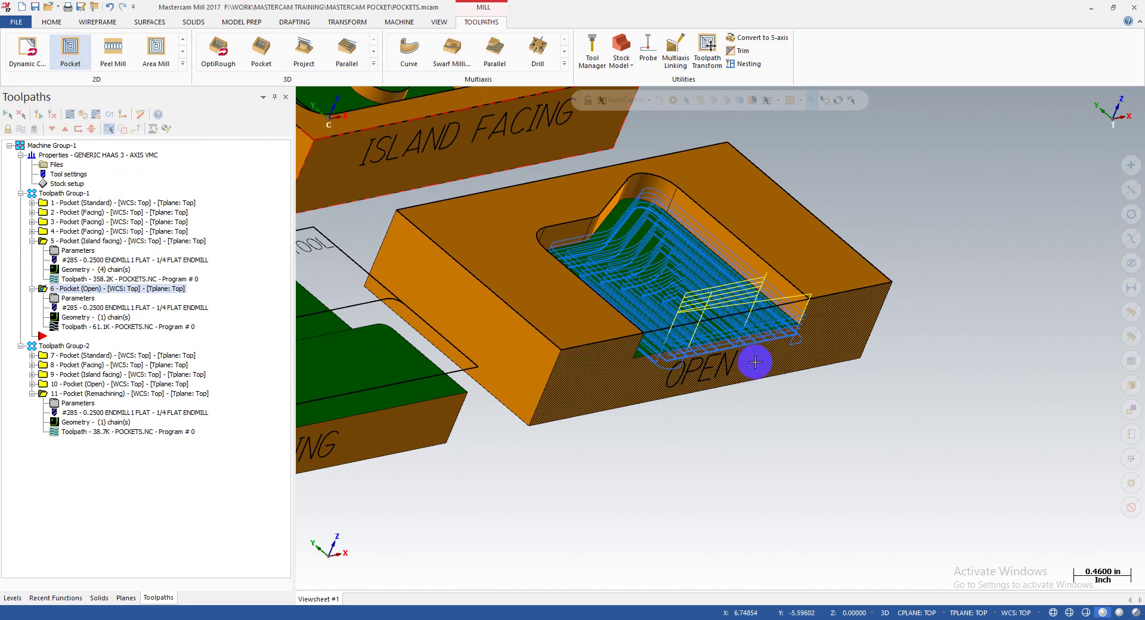
{"action": "middle_click_drag", "start_coordinate": [763, 328], "coordinate": [715, 325]}
{"action": "scroll", "coordinate": [977, 339], "scroll_direction": "down", "scroll_amount": 2}
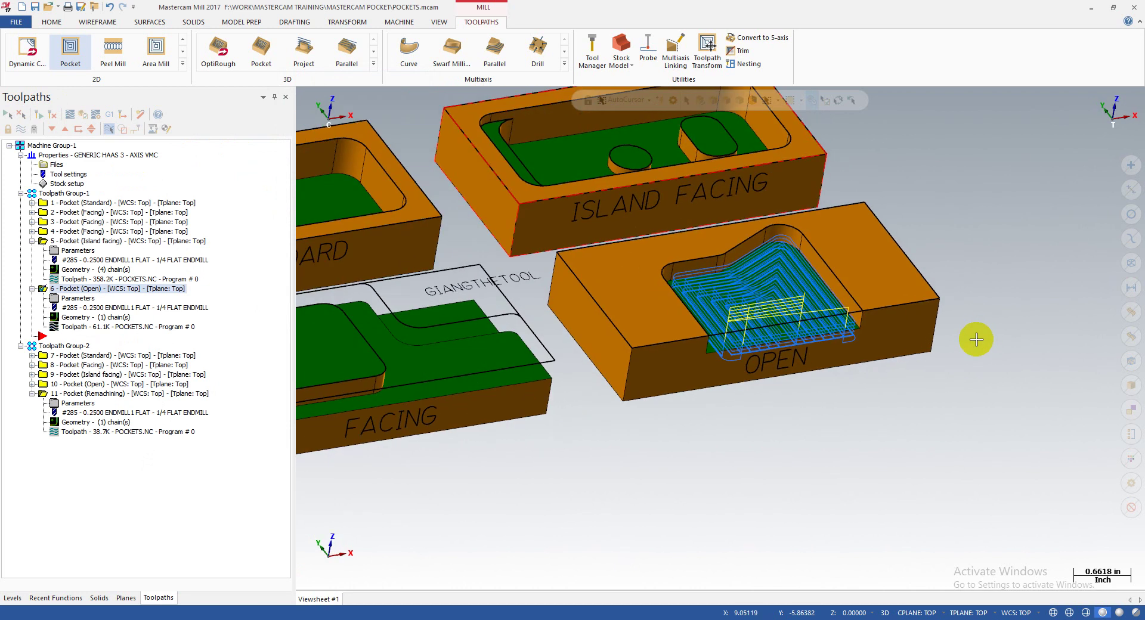
- Hide the displayed toolpath and examine the open corner recess on the FACING block
{"action": "key", "text": "alt+t"}
{"action": "scroll", "coordinate": [958, 279], "scroll_direction": "down", "scroll_amount": 1}
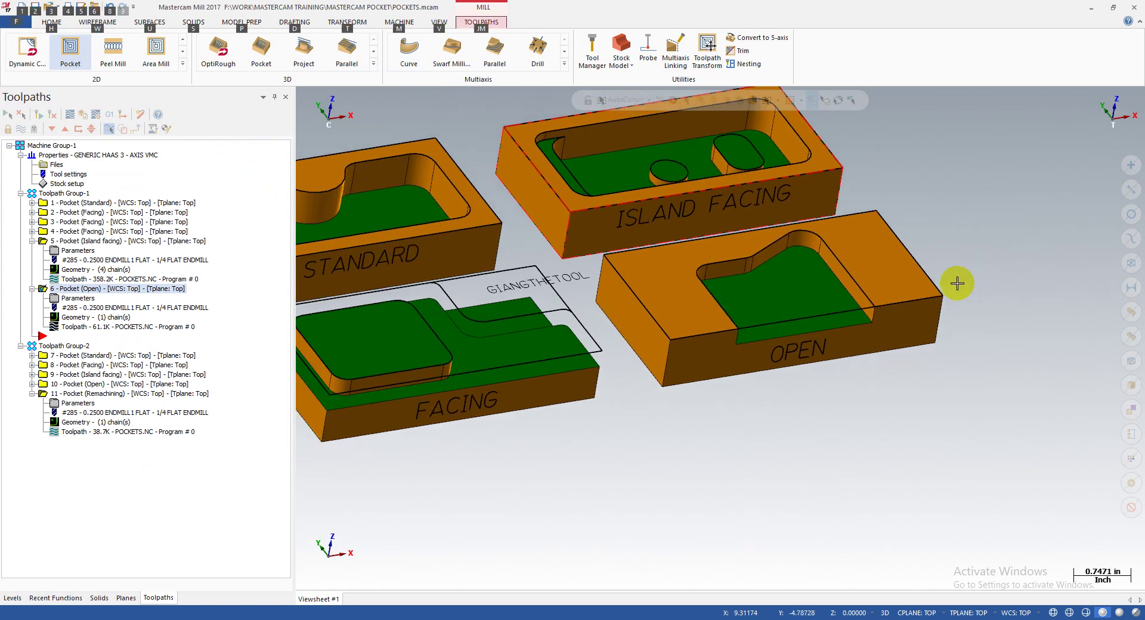
{"action": "key", "text": "alt"}
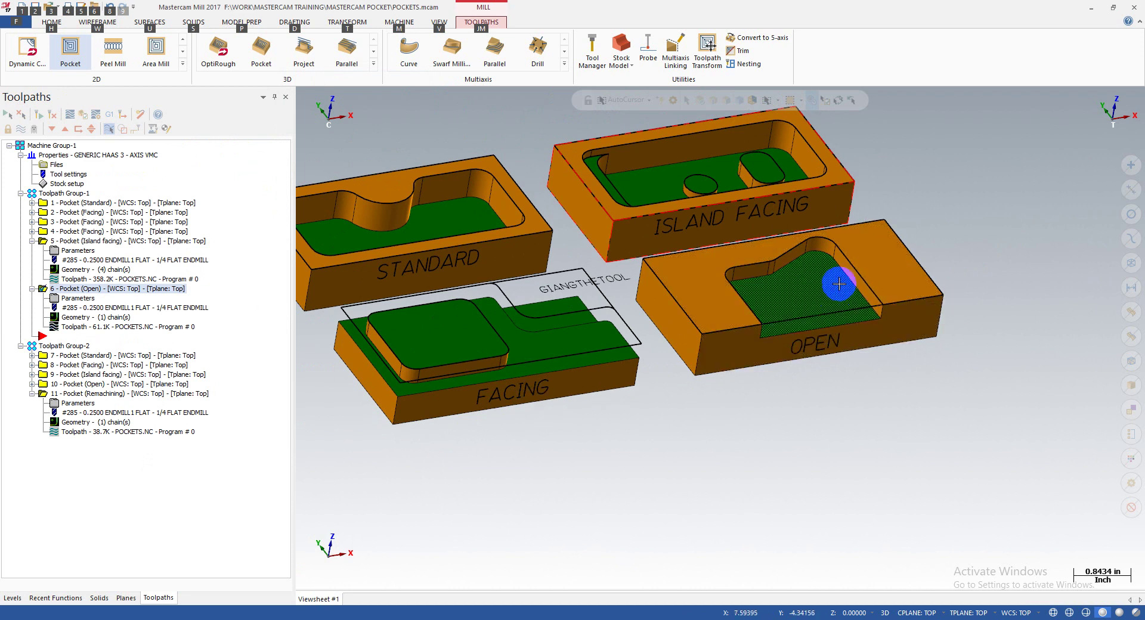
{"action": "scroll", "coordinate": [833, 270], "scroll_direction": "up", "scroll_amount": 2}
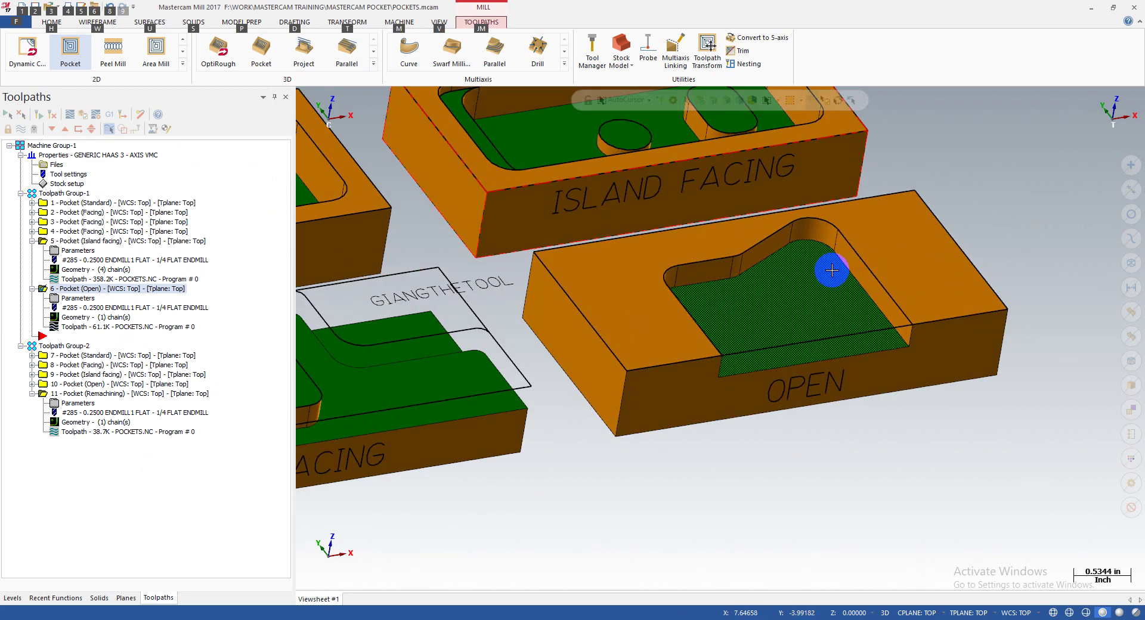
{"action": "scroll", "coordinate": [616, 298], "scroll_direction": "down", "scroll_amount": 1}
{"action": "scroll", "coordinate": [685, 294], "scroll_direction": "down", "scroll_amount": 3}
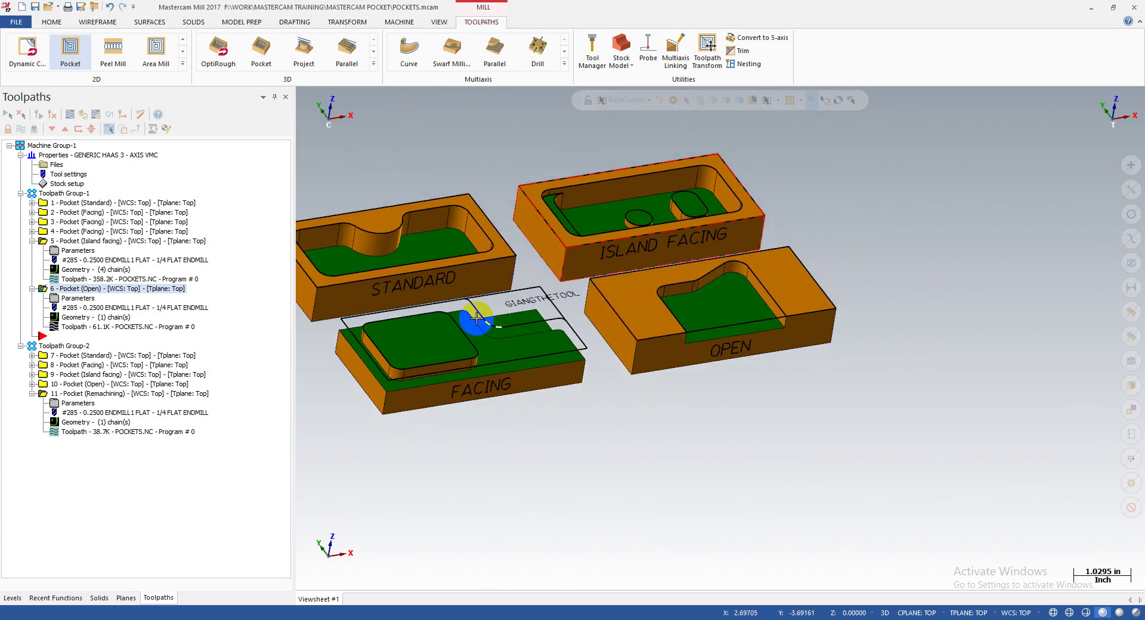
{"action": "scroll", "coordinate": [418, 337], "scroll_direction": "up", "scroll_amount": 1}
{"action": "scroll", "coordinate": [486, 294], "scroll_direction": "up", "scroll_amount": 3}
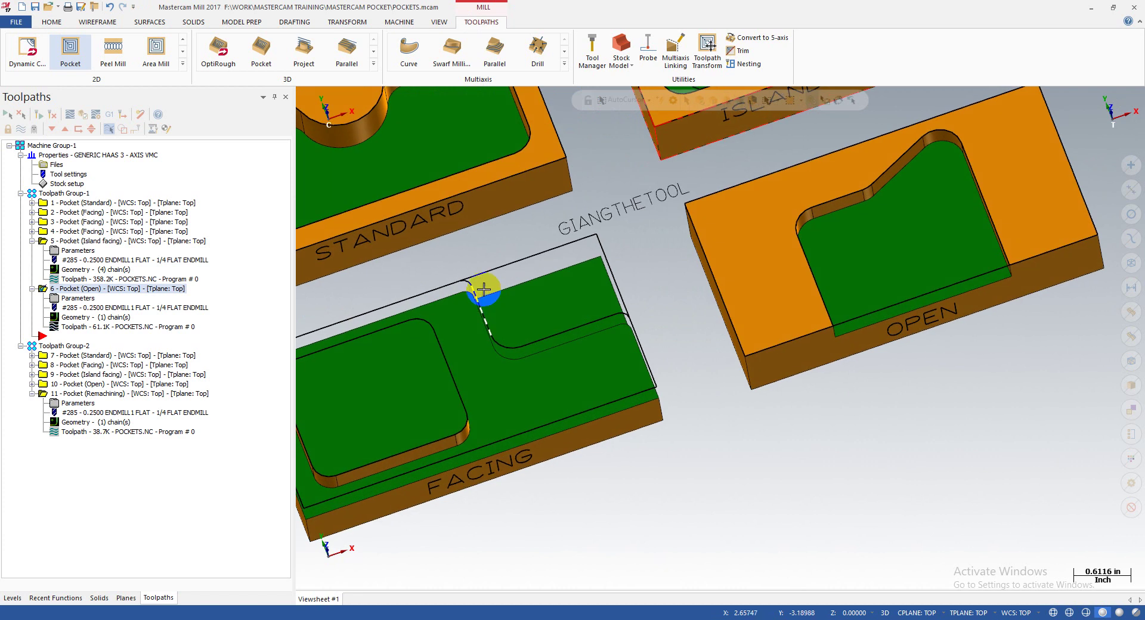
{"action": "scroll", "coordinate": [528, 269], "scroll_direction": "up", "scroll_amount": 1}
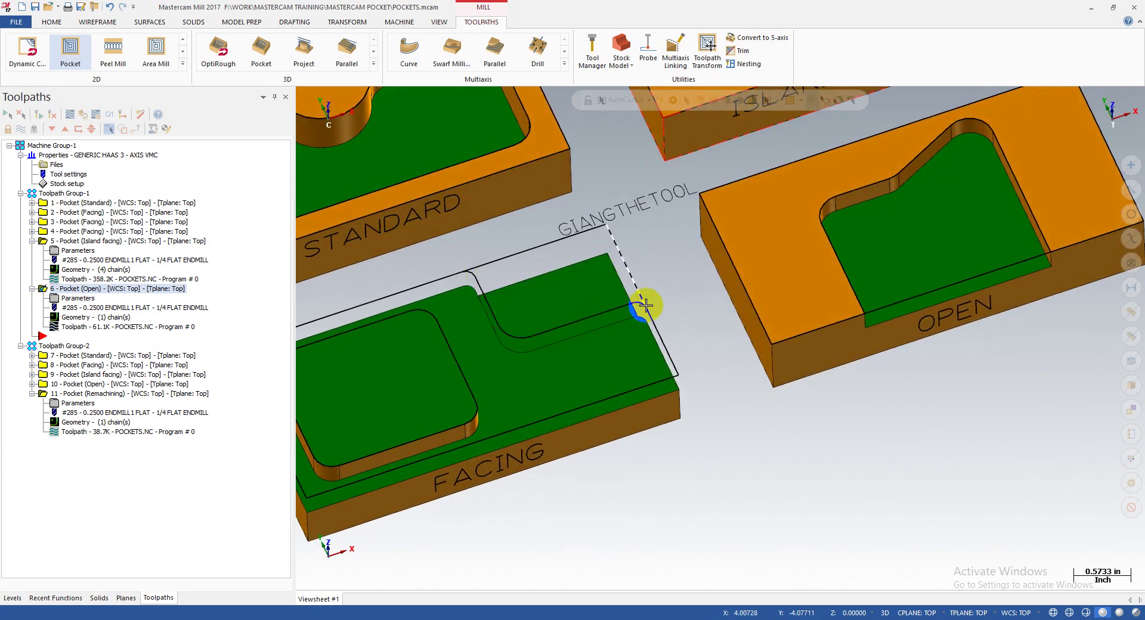
{"action": "left_click", "coordinate": [580, 290]}
{"action": "mouse_move", "coordinate": [581, 291]}
{"action": "middle_mouse_down"}
{"action": "mouse_move", "coordinate": [417, 328]}
{"action": "mouse_move", "coordinate": [560, 300]}
{"action": "middle_mouse_up"}
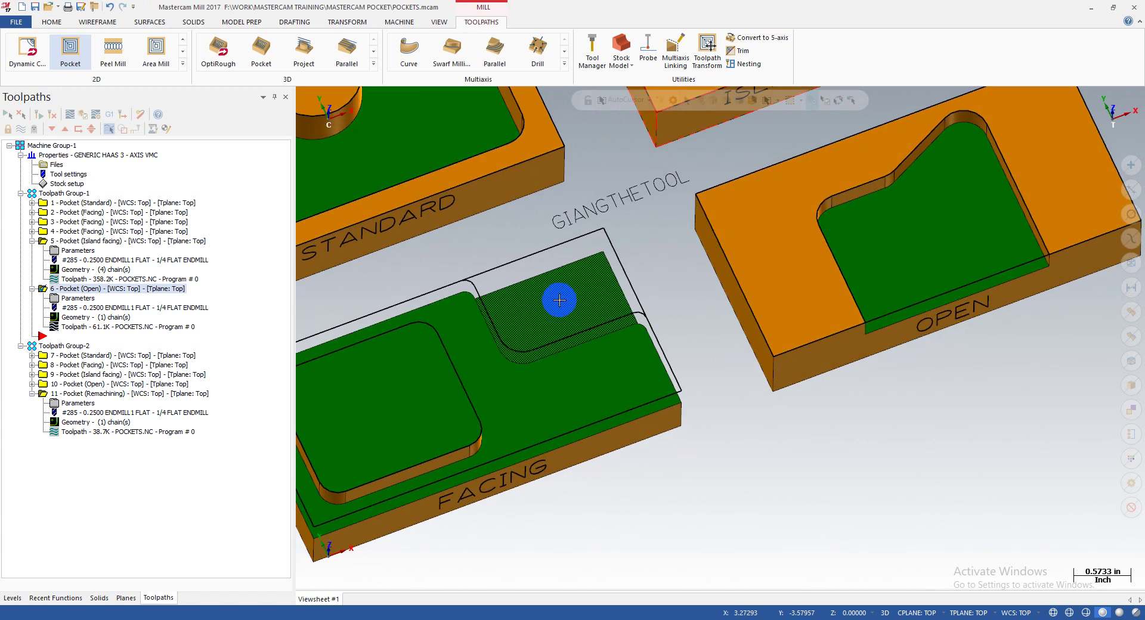
- Duplicate the Open pocket operation within Toolpath Group-1
{"action": "right_click", "coordinate": [84, 291]}
{"action": "left_click", "coordinate": [128, 384]}
{"action": "right_click", "coordinate": [84, 289]}
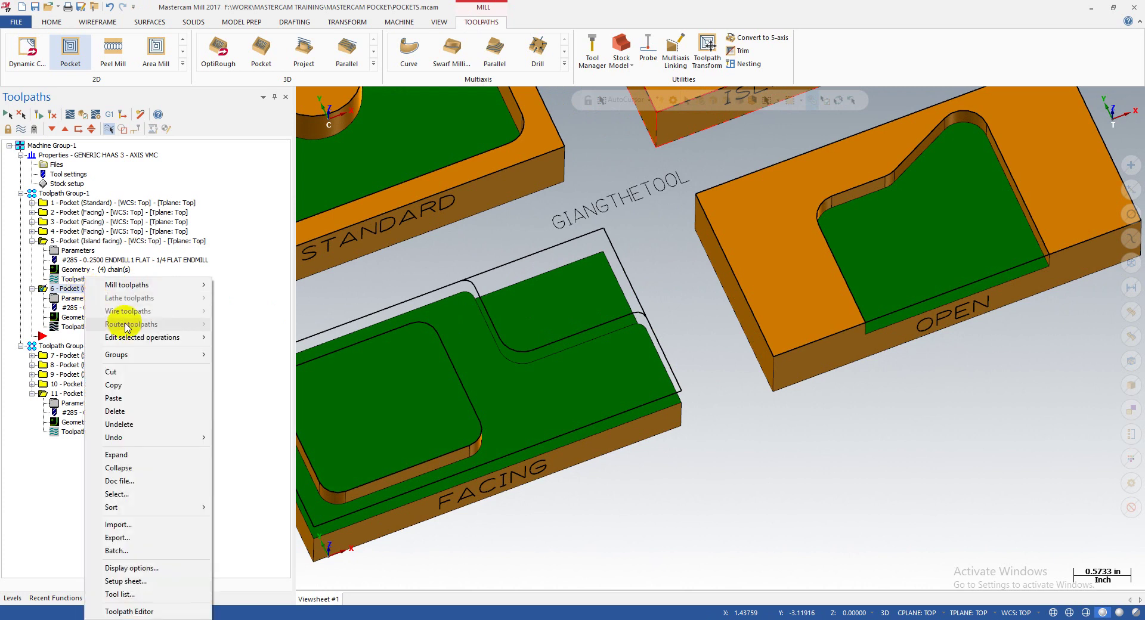
{"action": "left_click", "coordinate": [146, 398]}
- Rechain the copied Open pocket operation to the open corner recess contour on the FACING block and regenerate it
{"action": "left_click", "coordinate": [95, 366]}
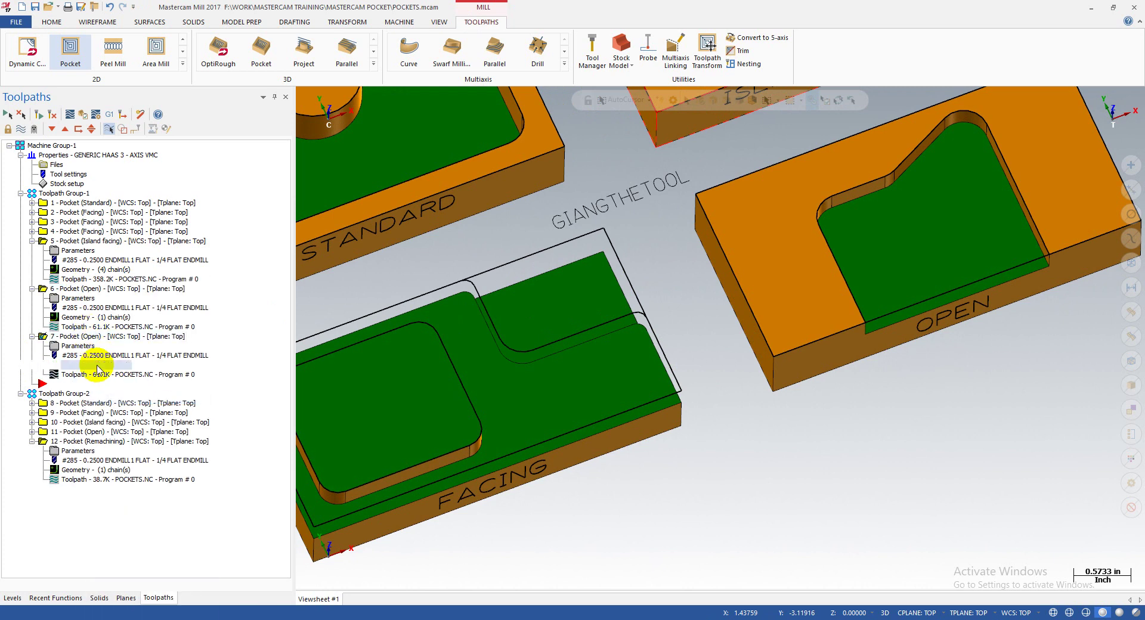
{"action": "right_click", "coordinate": [324, 134]}
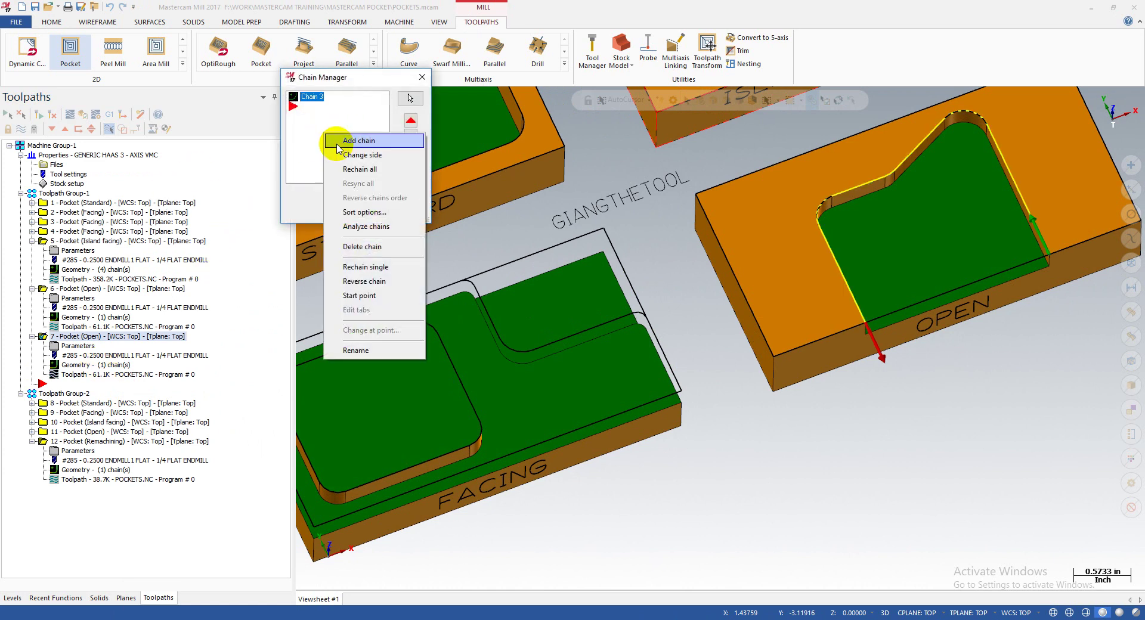
{"action": "left_click", "coordinate": [360, 168]}
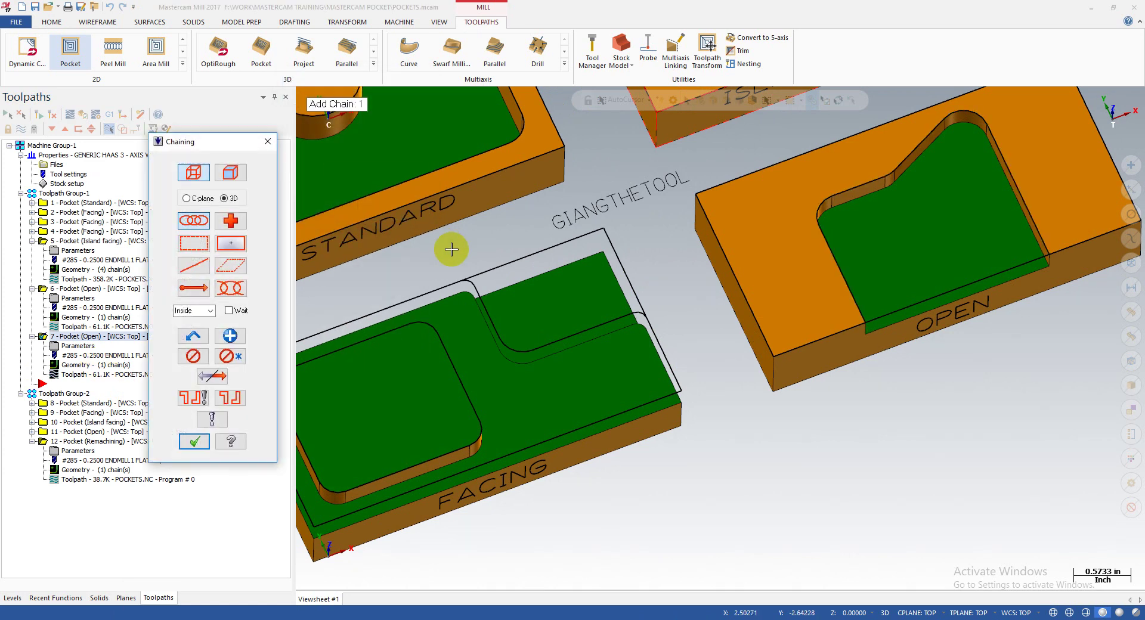
{"action": "left_click", "coordinate": [461, 280]}
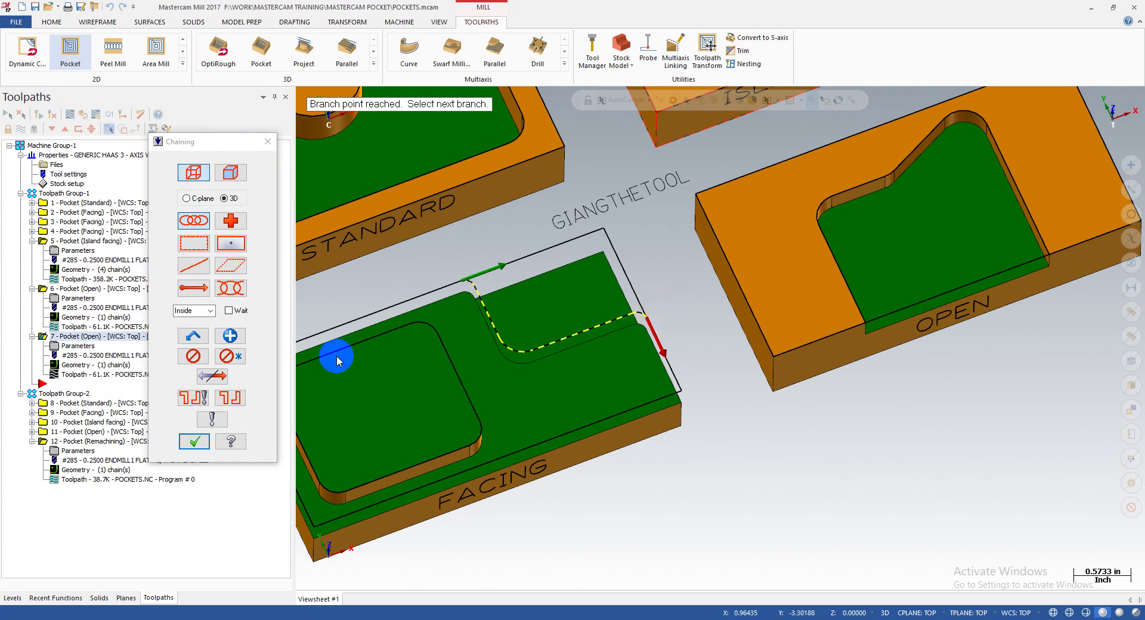
{"action": "left_click", "coordinate": [192, 441]}
{"action": "left_click", "coordinate": [373, 211]}
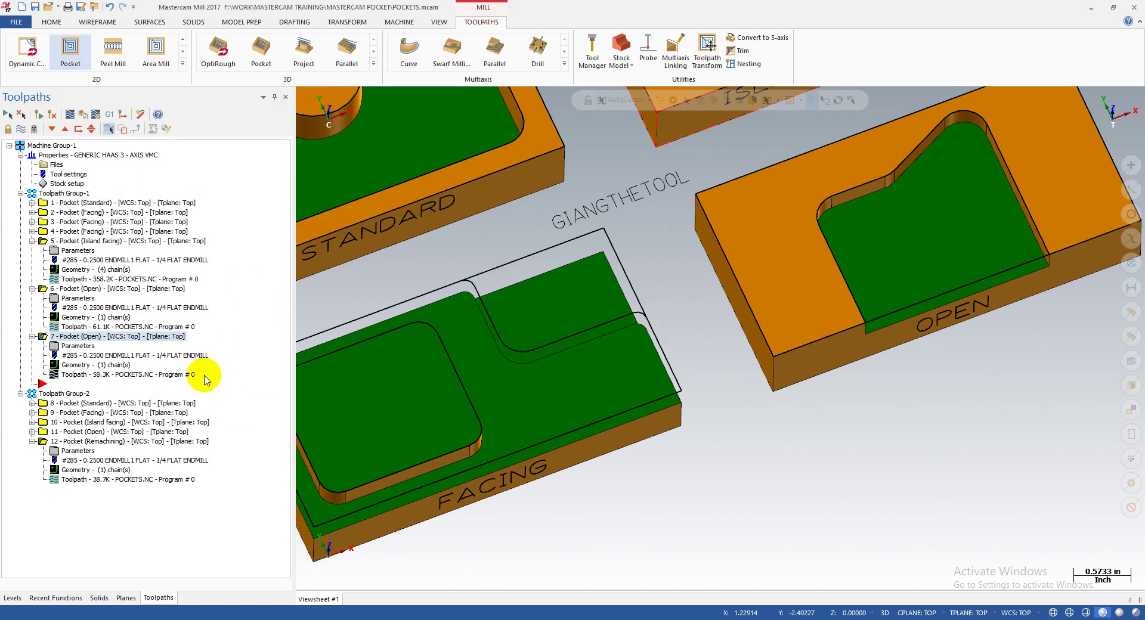
- Backplot the copied operation through most of its moves, inspect the toolpath in the FACING block's corner recess, and close Backplot
{"action": "left_click", "coordinate": [74, 375]}
{"action": "left_click_drag", "start_coordinate": [483, 99], "coordinate": [1044, 101]}
{"action": "middle_click_drag", "start_coordinate": [634, 258], "coordinate": [543, 257]}
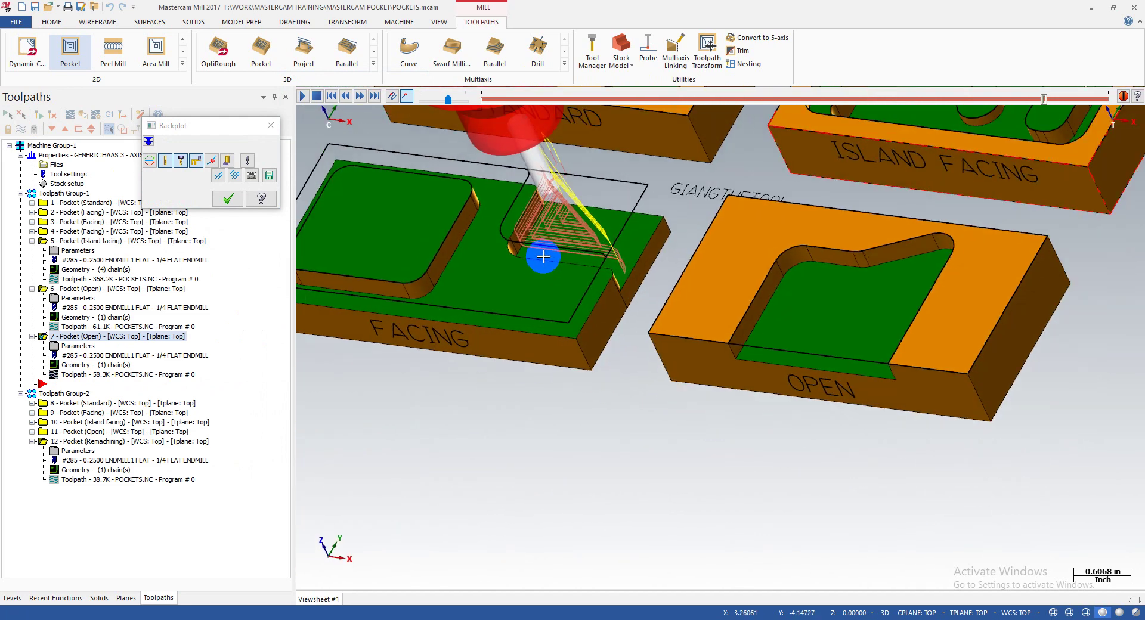
{"action": "scroll", "coordinate": [543, 257], "scroll_direction": "up", "scroll_amount": 3}
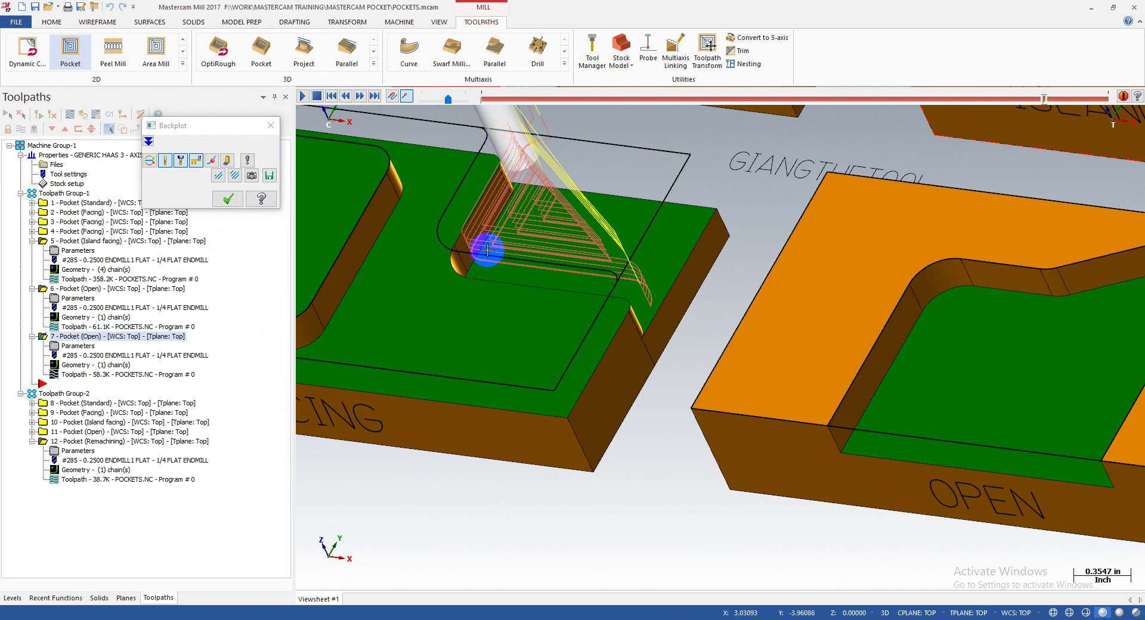
{"action": "scroll", "coordinate": [503, 157], "scroll_direction": "down", "scroll_amount": 4}
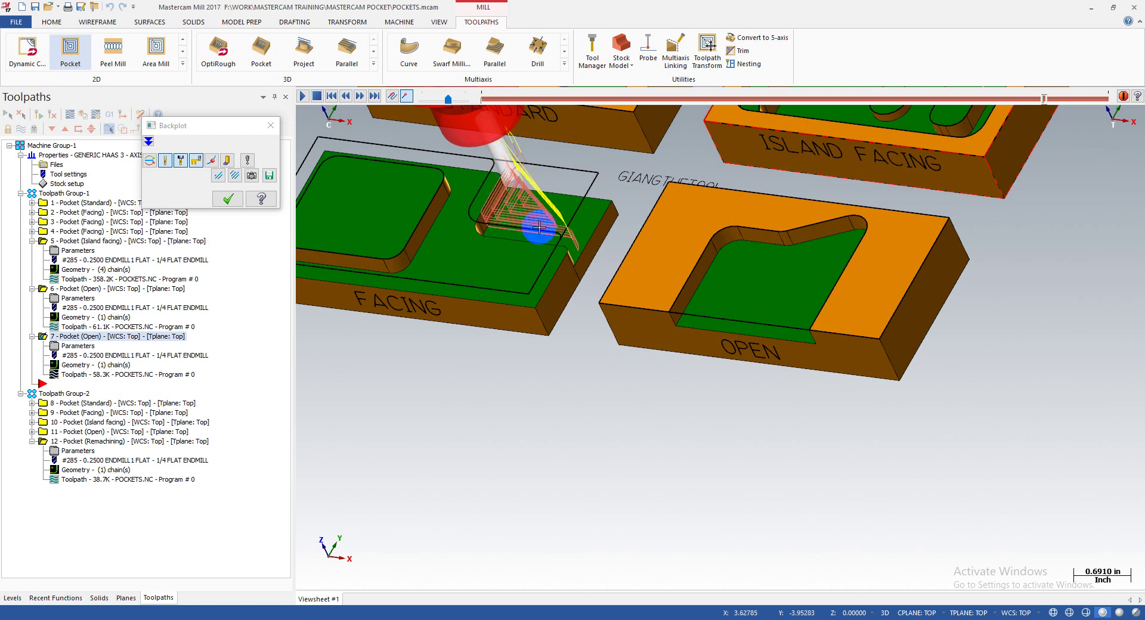
{"action": "scroll", "coordinate": [528, 204], "scroll_direction": "up", "scroll_amount": 4}
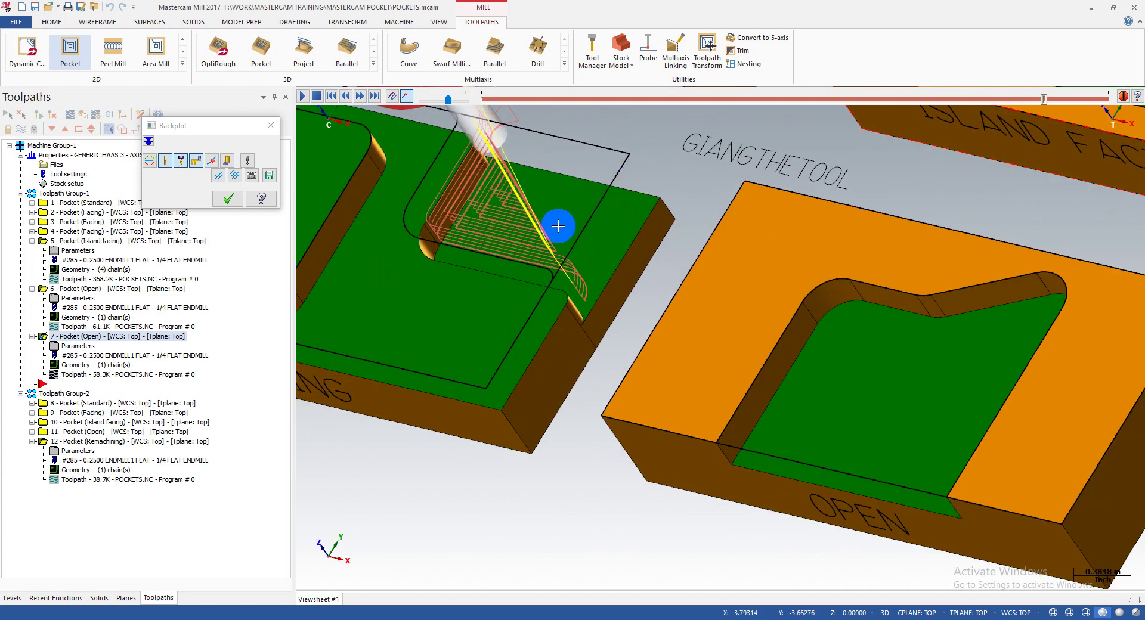
{"action": "scroll", "coordinate": [514, 245], "scroll_direction": "down", "scroll_amount": 4}
{"action": "middle_click_drag", "start_coordinate": [515, 245], "coordinate": [552, 232]}
{"action": "left_click", "coordinate": [271, 125]}
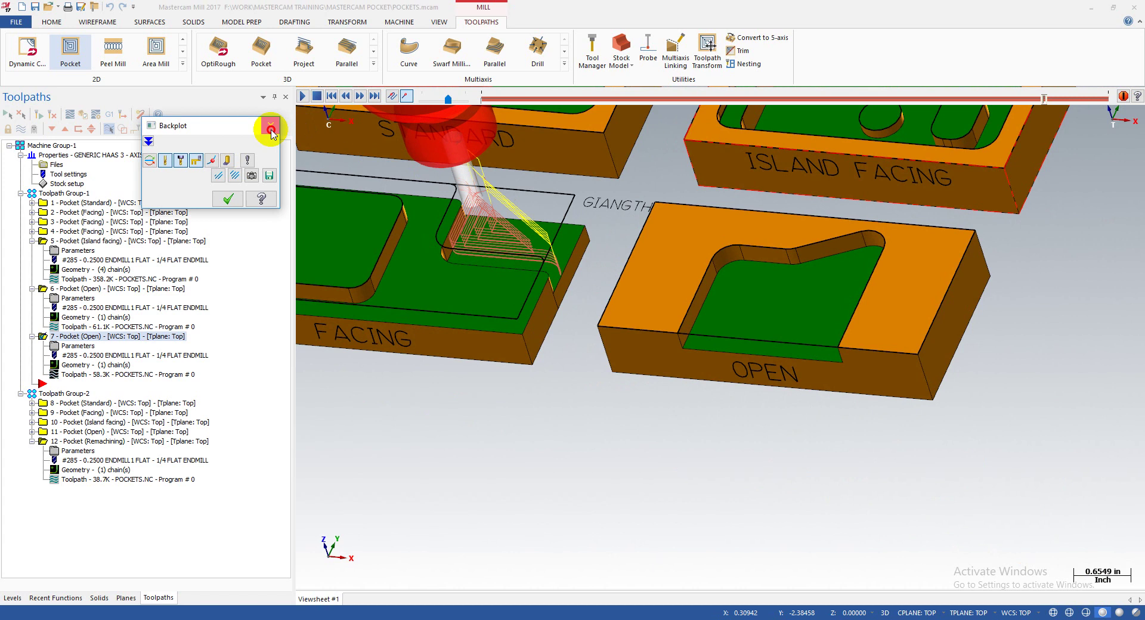
- Backplot the copied Open pocket operation through most of its moves again, inspect the FACING block's corner recess, and close Backplot
{"action": "middle_click_drag", "start_coordinate": [644, 326], "coordinate": [772, 327]}
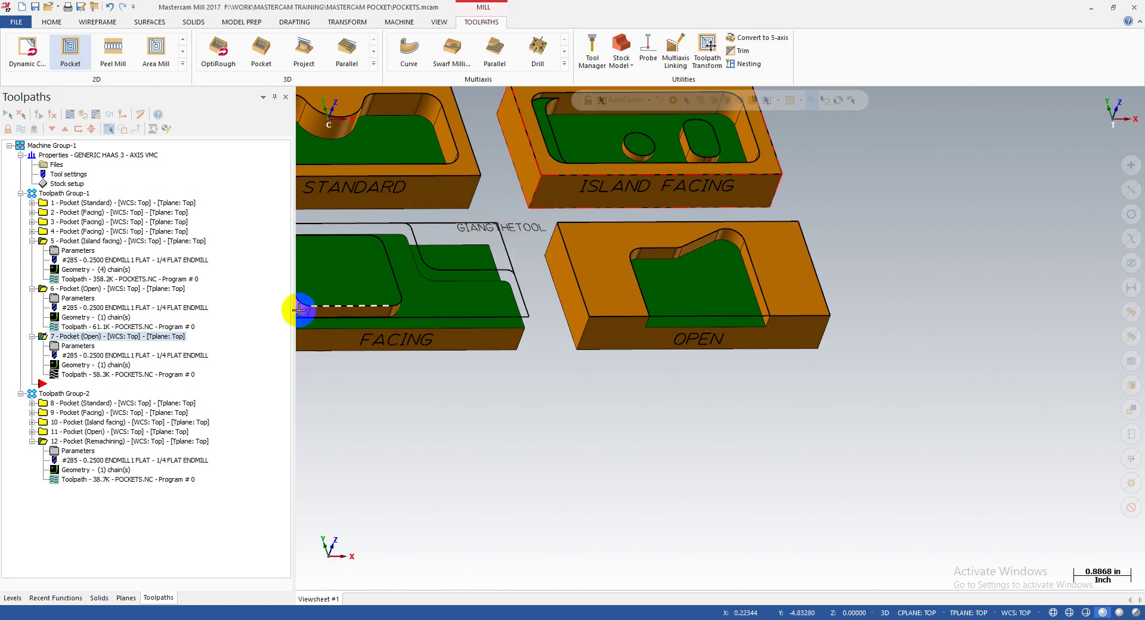
{"action": "left_click", "coordinate": [98, 374]}
{"action": "left_click_drag", "start_coordinate": [484, 106], "coordinate": [1003, 99]}
{"action": "scroll", "coordinate": [503, 227], "scroll_direction": "up", "scroll_amount": 3}
{"action": "scroll", "coordinate": [442, 261], "scroll_direction": "up", "scroll_amount": 1}
{"action": "middle_click_drag", "start_coordinate": [429, 262], "coordinate": [357, 283]}
{"action": "left_click", "coordinate": [455, 263]}
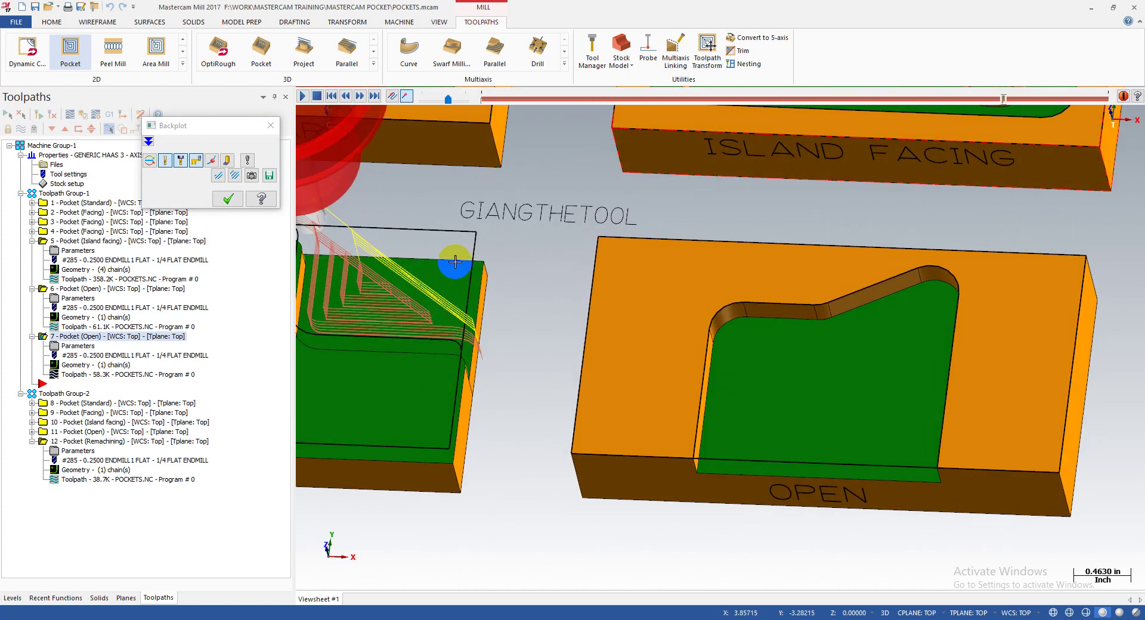
{"action": "scroll", "coordinate": [438, 270], "scroll_direction": "down", "scroll_amount": 3}
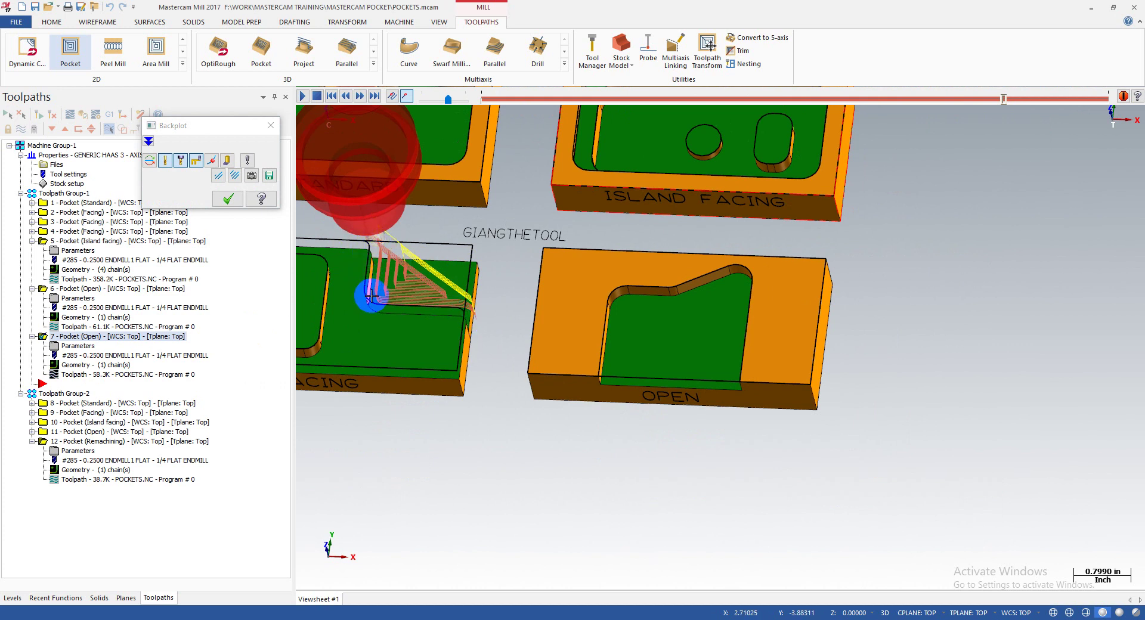
{"action": "scroll", "coordinate": [632, 291], "scroll_direction": "down", "scroll_amount": 2}
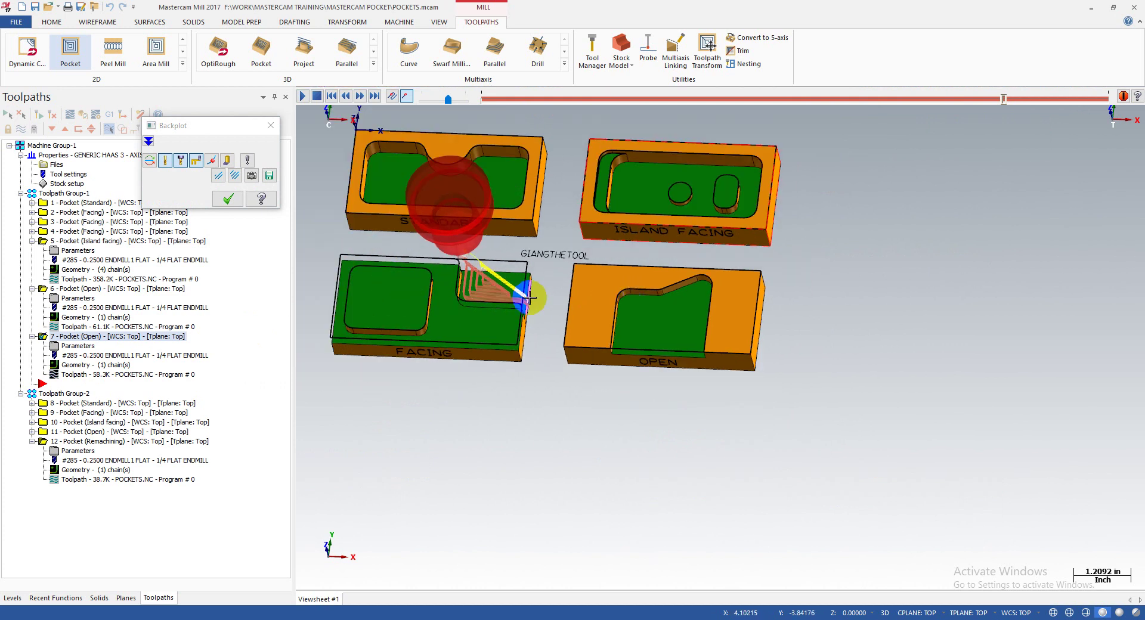
{"action": "middle_click_drag", "start_coordinate": [483, 275], "coordinate": [509, 260]}
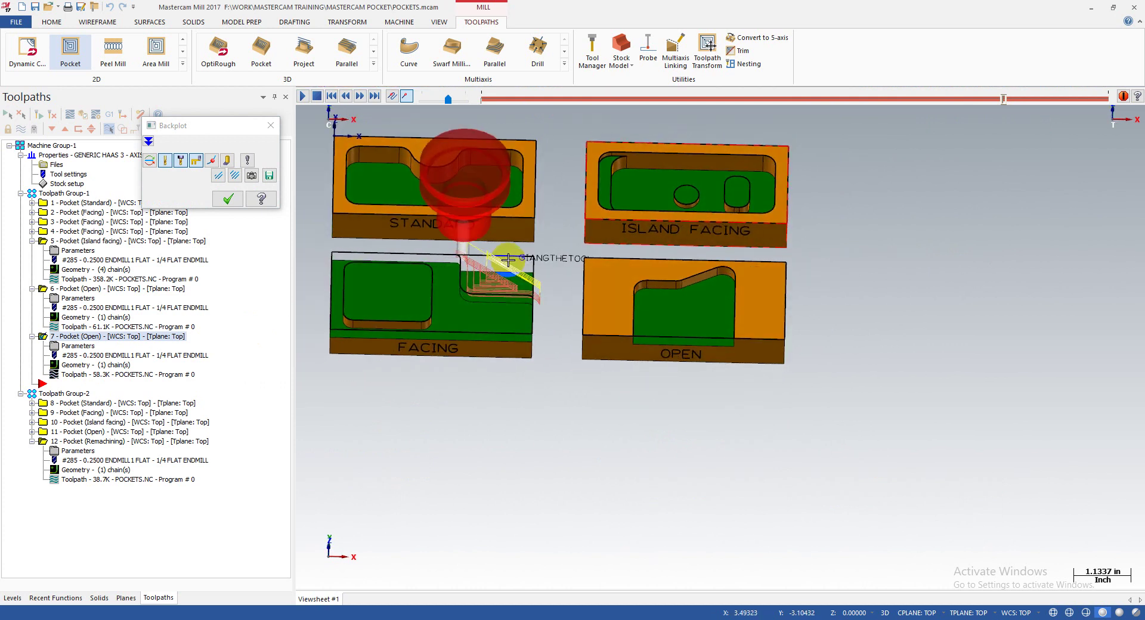
{"action": "left_click", "coordinate": [270, 125]}
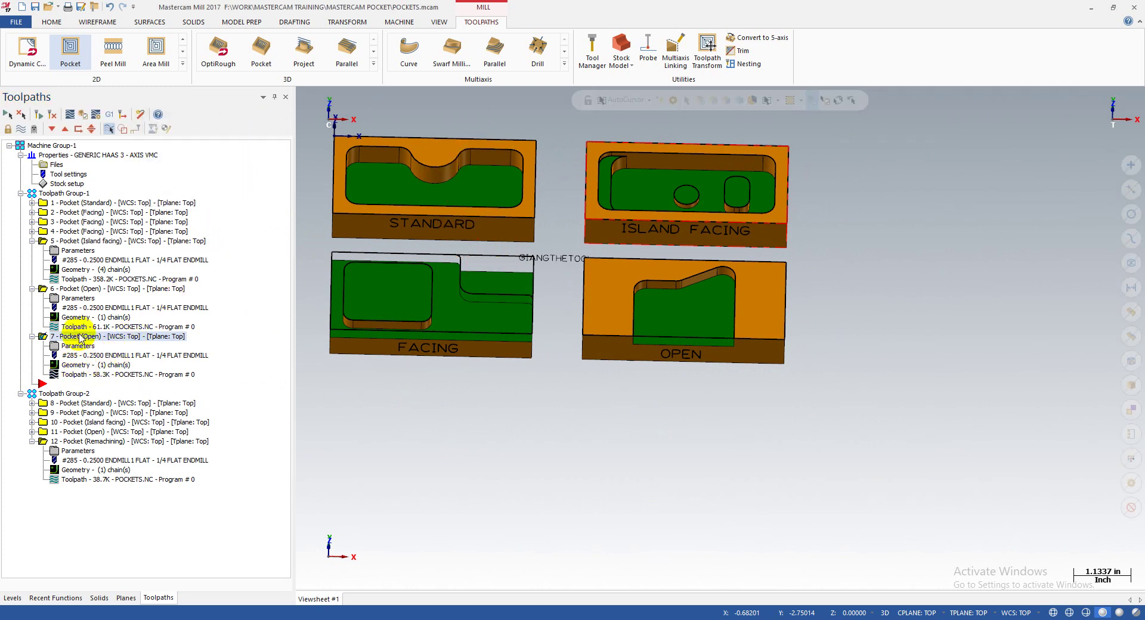
- Delete the copied Open pocket operation for the FACING block from Toolpath Group-1
{"action": "left_click", "coordinate": [69, 290]}
{"action": "key", "text": "Delete"}
{"action": "key", "text": "Return"}
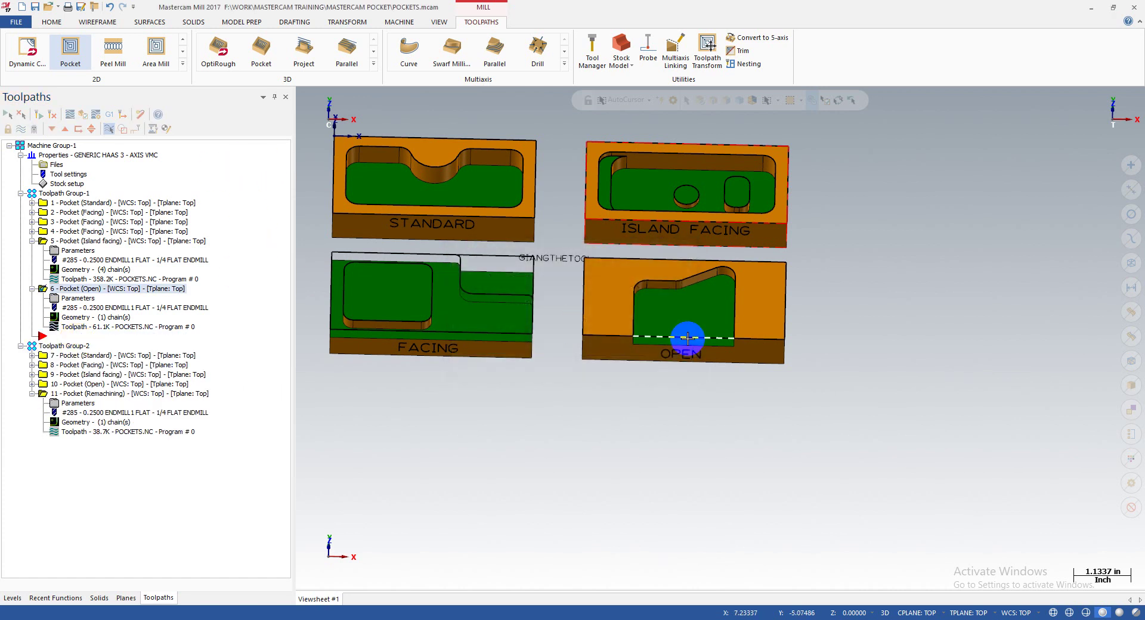
{"action": "scroll", "coordinate": [688, 338], "scroll_direction": "down", "scroll_amount": 2}
{"action": "scroll", "coordinate": [867, 321], "scroll_direction": "up", "scroll_amount": 3}
{"action": "scroll", "coordinate": [657, 343], "scroll_direction": "up", "scroll_amount": 1}
{"action": "middle_click_drag", "start_coordinate": [614, 345], "coordinate": [657, 341]}
{"action": "scroll", "coordinate": [697, 344], "scroll_direction": "down", "scroll_amount": 2}
{"action": "scroll", "coordinate": [692, 342], "scroll_direction": "down", "scroll_amount": 1}
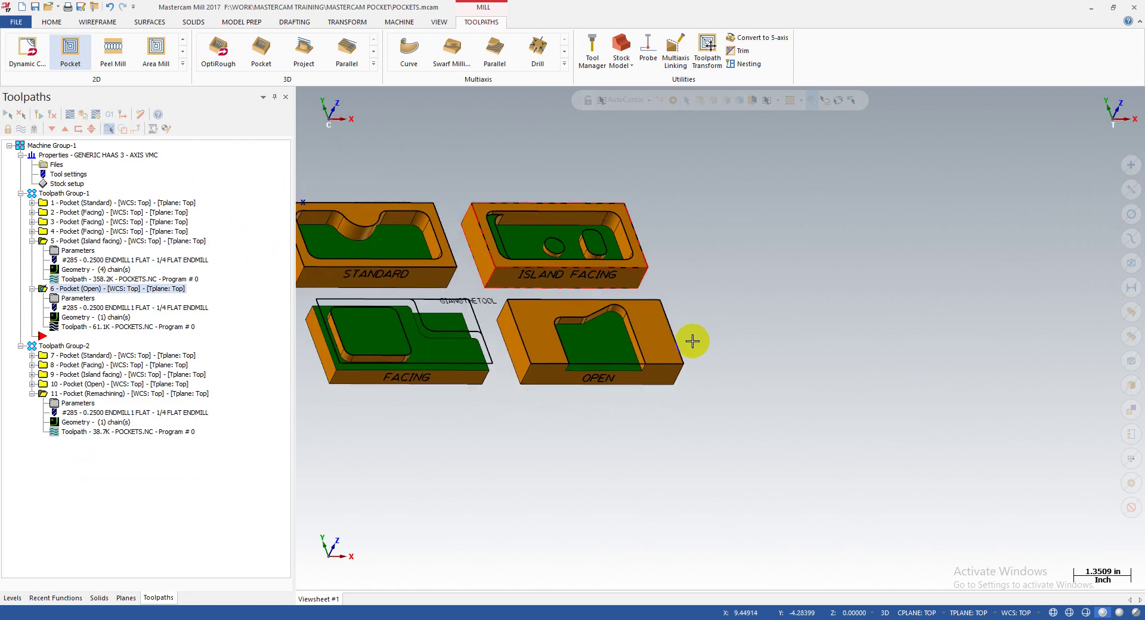
{"action": "scroll", "coordinate": [653, 350], "scroll_direction": "up", "scroll_amount": 1}
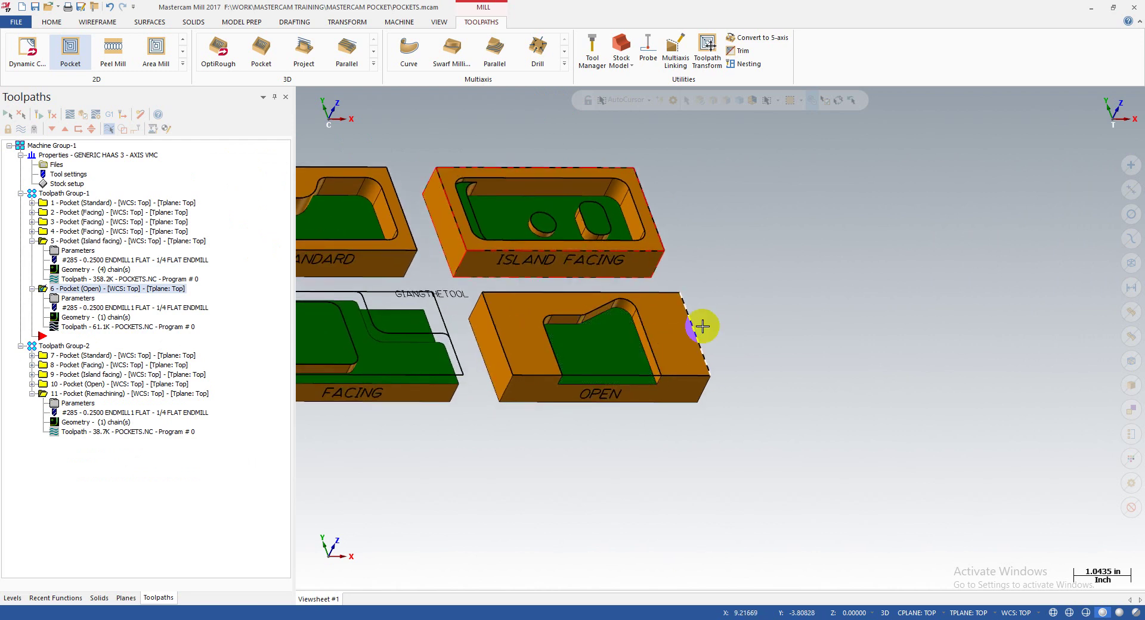
{"action": "scroll", "coordinate": [800, 340], "scroll_direction": "down", "scroll_amount": 1}
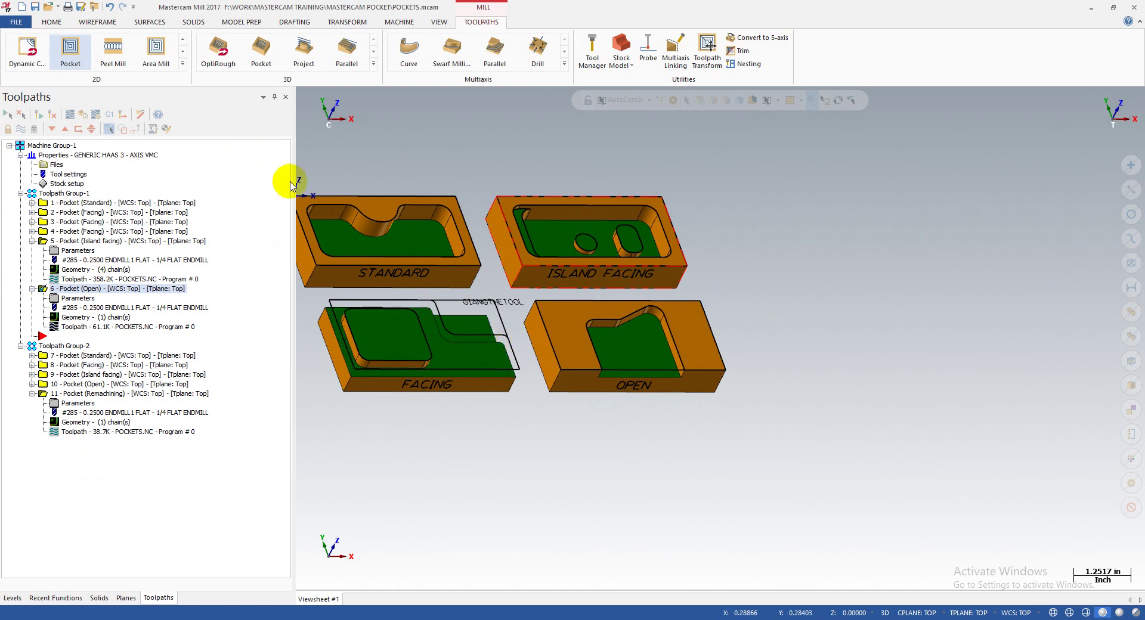
- Start a new Pocket toolpath and chain the OPEN block's outer top boundary as the first chain
{"action": "left_click", "coordinate": [183, 64]}
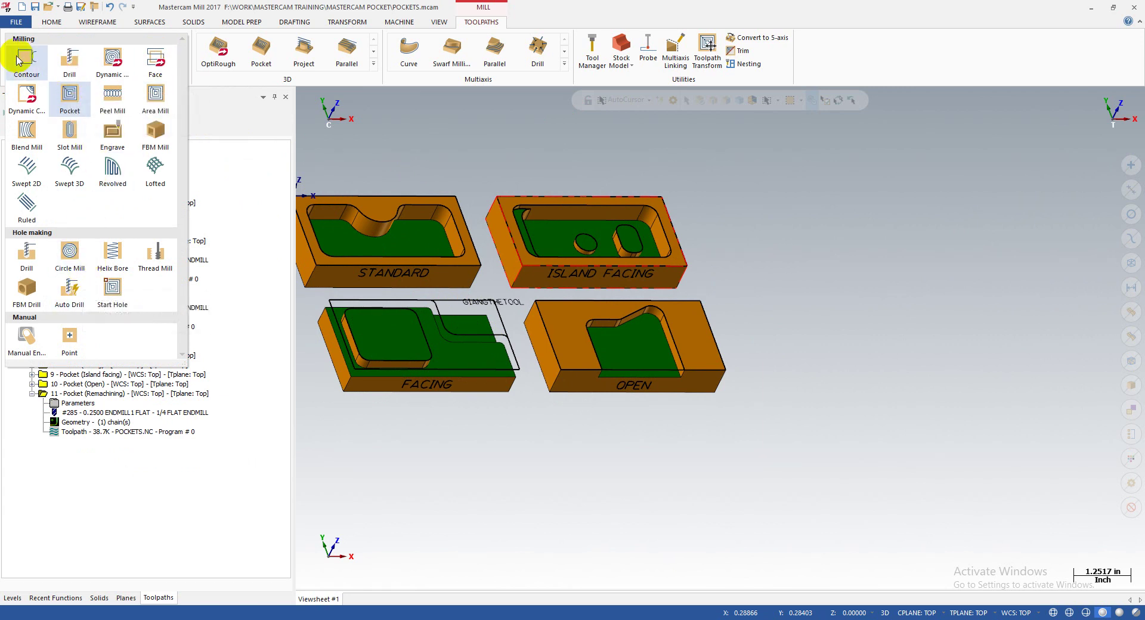
{"action": "left_click", "coordinate": [67, 111]}
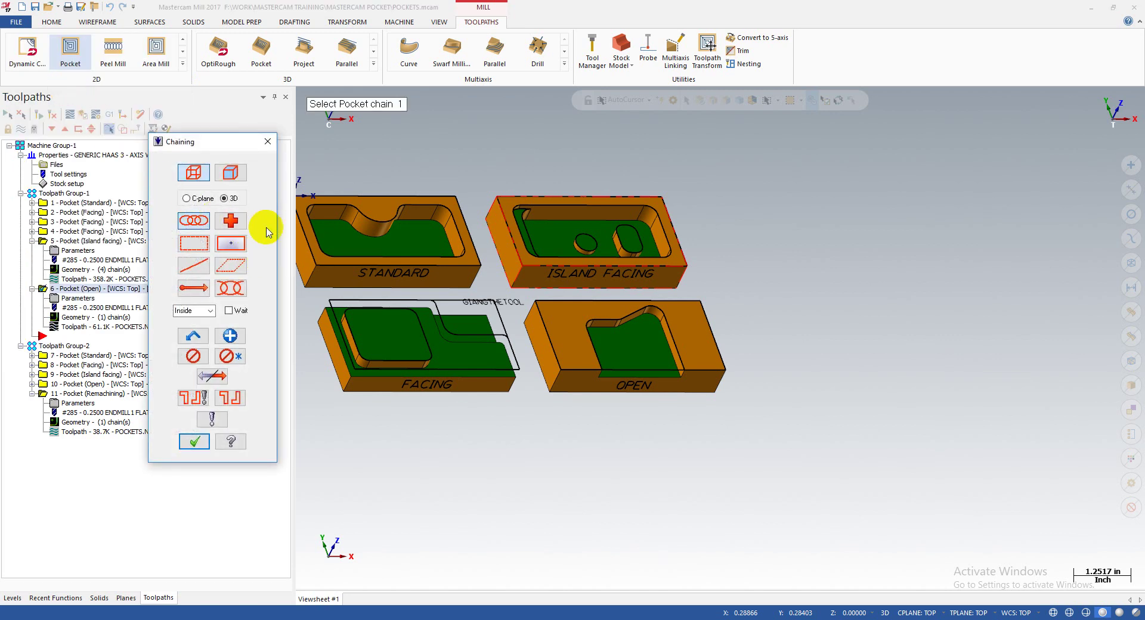
{"action": "scroll", "coordinate": [704, 346], "scroll_direction": "up", "scroll_amount": 2}
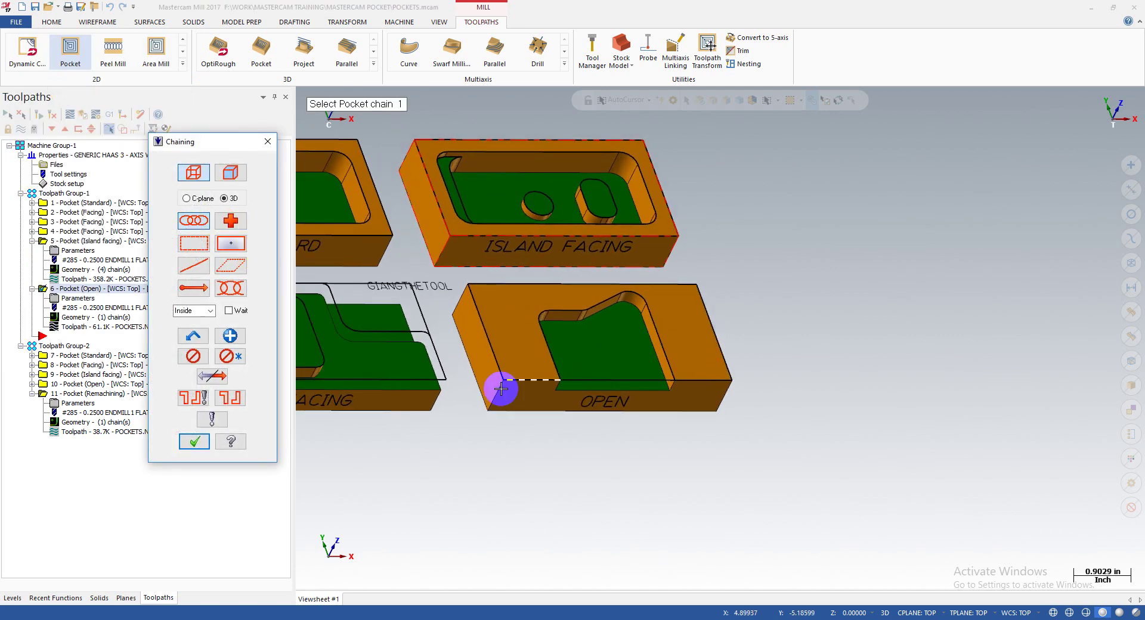
{"action": "scroll", "coordinate": [485, 388], "scroll_direction": "down", "scroll_amount": 1}
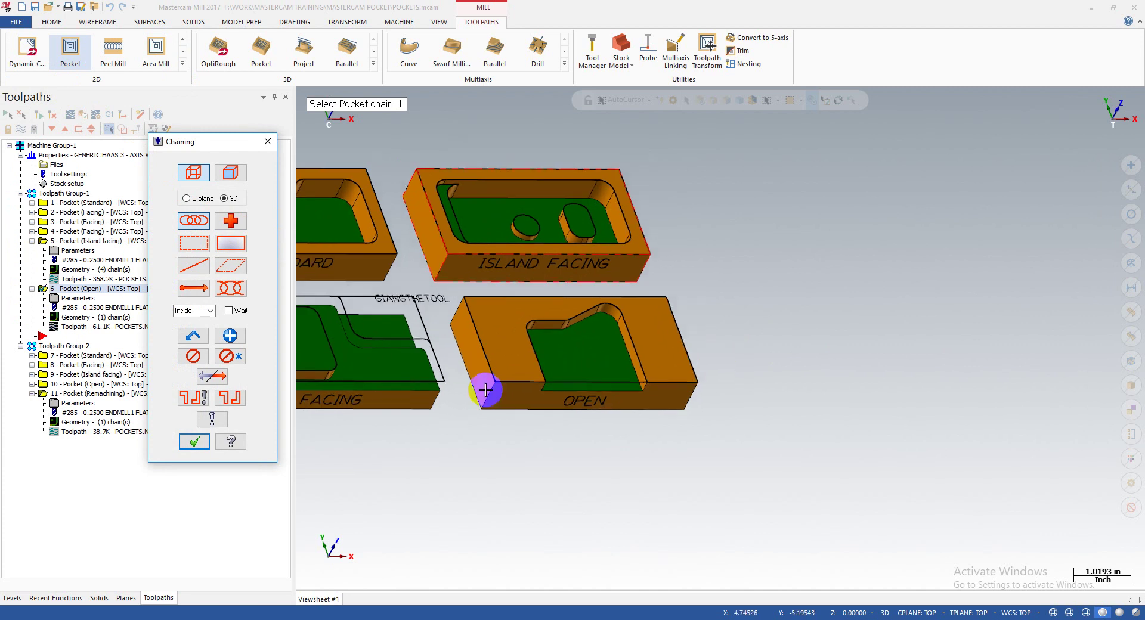
{"action": "scroll", "coordinate": [363, 403], "scroll_direction": "up", "scroll_amount": 1}
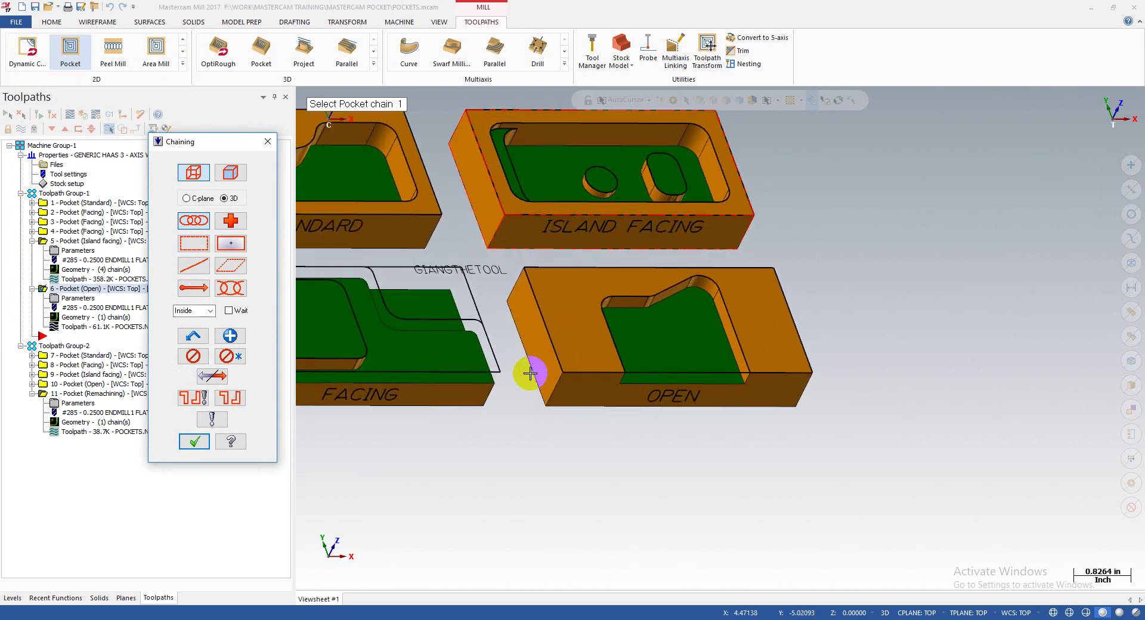
{"action": "left_click", "coordinate": [634, 376]}
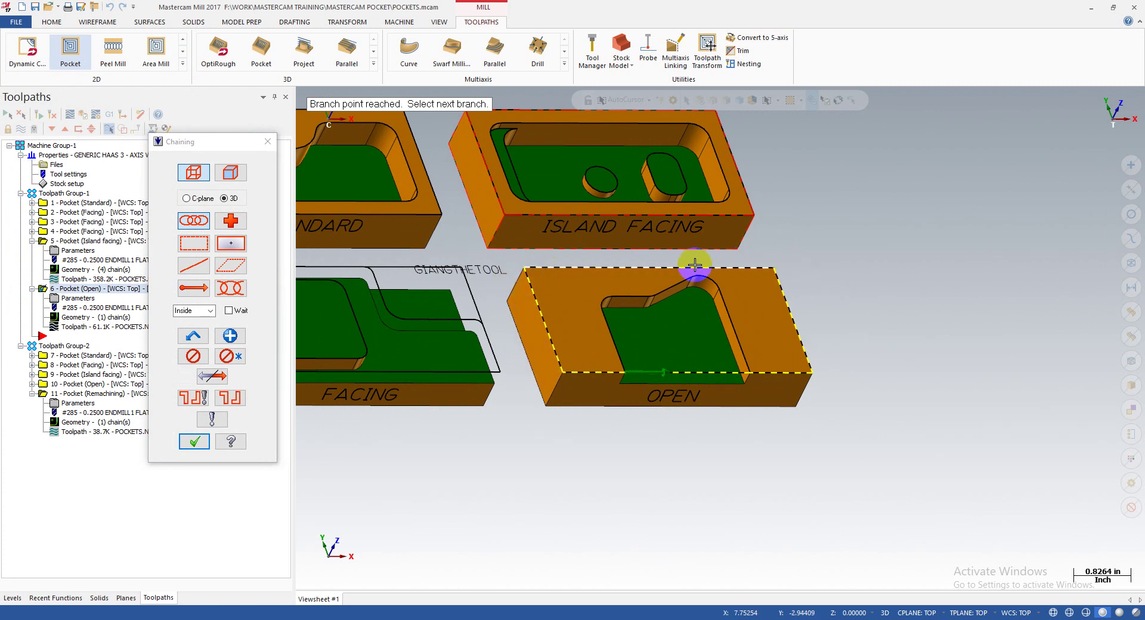
{"action": "left_click", "coordinate": [229, 334]}
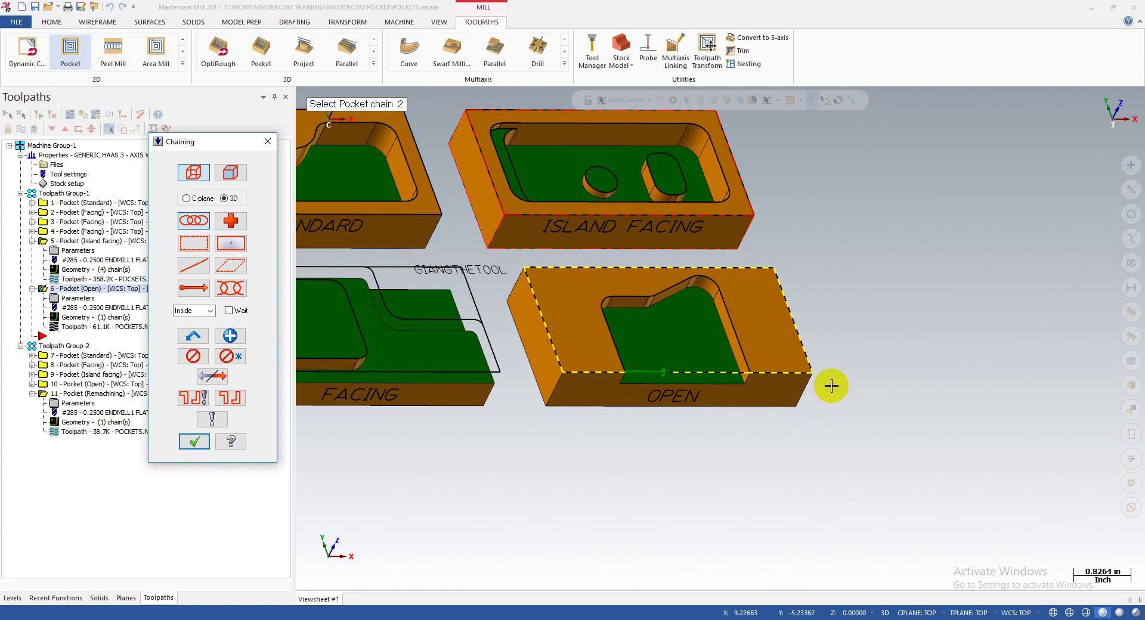
- Chain the OPEN block's pocket contour as the second chain and accept both chains
{"action": "left_click", "coordinate": [742, 346]}
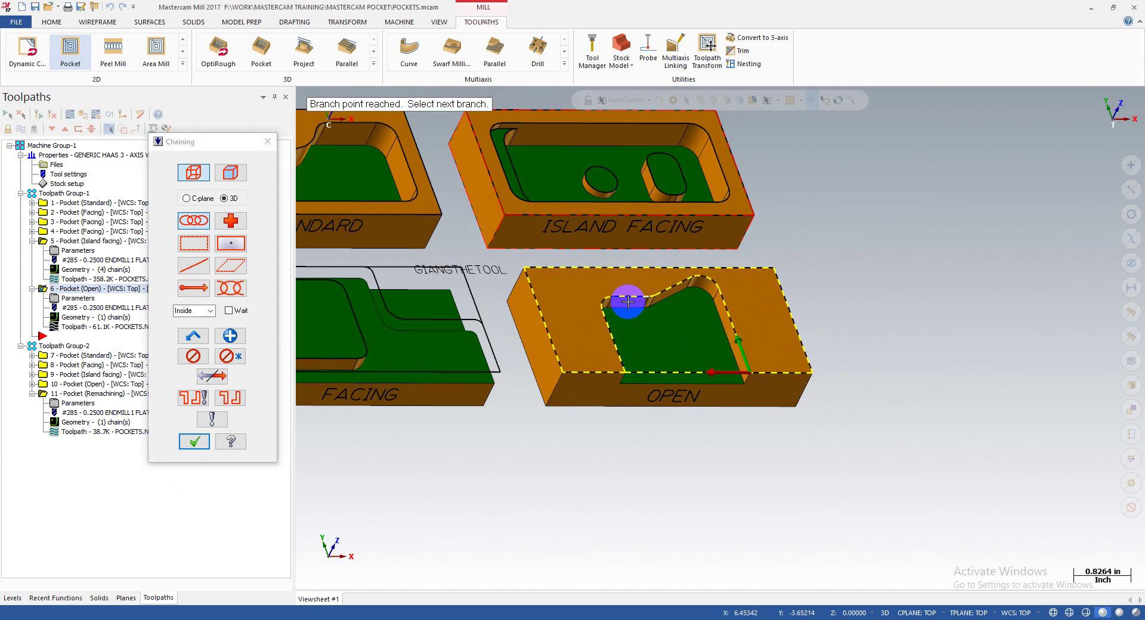
{"action": "left_click", "coordinate": [802, 343]}
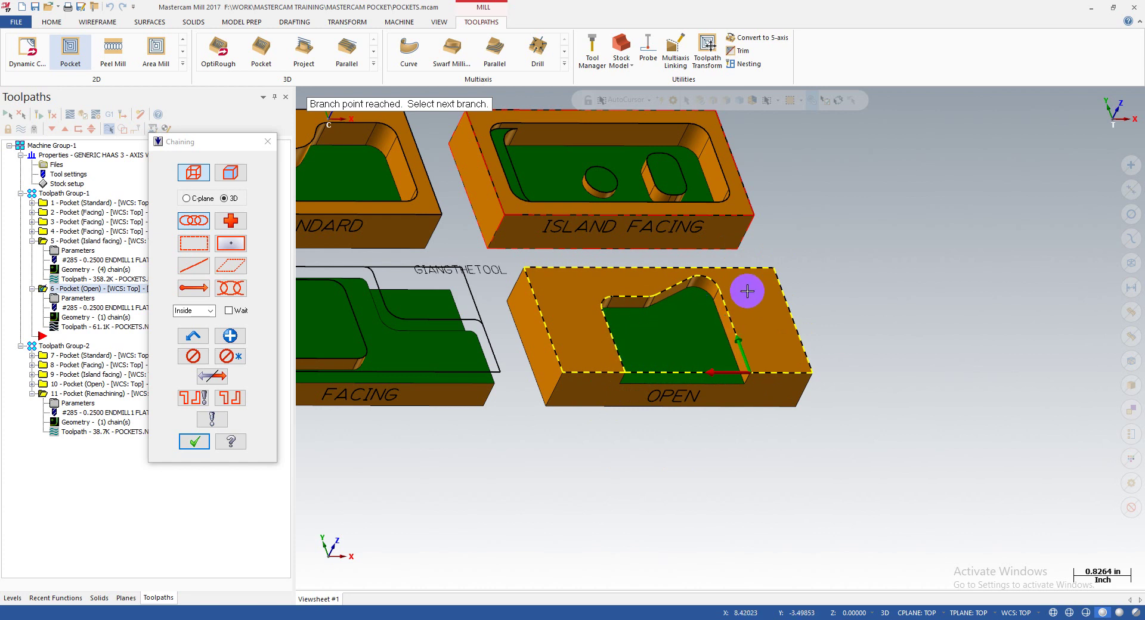
{"action": "left_click", "coordinate": [787, 331]}
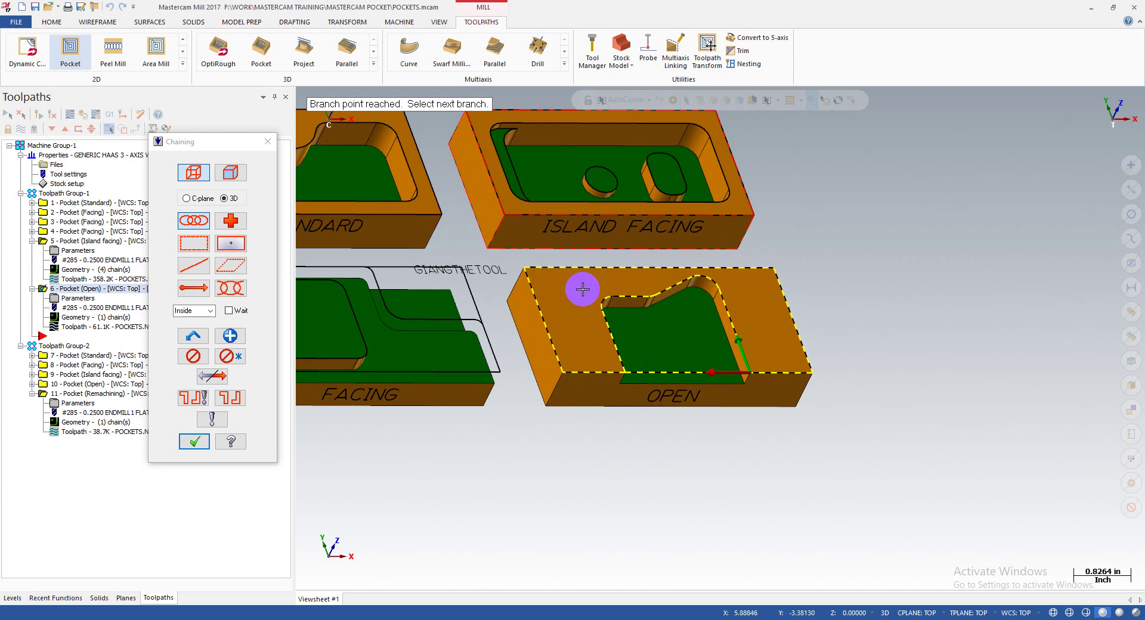
{"action": "left_click", "coordinate": [194, 442]}
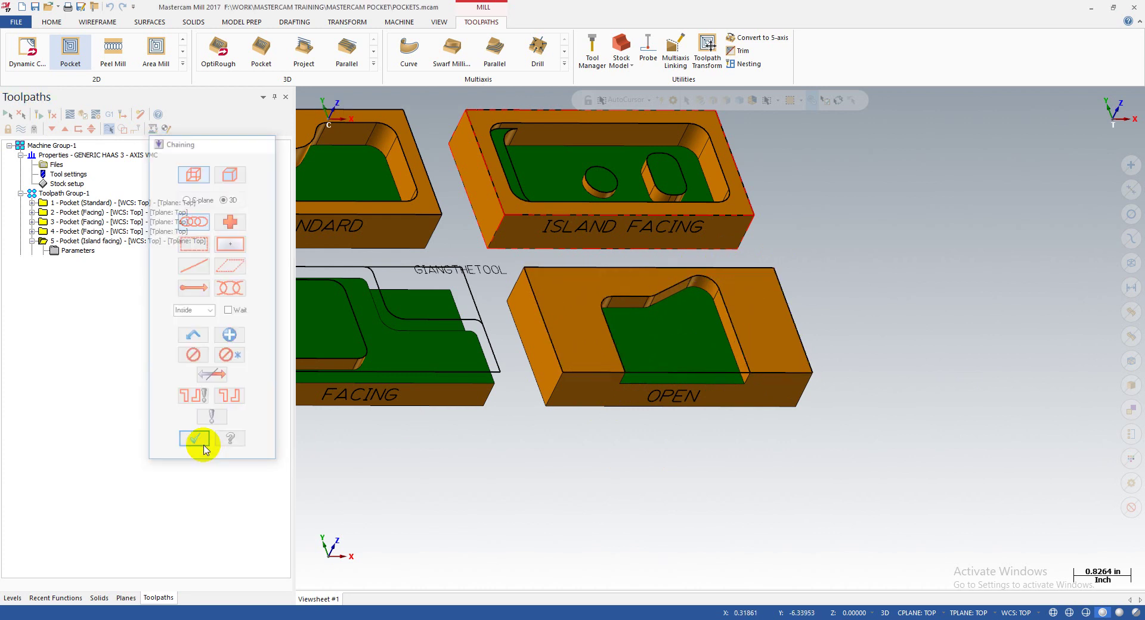
- Set the pocket type to Facing and the roughing method to Constant Overlap Spiral
{"action": "left_click", "coordinate": [201, 223]}
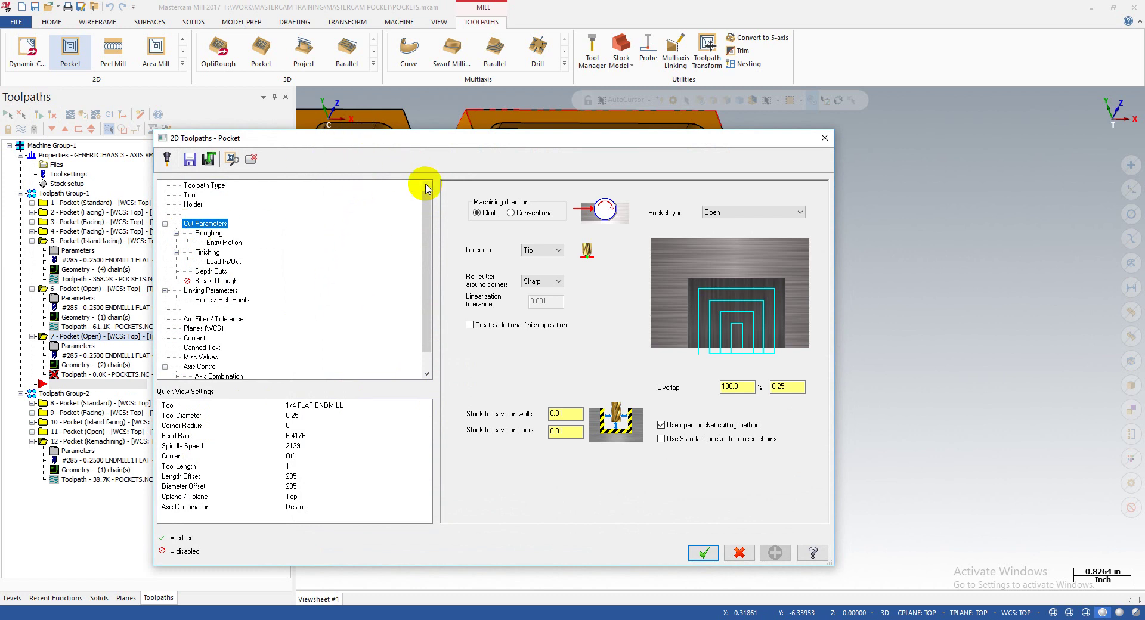
{"action": "left_click", "coordinate": [736, 212]}
{"action": "left_click", "coordinate": [740, 240]}
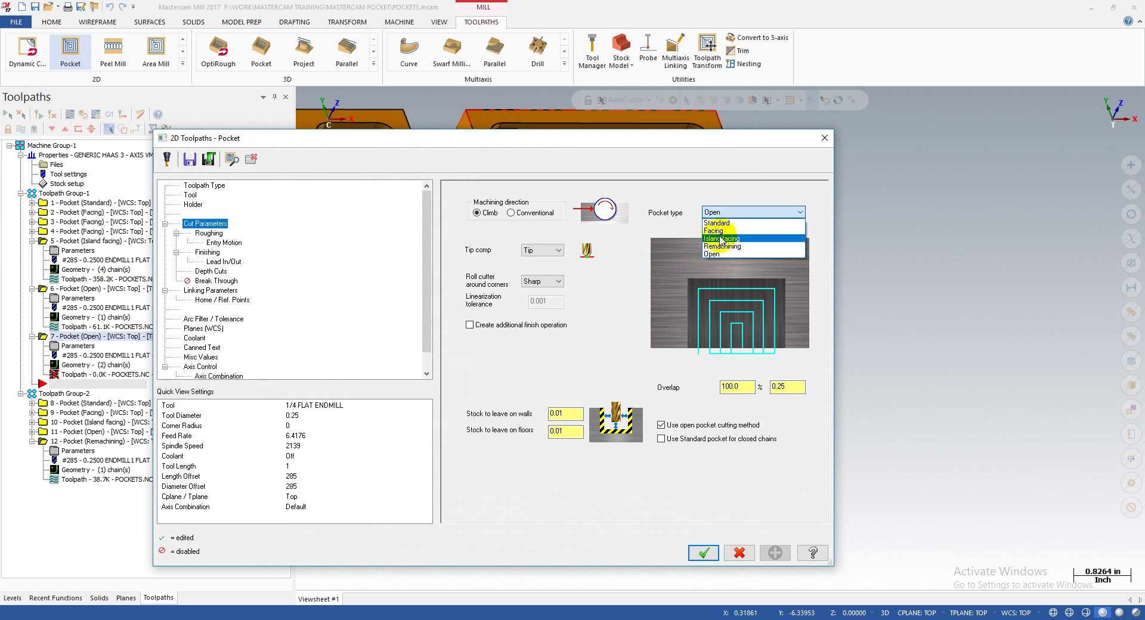
{"action": "left_click", "coordinate": [713, 231]}
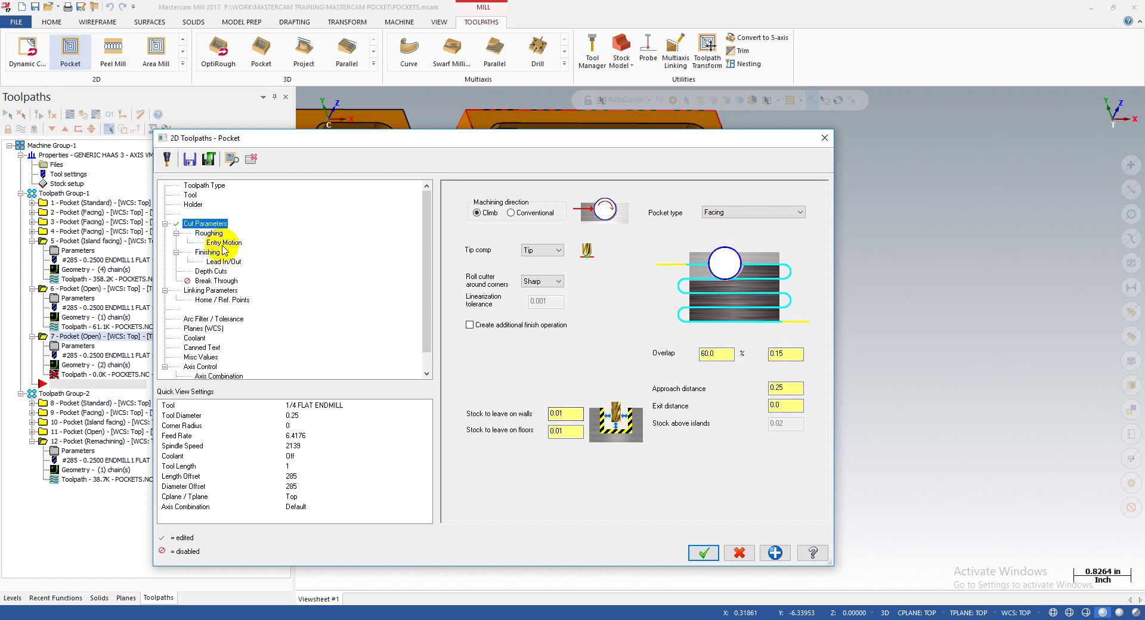
{"action": "left_click", "coordinate": [209, 233]}
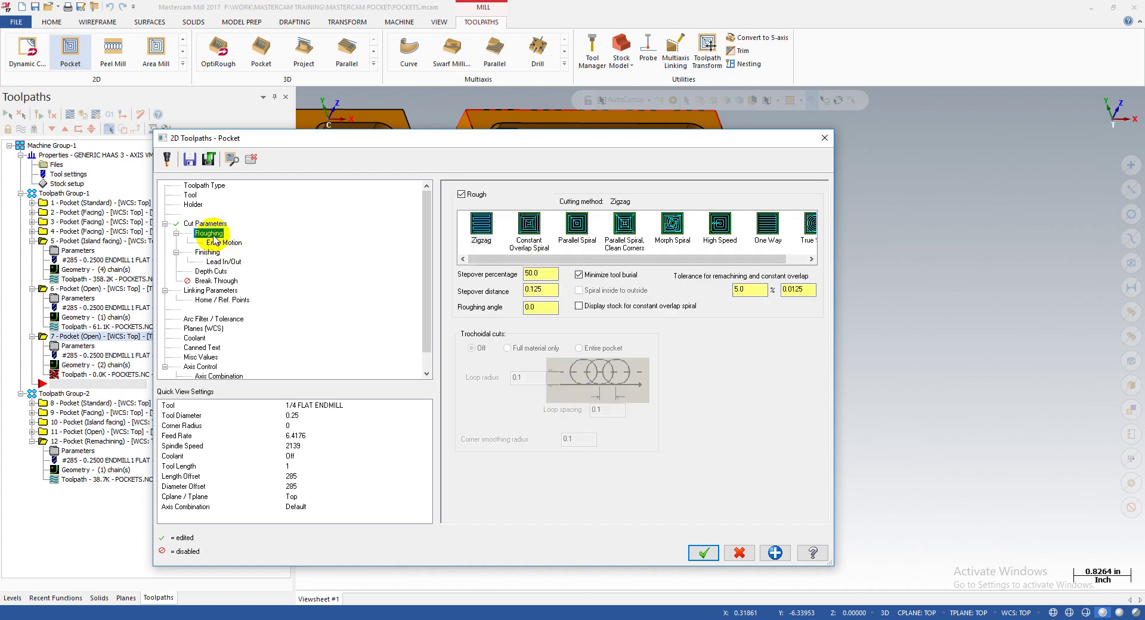
{"action": "left_click", "coordinate": [540, 233]}
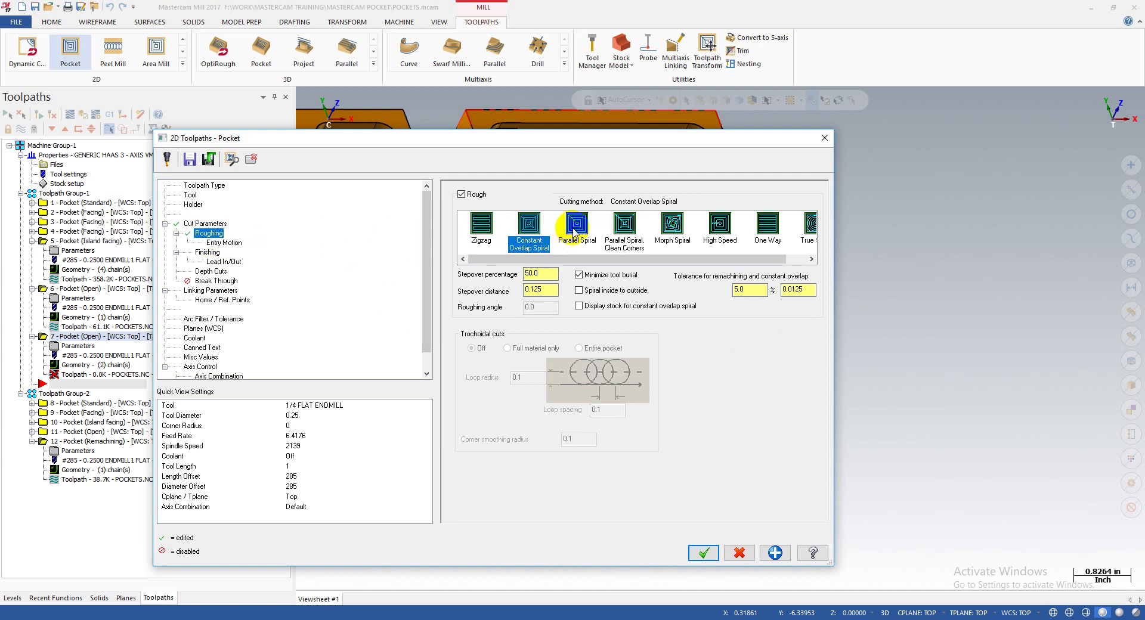
- Pick the cutting depth from the front corner of the OPEN block's pocket floor and generate the toolpath
{"action": "left_click", "coordinate": [210, 290]}
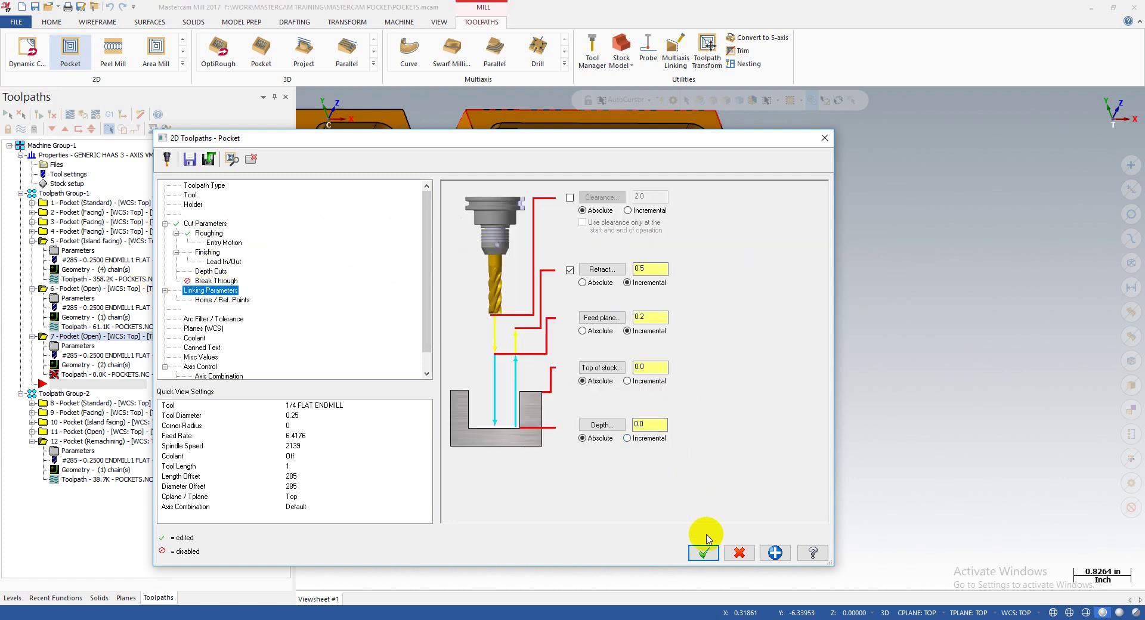
{"action": "left_click", "coordinate": [602, 425]}
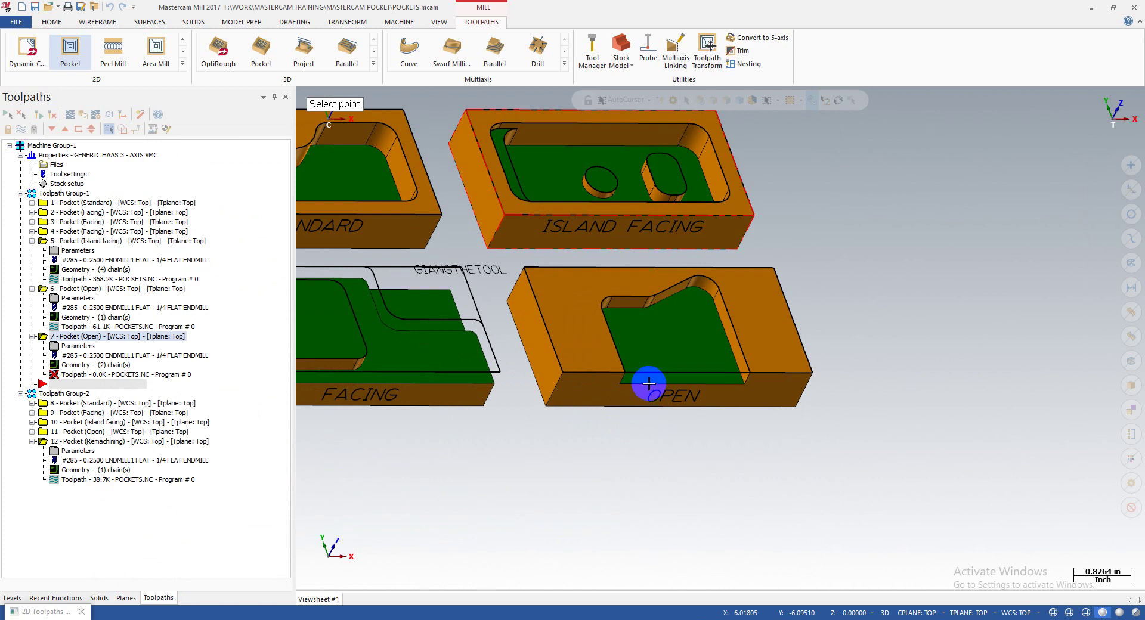
{"action": "left_click", "coordinate": [619, 384]}
{"action": "left_click", "coordinate": [694, 528]}
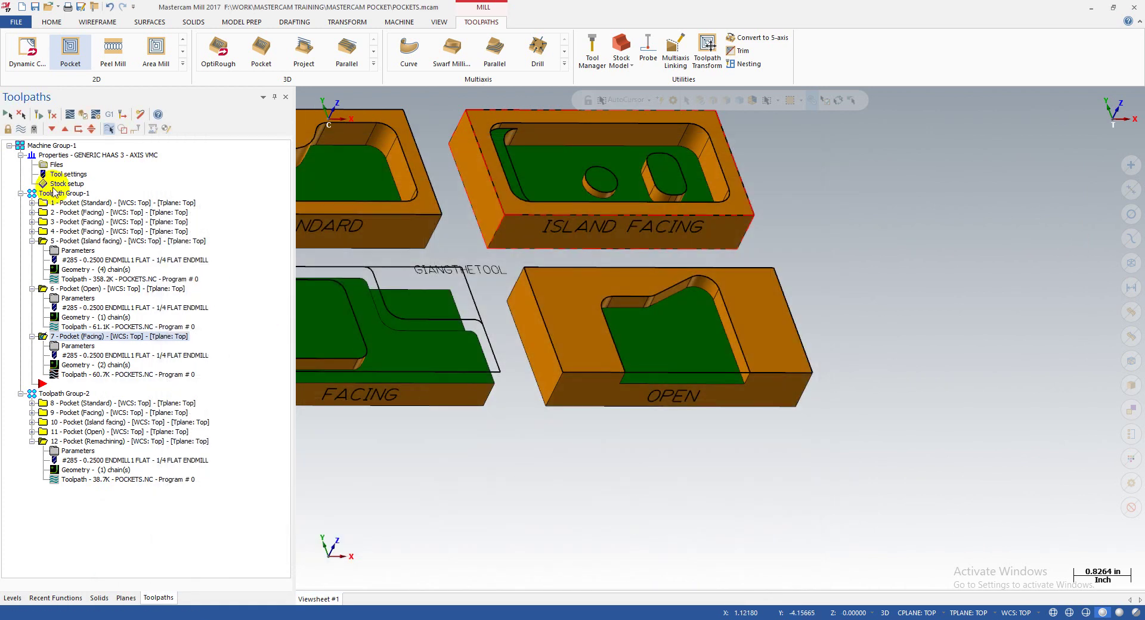
- Backplot the new Facing pocket operation through about half its moves and inspect the toolpath in the OPEN block's pocket
{"action": "left_click", "coordinate": [75, 374]}
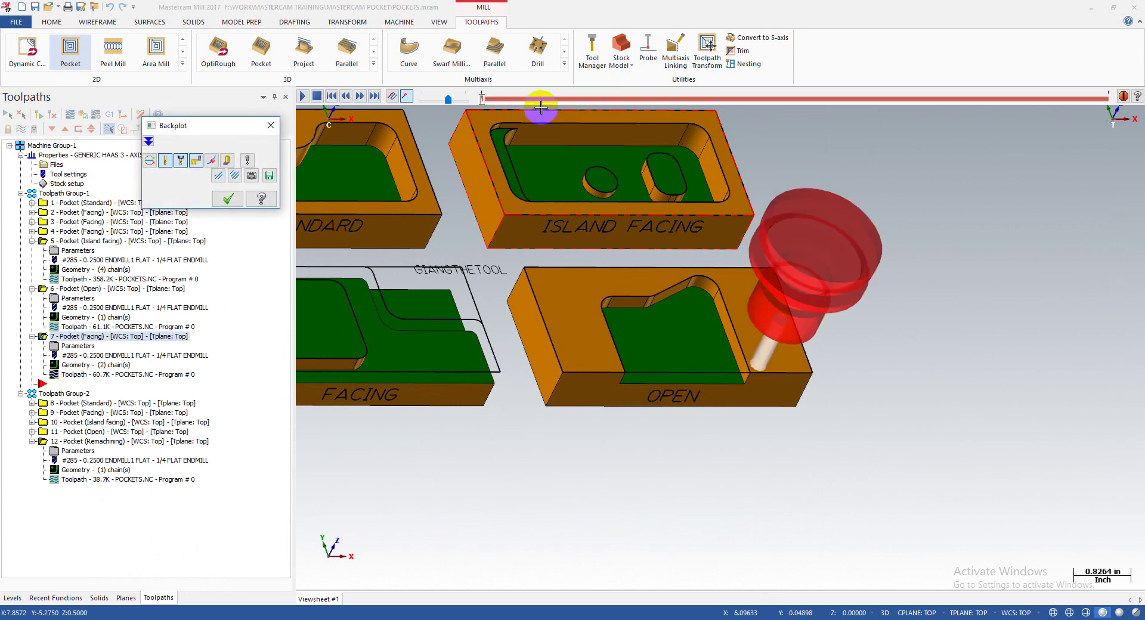
{"action": "left_click_drag", "start_coordinate": [481, 107], "coordinate": [798, 99]}
{"action": "scroll", "coordinate": [838, 307], "scroll_direction": "up", "scroll_amount": 1}
{"action": "scroll", "coordinate": [793, 380], "scroll_direction": "up", "scroll_amount": 3}
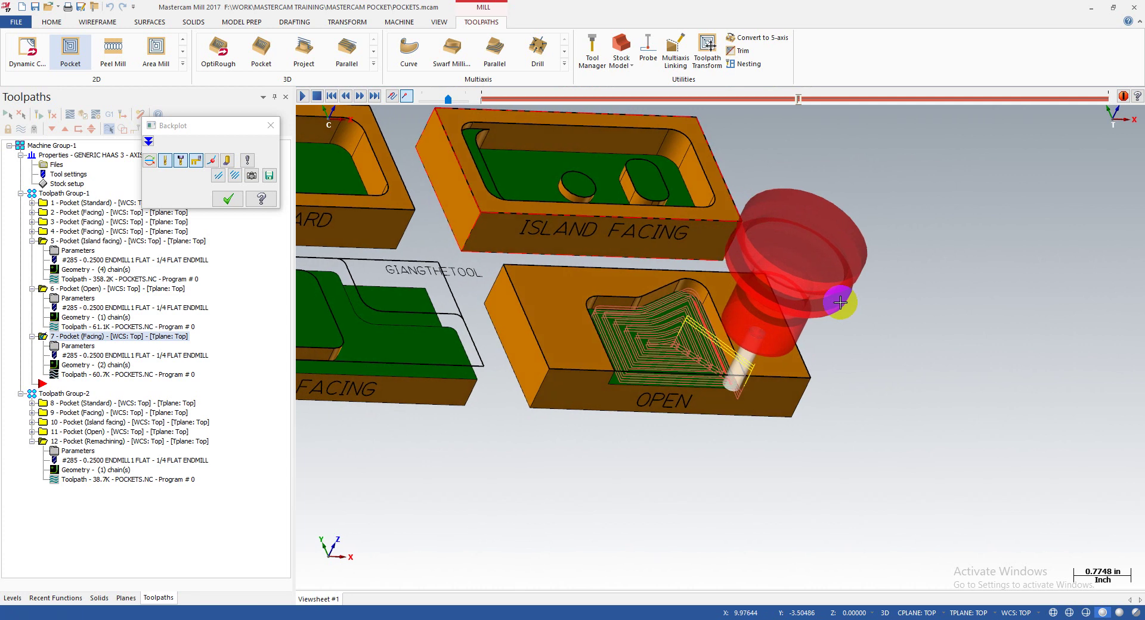
{"action": "middle_click_drag", "start_coordinate": [793, 380], "coordinate": [599, 367]}
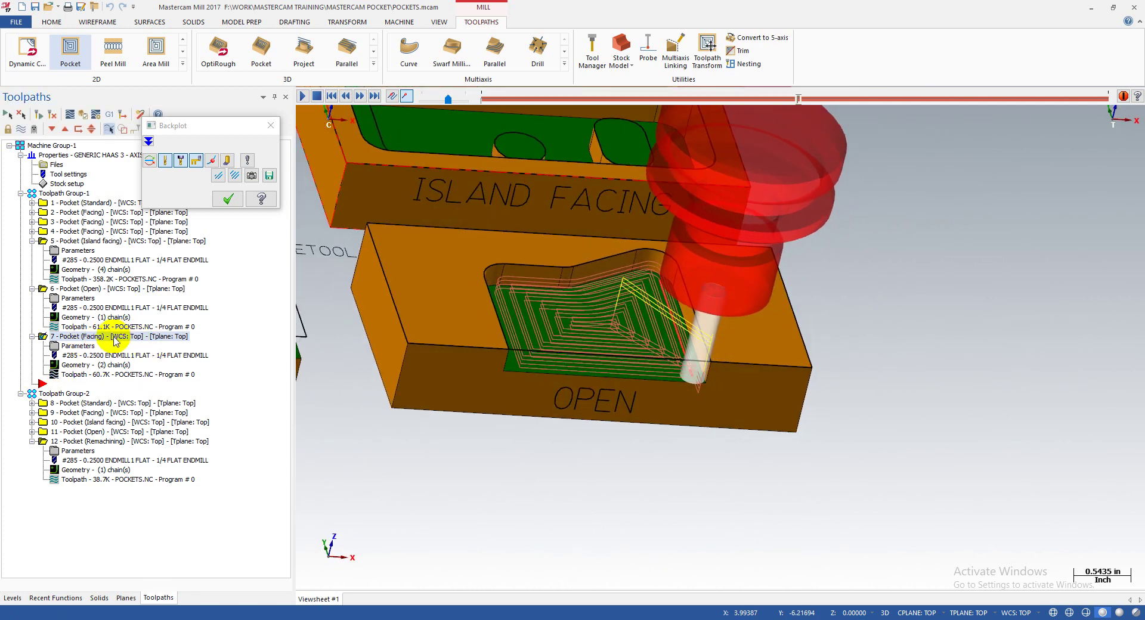
{"action": "scroll", "coordinate": [621, 315], "scroll_direction": "down", "scroll_amount": 5}
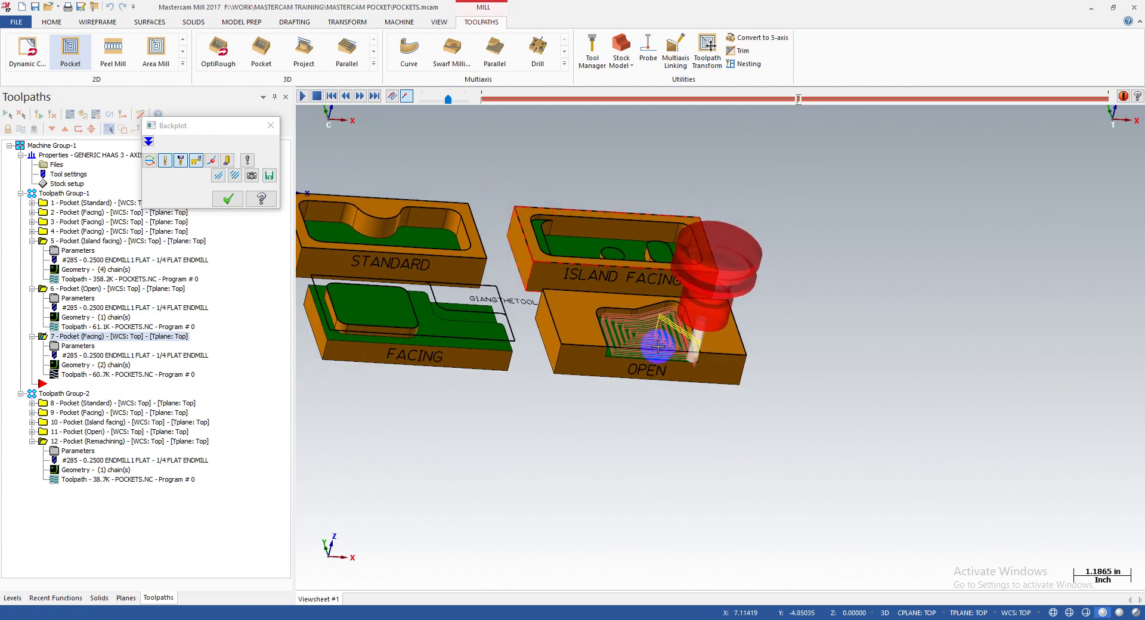
{"action": "middle_click_drag", "start_coordinate": [658, 346], "coordinate": [417, 345]}
{"action": "scroll", "coordinate": [416, 346], "scroll_direction": "up", "scroll_amount": 2}
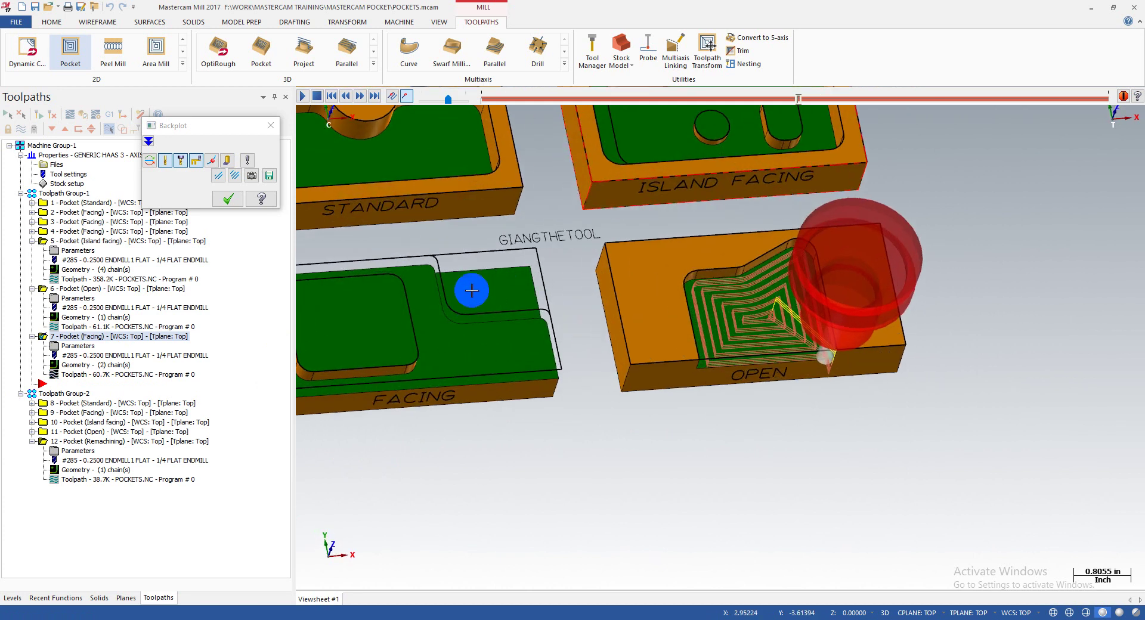
{"action": "scroll", "coordinate": [529, 305], "scroll_direction": "down", "scroll_amount": 1}
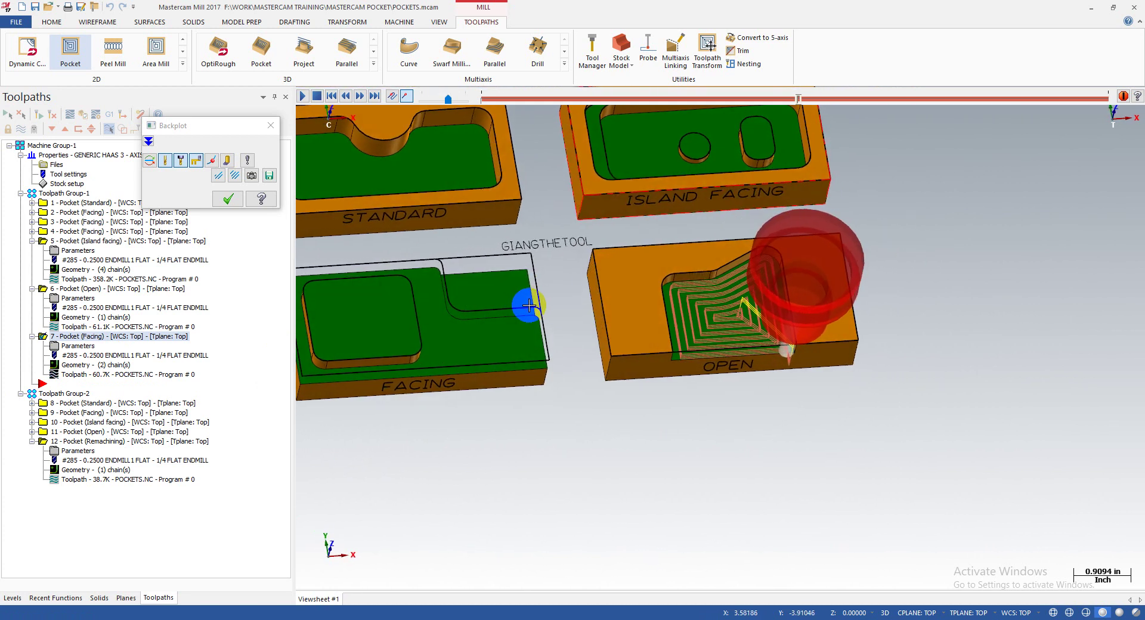
- Examine the Facing toolpath in the OPEN block's pocket from other angles and close the backplot
{"action": "scroll", "coordinate": [738, 340], "scroll_direction": "up", "scroll_amount": 1}
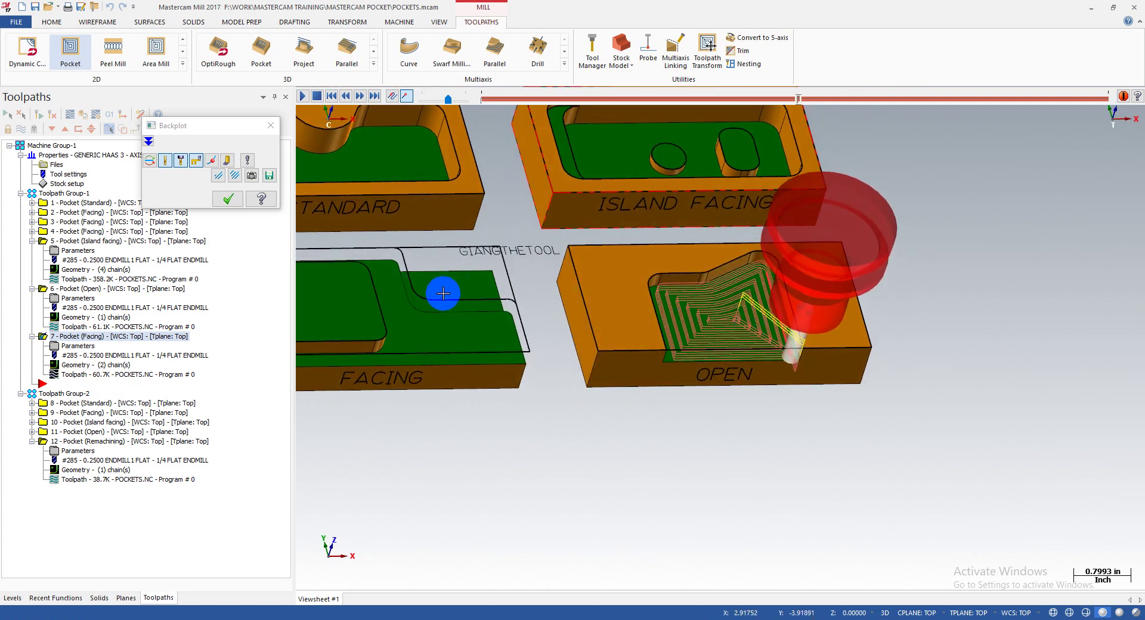
{"action": "middle_click_drag", "start_coordinate": [455, 290], "coordinate": [446, 283]}
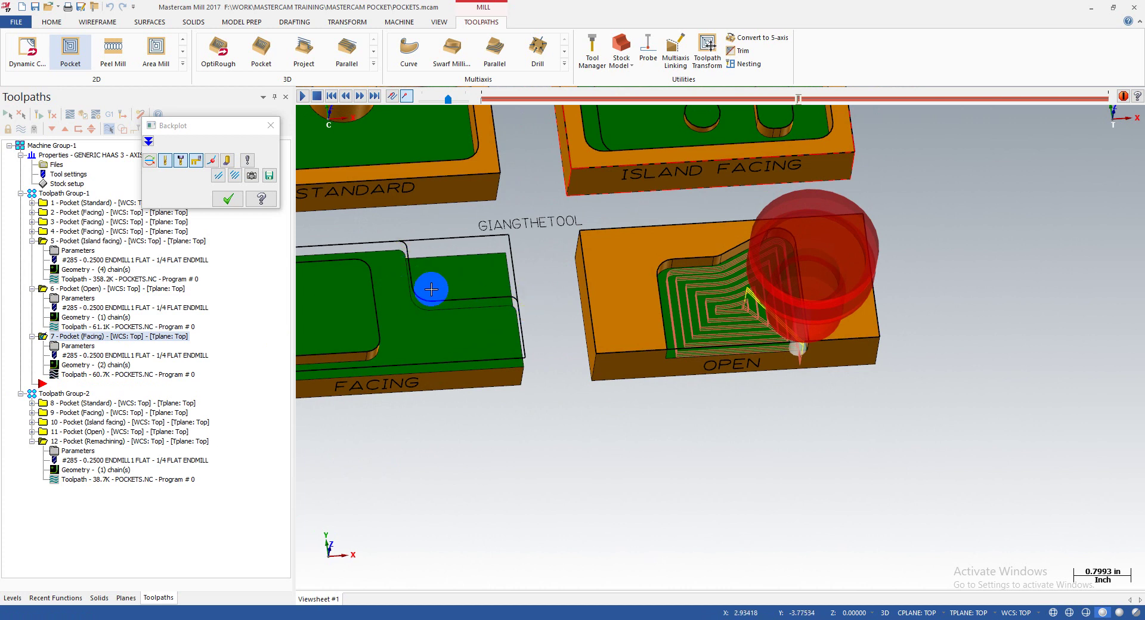
{"action": "middle_click_drag", "start_coordinate": [491, 294], "coordinate": [507, 269]}
{"action": "scroll", "coordinate": [790, 277], "scroll_direction": "down", "scroll_amount": 2}
{"action": "middle_click_drag", "start_coordinate": [764, 323], "coordinate": [800, 307]}
{"action": "left_click", "coordinate": [228, 199]}
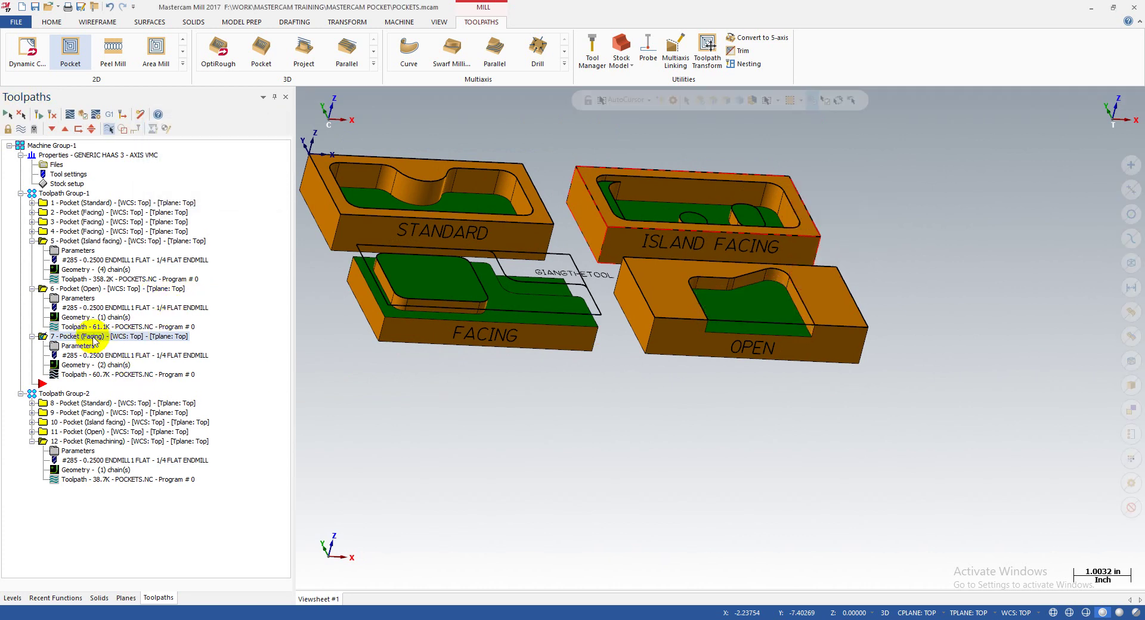
- Collapse the Island facing and Open pocket operations, 5 and 6, in the operations tree
{"action": "left_click", "coordinate": [90, 289]}
{"action": "left_click", "coordinate": [113, 336]}
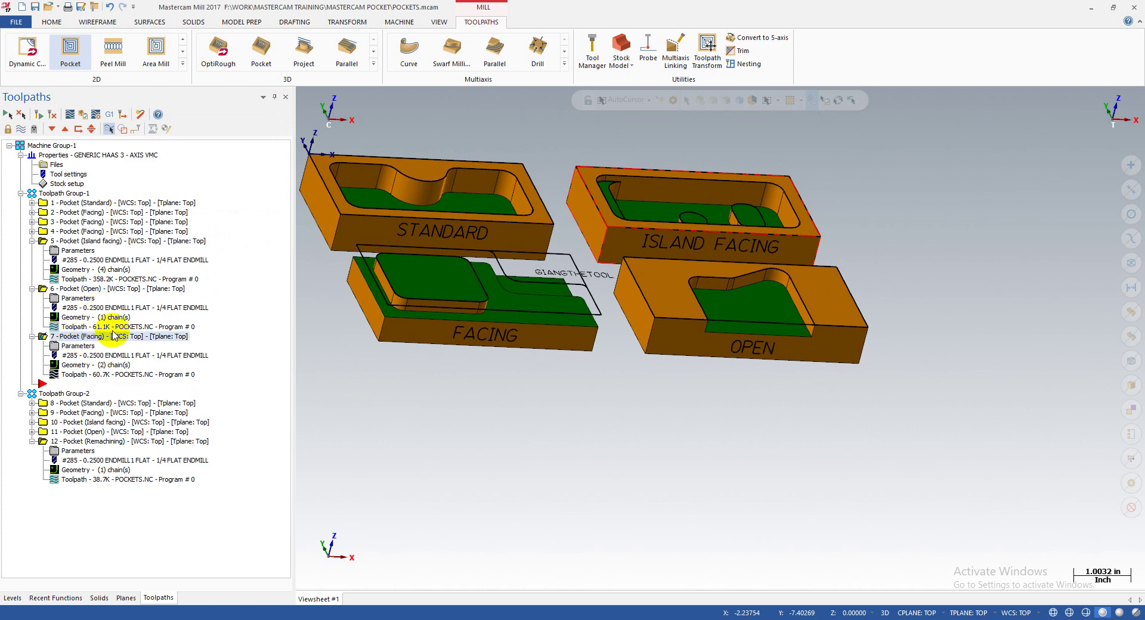
{"action": "left_click", "coordinate": [31, 241]}
{"action": "left_click", "coordinate": [32, 250]}
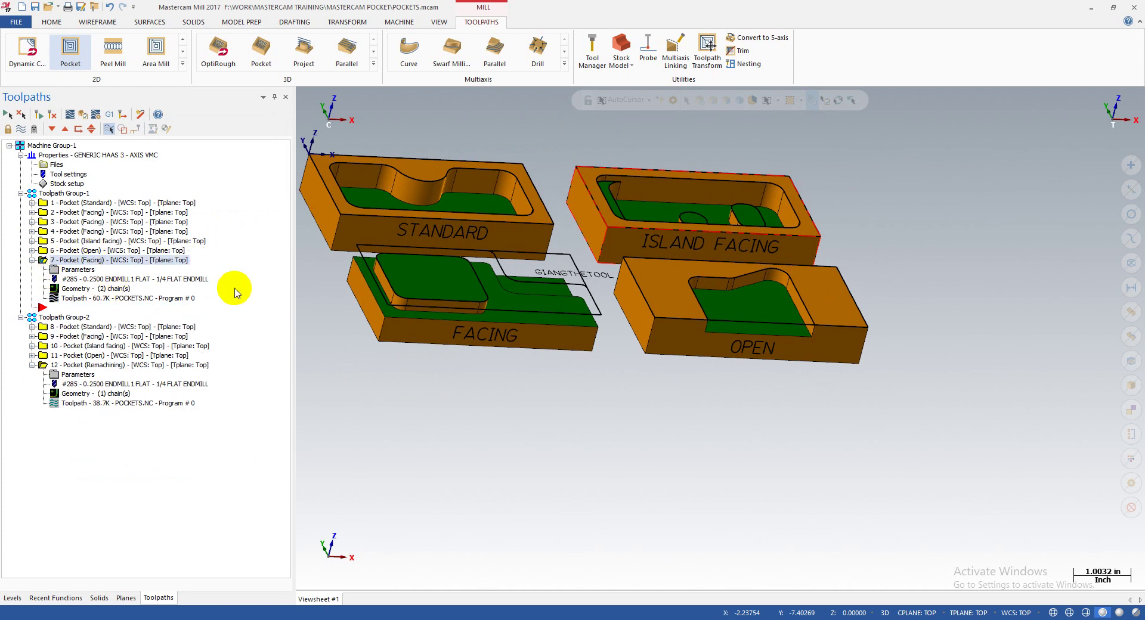
- Backplot Facing pocket operation 7 through to its end, inspect its passes up close, and close the backplot
{"action": "left_click", "coordinate": [100, 298]}
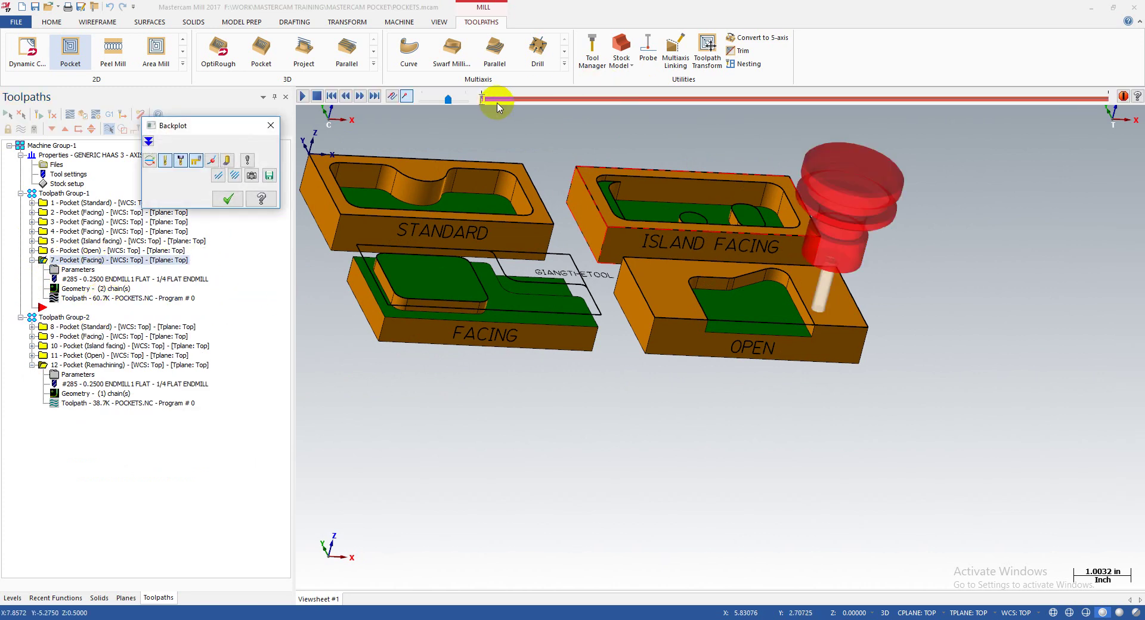
{"action": "mouse_move", "coordinate": [482, 101]}
{"action": "left_mouse_down"}
{"action": "mouse_move", "coordinate": [807, 102]}
{"action": "mouse_move", "coordinate": [1137, 128]}
{"action": "left_mouse_up"}
{"action": "scroll", "coordinate": [811, 311], "scroll_direction": "up", "scroll_amount": 4}
{"action": "mouse_move", "coordinate": [759, 321]}
{"action": "middle_mouse_down"}
{"action": "mouse_move", "coordinate": [652, 311]}
{"action": "mouse_move", "coordinate": [667, 296]}
{"action": "mouse_move", "coordinate": [719, 327]}
{"action": "middle_mouse_up"}
{"action": "scroll", "coordinate": [654, 375], "scroll_direction": "up", "scroll_amount": 8}
{"action": "scroll", "coordinate": [668, 346], "scroll_direction": "down", "scroll_amount": 1}
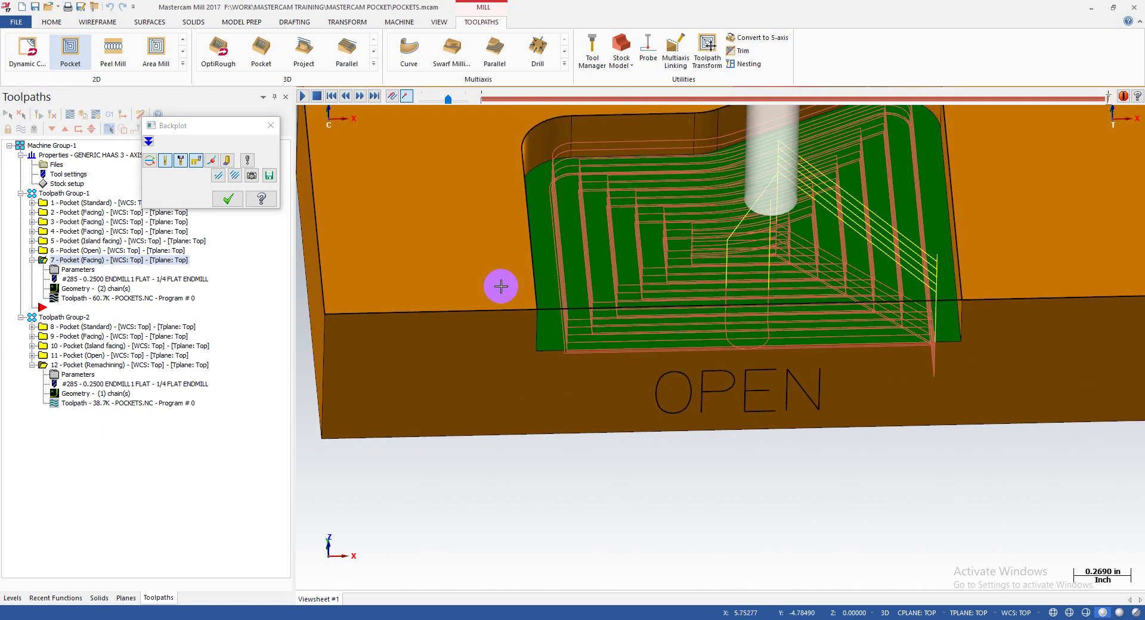
{"action": "mouse_move", "coordinate": [595, 248]}
{"action": "middle_mouse_down"}
{"action": "mouse_move", "coordinate": [757, 328]}
{"action": "mouse_move", "coordinate": [721, 366]}
{"action": "middle_mouse_up"}
{"action": "scroll", "coordinate": [737, 335], "scroll_direction": "down", "scroll_amount": 2}
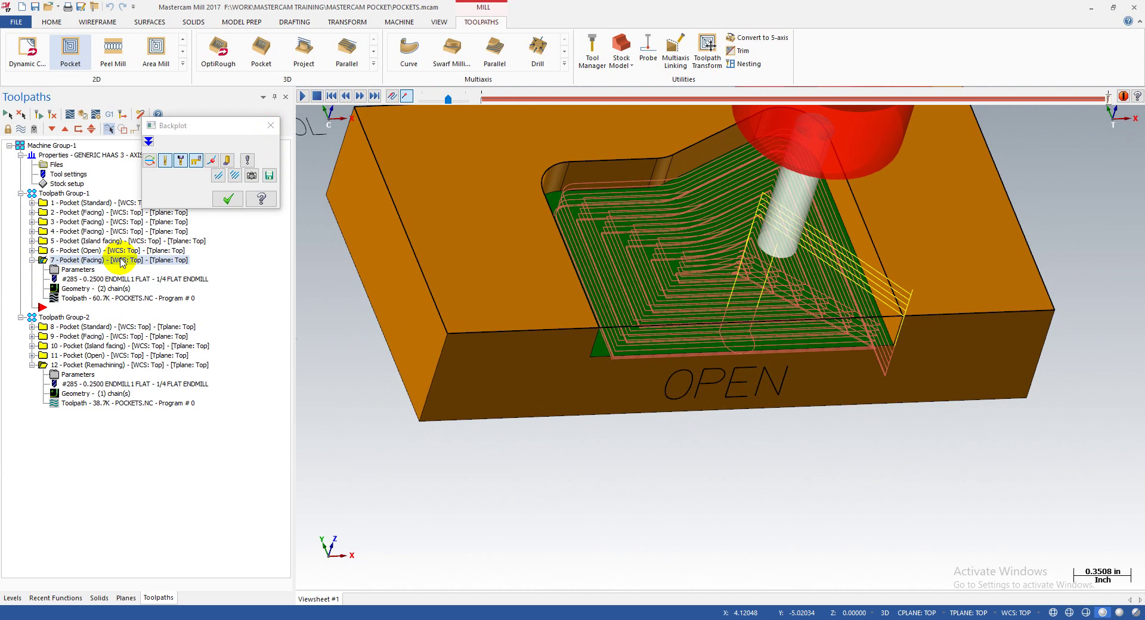
{"action": "scroll", "coordinate": [728, 339], "scroll_direction": "up", "scroll_amount": 4}
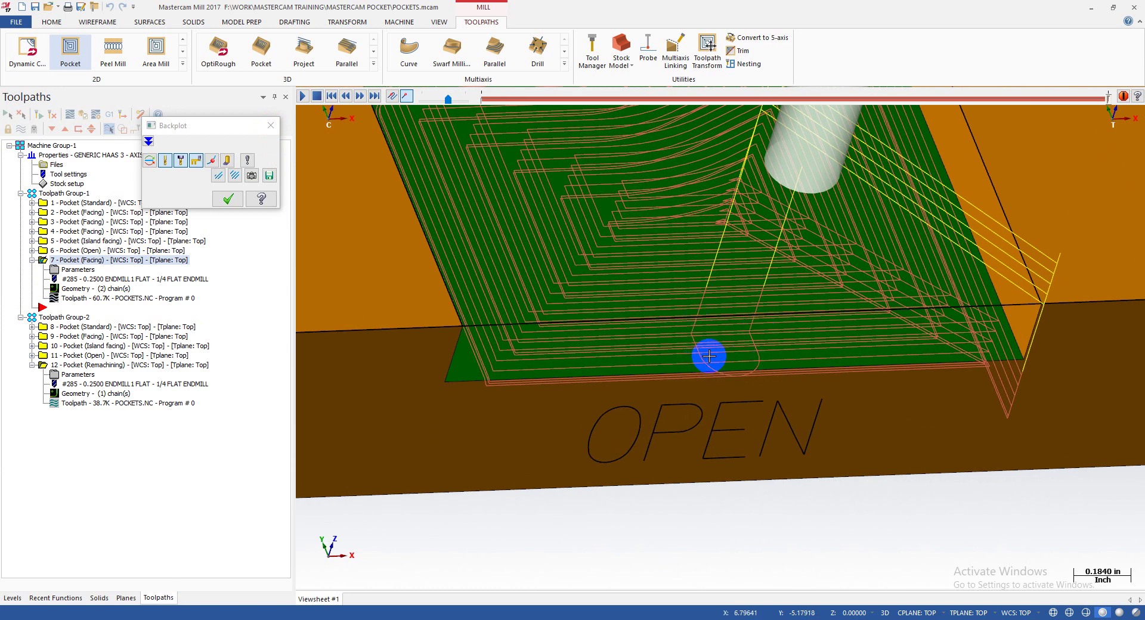
{"action": "scroll", "coordinate": [709, 356], "scroll_direction": "down", "scroll_amount": 5}
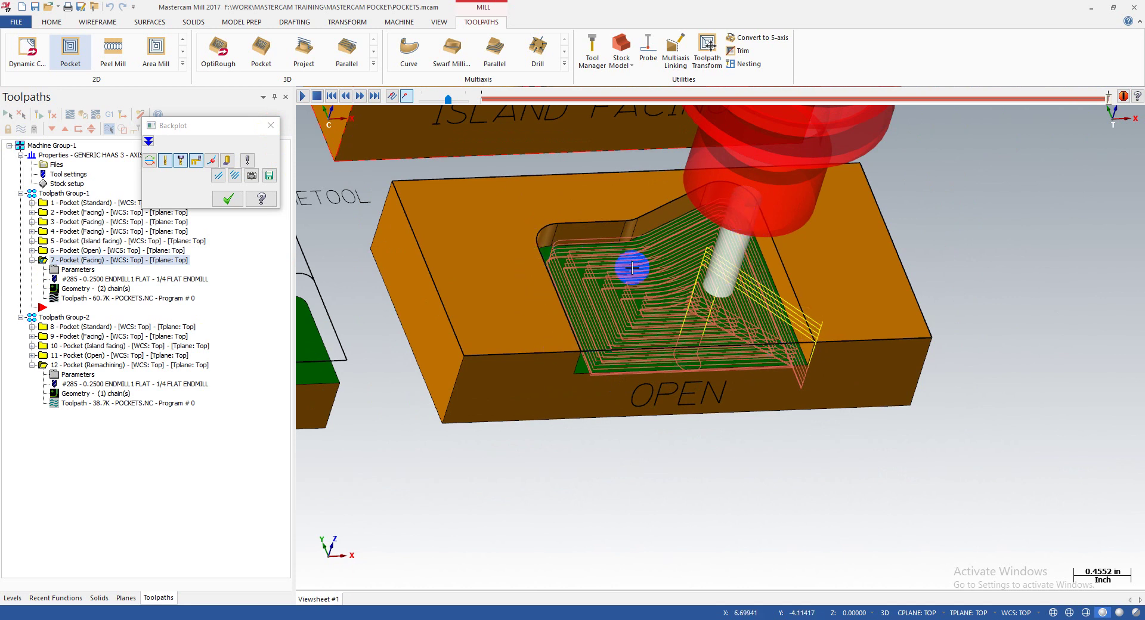
{"action": "scroll", "coordinate": [669, 358], "scroll_direction": "up", "scroll_amount": 3}
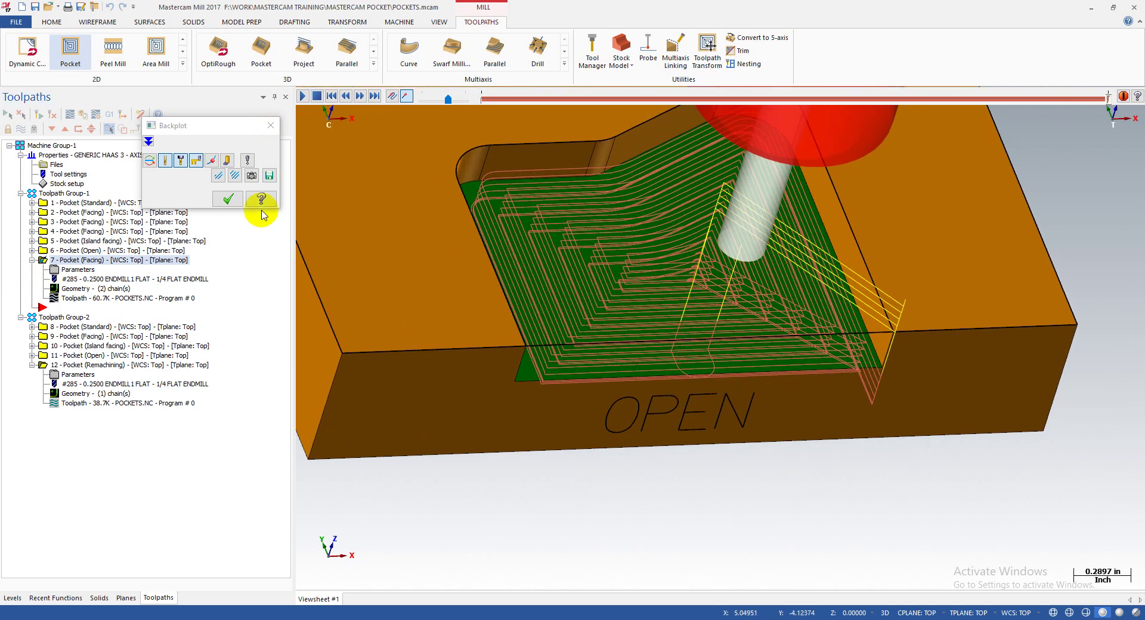
{"action": "left_click", "coordinate": [270, 126]}
- Display the toolpath of Open pocket operation 6 and compare its passes at the open edge with the Facing operation
{"action": "left_click", "coordinate": [98, 251]}
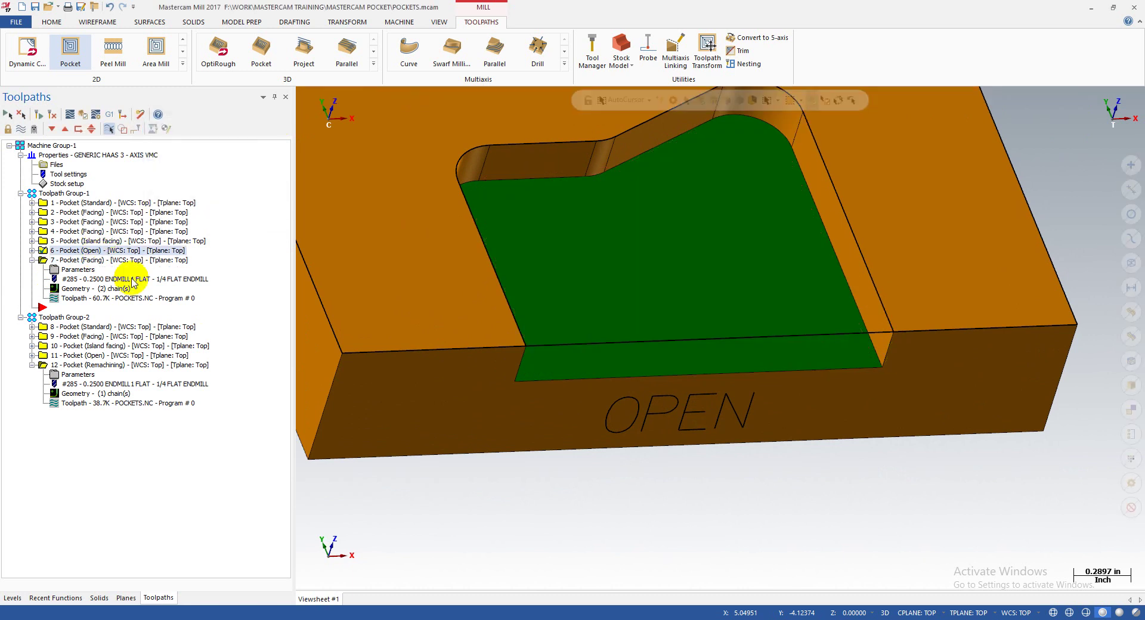
{"action": "scroll", "coordinate": [542, 312], "scroll_direction": "down", "scroll_amount": 3}
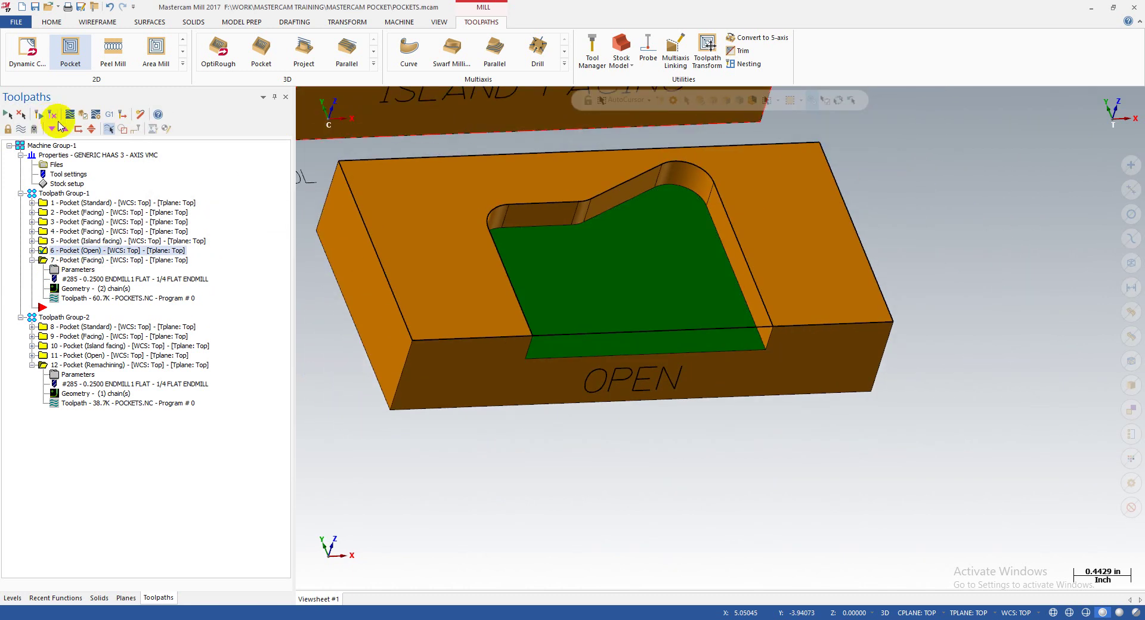
{"action": "left_click", "coordinate": [89, 251]}
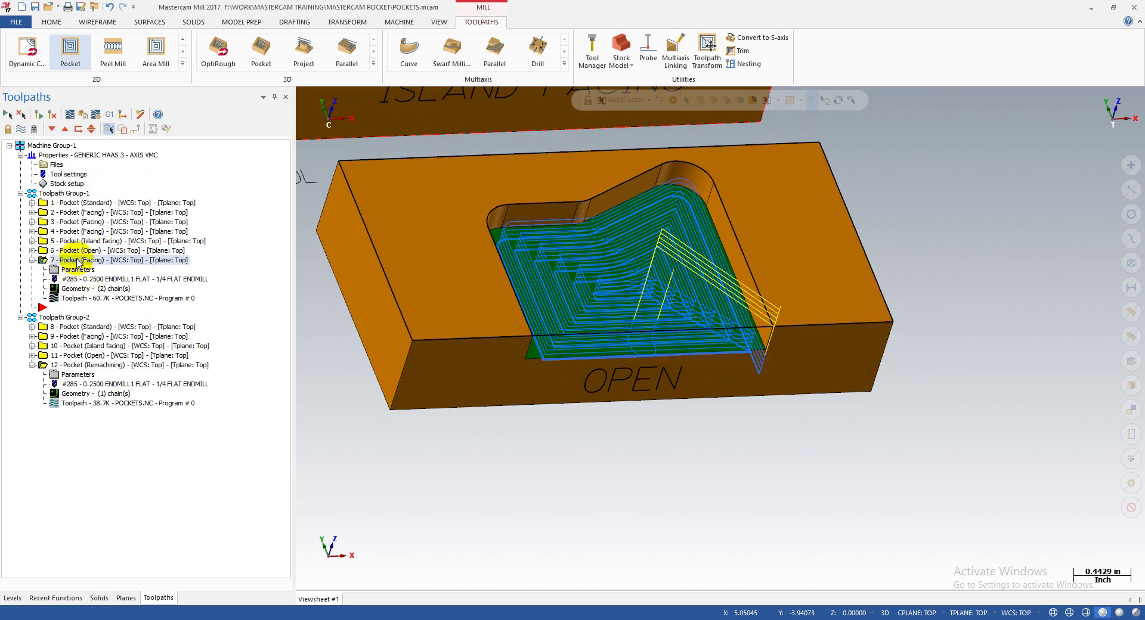
{"action": "scroll", "coordinate": [682, 343], "scroll_direction": "up", "scroll_amount": 6}
{"action": "scroll", "coordinate": [636, 312], "scroll_direction": "down", "scroll_amount": 3}
{"action": "scroll", "coordinate": [795, 408], "scroll_direction": "up", "scroll_amount": 3}
{"action": "scroll", "coordinate": [711, 394], "scroll_direction": "down", "scroll_amount": 3}
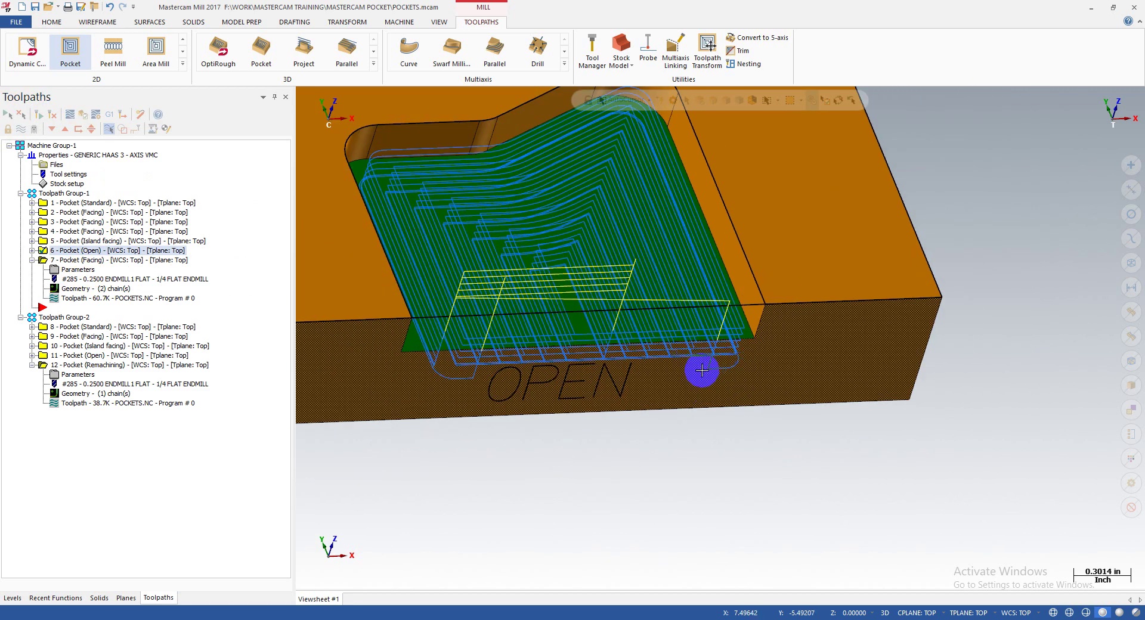
{"action": "scroll", "coordinate": [746, 329], "scroll_direction": "down", "scroll_amount": 3}
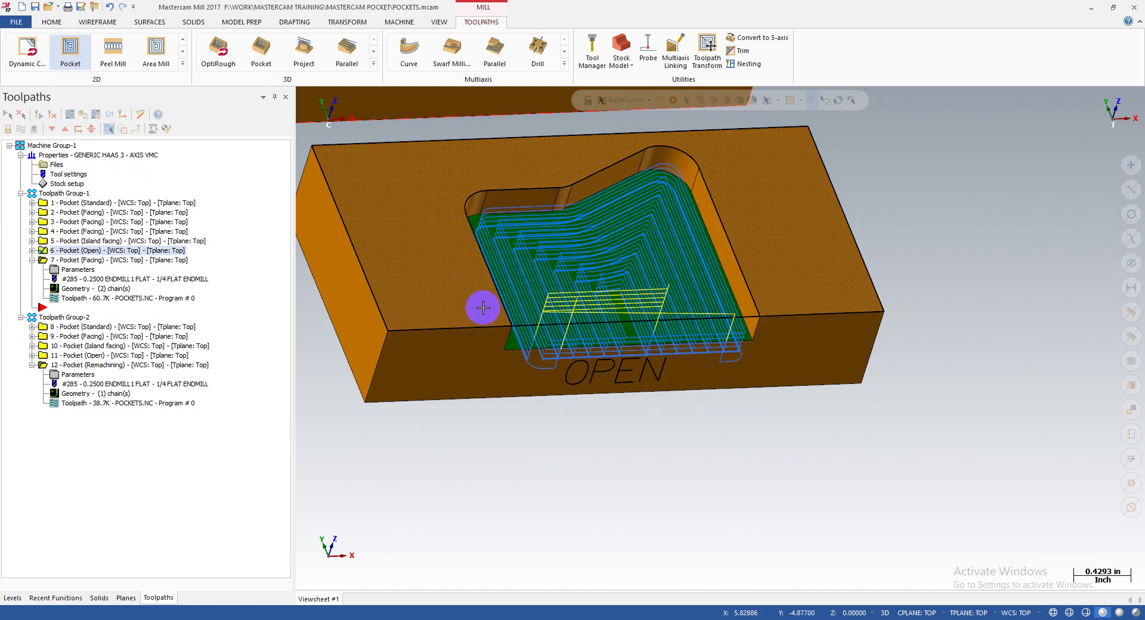
- Review the finishing parameters of Facing pocket operation 7 and close them without changes
{"action": "left_click", "coordinate": [80, 262]}
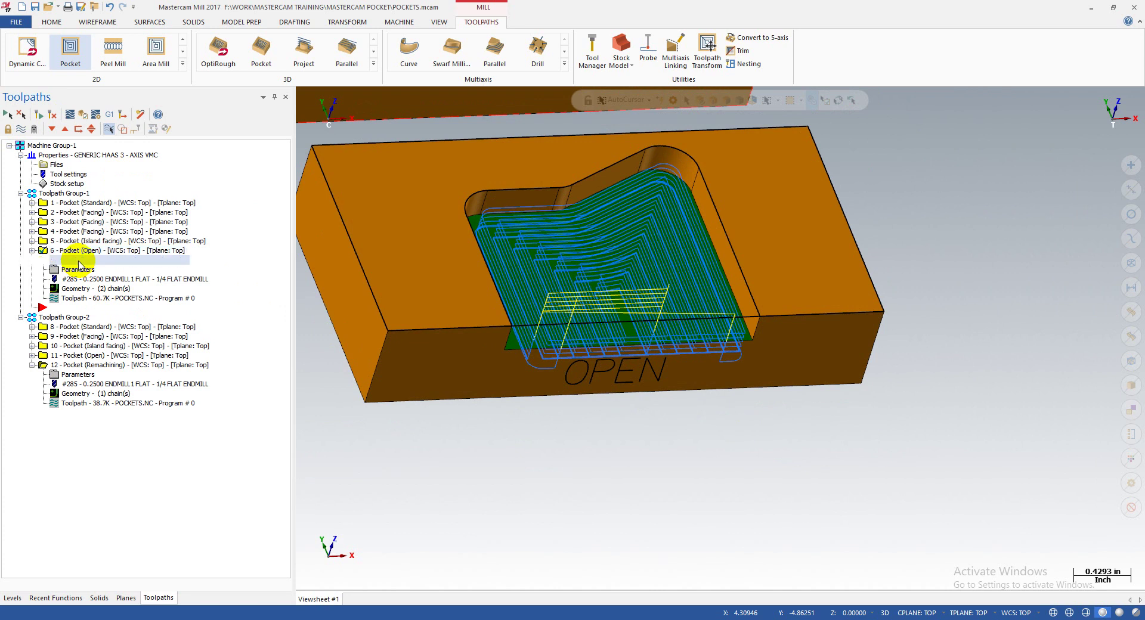
{"action": "left_click", "coordinate": [78, 271]}
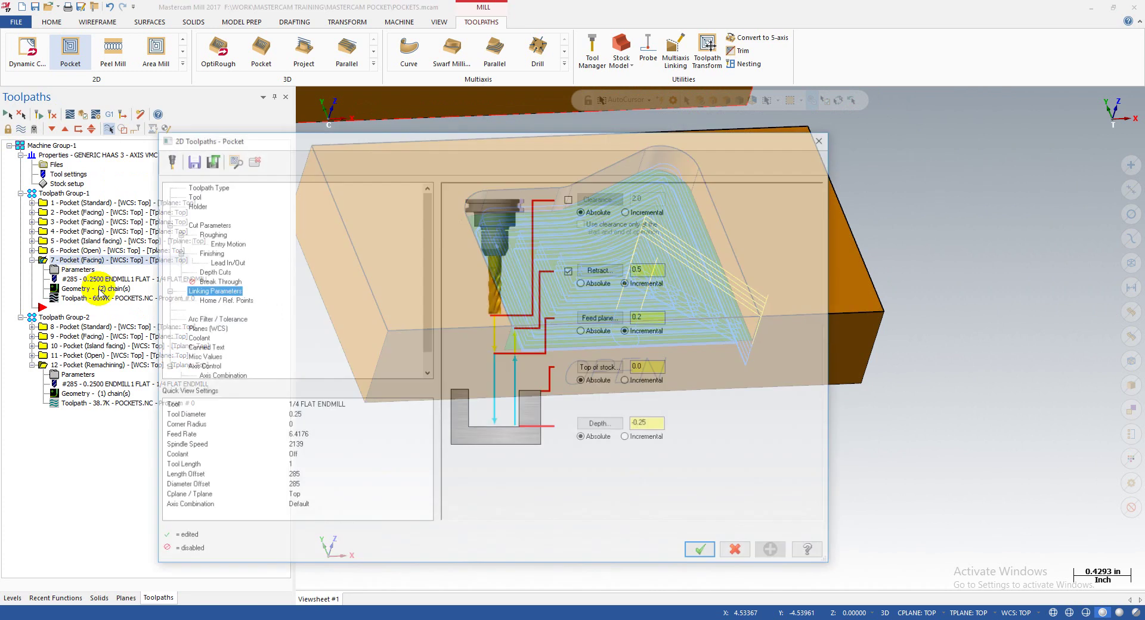
{"action": "left_click", "coordinate": [207, 252]}
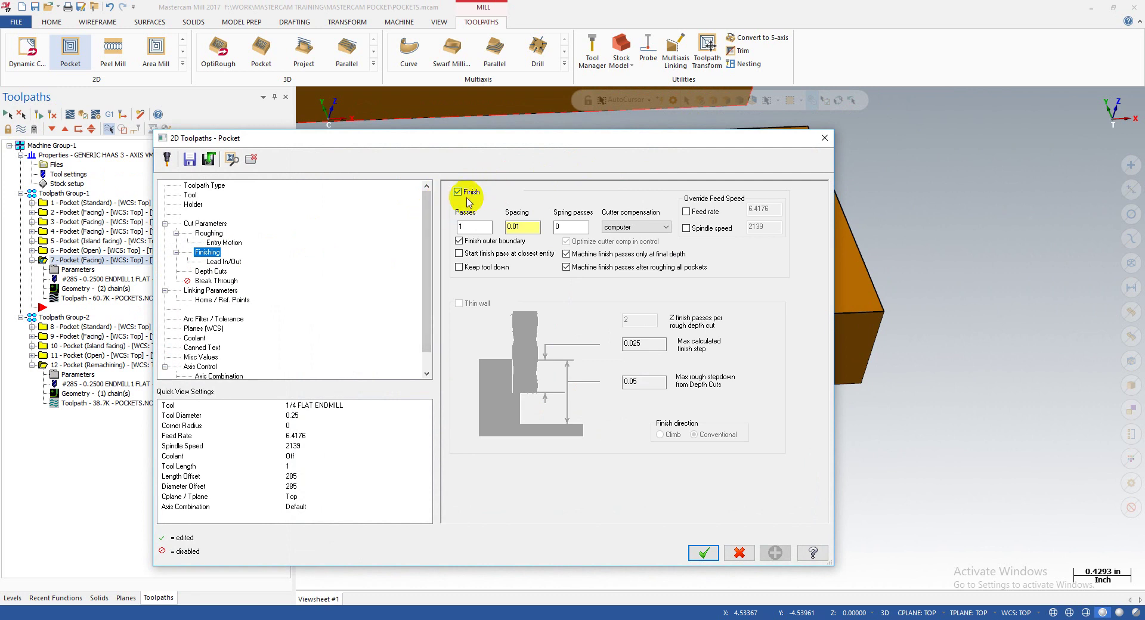
{"action": "left_click", "coordinate": [825, 138]}
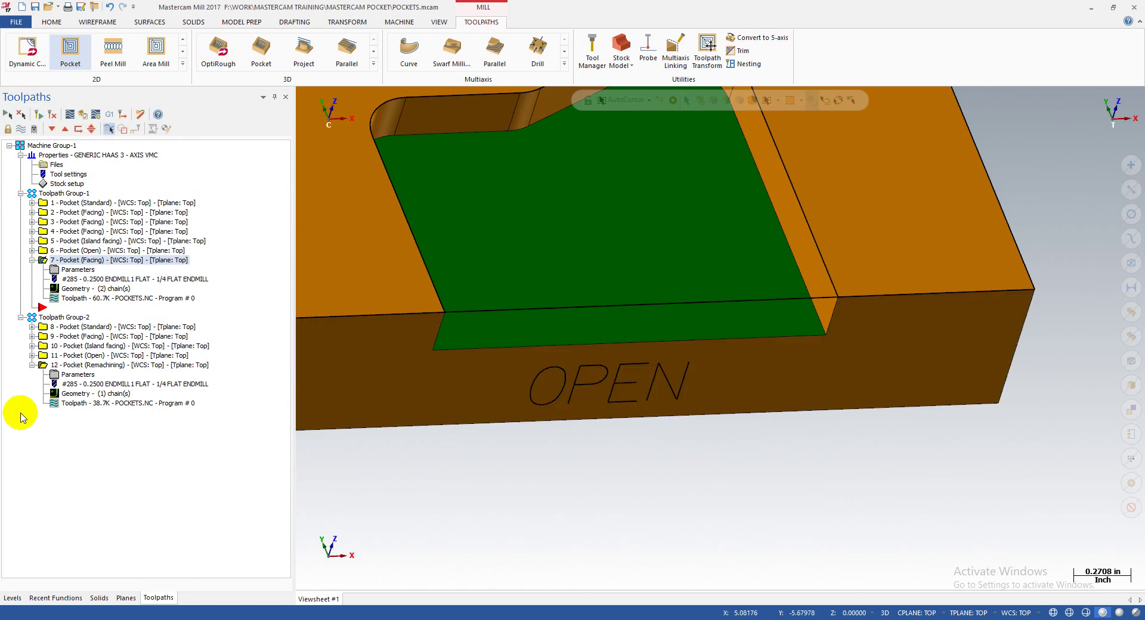
- Backplot Facing pocket operation 7 through its final moves, examining the tool at the open edge, and close the backplot
{"action": "left_click", "coordinate": [144, 298]}
{"action": "left_click_drag", "start_coordinate": [485, 104], "coordinate": [1081, 139]}
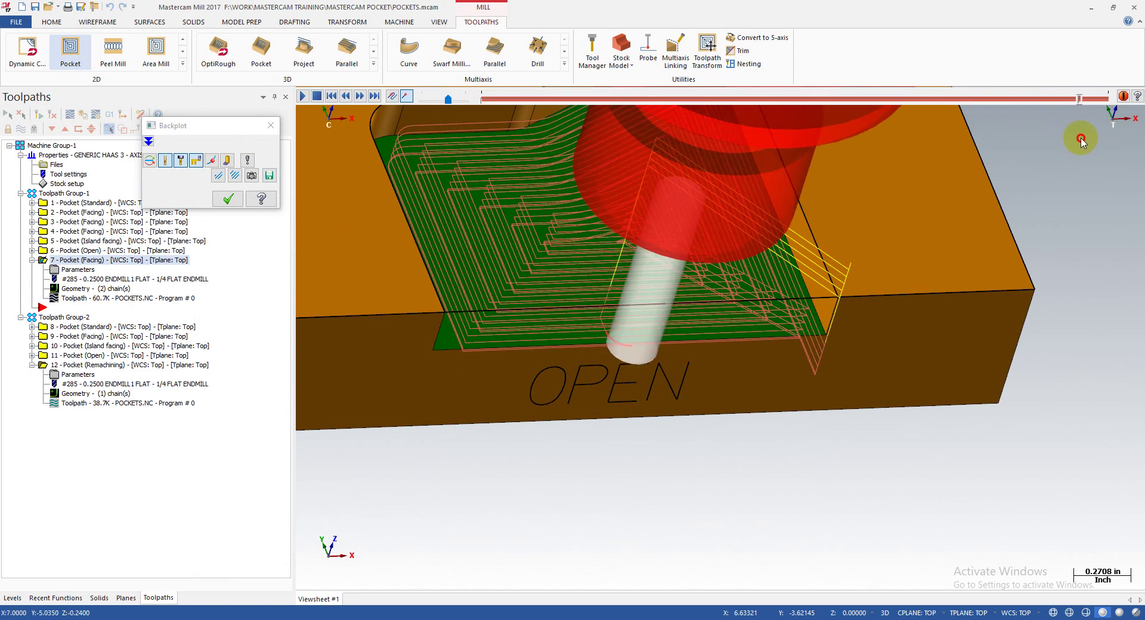
{"action": "scroll", "coordinate": [672, 337], "scroll_direction": "up", "scroll_amount": 2}
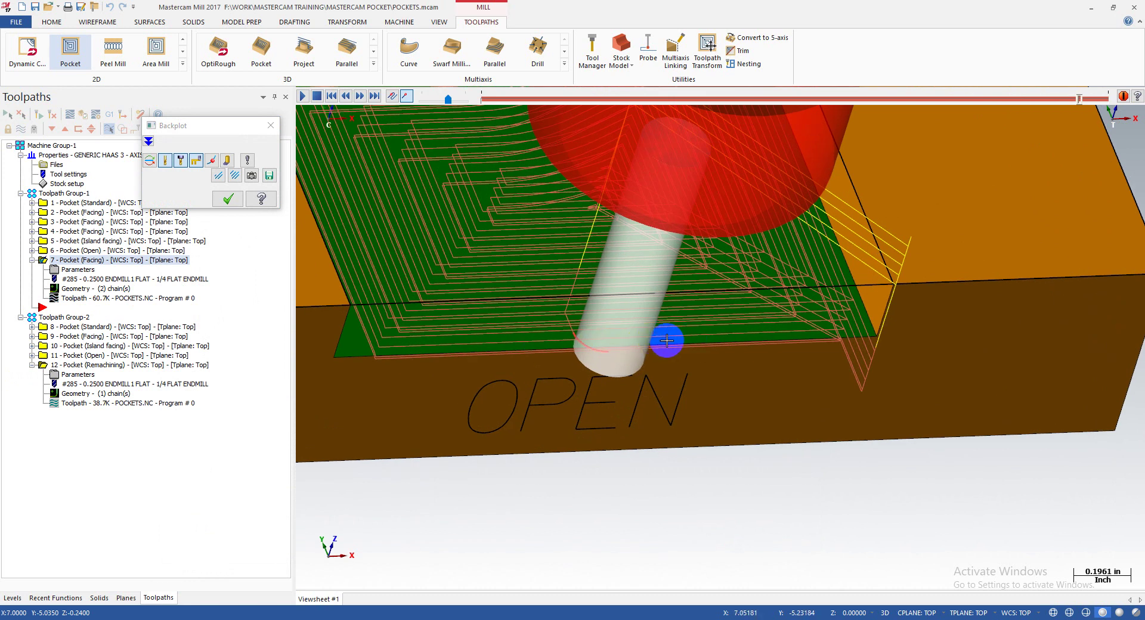
{"action": "scroll", "coordinate": [583, 346], "scroll_direction": "down", "scroll_amount": 3}
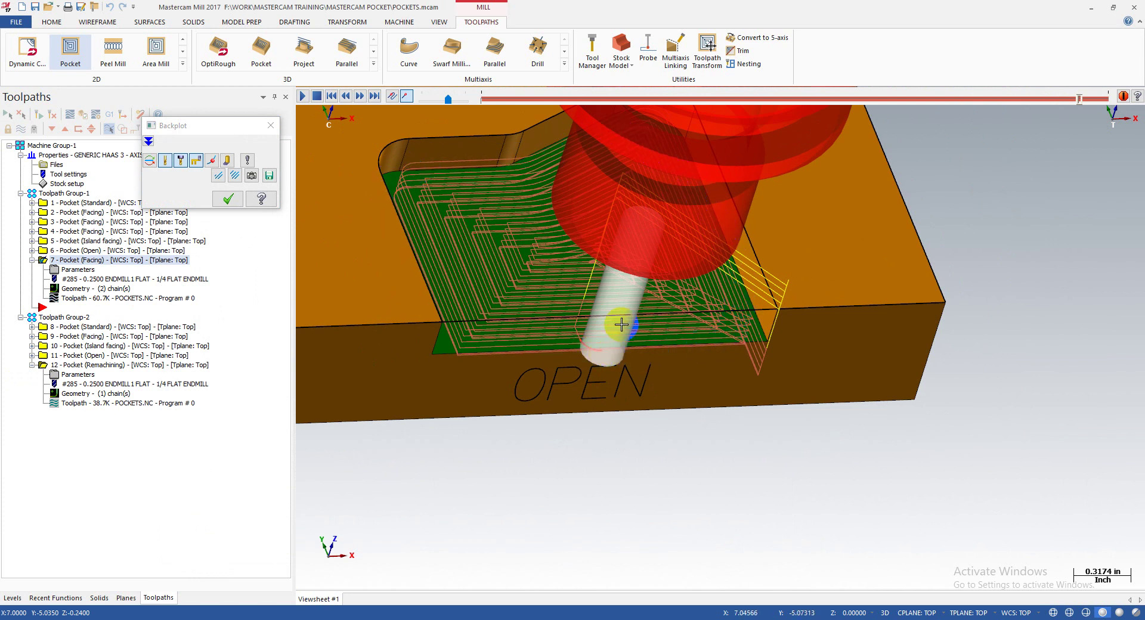
{"action": "mouse_move", "coordinate": [1084, 104]}
{"action": "left_mouse_down"}
{"action": "mouse_move", "coordinate": [1066, 98]}
{"action": "mouse_move", "coordinate": [1079, 113]}
{"action": "mouse_move", "coordinate": [1104, 112]}
{"action": "left_mouse_up"}
{"action": "mouse_move", "coordinate": [660, 352]}
{"action": "middle_mouse_down"}
{"action": "mouse_move", "coordinate": [634, 375]}
{"action": "mouse_move", "coordinate": [636, 363]}
{"action": "mouse_move", "coordinate": [695, 382]}
{"action": "mouse_move", "coordinate": [696, 368]}
{"action": "mouse_move", "coordinate": [823, 342]}
{"action": "mouse_move", "coordinate": [678, 364]}
{"action": "middle_mouse_up"}
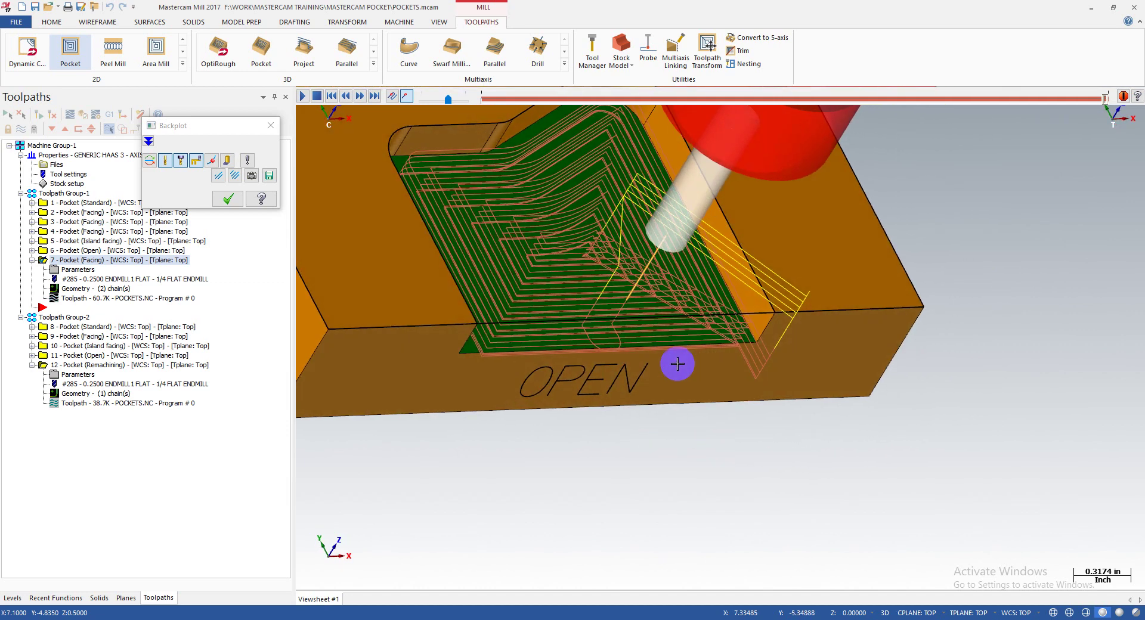
{"action": "left_click", "coordinate": [228, 199]}
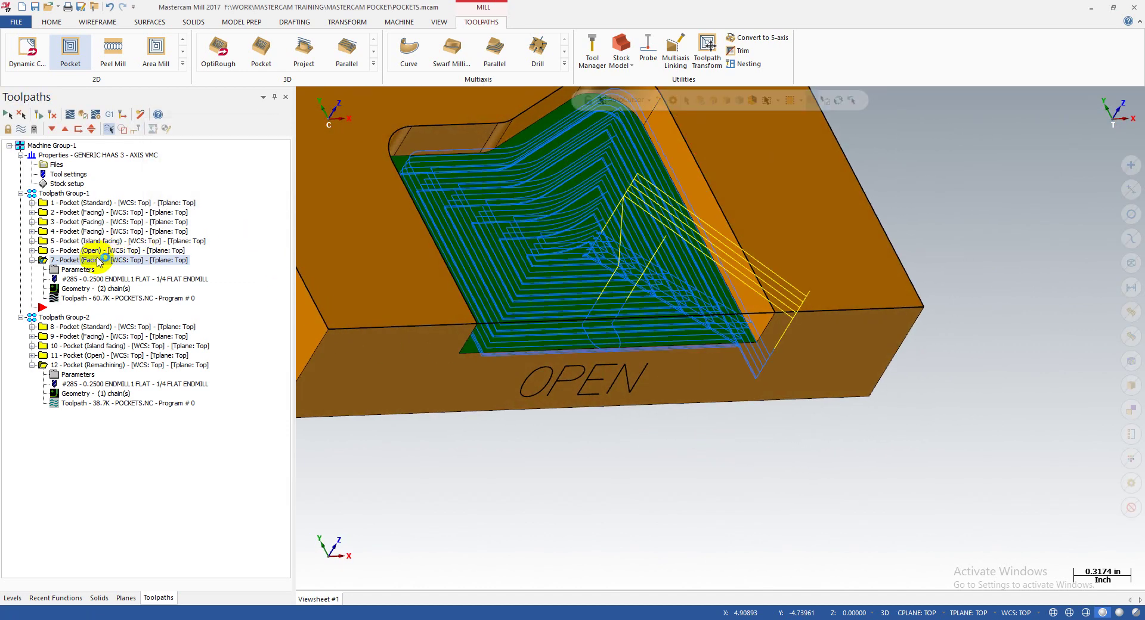
- Turn off the finish pass in Facing pocket operation 7 and regenerate its toolpath
{"action": "left_click", "coordinate": [71, 271]}
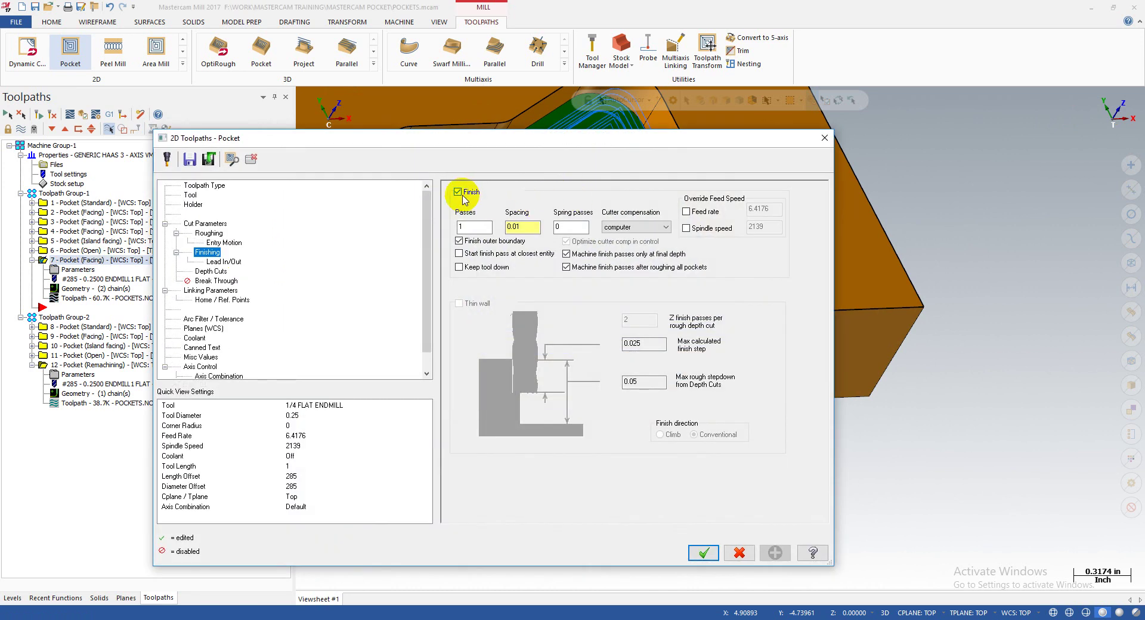
{"action": "left_click", "coordinate": [458, 192]}
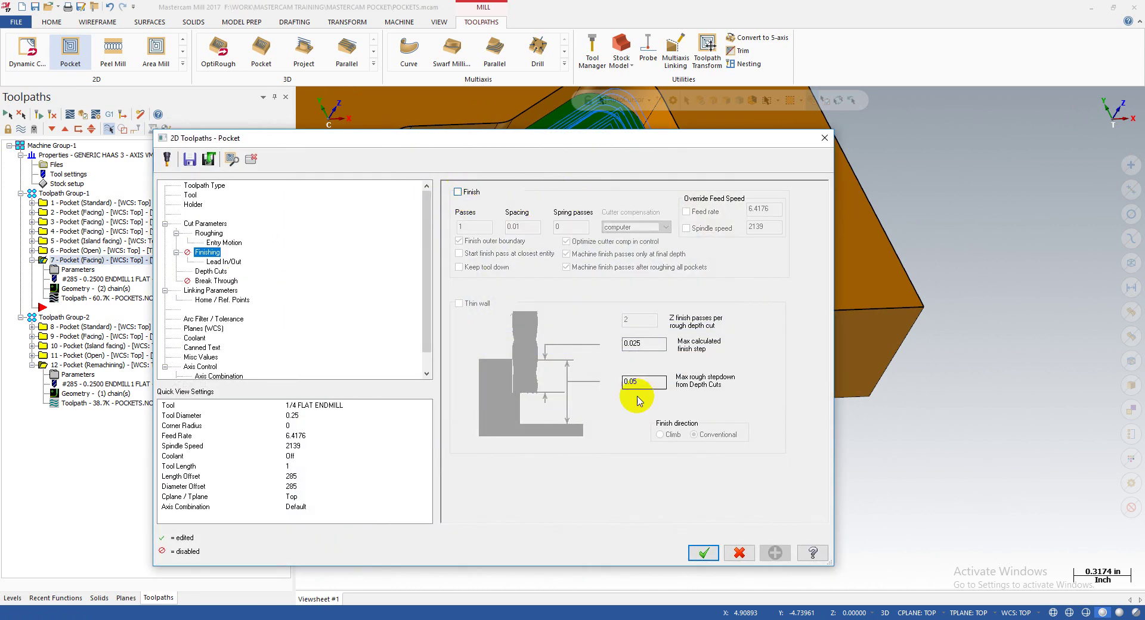
{"action": "left_click", "coordinate": [703, 552]}
{"action": "left_click", "coordinate": [39, 117]}
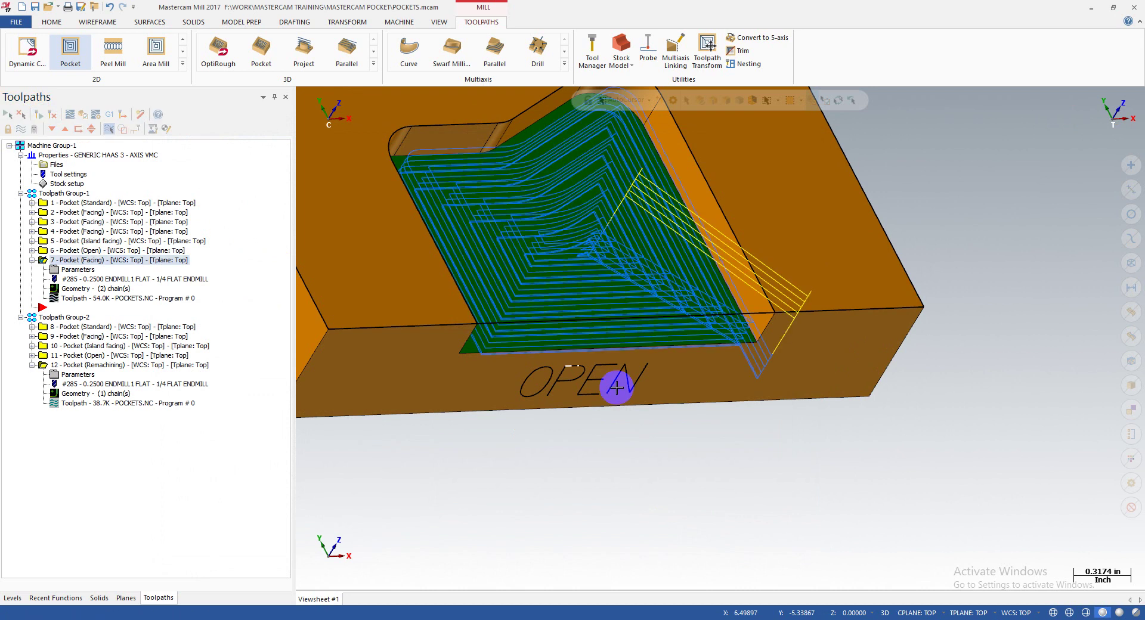
{"action": "scroll", "coordinate": [617, 389], "scroll_direction": "down", "scroll_amount": 4}
{"action": "middle_click_drag", "start_coordinate": [439, 313], "coordinate": [418, 298]}
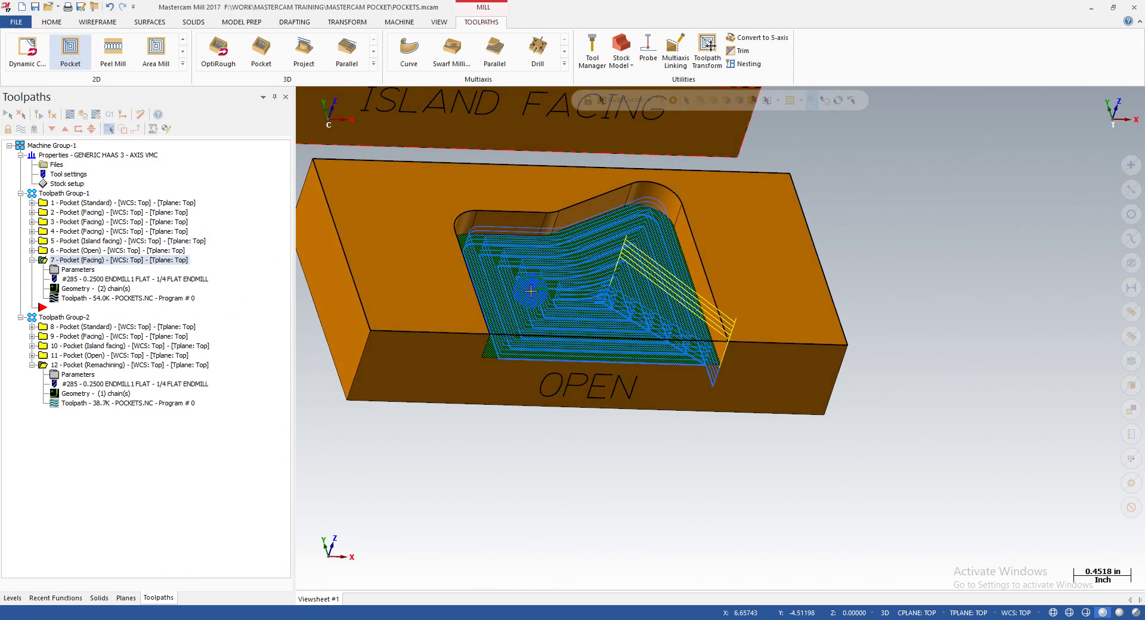
- Start a Contour toolpath and chain the upper edge of the OPEN block's pocket as an open wall contour
{"action": "left_click", "coordinate": [182, 64]}
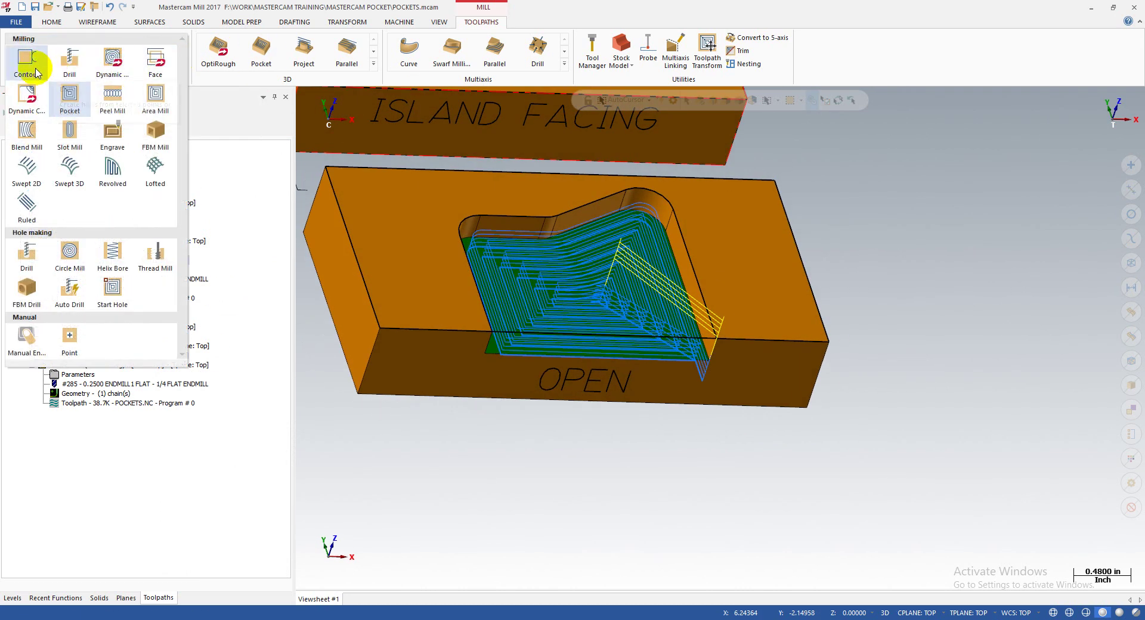
{"action": "left_click", "coordinate": [34, 68]}
{"action": "left_click", "coordinate": [707, 316]}
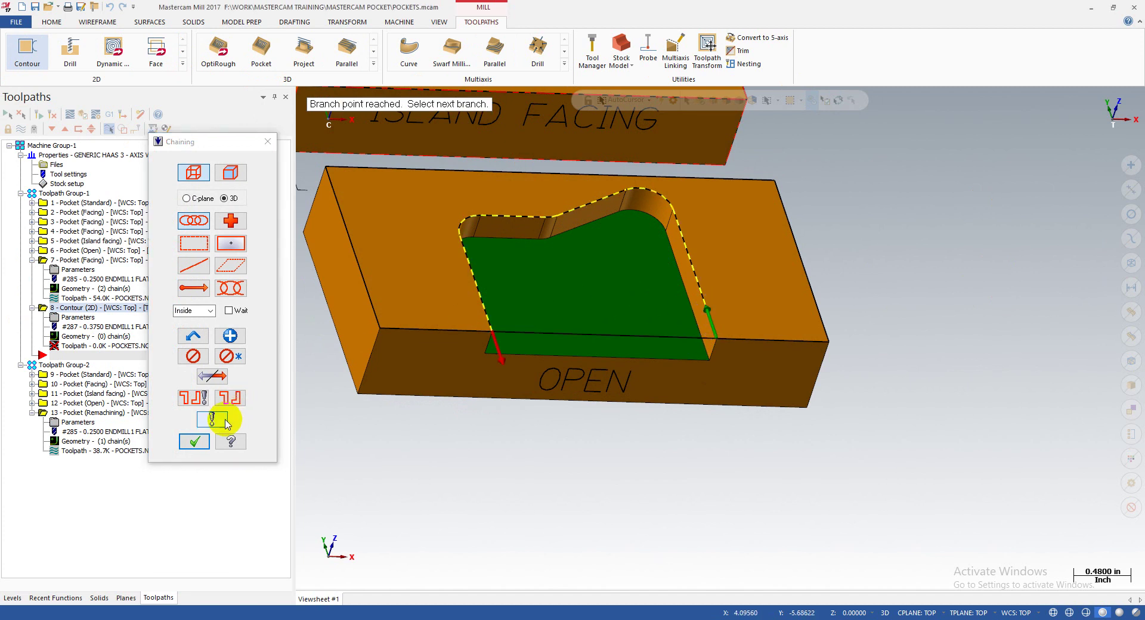
{"action": "left_click", "coordinate": [194, 441]}
- Pick the contour's cutting depth from the front corner of the OPEN block's pocket floor and generate the toolpath
{"action": "left_click", "coordinate": [211, 281]}
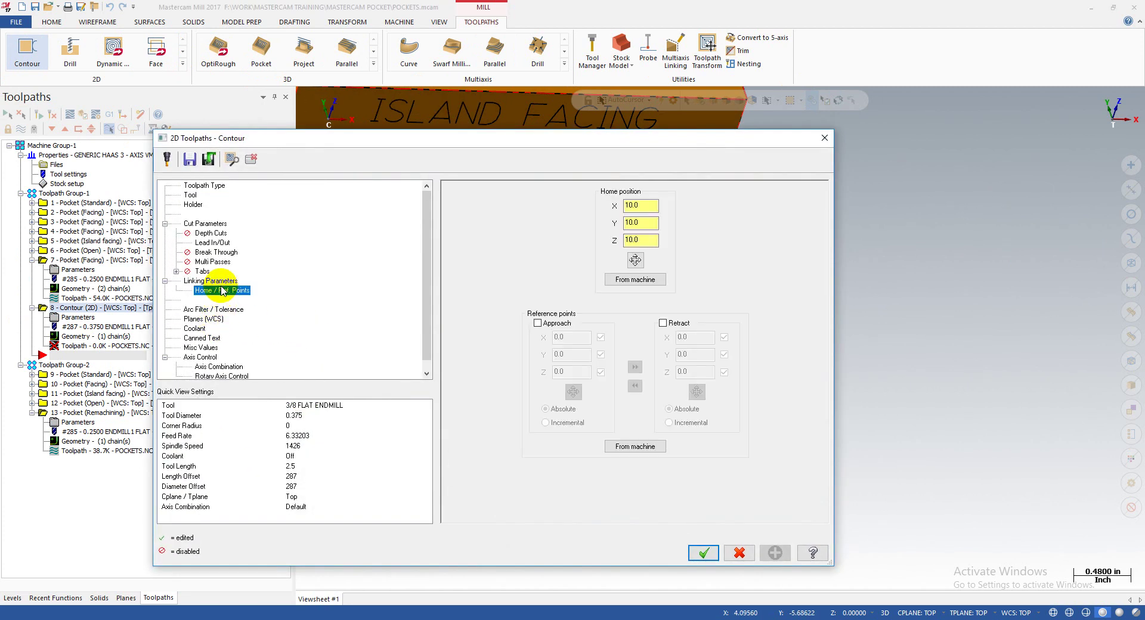
{"action": "left_click", "coordinate": [601, 425]}
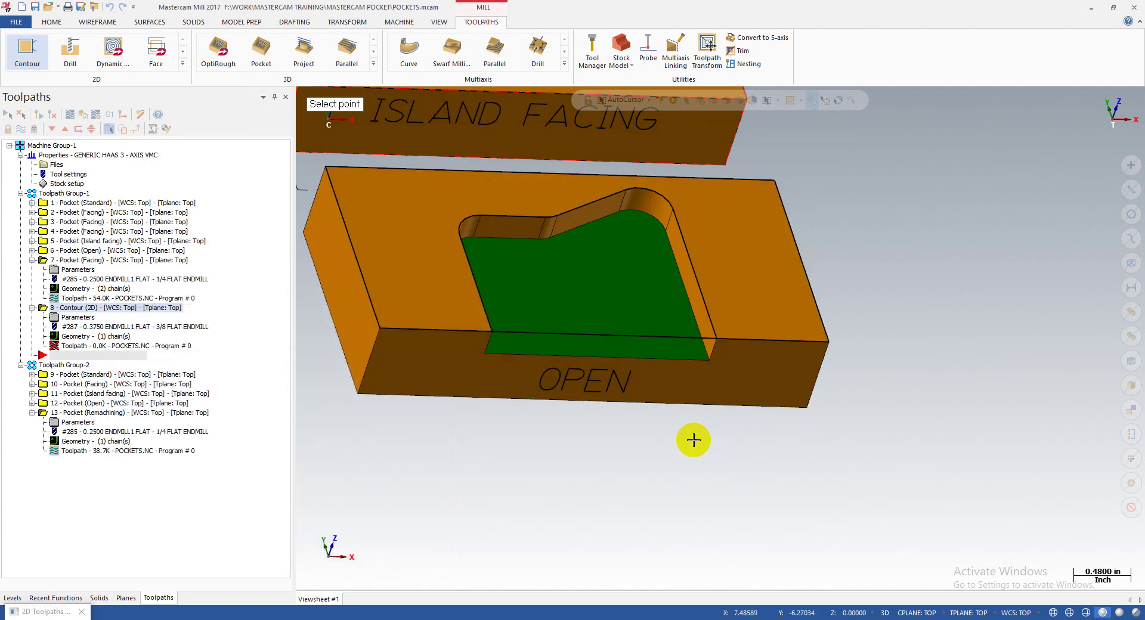
{"action": "left_click", "coordinate": [709, 360]}
{"action": "left_click", "coordinate": [690, 554]}
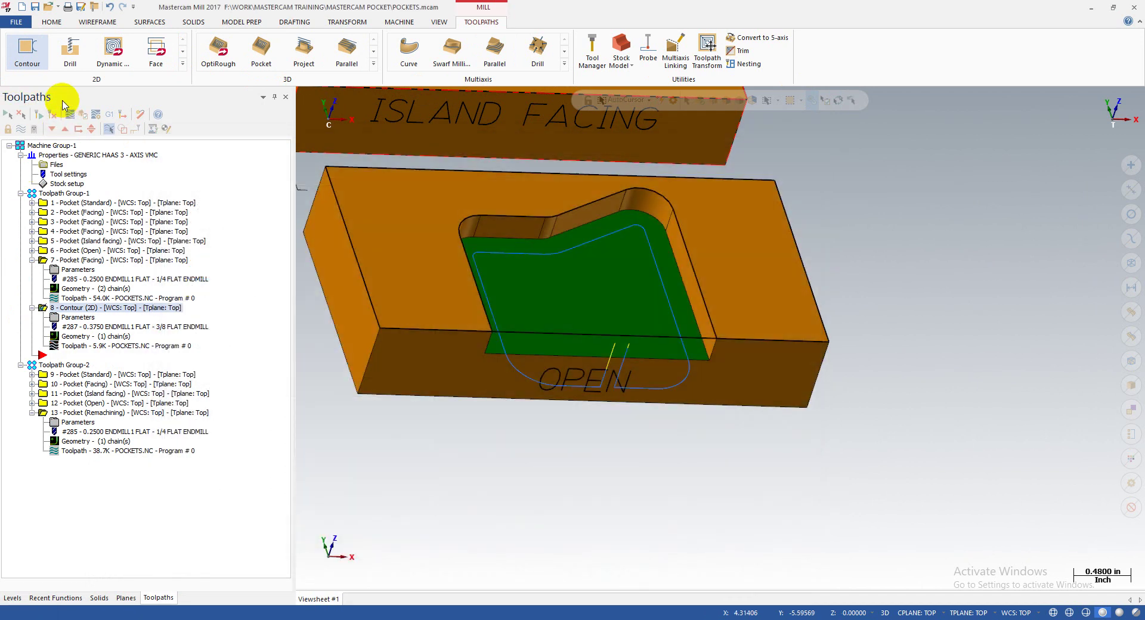
- Backplot Contour operation 8 on the OPEN block to examine its tool motion, and close the backplot
{"action": "key", "text": "alt+t"}
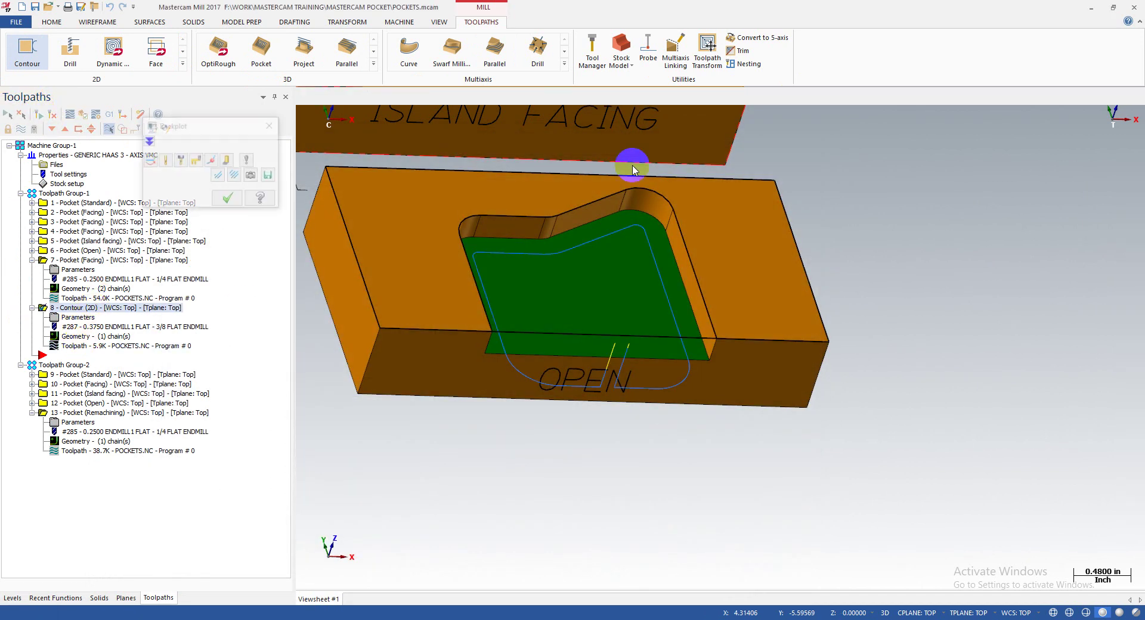
{"action": "left_click_drag", "start_coordinate": [504, 98], "coordinate": [1050, 121]}
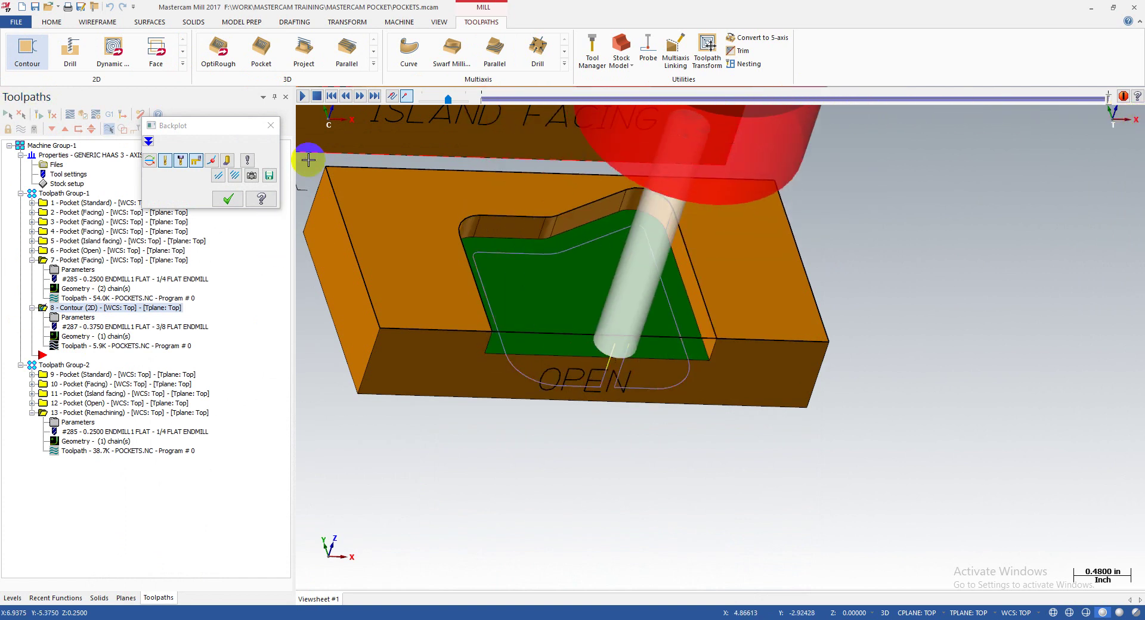
{"action": "left_click", "coordinate": [271, 125]}
{"action": "scroll", "coordinate": [526, 301], "scroll_direction": "down", "scroll_amount": 2}
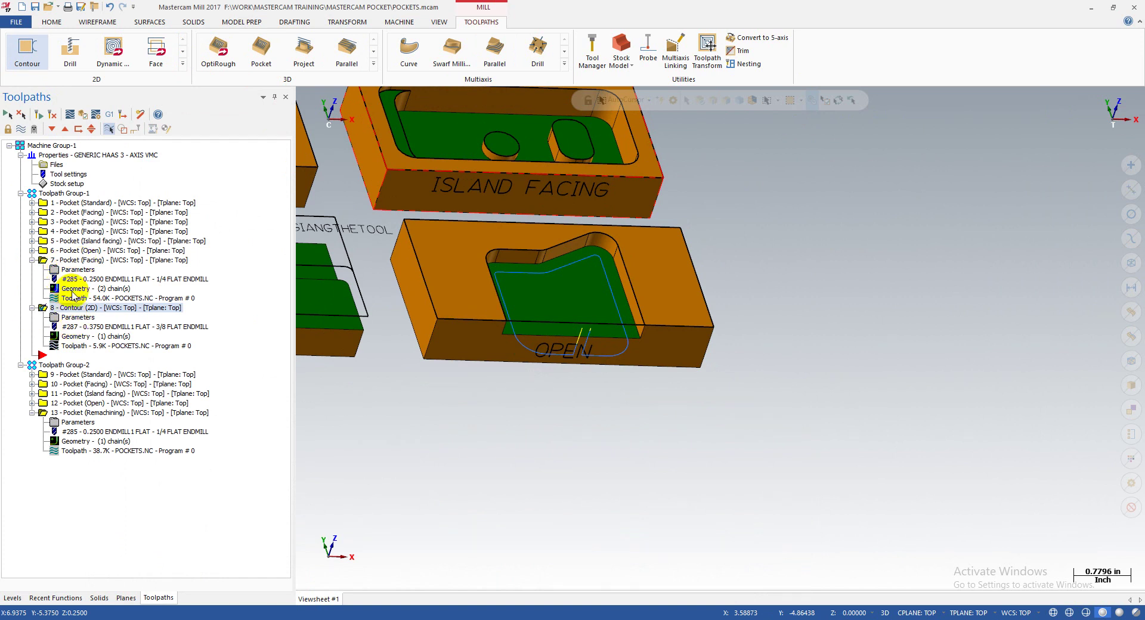
- Redefine the machine group's stock as a rectangular bounding box around the OPEN block's solid
{"action": "left_click", "coordinate": [80, 260]}
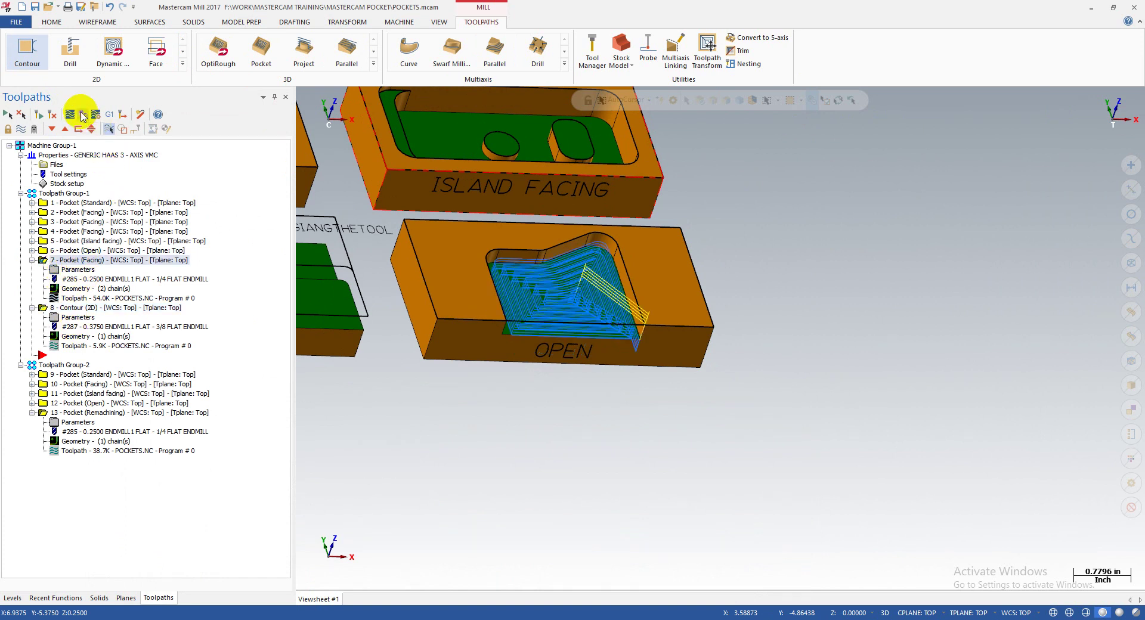
{"action": "left_click", "coordinate": [78, 251]}
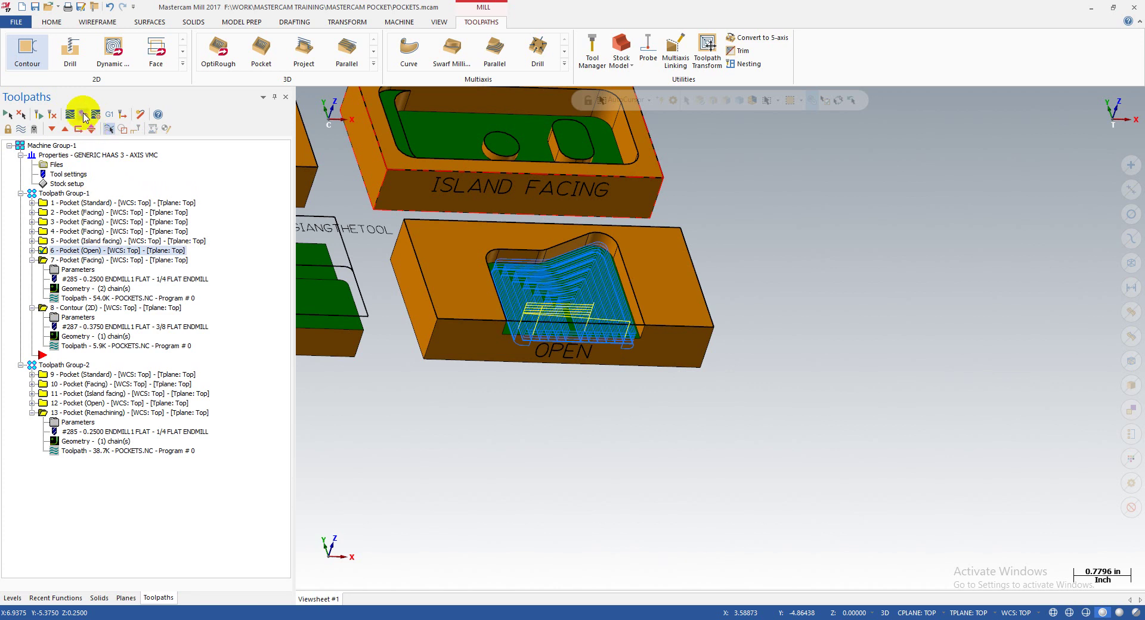
{"action": "double_click", "coordinate": [67, 184]}
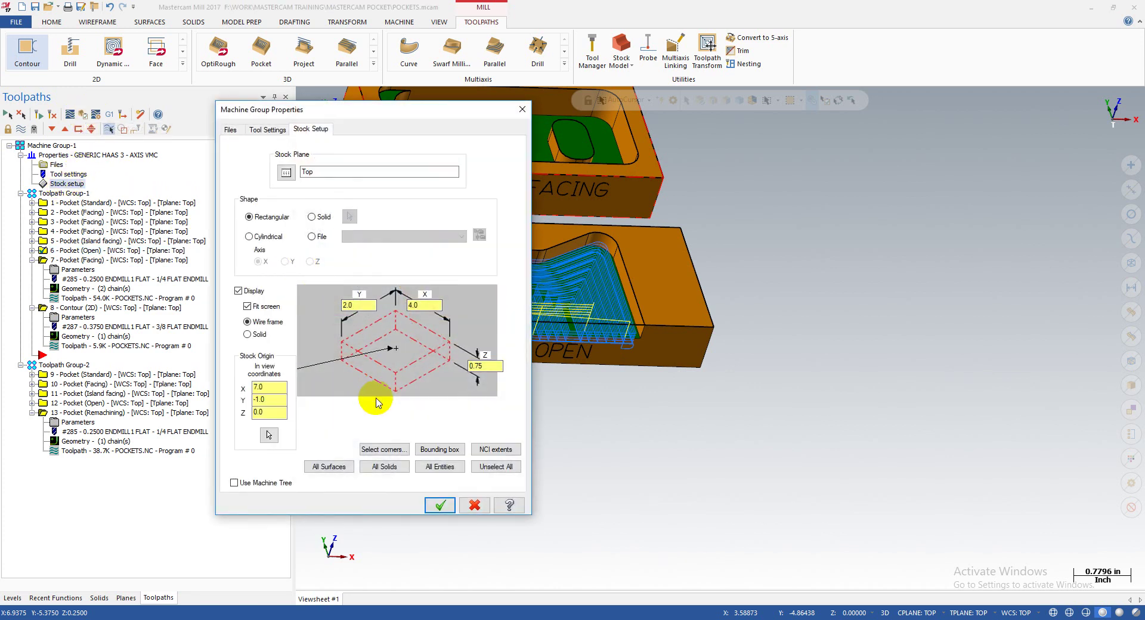
{"action": "left_click", "coordinate": [442, 453]}
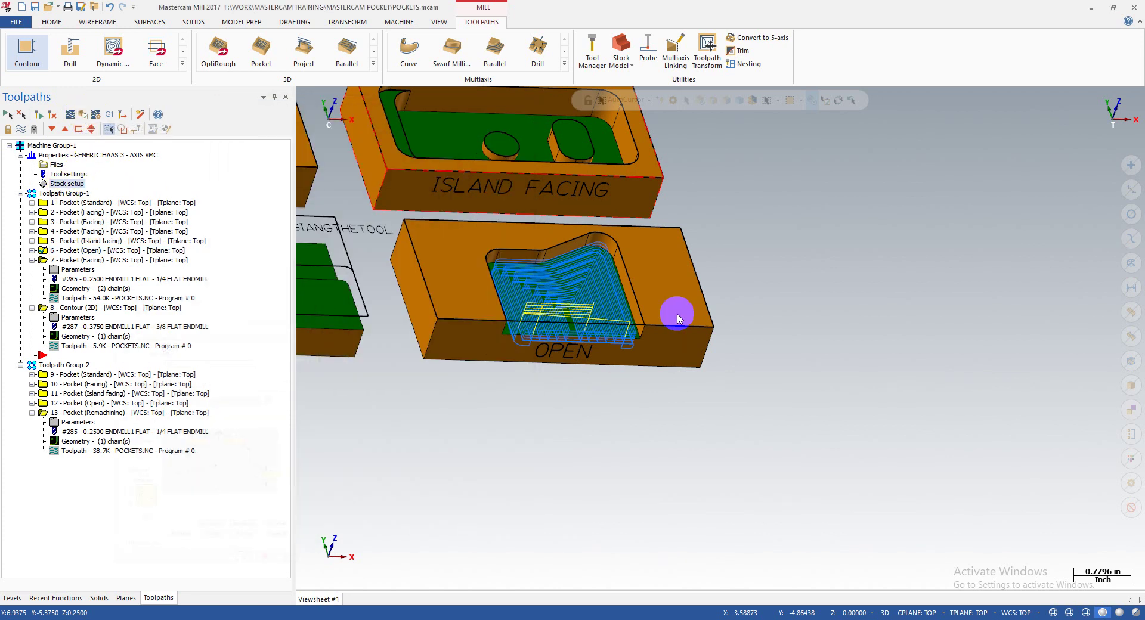
{"action": "left_click", "coordinate": [675, 298]}
{"action": "left_click", "coordinate": [684, 134]}
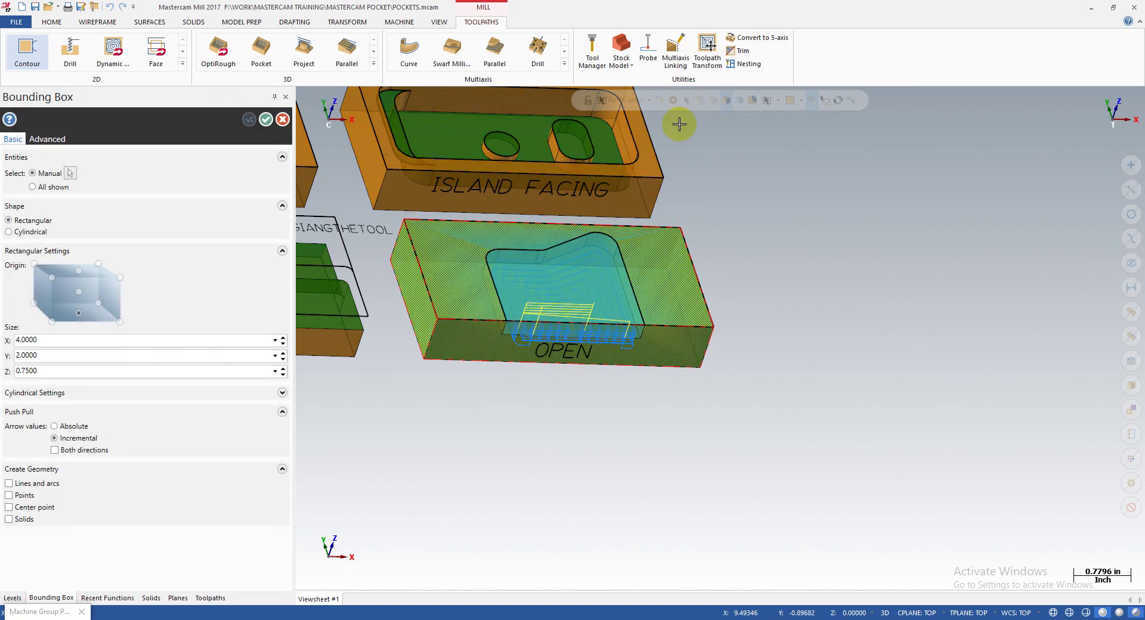
{"action": "left_click", "coordinate": [266, 120]}
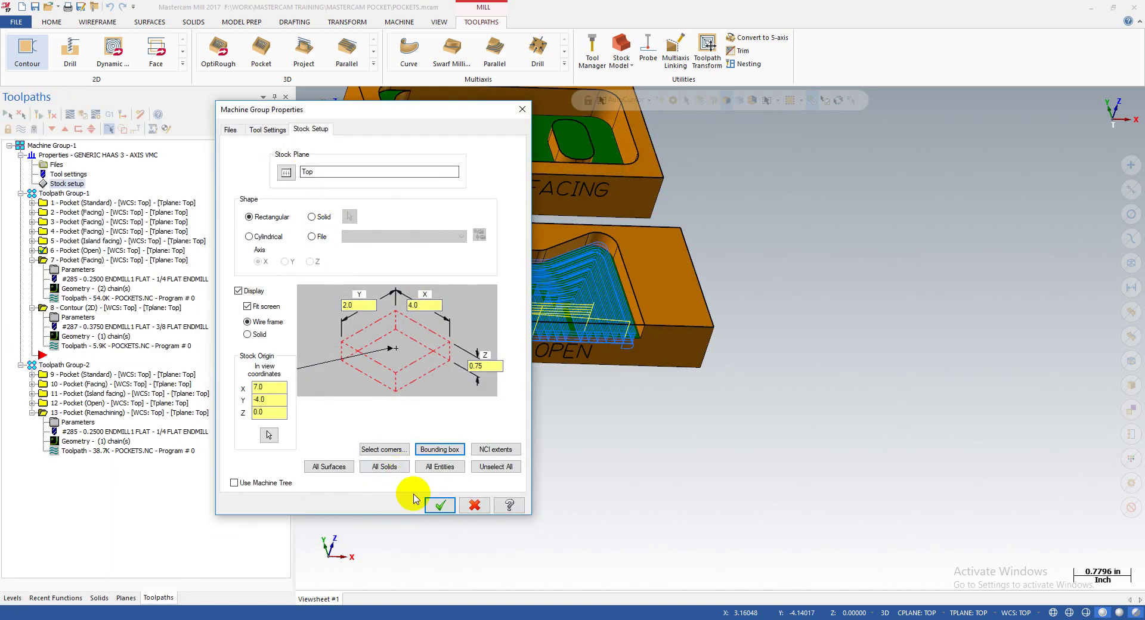
{"action": "left_click", "coordinate": [440, 506]}
- Verify Open pocket operation 6 in Mastercam Simulator, playing the cut to its end and examining the machined pocket
{"action": "left_click", "coordinate": [71, 261]}
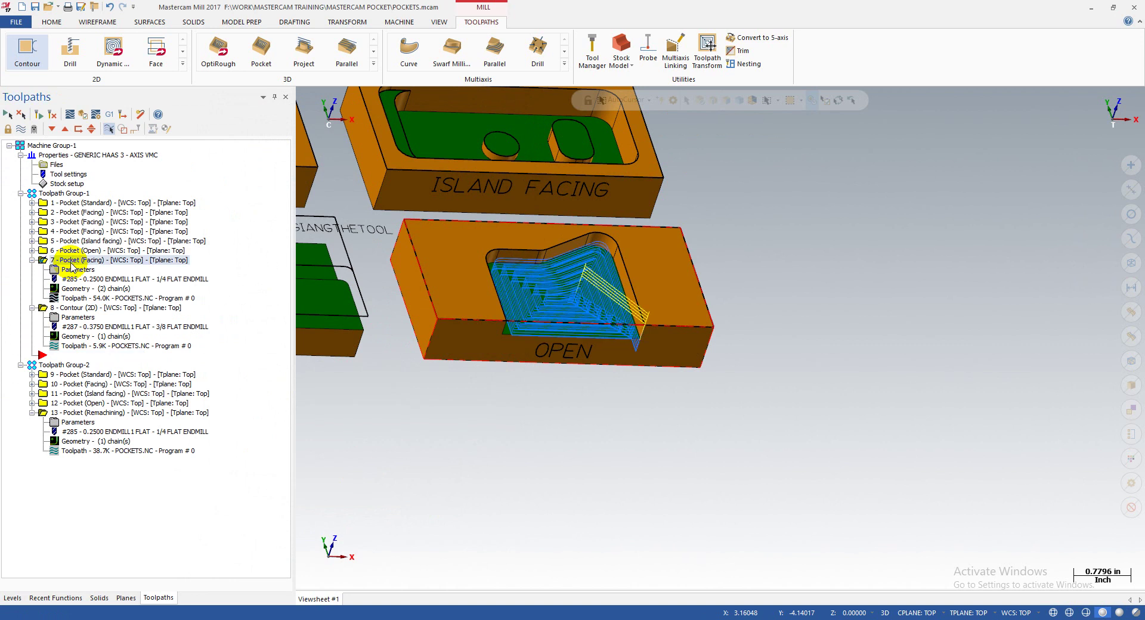
{"action": "left_click", "coordinate": [90, 251]}
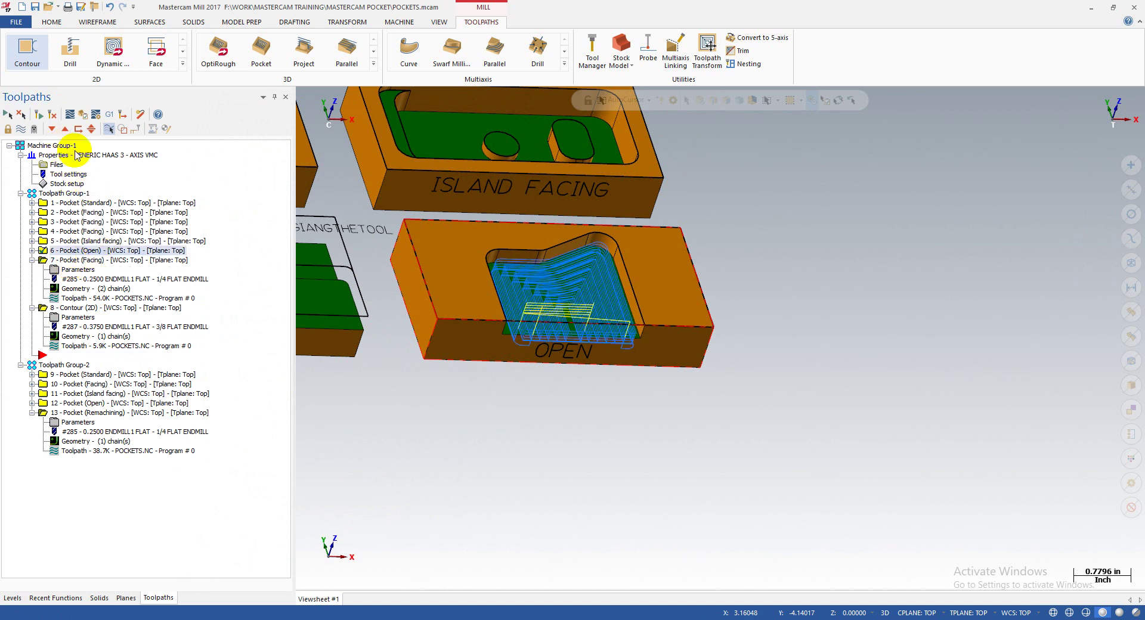
{"action": "left_click", "coordinate": [89, 119]}
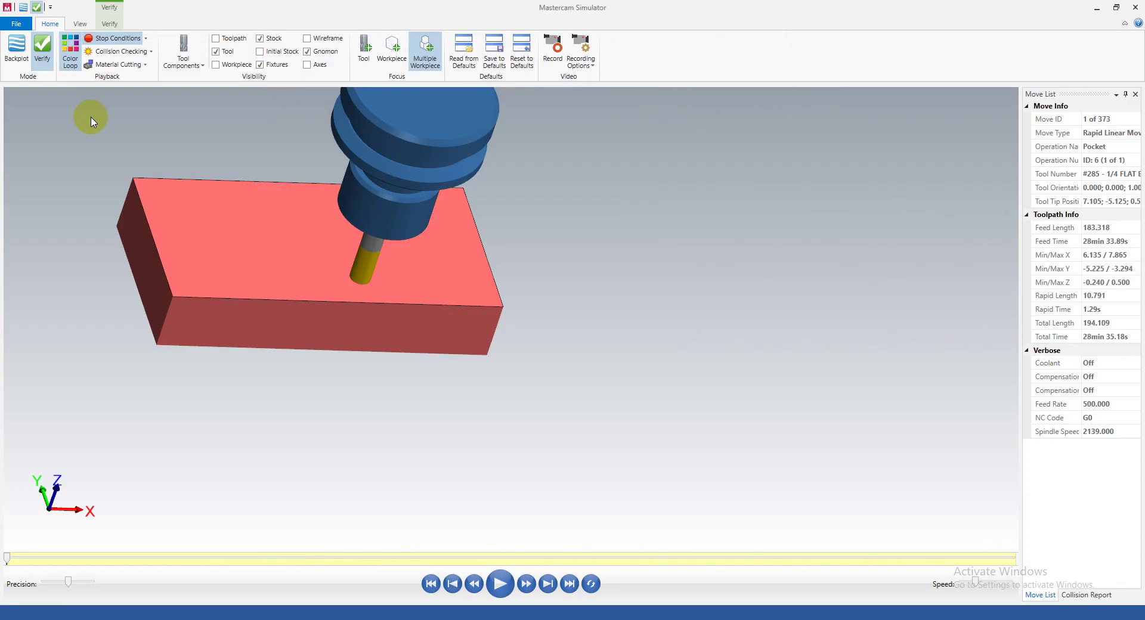
{"action": "scroll", "coordinate": [410, 493], "scroll_direction": "up", "scroll_amount": 2}
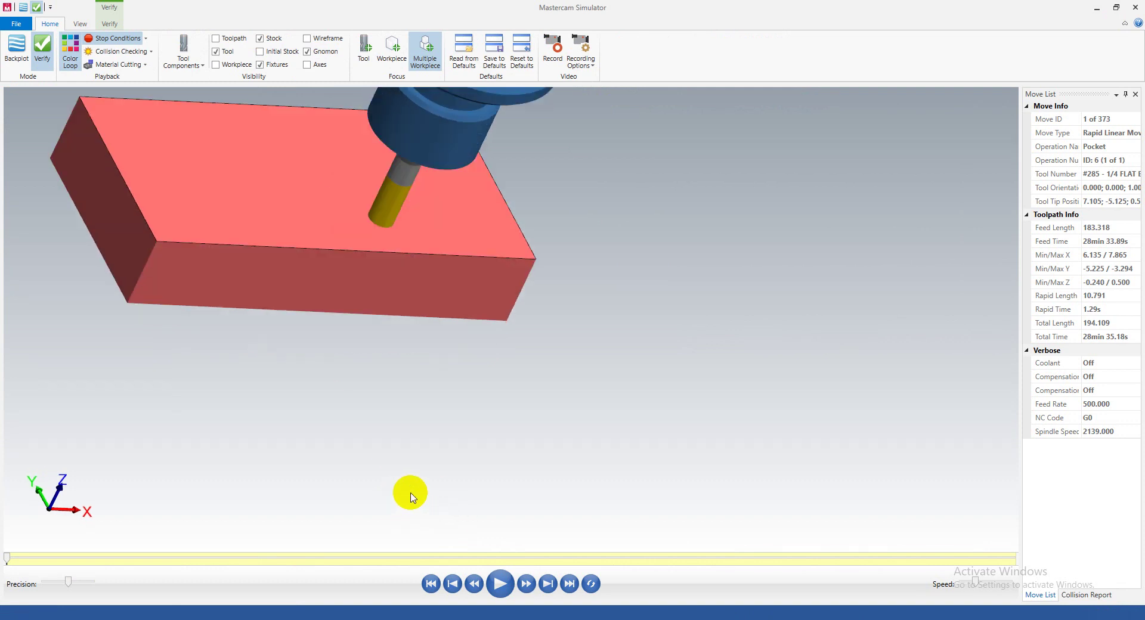
{"action": "key", "text": "r"}
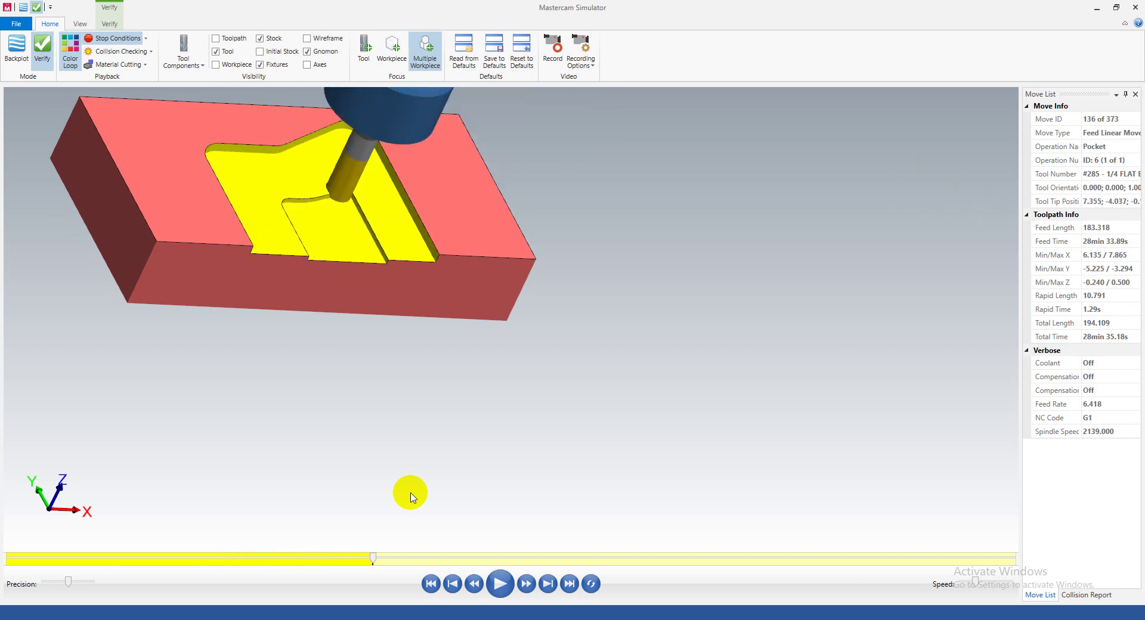
{"action": "left_click", "coordinate": [501, 583]}
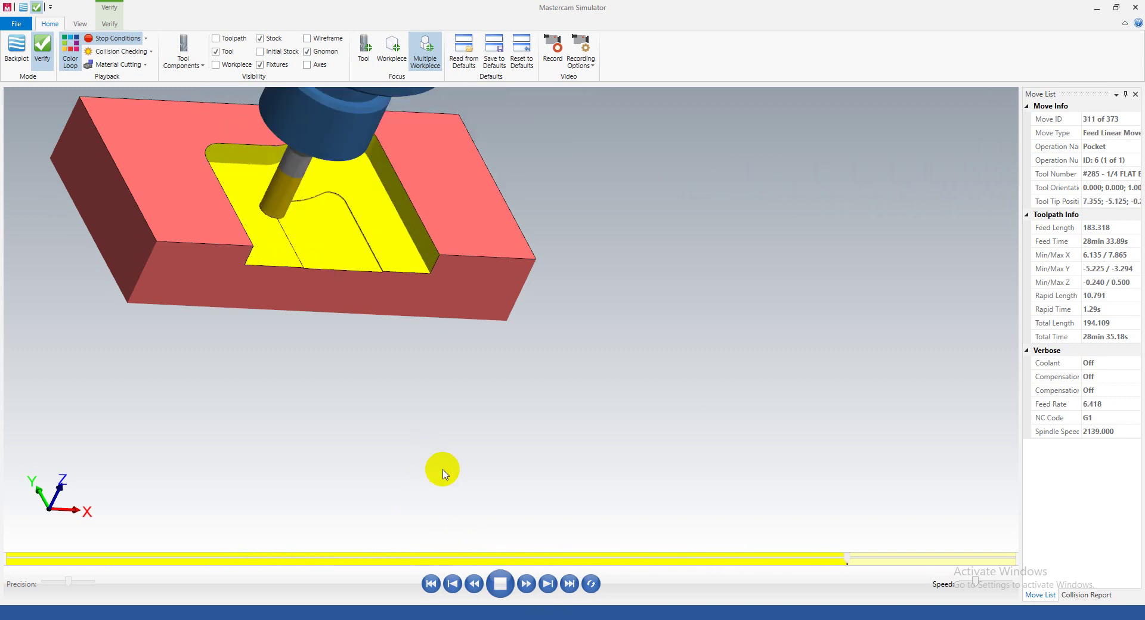
{"action": "middle_click_drag", "start_coordinate": [434, 378], "coordinate": [312, 313]}
{"action": "scroll", "coordinate": [248, 320], "scroll_direction": "up", "scroll_amount": 4}
{"action": "scroll", "coordinate": [312, 314], "scroll_direction": "down", "scroll_amount": 1}
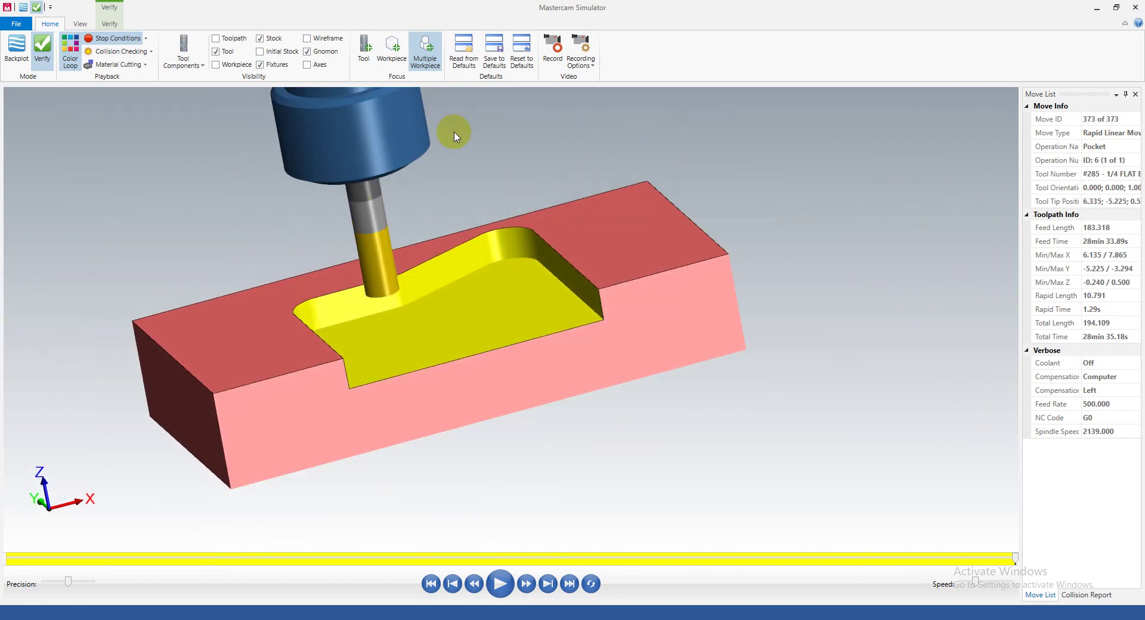
- Turn on Turbo Mode for the verification, inspect the cut pocket's open side, and close the simulator
{"action": "left_click", "coordinate": [110, 24]}
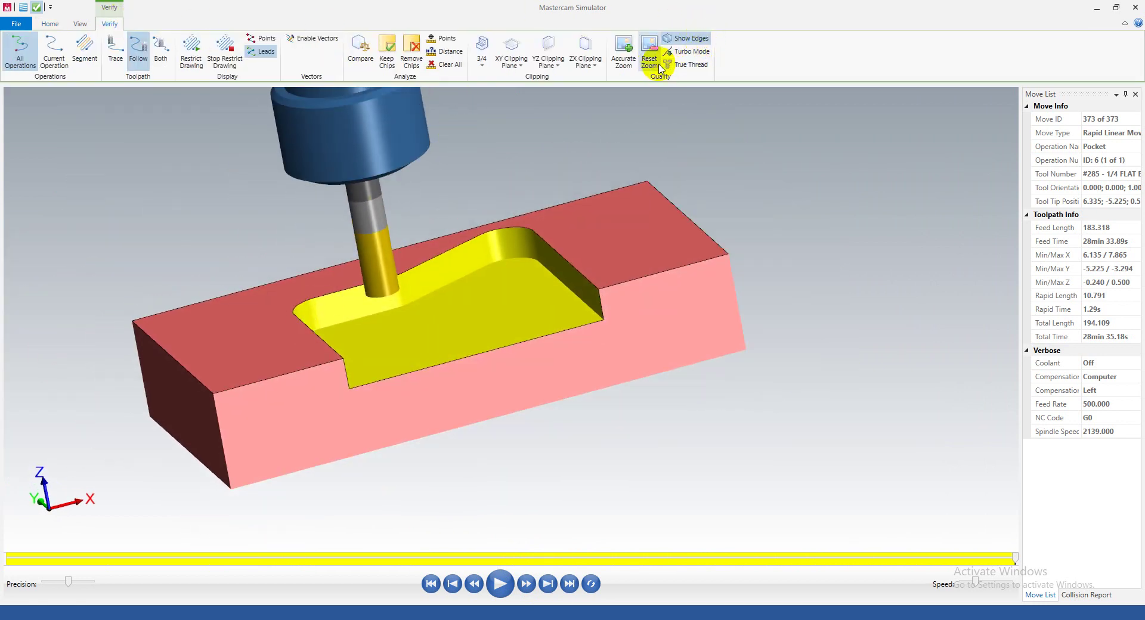
{"action": "middle_click_drag", "start_coordinate": [542, 242], "coordinate": [511, 301]}
{"action": "scroll", "coordinate": [519, 287], "scroll_direction": "up", "scroll_amount": 2}
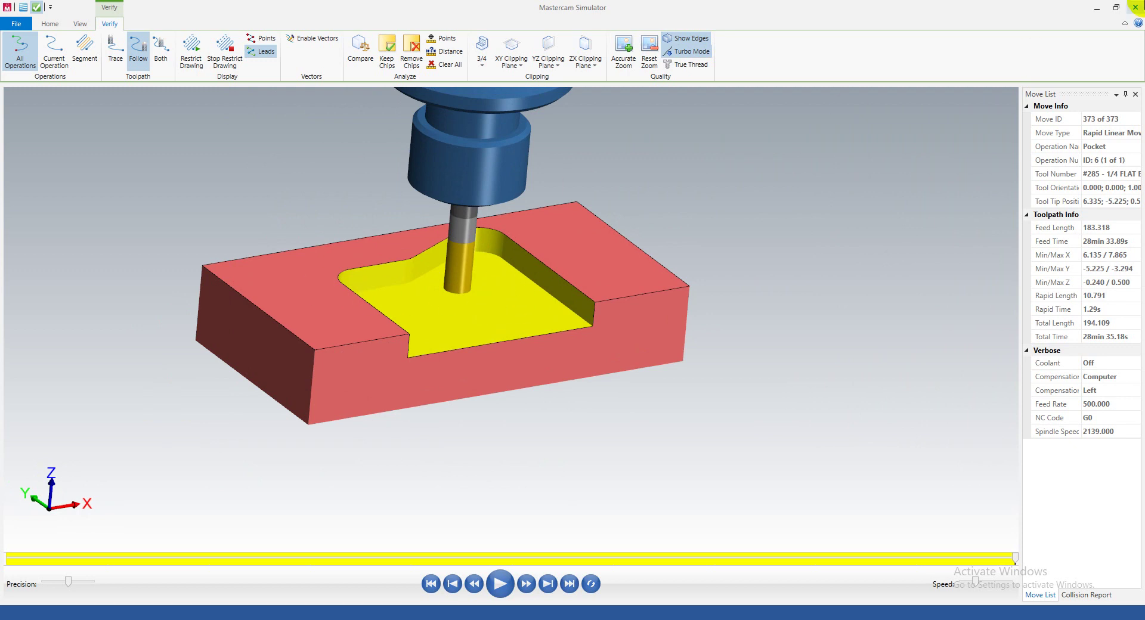
{"action": "left_click", "coordinate": [1135, 7]}
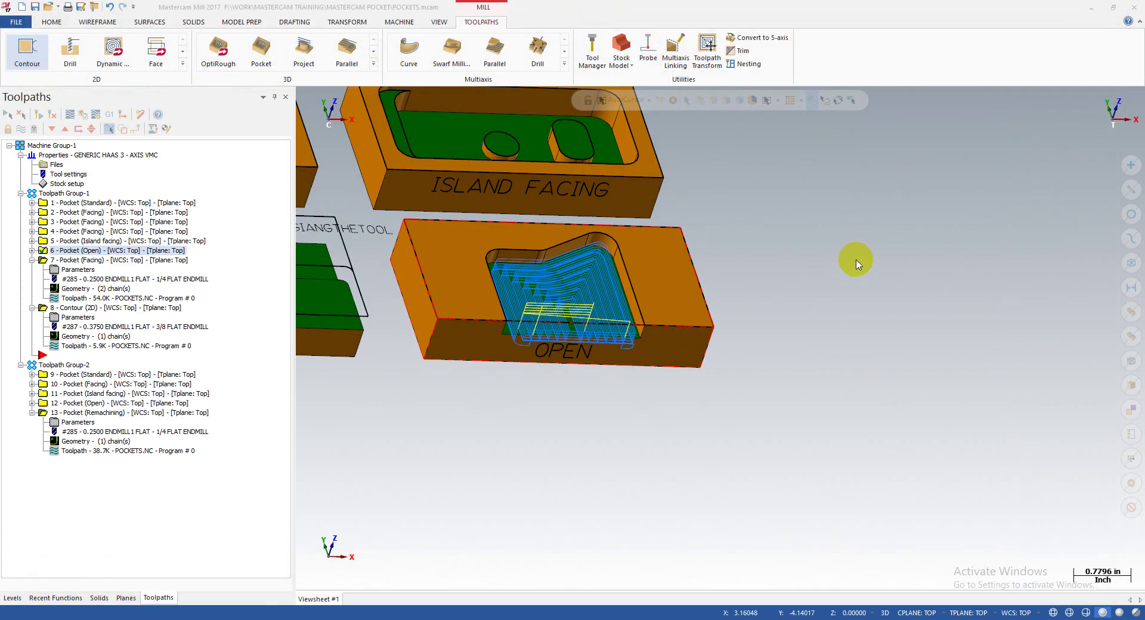
- Hide the displayed toolpath of Open pocket operation 6 on the OPEN block
{"action": "scroll", "coordinate": [857, 262], "scroll_direction": "down", "scroll_amount": 2}
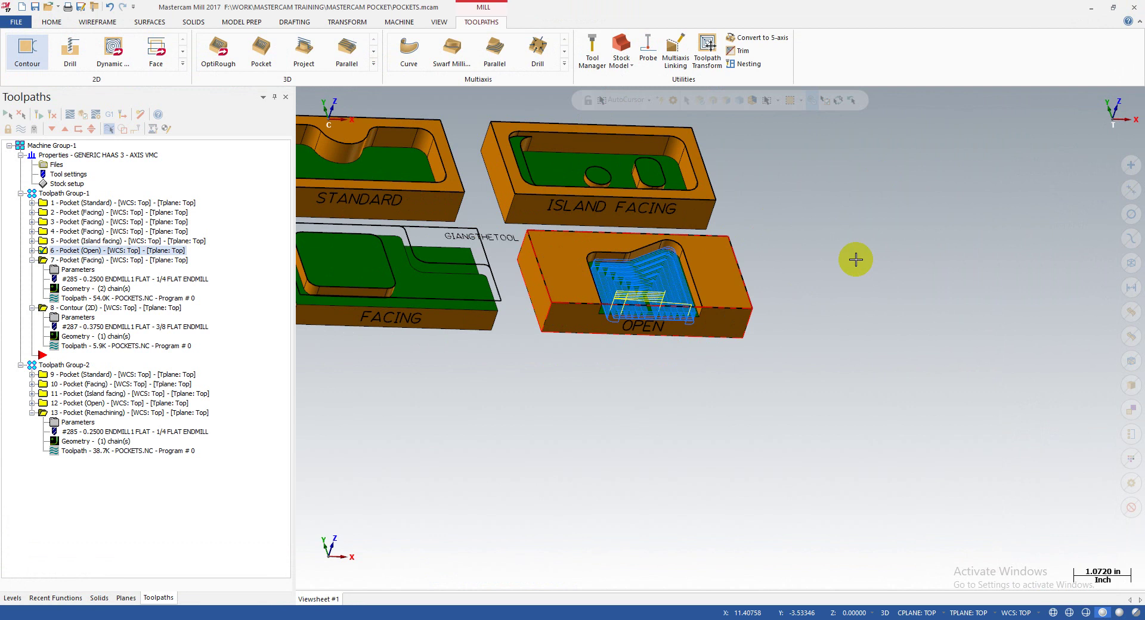
{"action": "middle_click_drag", "start_coordinate": [662, 283], "coordinate": [584, 306]}
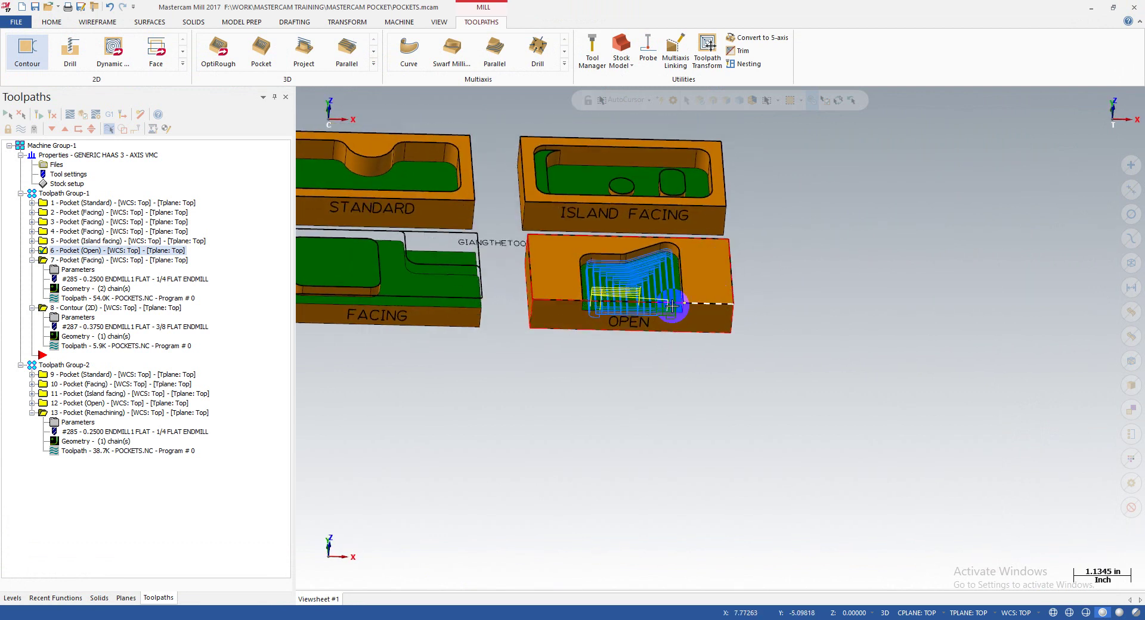
{"action": "scroll", "coordinate": [672, 306], "scroll_direction": "up", "scroll_amount": 3}
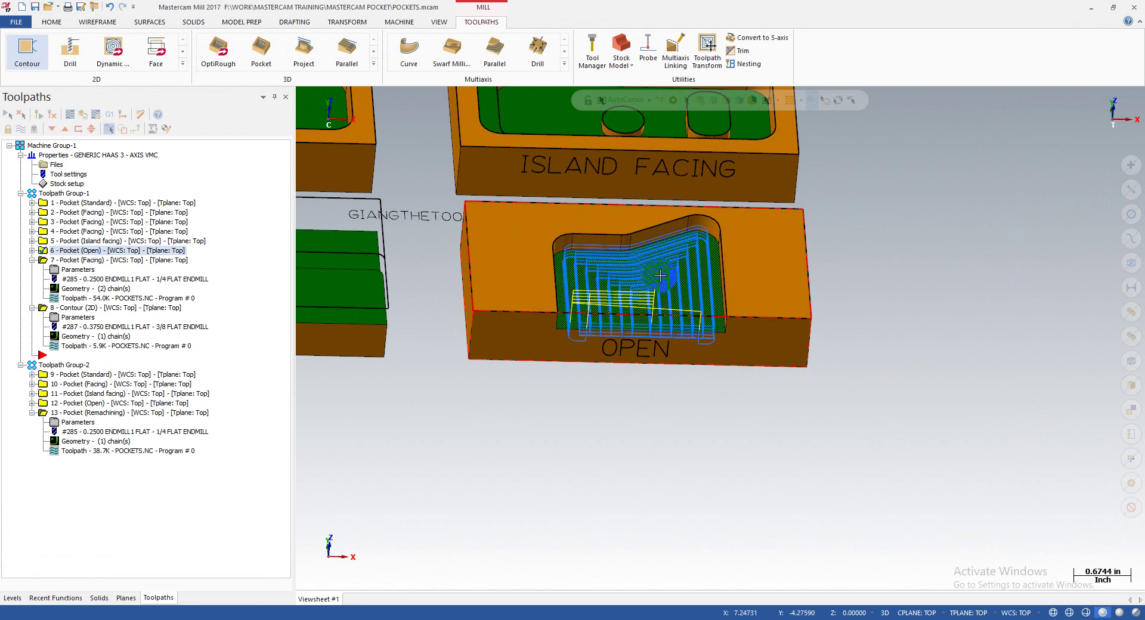
{"action": "middle_click_drag", "start_coordinate": [660, 276], "coordinate": [660, 276]}
{"action": "key", "text": "alt"}
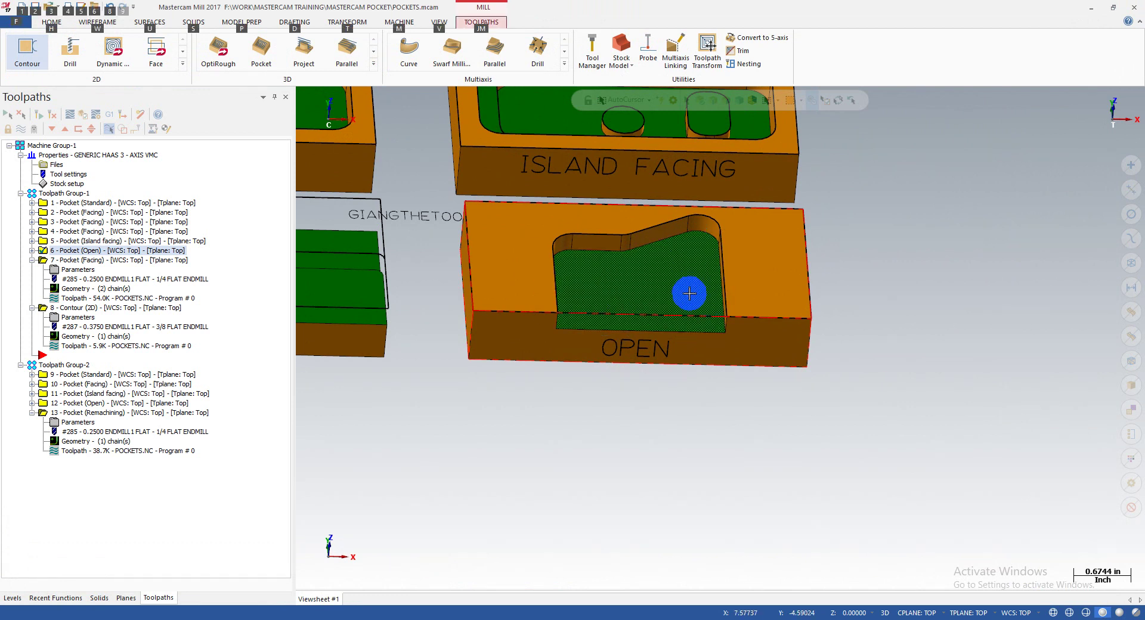
- Examine and compare the pocket shapes of the STANDARD, ISLAND FACING, FACING and OPEN blocks from several angles
{"action": "scroll", "coordinate": [597, 286], "scroll_direction": "down", "scroll_amount": 2}
{"action": "mouse_move", "coordinate": [645, 307]}
{"action": "middle_mouse_down"}
{"action": "mouse_move", "coordinate": [623, 299]}
{"action": "mouse_move", "coordinate": [661, 315]}
{"action": "middle_mouse_up"}
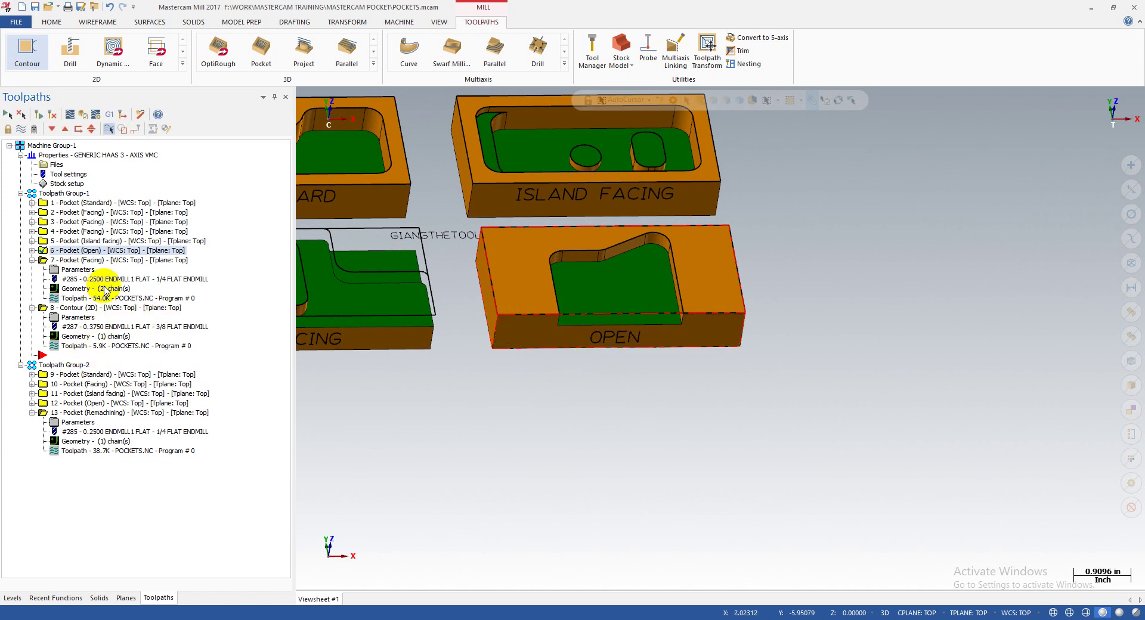
{"action": "scroll", "coordinate": [851, 317], "scroll_direction": "down", "scroll_amount": 1}
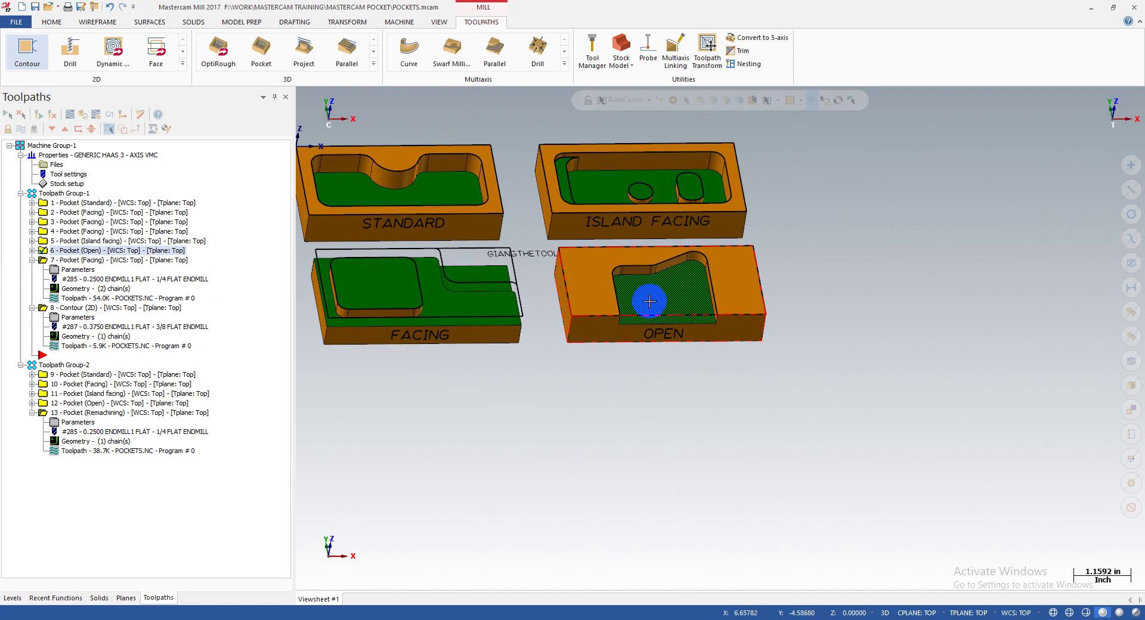
{"action": "scroll", "coordinate": [656, 279], "scroll_direction": "up", "scroll_amount": 3}
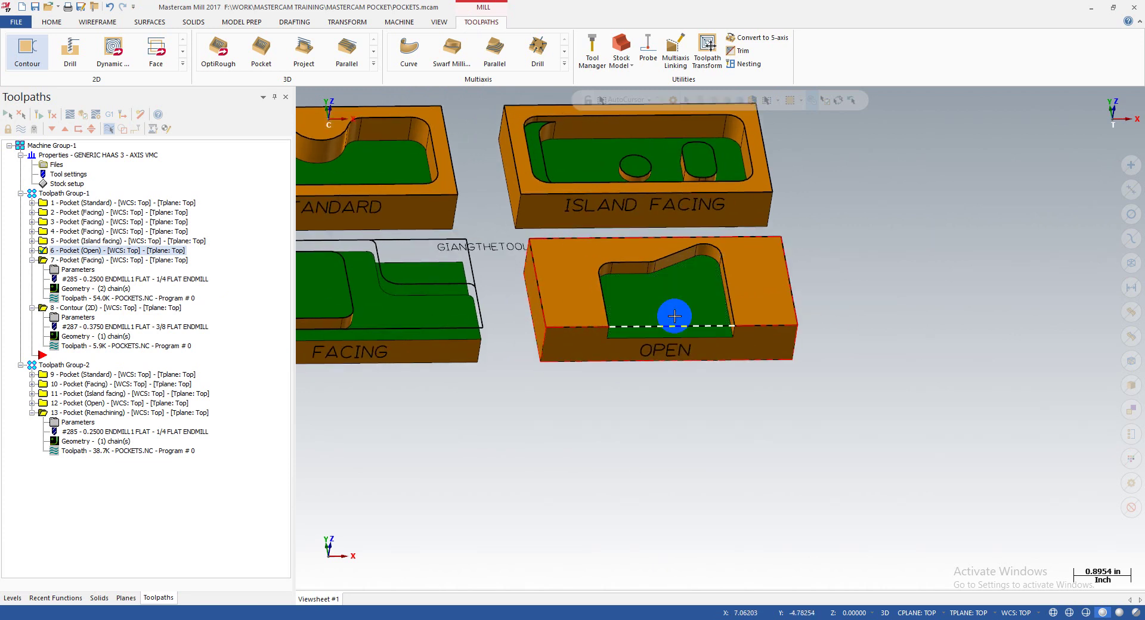
{"action": "scroll", "coordinate": [937, 371], "scroll_direction": "down", "scroll_amount": 3}
{"action": "scroll", "coordinate": [346, 283], "scroll_direction": "up", "scroll_amount": 2}
{"action": "middle_click_drag", "start_coordinate": [542, 341], "coordinate": [515, 340]}
{"action": "scroll", "coordinate": [627, 370], "scroll_direction": "down", "scroll_amount": 3}
{"action": "scroll", "coordinate": [551, 318], "scroll_direction": "up", "scroll_amount": 3}
{"action": "middle_click_drag", "start_coordinate": [601, 340], "coordinate": [475, 360]}
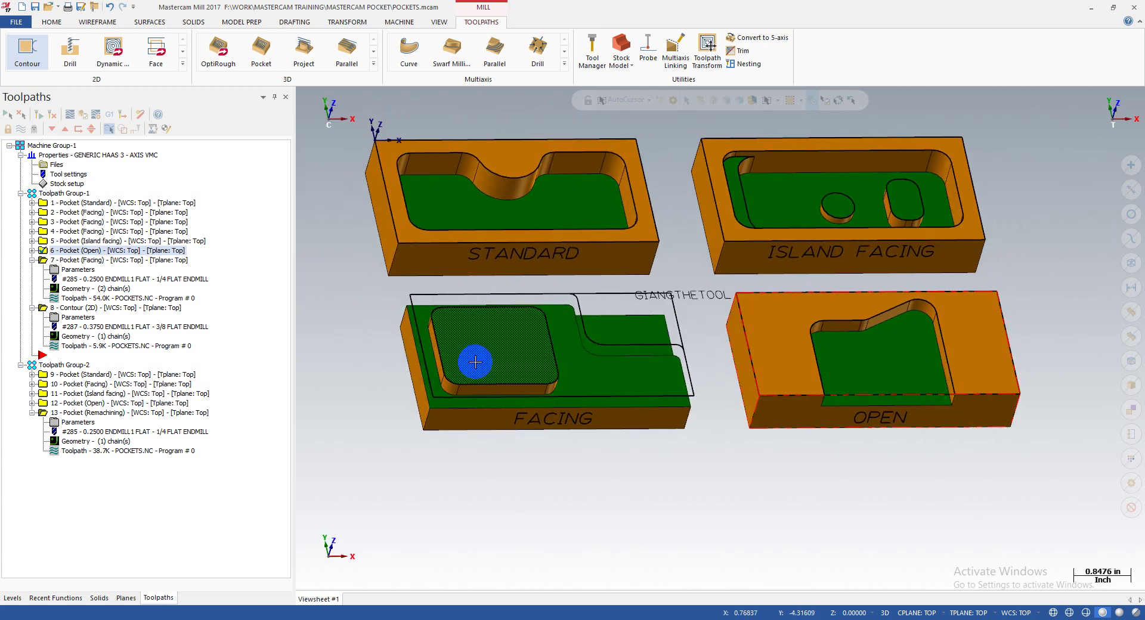
{"action": "scroll", "coordinate": [608, 370], "scroll_direction": "up", "scroll_amount": 1}
{"action": "scroll", "coordinate": [544, 384], "scroll_direction": "down", "scroll_amount": 2}
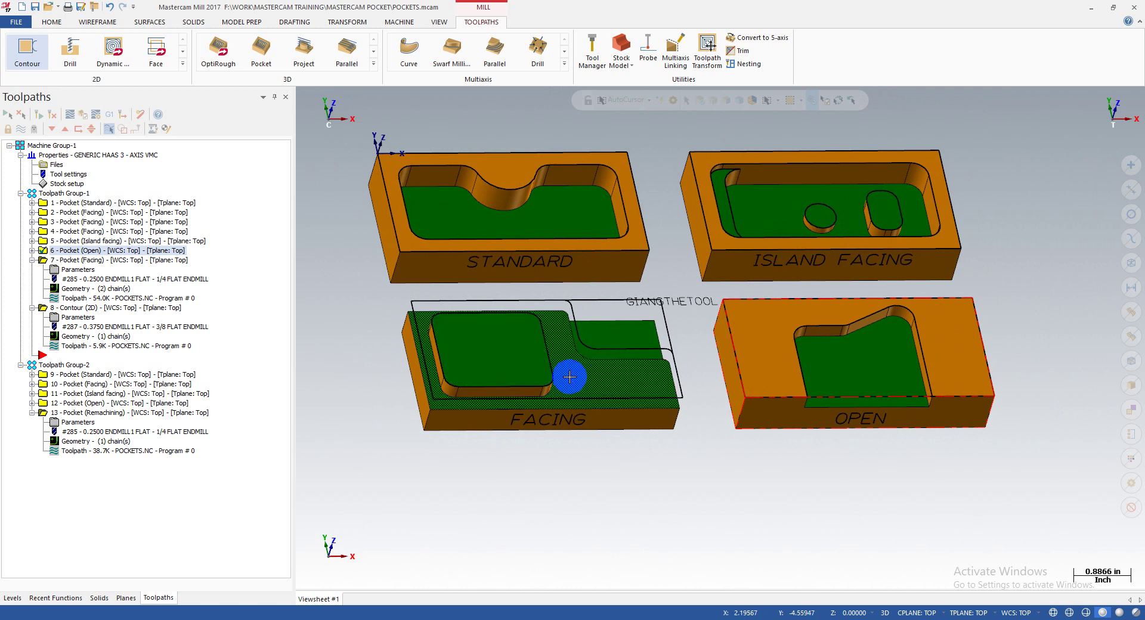
{"action": "scroll", "coordinate": [527, 360], "scroll_direction": "down", "scroll_amount": 1}
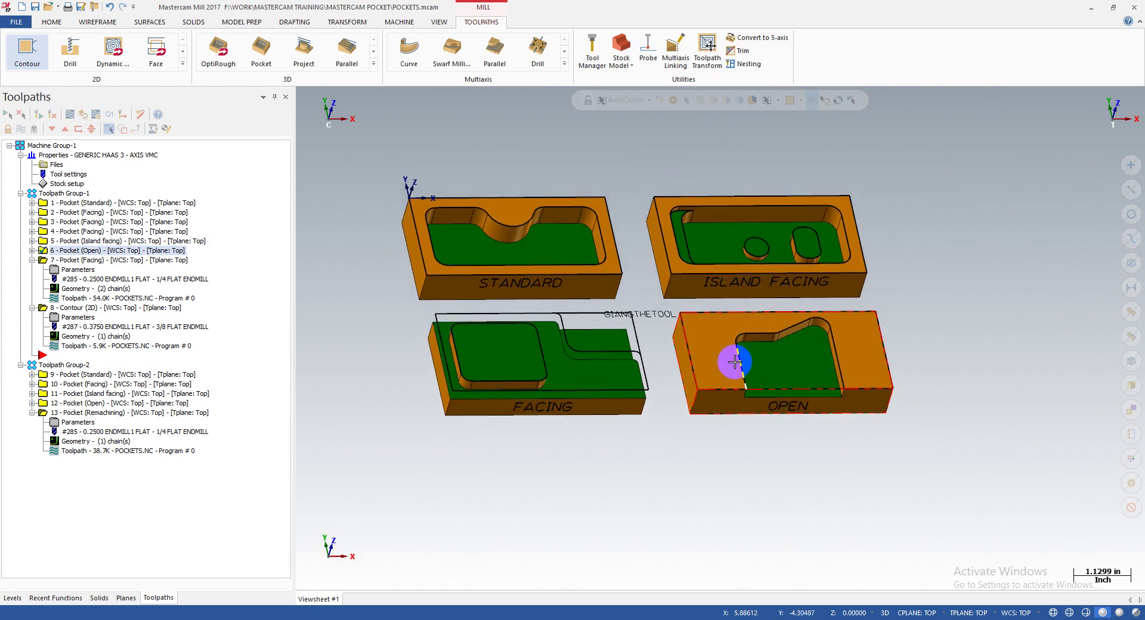
{"action": "scroll", "coordinate": [507, 358], "scroll_direction": "up", "scroll_amount": 2}
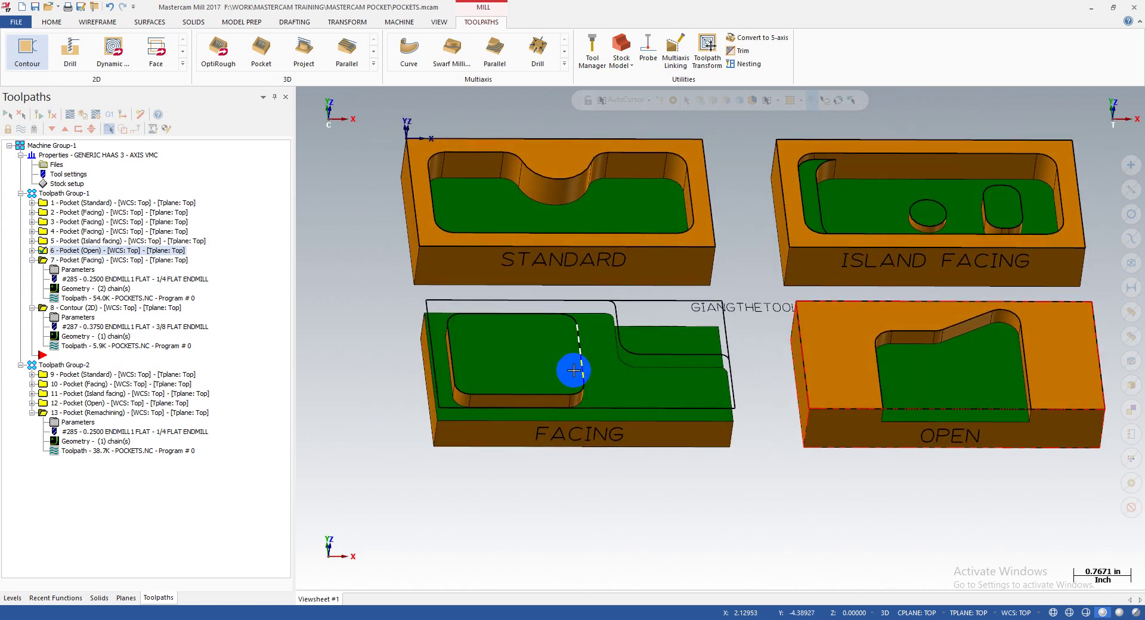
{"action": "scroll", "coordinate": [621, 389], "scroll_direction": "up", "scroll_amount": 1}
{"action": "scroll", "coordinate": [509, 335], "scroll_direction": "down", "scroll_amount": 2}
{"action": "scroll", "coordinate": [557, 340], "scroll_direction": "up", "scroll_amount": 2}
{"action": "middle_click_drag", "start_coordinate": [555, 343], "coordinate": [583, 337]}
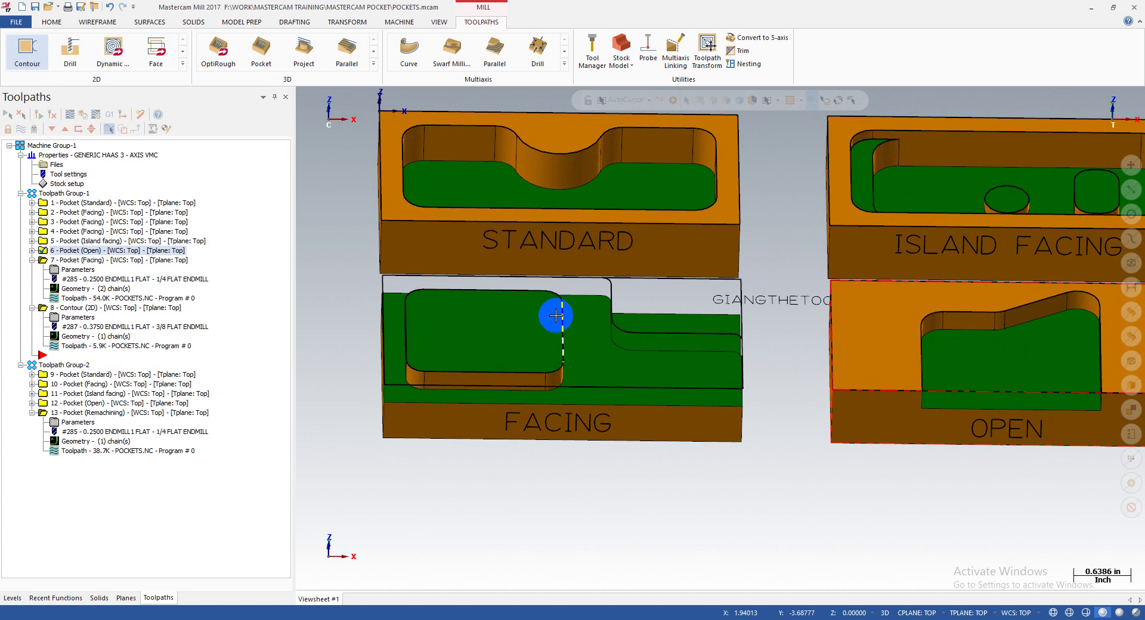
{"action": "middle_click_drag", "start_coordinate": [542, 373], "coordinate": [603, 378]}
- Select only Facing pocket operation 4 in Toolpath Group-1
{"action": "scroll", "coordinate": [567, 348], "scroll_direction": "down", "scroll_amount": 3}
{"action": "left_click", "coordinate": [87, 241], "text": "ctrl"}
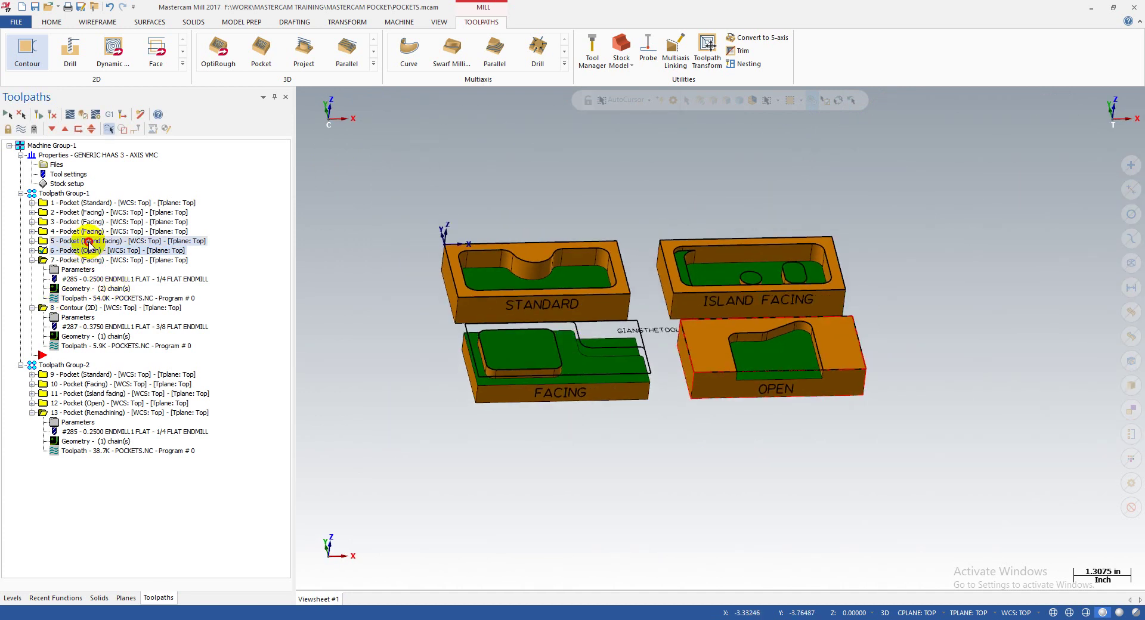
{"action": "left_click", "coordinate": [90, 232]}
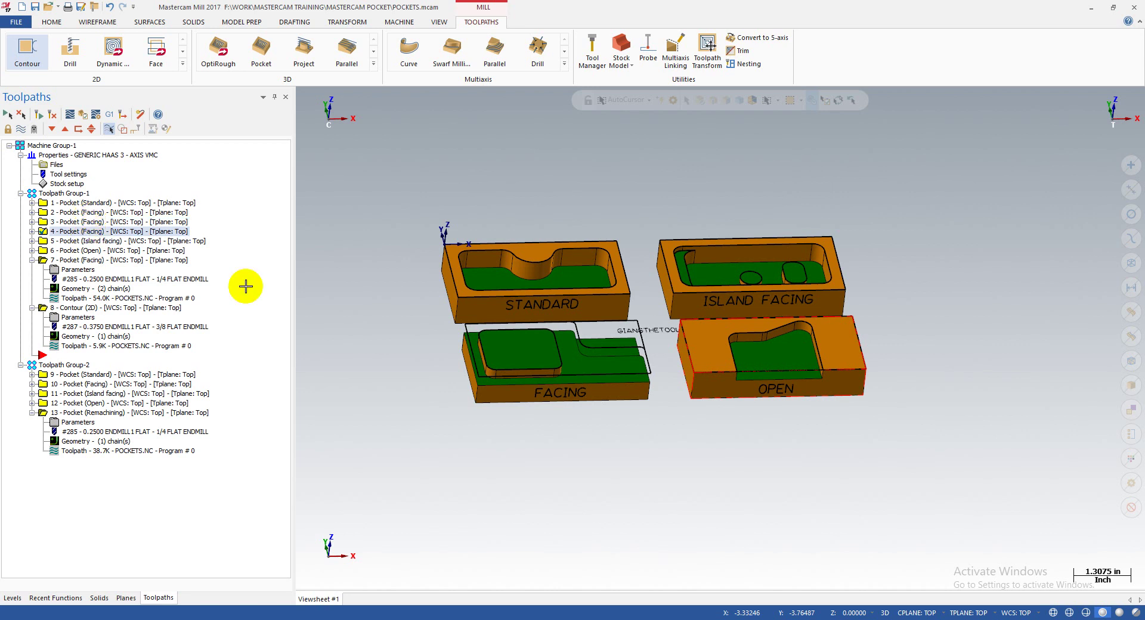
{"action": "scroll", "coordinate": [674, 368], "scroll_direction": "up", "scroll_amount": 2}
{"action": "middle_click_drag", "start_coordinate": [679, 362], "coordinate": [700, 394]}
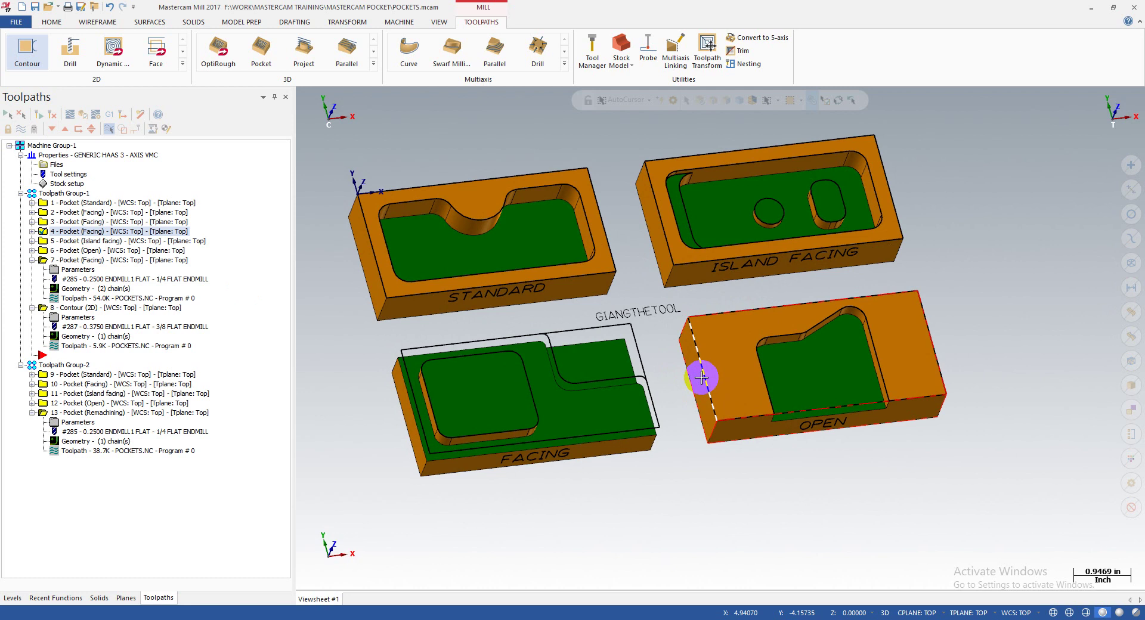
{"action": "mouse_move", "coordinate": [544, 288]}
{"action": "middle_mouse_down"}
{"action": "mouse_move", "coordinate": [685, 263]}
{"action": "mouse_move", "coordinate": [670, 301]}
{"action": "mouse_move", "coordinate": [703, 322]}
{"action": "mouse_move", "coordinate": [759, 296]}
{"action": "mouse_move", "coordinate": [669, 259]}
{"action": "mouse_move", "coordinate": [728, 259]}
{"action": "mouse_move", "coordinate": [678, 255]}
{"action": "middle_mouse_up"}
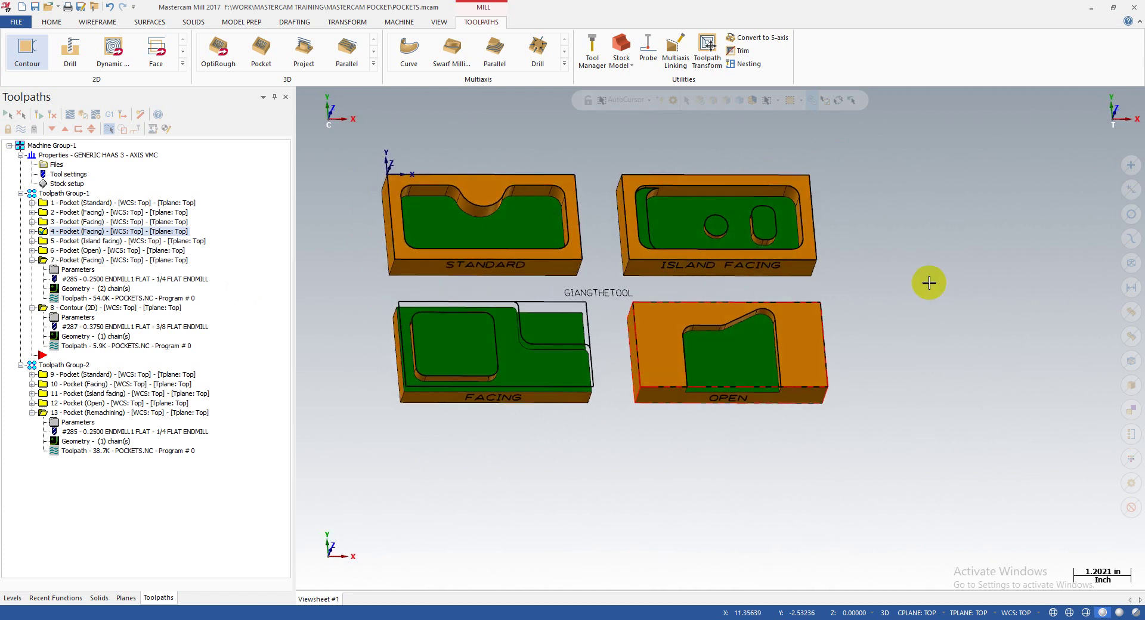
{"action": "middle_click_drag", "start_coordinate": [877, 235], "coordinate": [905, 265]}
{"action": "scroll", "coordinate": [905, 265], "scroll_direction": "down", "scroll_amount": 3}
{"action": "middle_click_drag", "start_coordinate": [665, 247], "coordinate": [687, 311]}
{"action": "mouse_move", "coordinate": [917, 257]}
{"action": "middle_mouse_down"}
{"action": "mouse_move", "coordinate": [857, 177]}
{"action": "mouse_move", "coordinate": [851, 192]}
{"action": "mouse_move", "coordinate": [887, 212]}
{"action": "middle_mouse_up"}
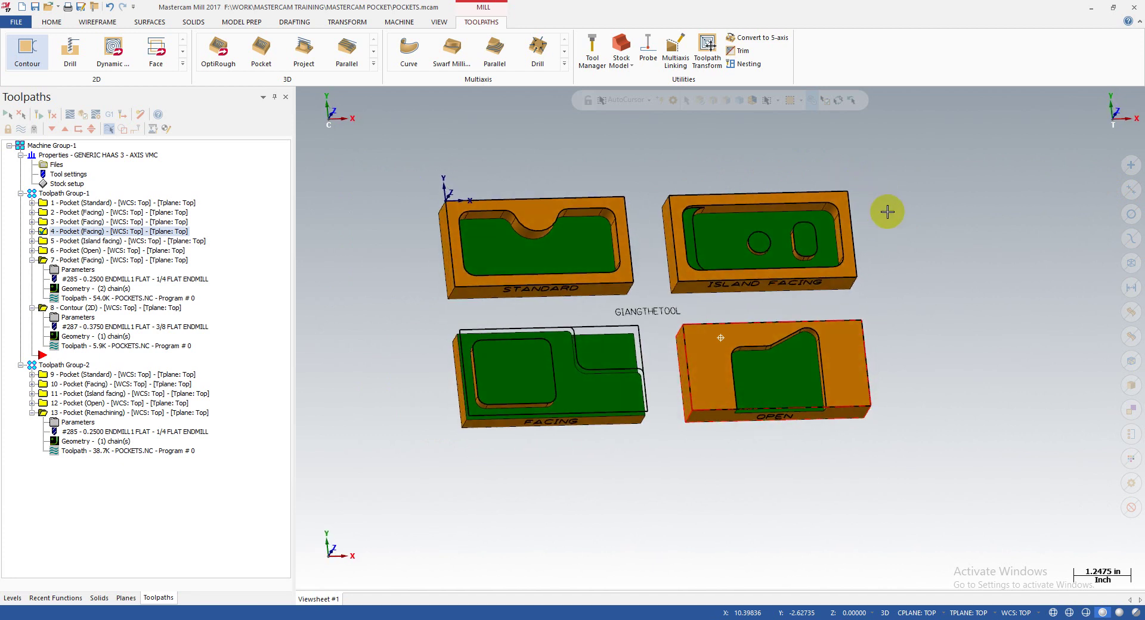
{"action": "scroll", "coordinate": [740, 301], "scroll_direction": "up", "scroll_amount": 2}
{"action": "scroll", "coordinate": [753, 267], "scroll_direction": "down", "scroll_amount": 3}
{"action": "middle_click_drag", "start_coordinate": [779, 279], "coordinate": [846, 248]}
{"action": "middle_click_drag", "start_coordinate": [681, 280], "coordinate": [920, 261]}
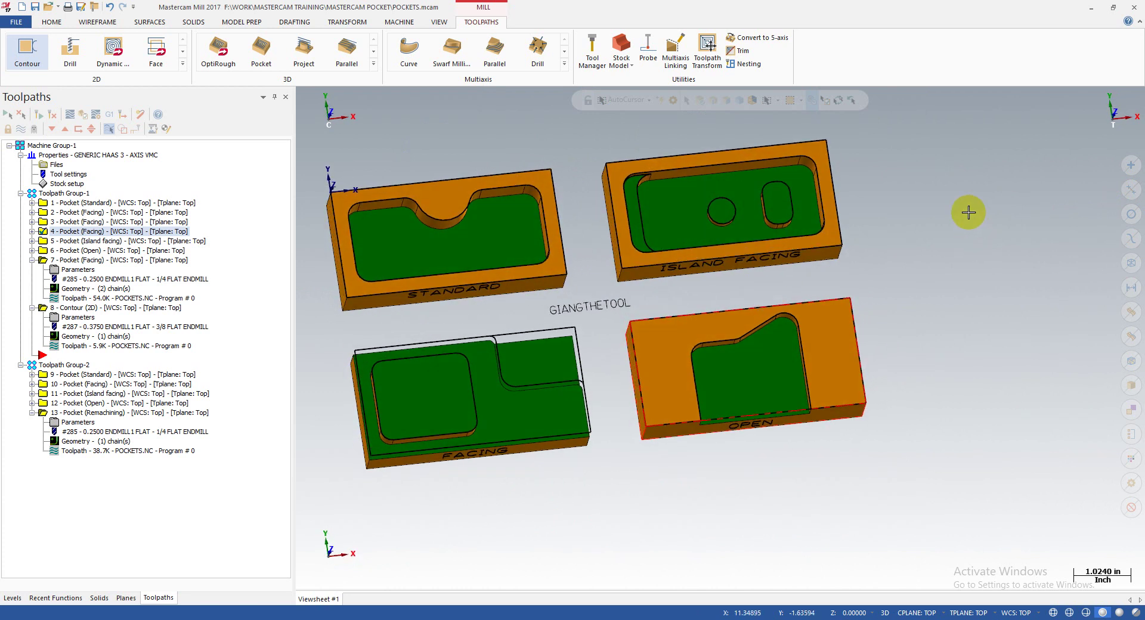
{"action": "scroll", "coordinate": [896, 299], "scroll_direction": "down", "scroll_amount": 3}
{"action": "scroll", "coordinate": [897, 273], "scroll_direction": "up", "scroll_amount": 4}
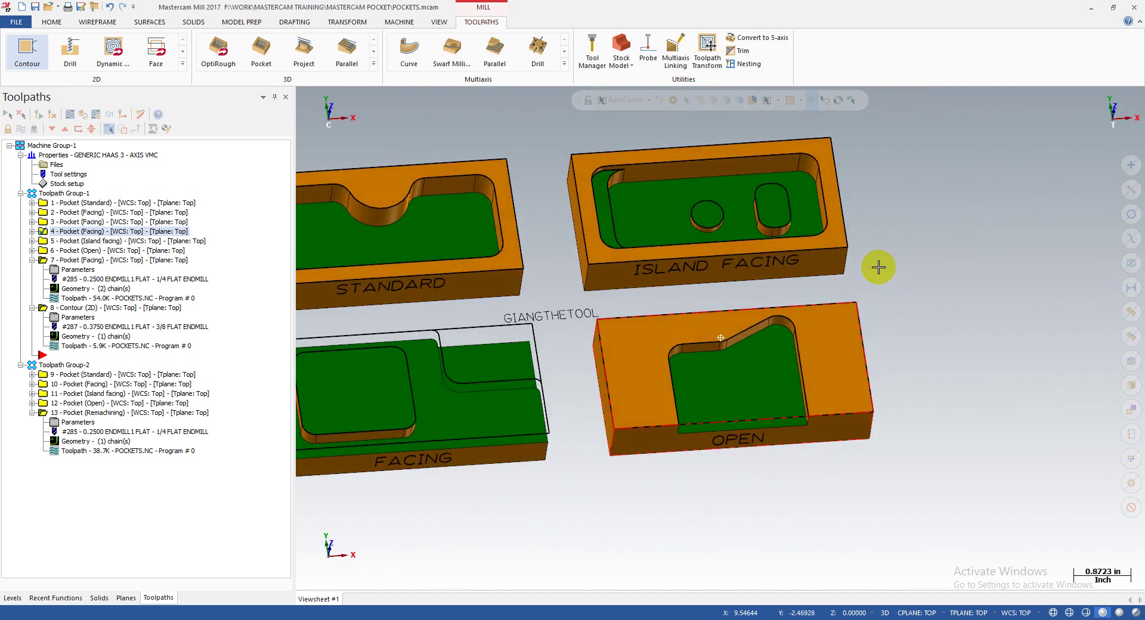
{"action": "scroll", "coordinate": [1010, 243], "scroll_direction": "down", "scroll_amount": 4}
{"action": "scroll", "coordinate": [987, 255], "scroll_direction": "up", "scroll_amount": 2}
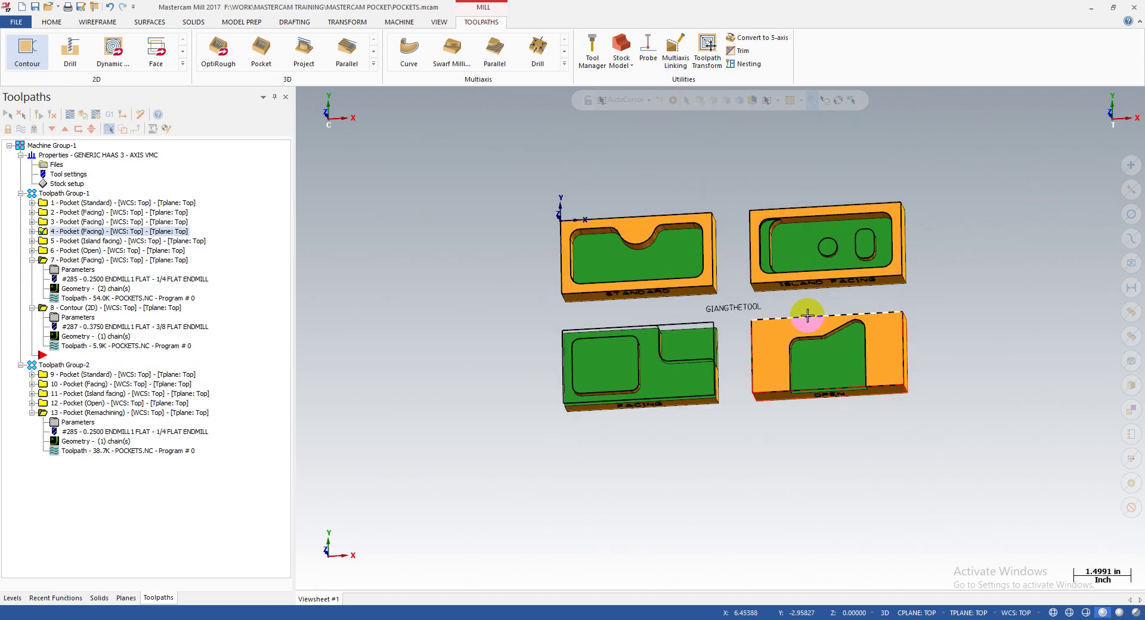